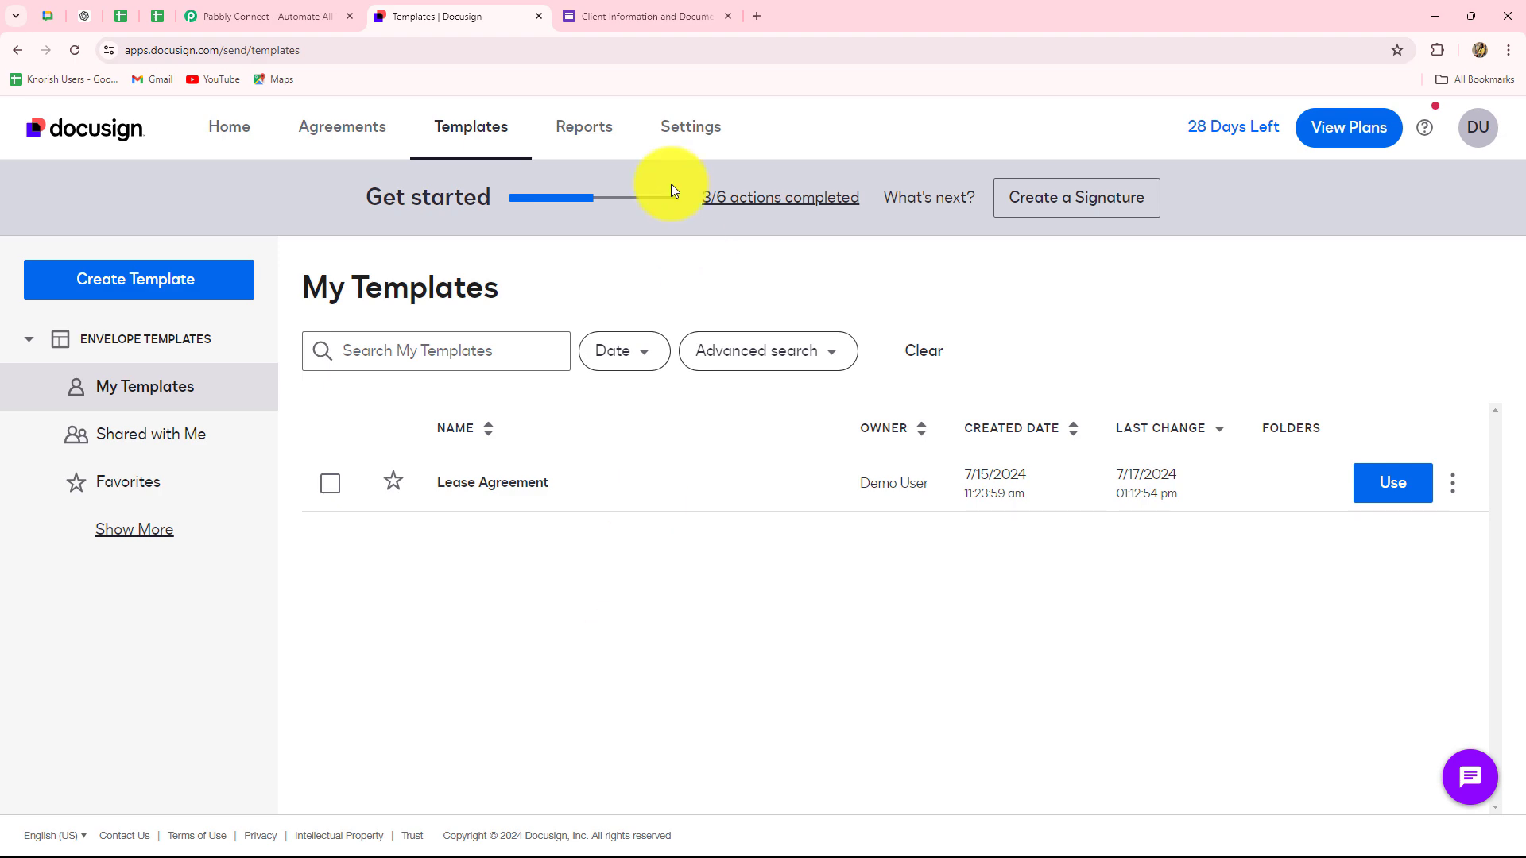
# - Review the Client Information and Document Request Form questions down to the Yes/No email-signature consent question
pyautogui.click(665, 23)
pyautogui.scroll(-1, 675, 551)
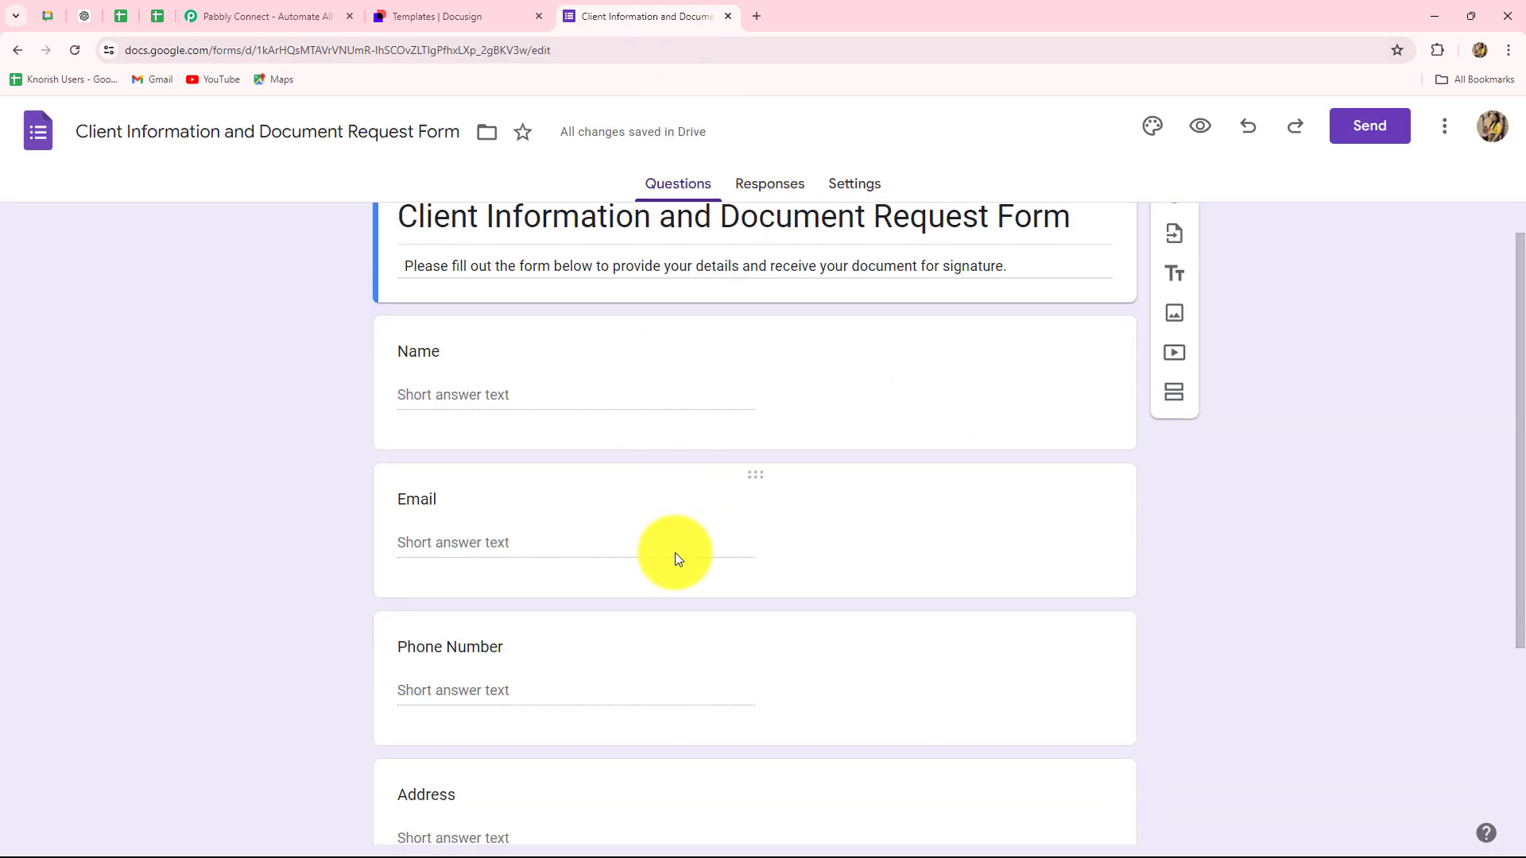
pyautogui.scroll(-4, 675, 552)
pyautogui.scroll(5, 675, 552)
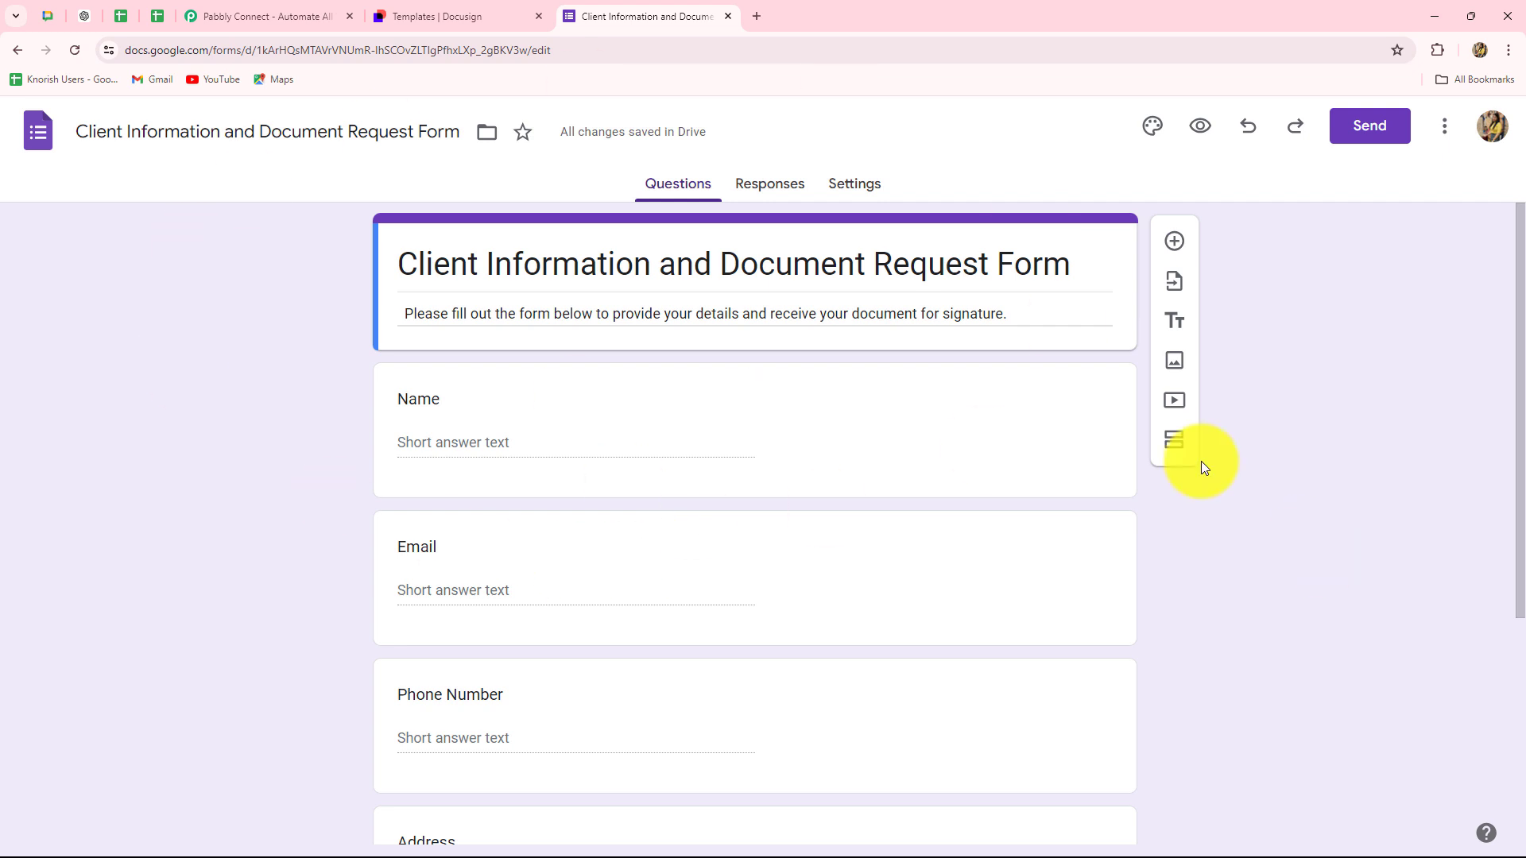
pyautogui.scroll(-4, 448, 475)
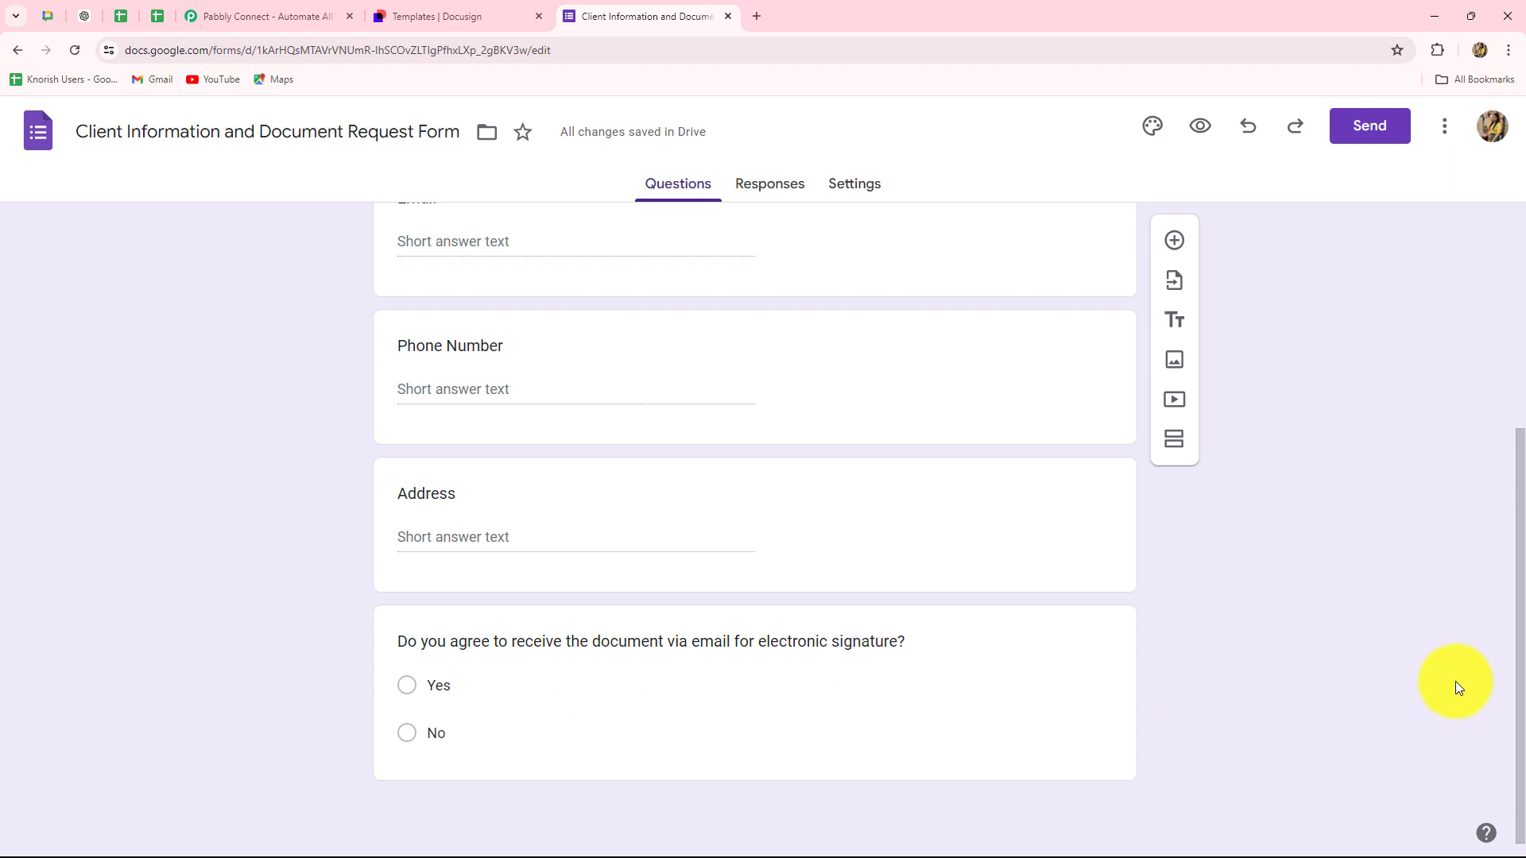
pyautogui.click(449, 16)
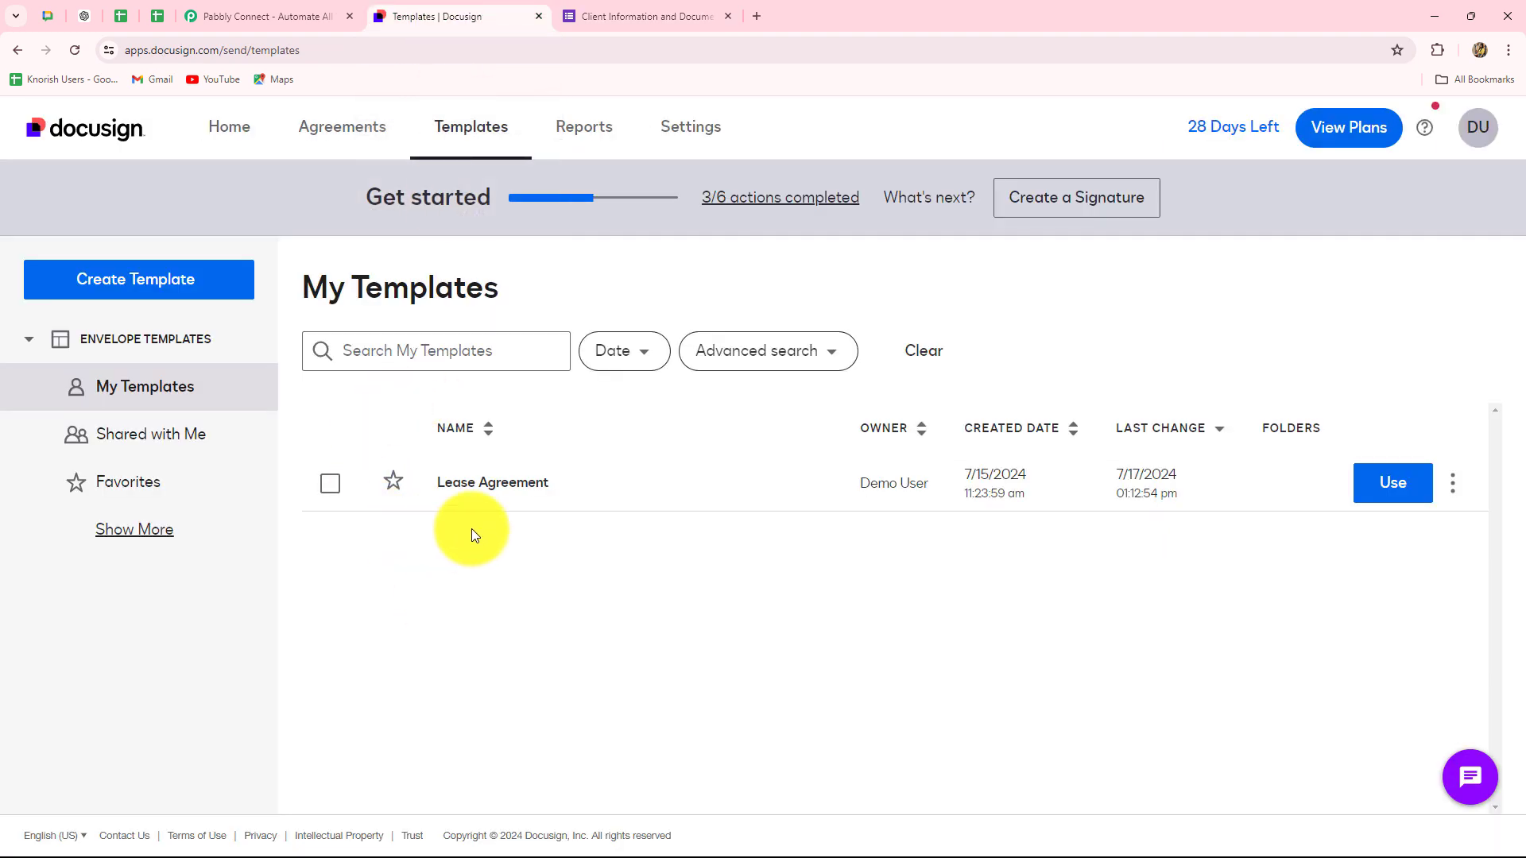
pyautogui.click(602, 14)
pyautogui.scroll(5, 1302, 459)
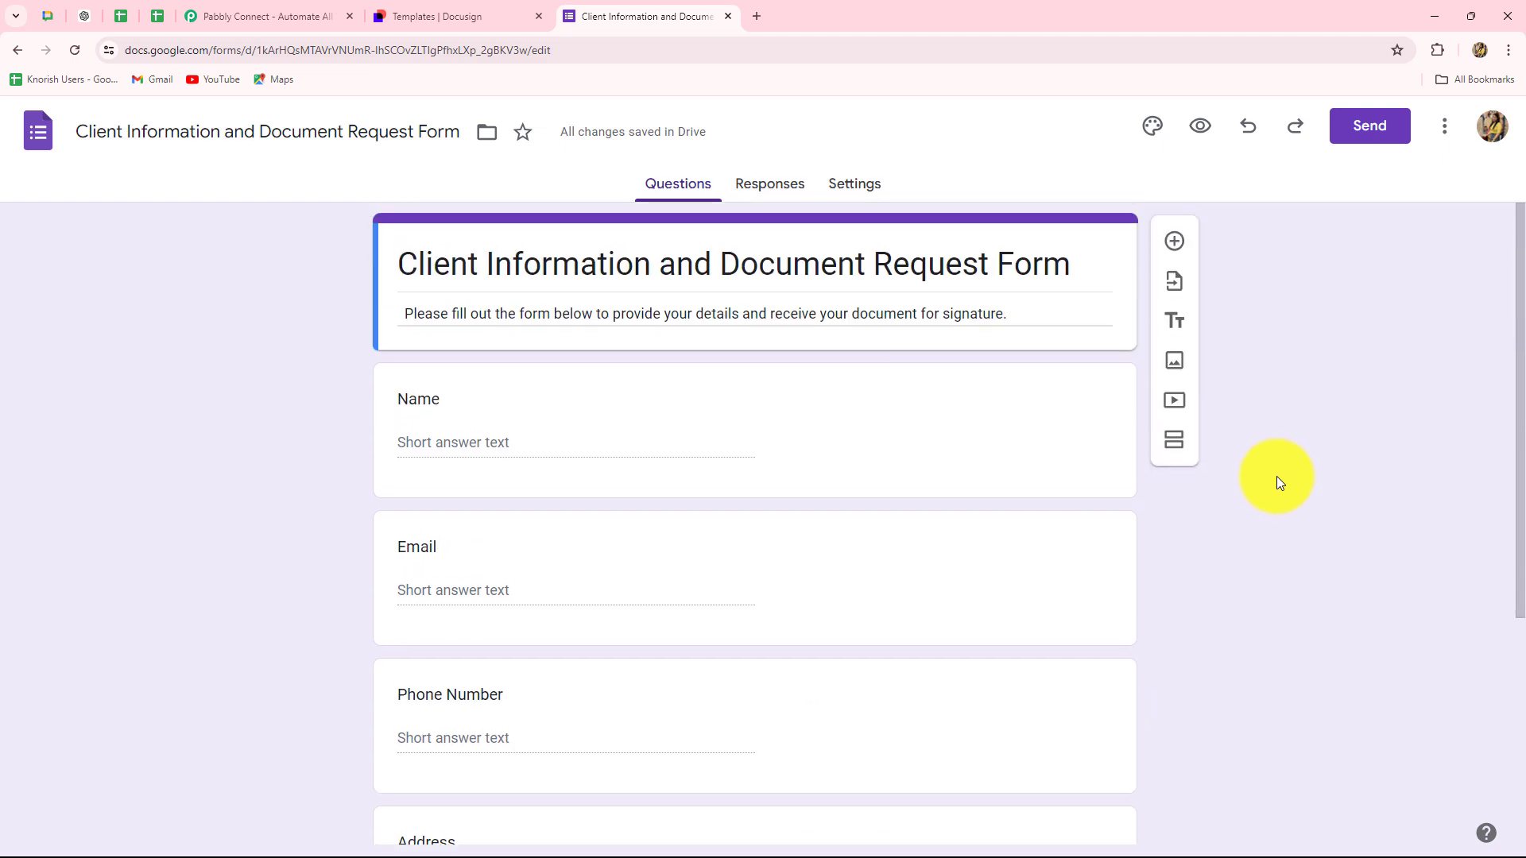
# - Dismiss the 'Wait! Before you go!' popup on the Pabbly Connect homepage and highlight its headline
pyautogui.click(239, 14)
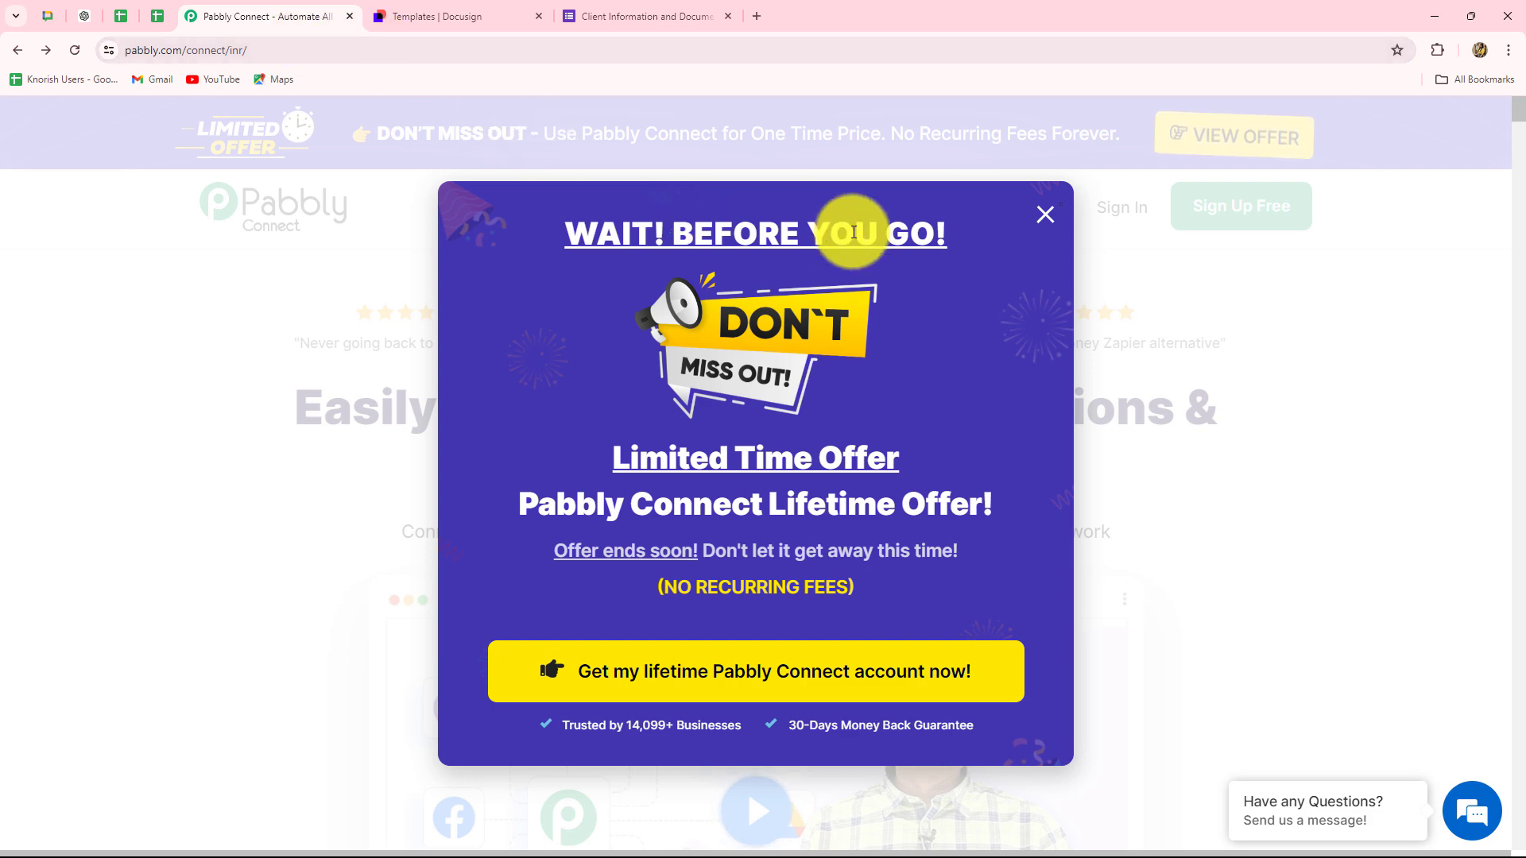
pyautogui.click(1046, 216)
pyautogui.moveTo(1052, 228)
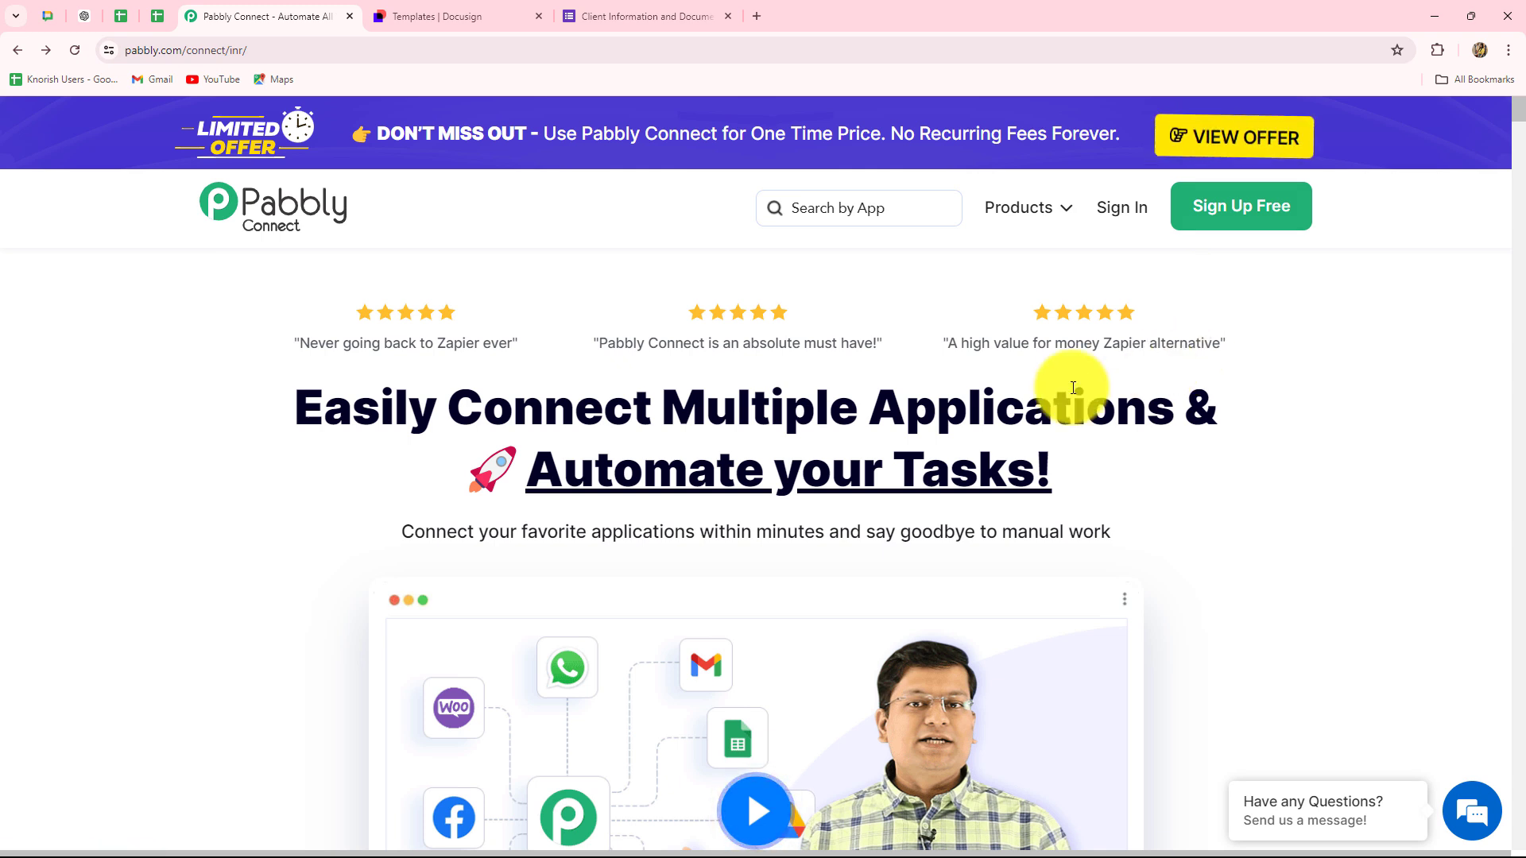
pyautogui.moveTo(299, 407); pyautogui.dragTo(1089, 479)
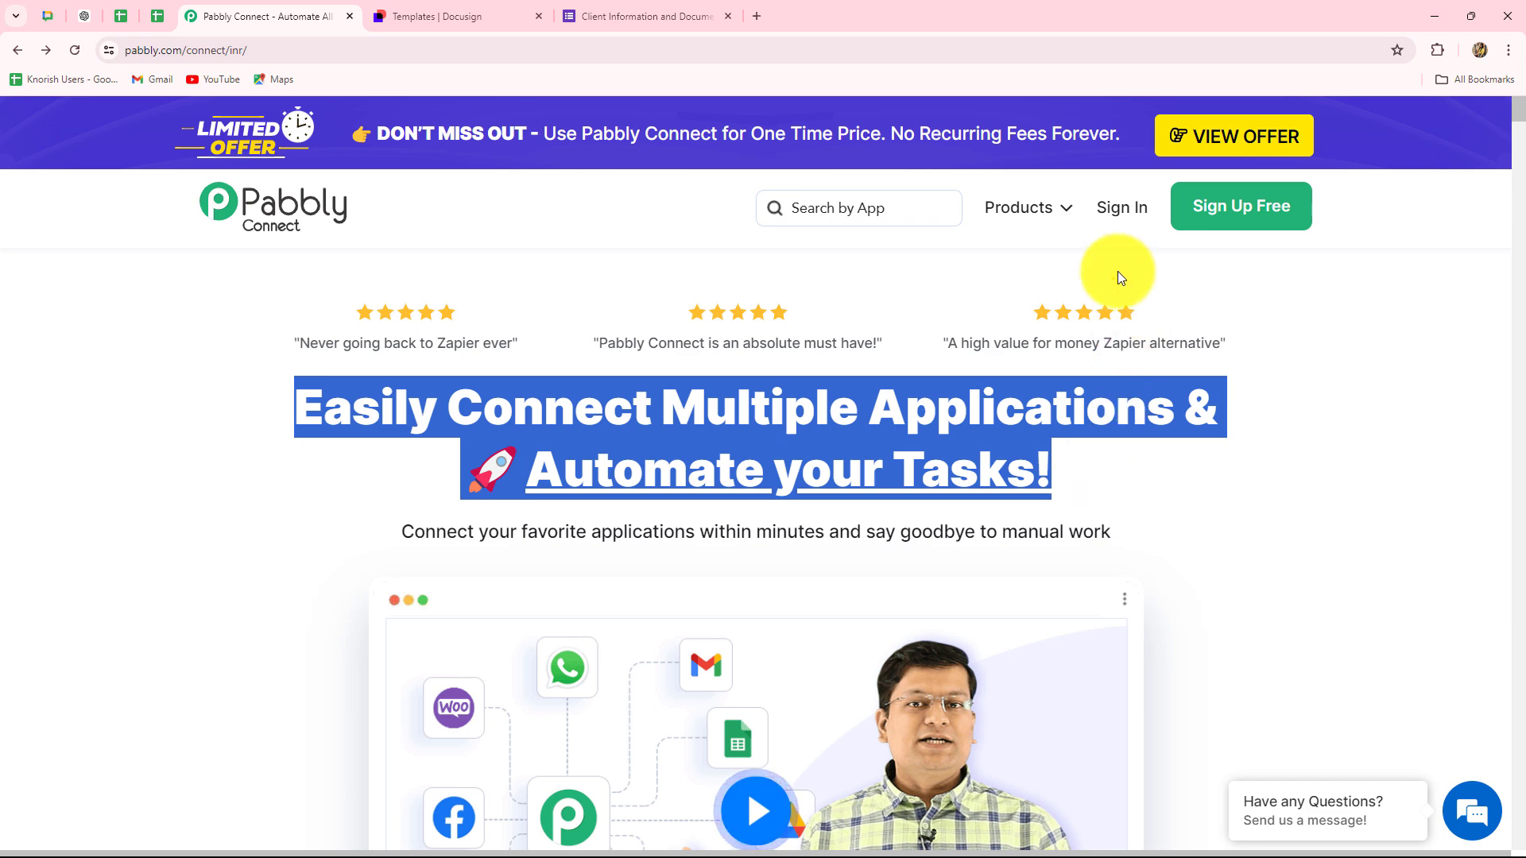
# - Sign in and launch Pabbly Connect from All Pabbly Apps, viewing the 3000-task dashboard
pyautogui.click(1121, 209)
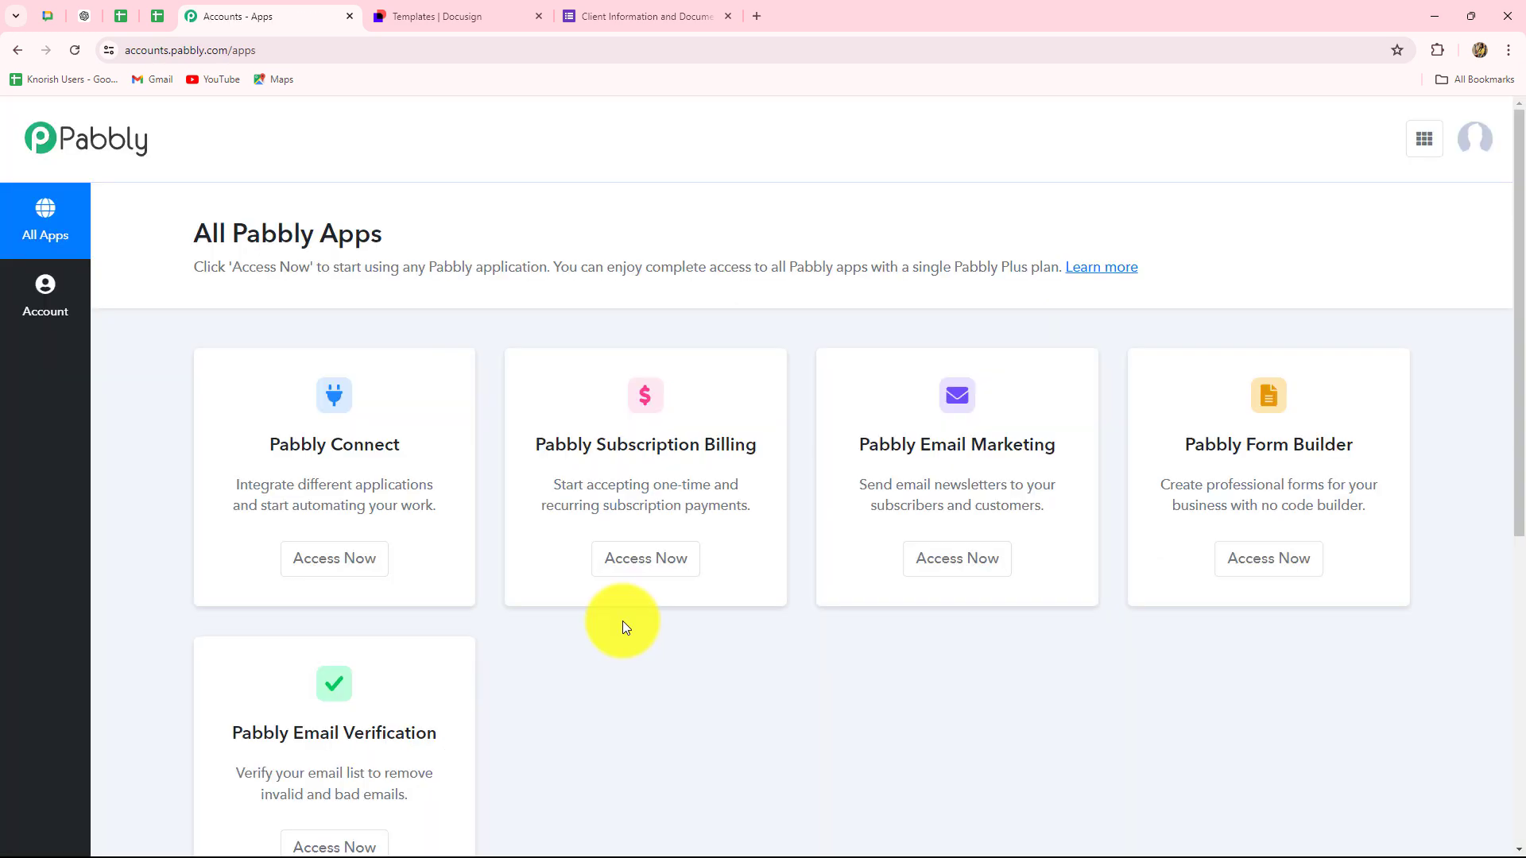
pyautogui.scroll(-3, 622, 621)
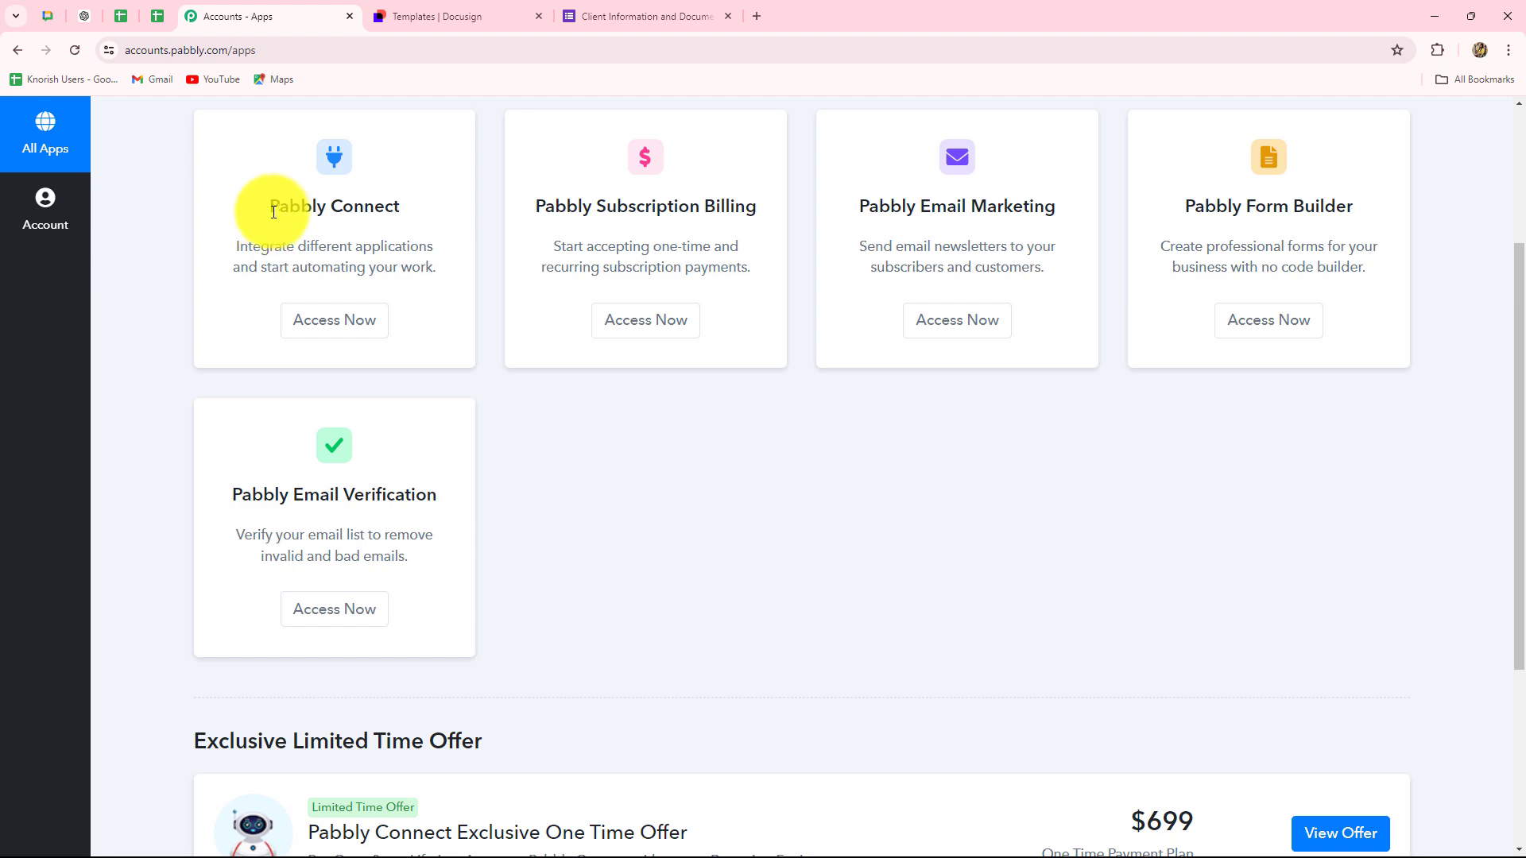
pyautogui.moveTo(274, 211); pyautogui.dragTo(400, 209)
pyautogui.click(319, 327)
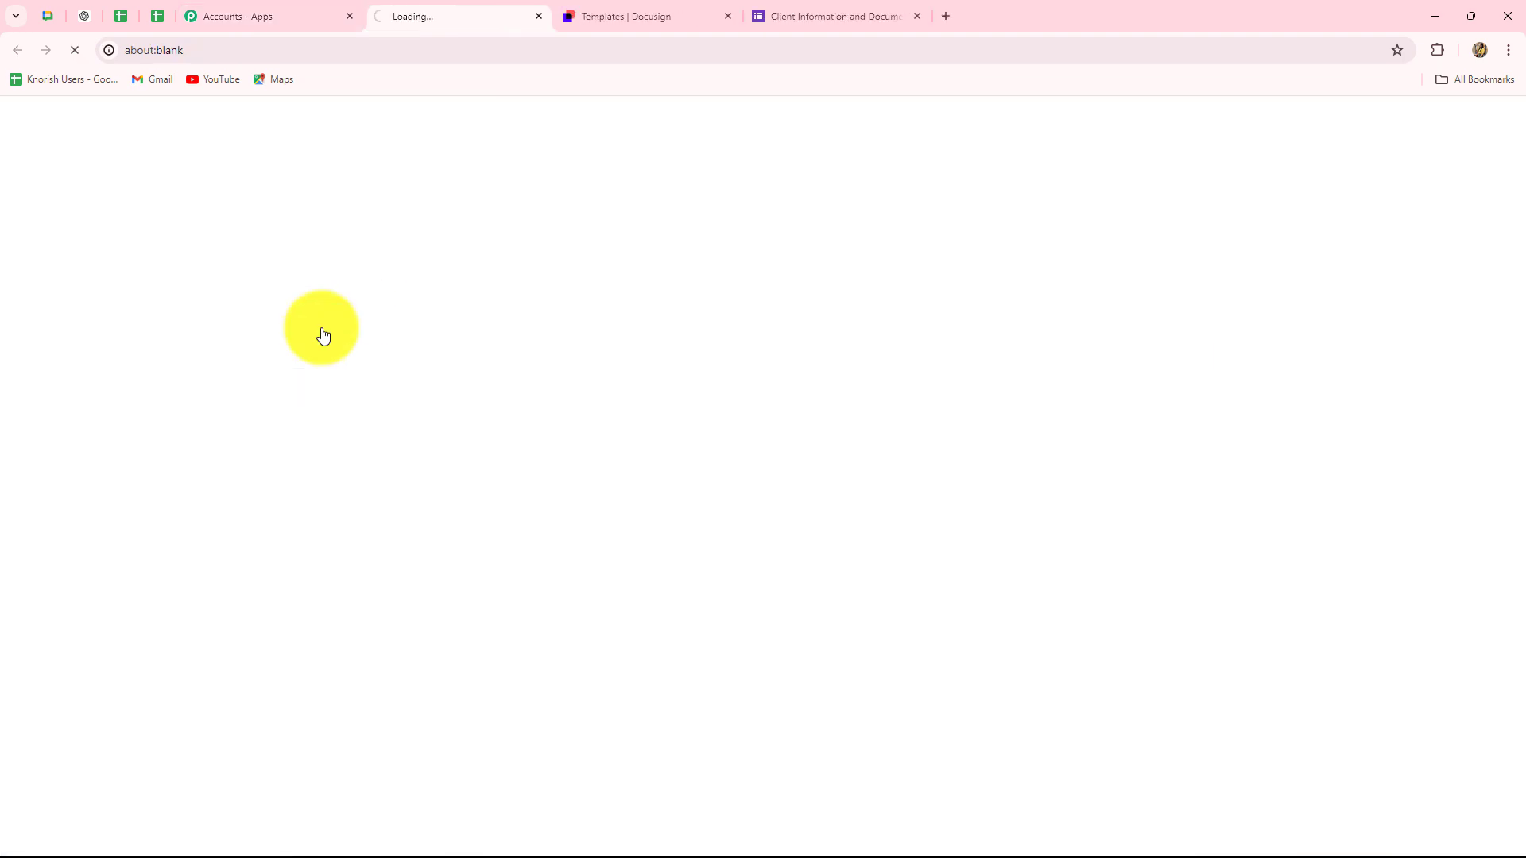
pyautogui.scroll(-4, 951, 548)
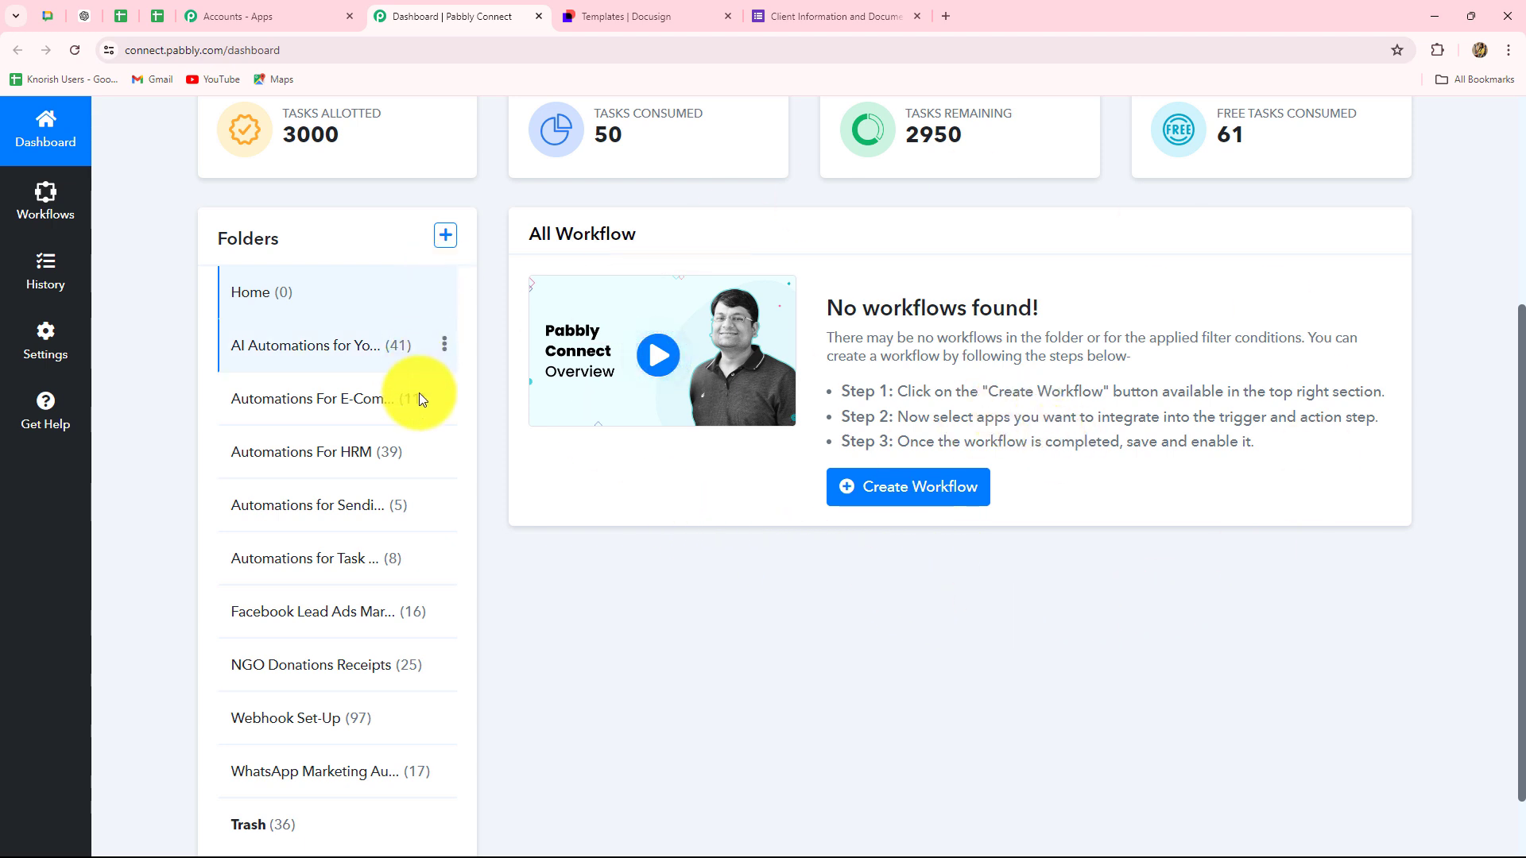
pyautogui.scroll(-1, 959, 696)
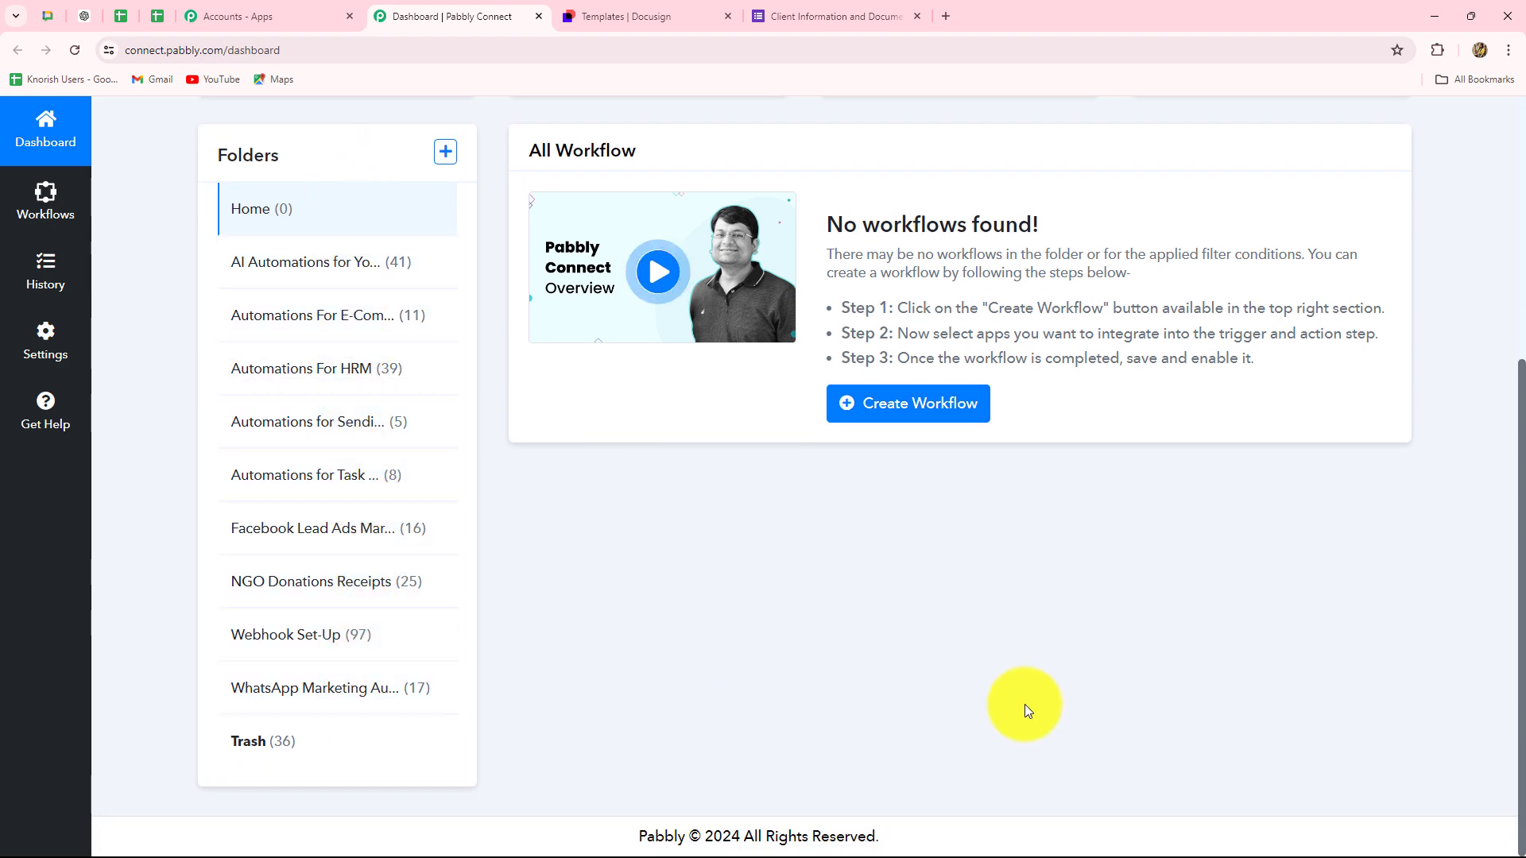
pyautogui.scroll(4, 1022, 696)
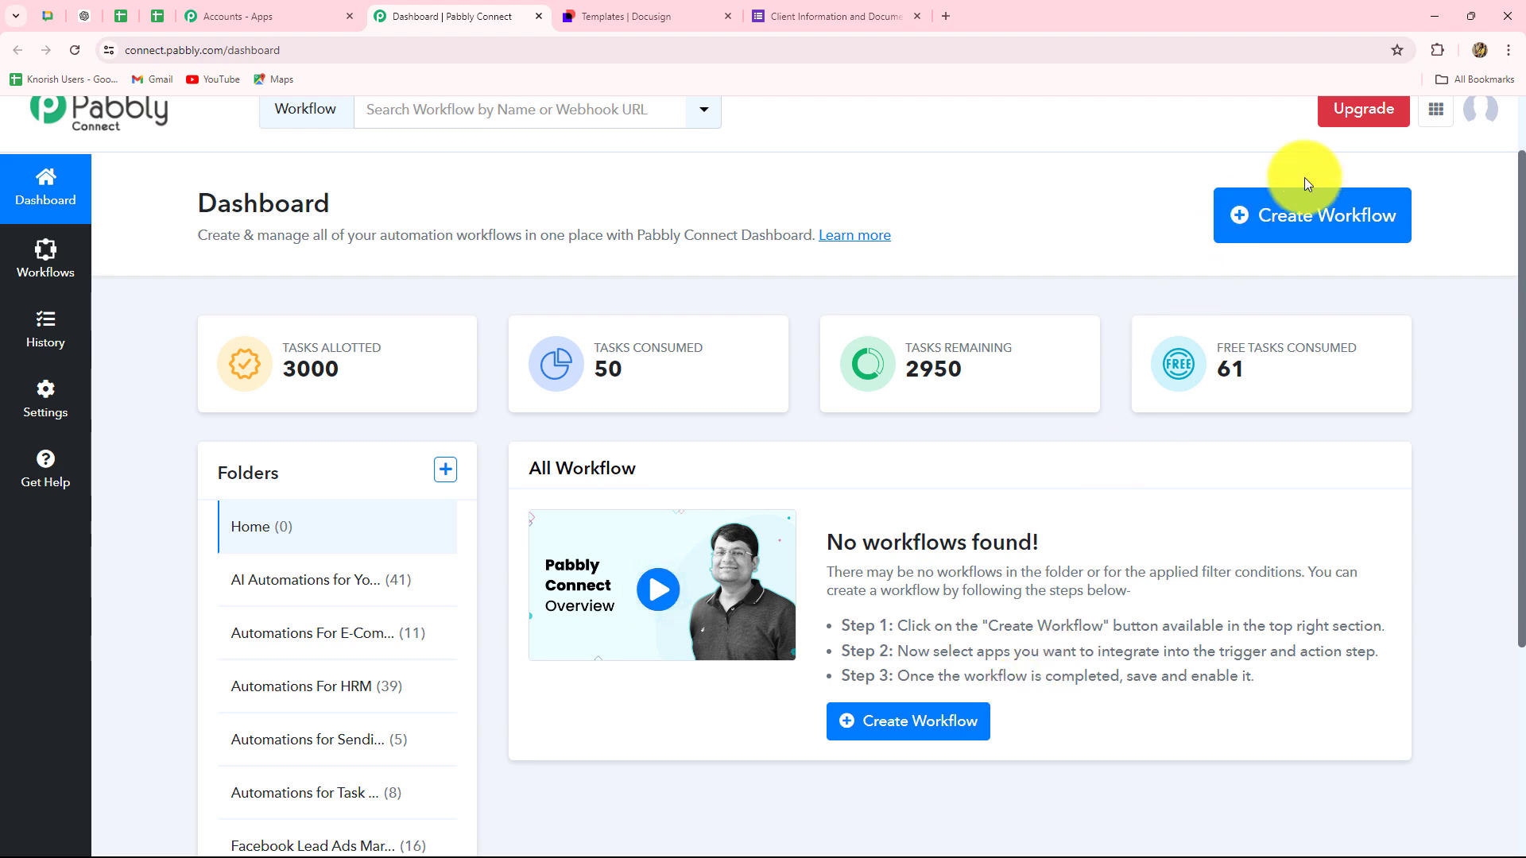
# - Create the workflow 'Send Docusign Document on Google Forms Submission' in the Automations for Task Management folder
pyautogui.click(1356, 238)
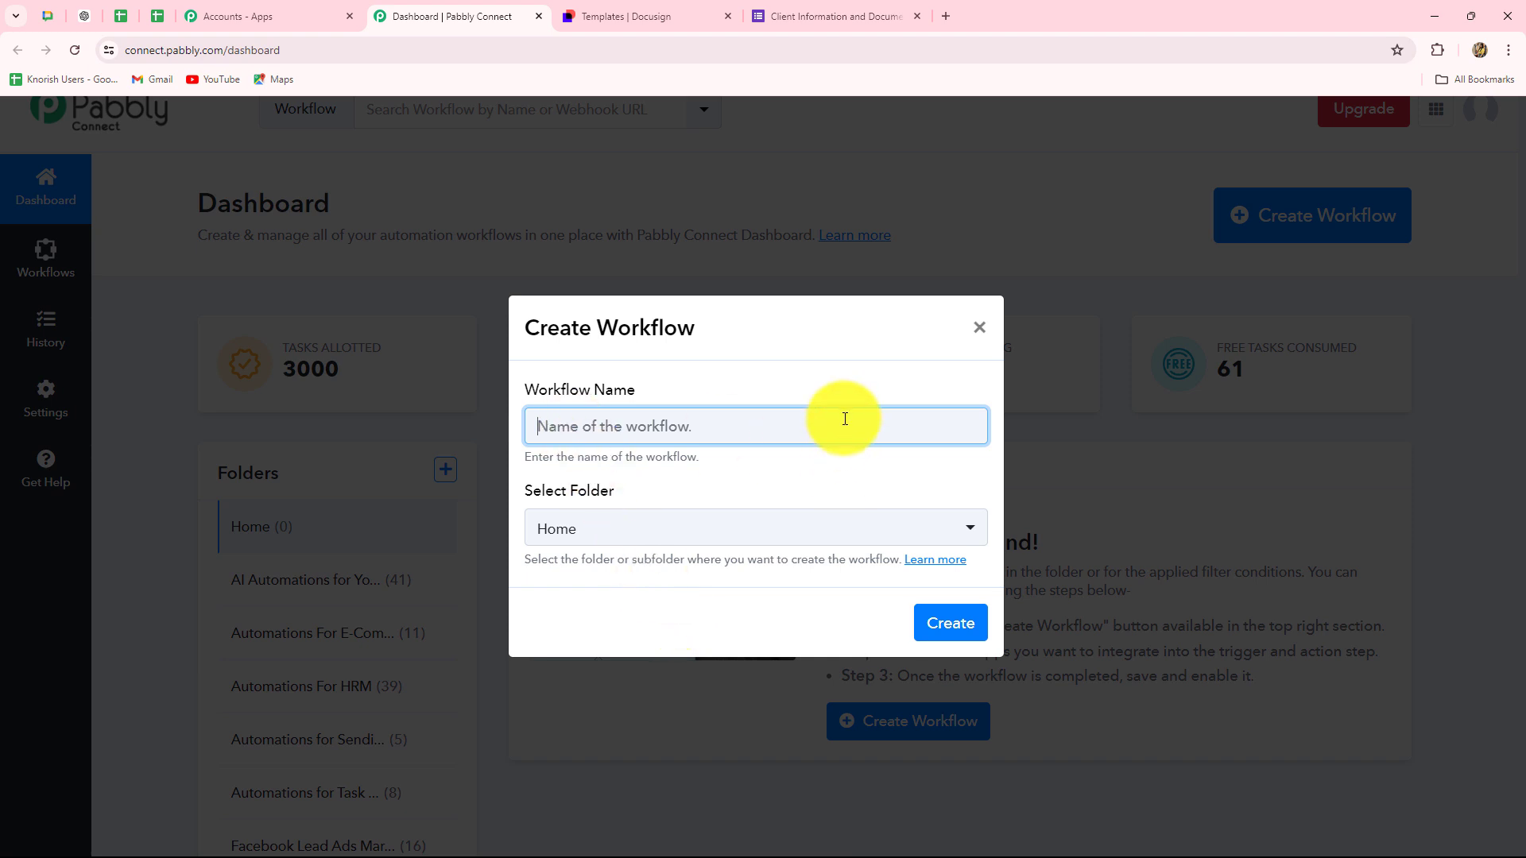
pyautogui.write('Send Docusign Document on Google Forms Submission')
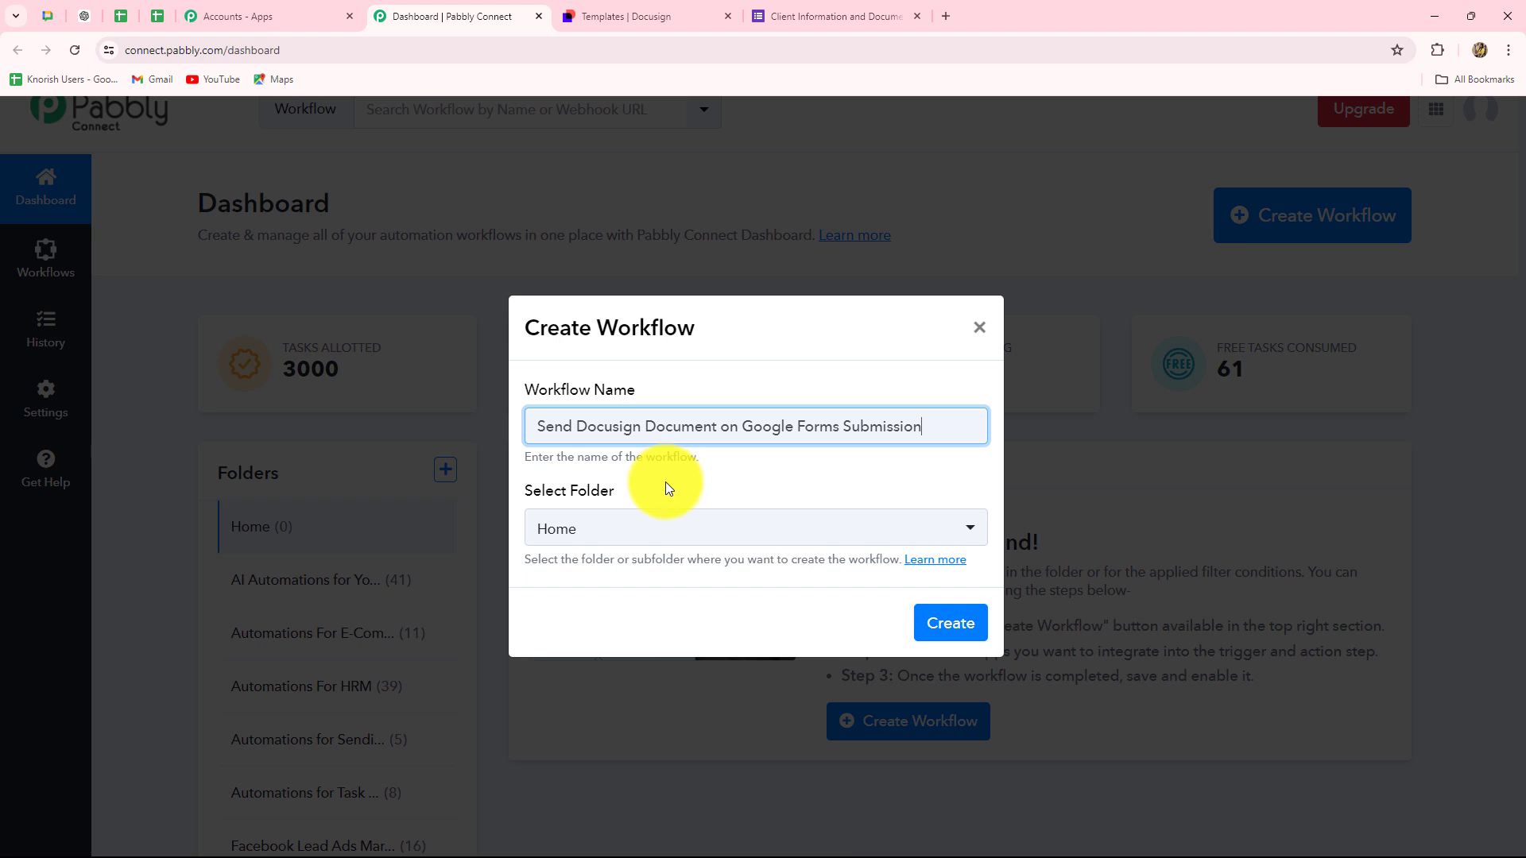
pyautogui.click(648, 540)
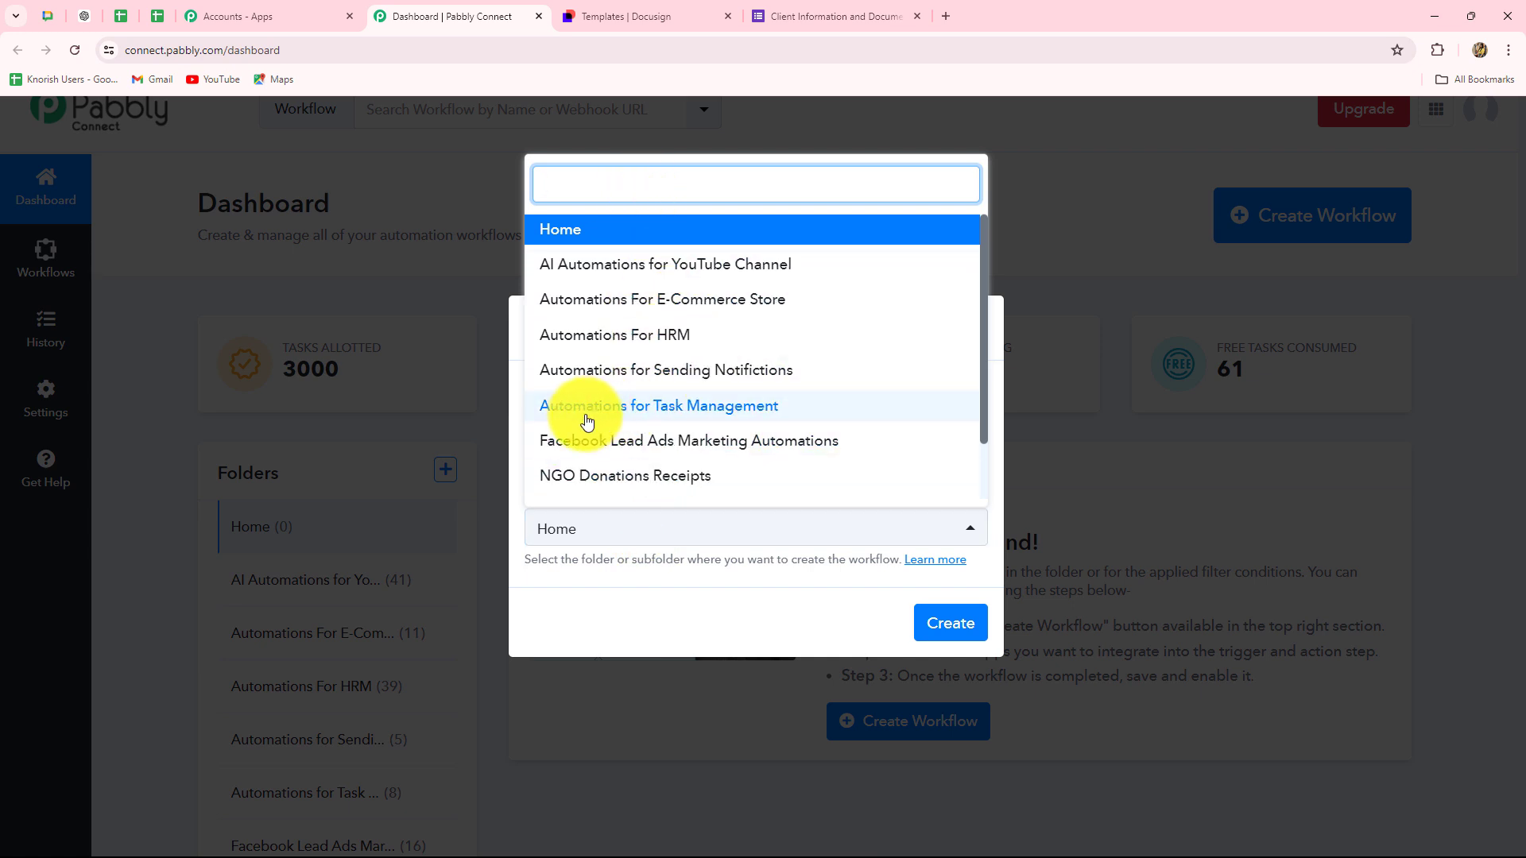
pyautogui.click(666, 415)
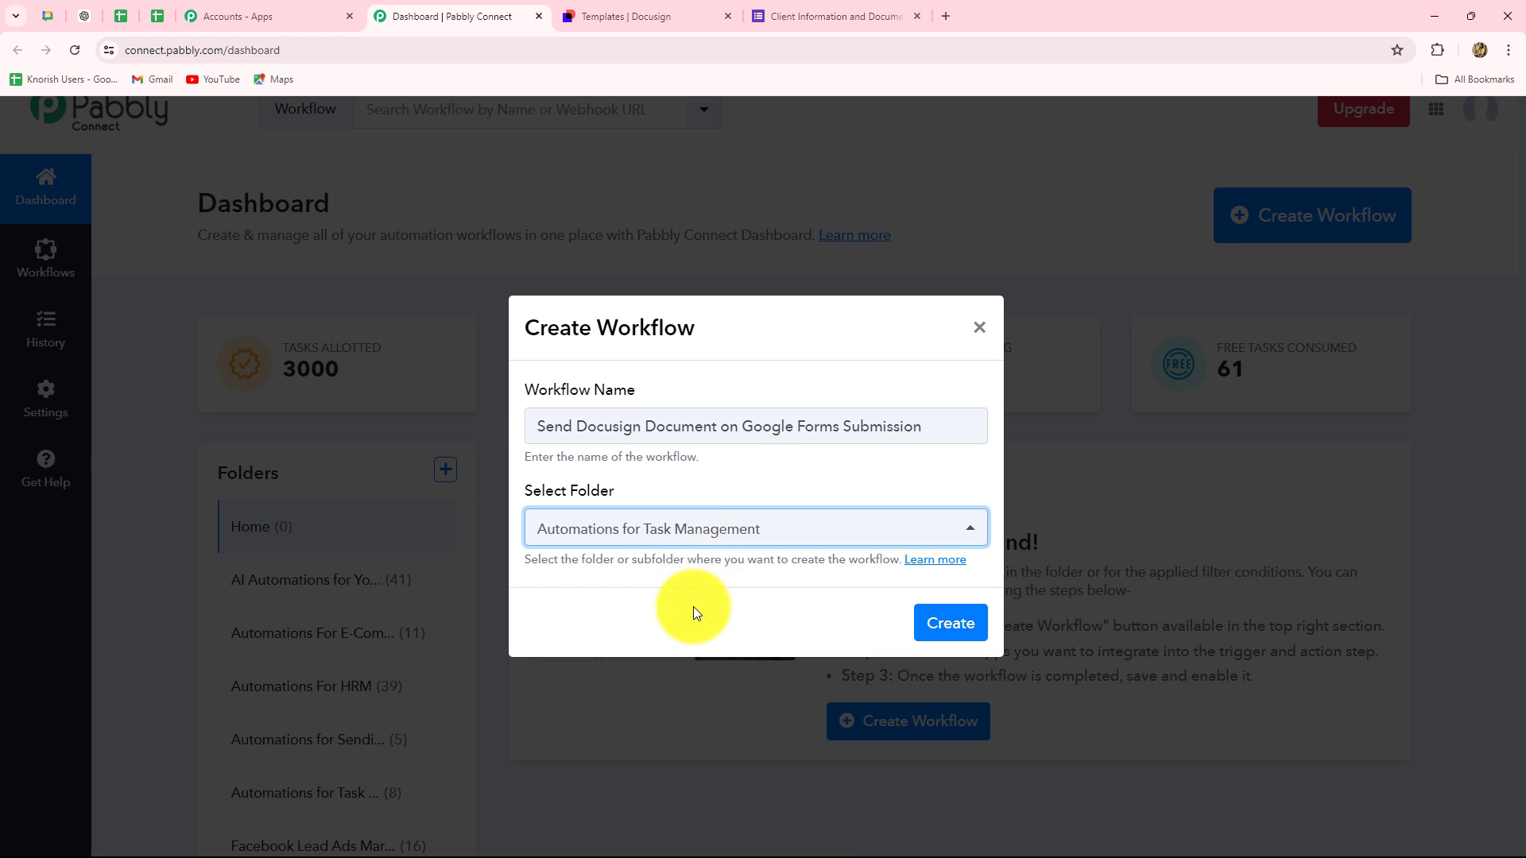
pyautogui.click(973, 627)
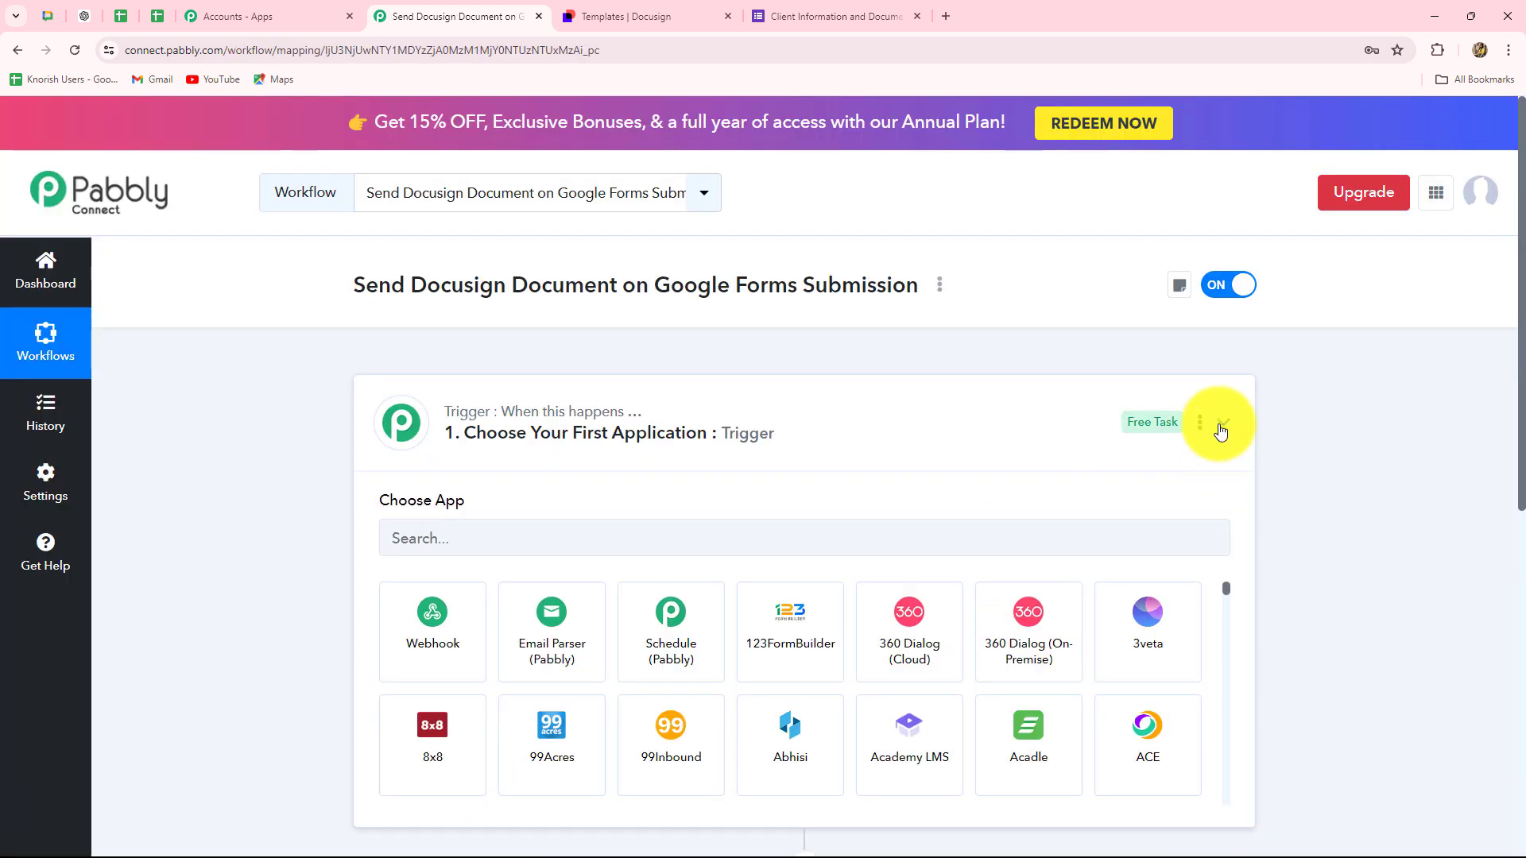
# - Collapse the trigger step's app list in the new workflow editor
pyautogui.click(1221, 429)
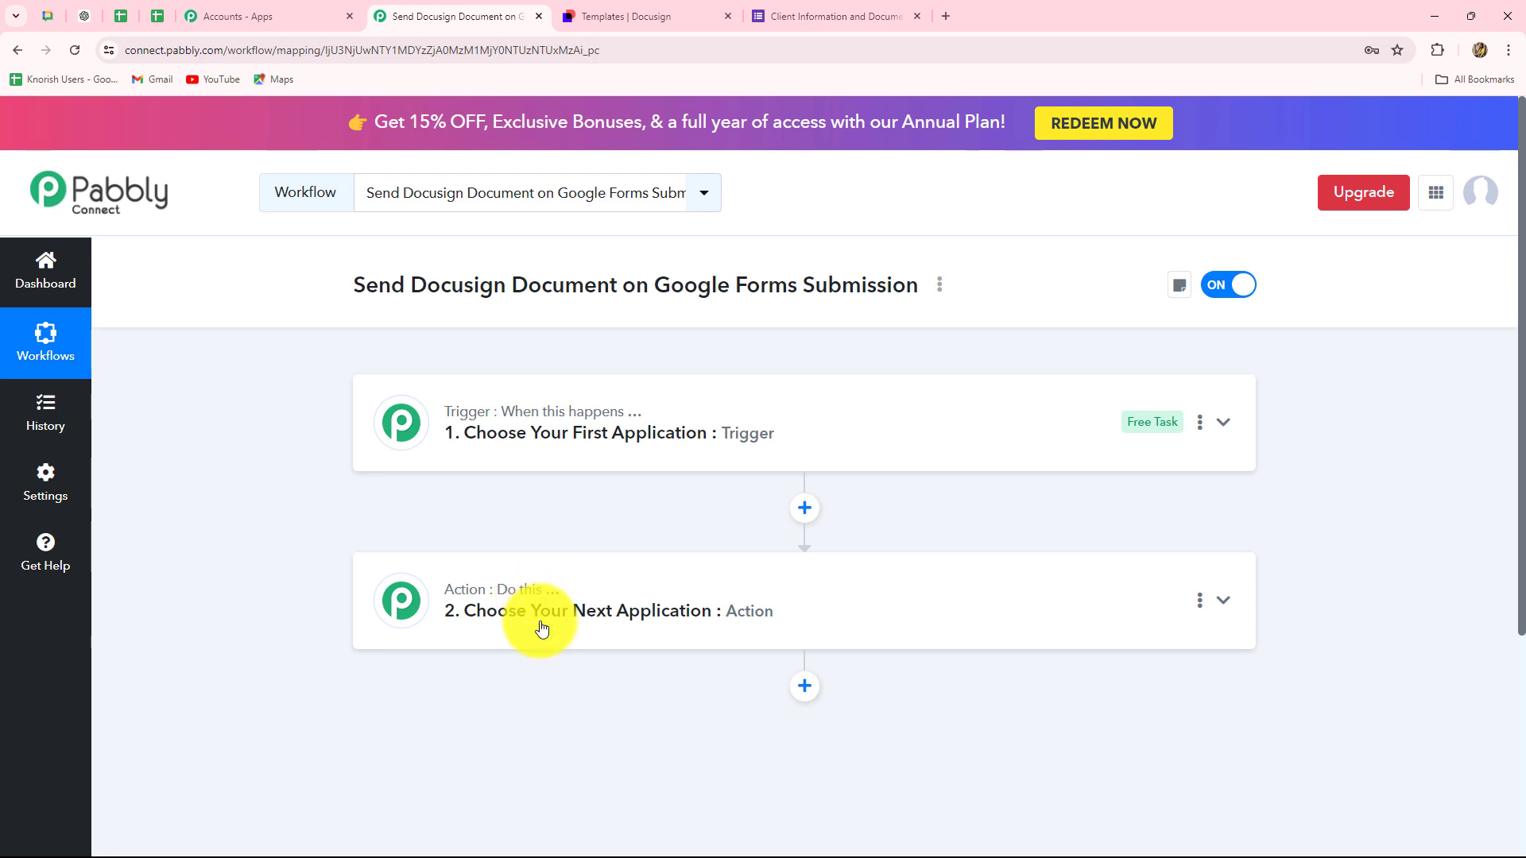
pyautogui.scroll(-1, 504, 637)
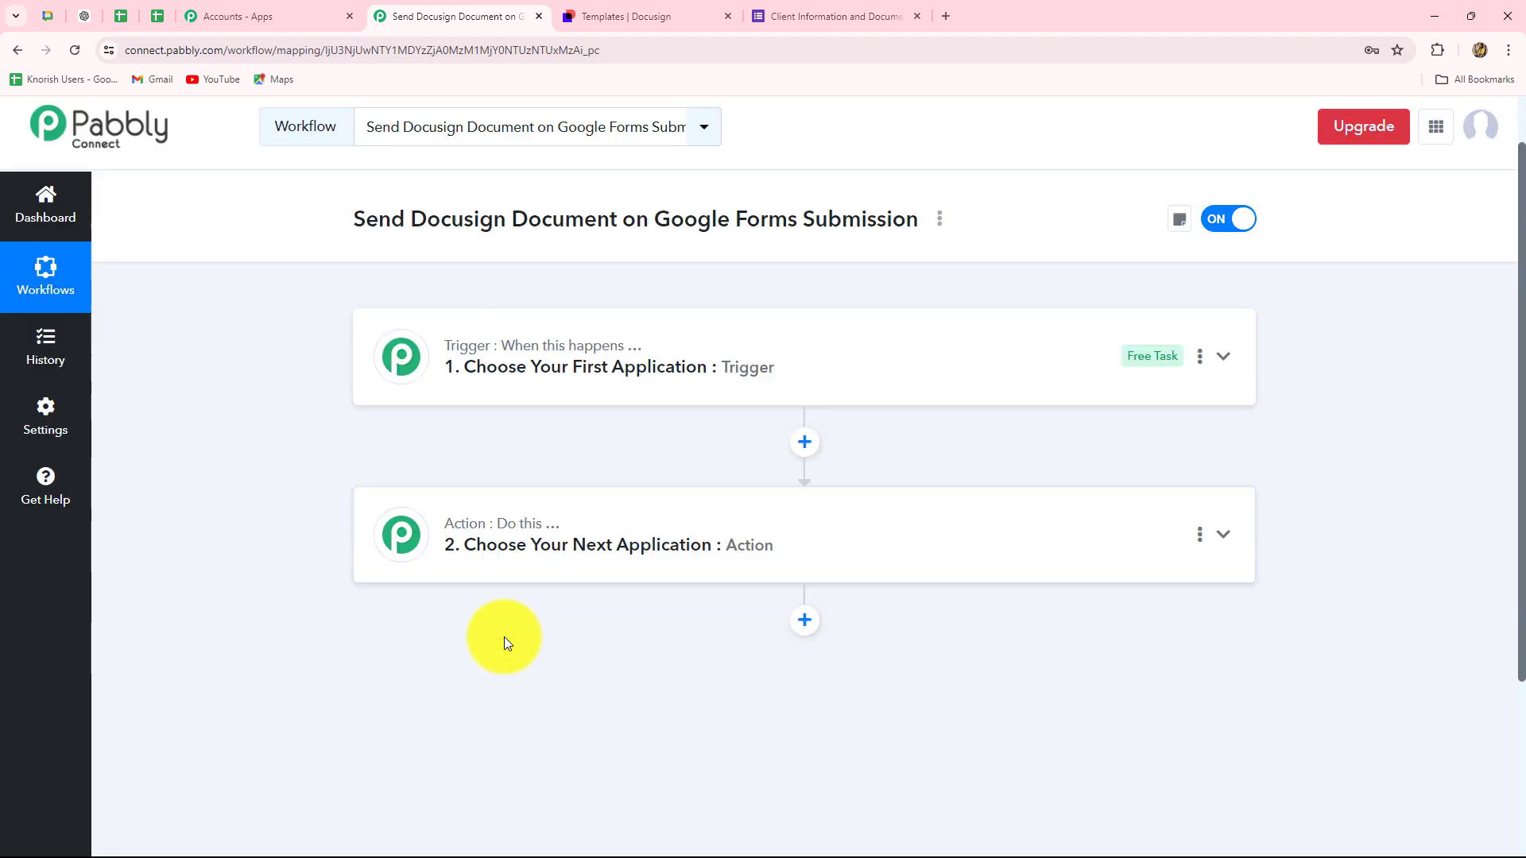
pyautogui.scroll(1, 504, 637)
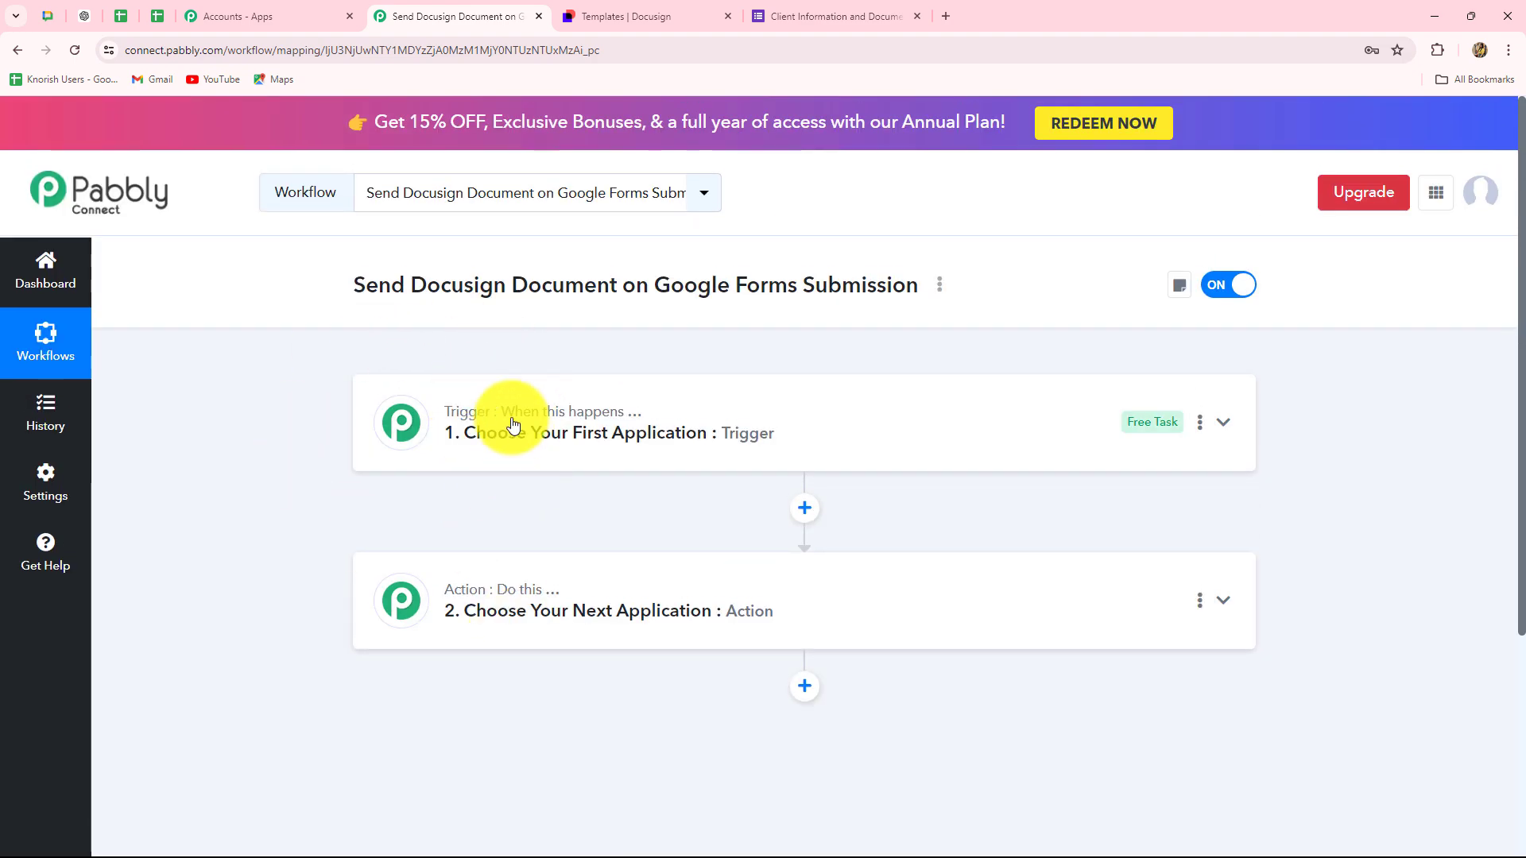
# - Look over the Google Forms questions, then bring the Pabbly workflow page back to the front
pyautogui.click(780, 14)
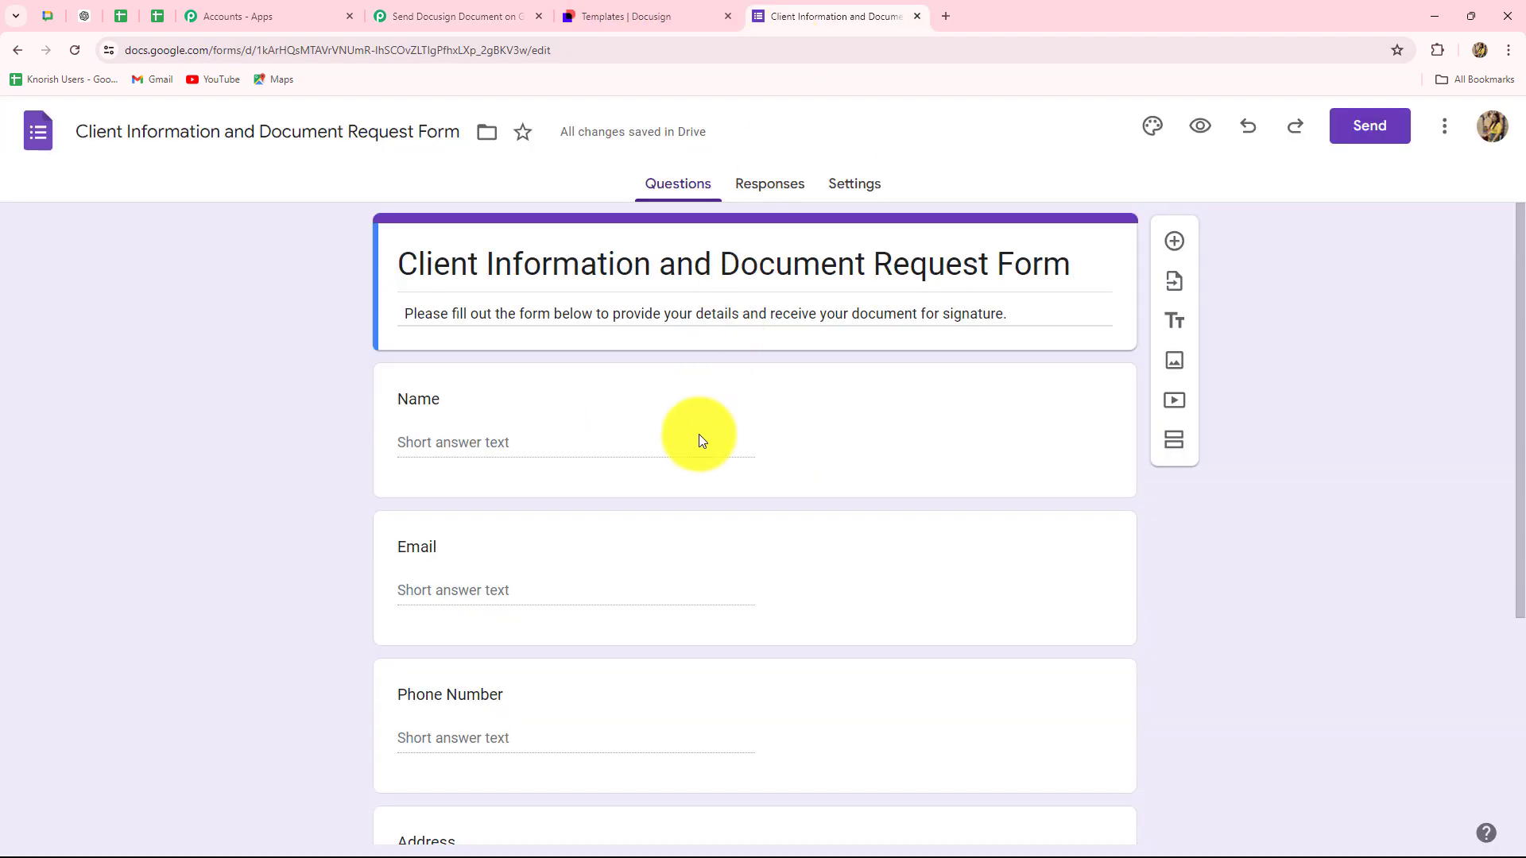
pyautogui.scroll(-4, 680, 563)
pyautogui.click(451, 9)
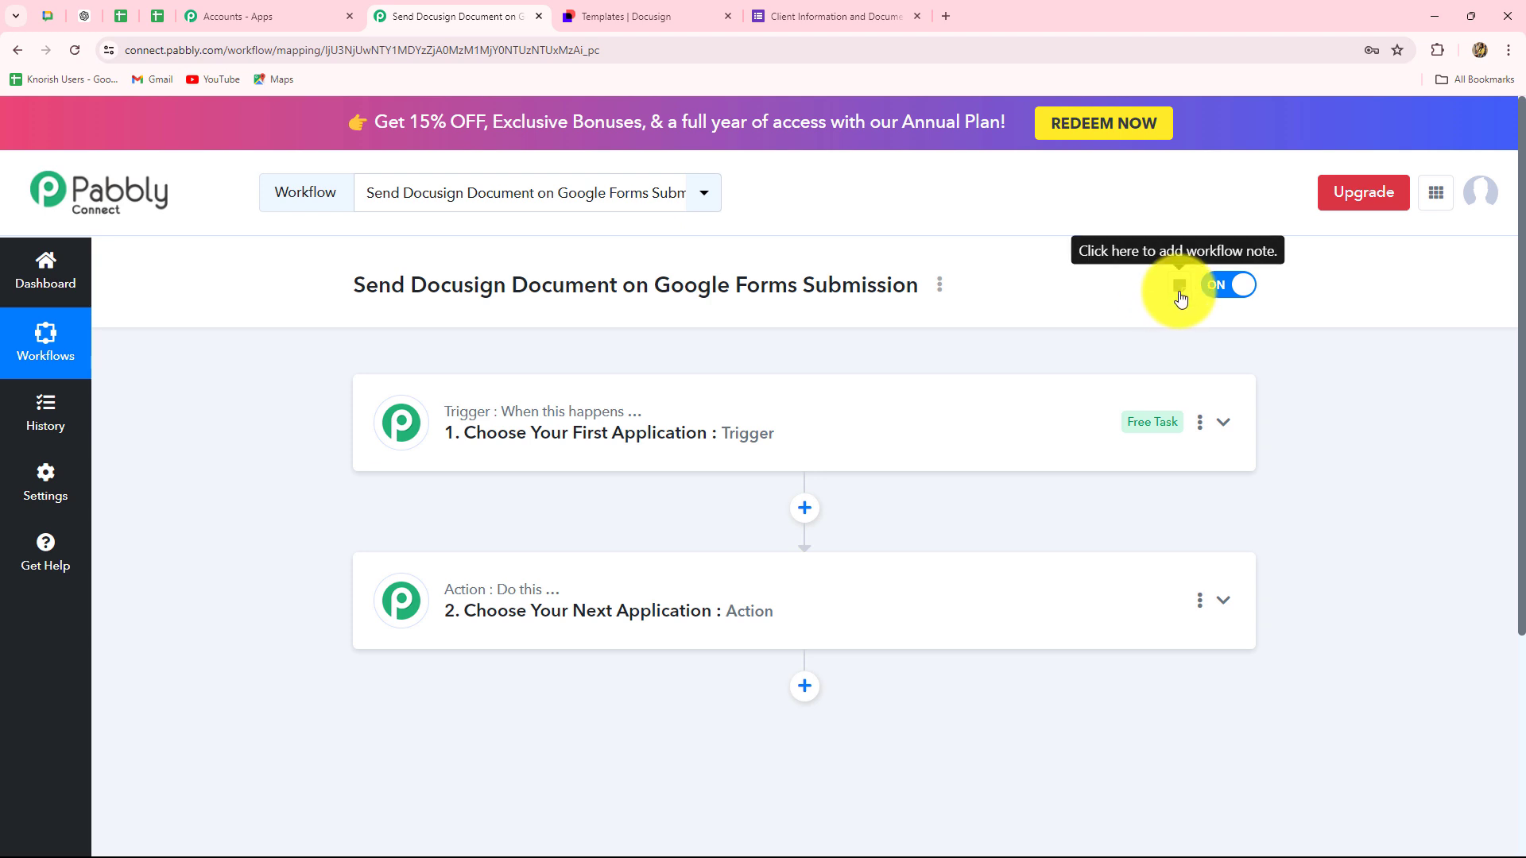
# - Add the workflow note 'Automation for sending Lease Agreement to the clients for E-Signature.'
pyautogui.click(1181, 296)
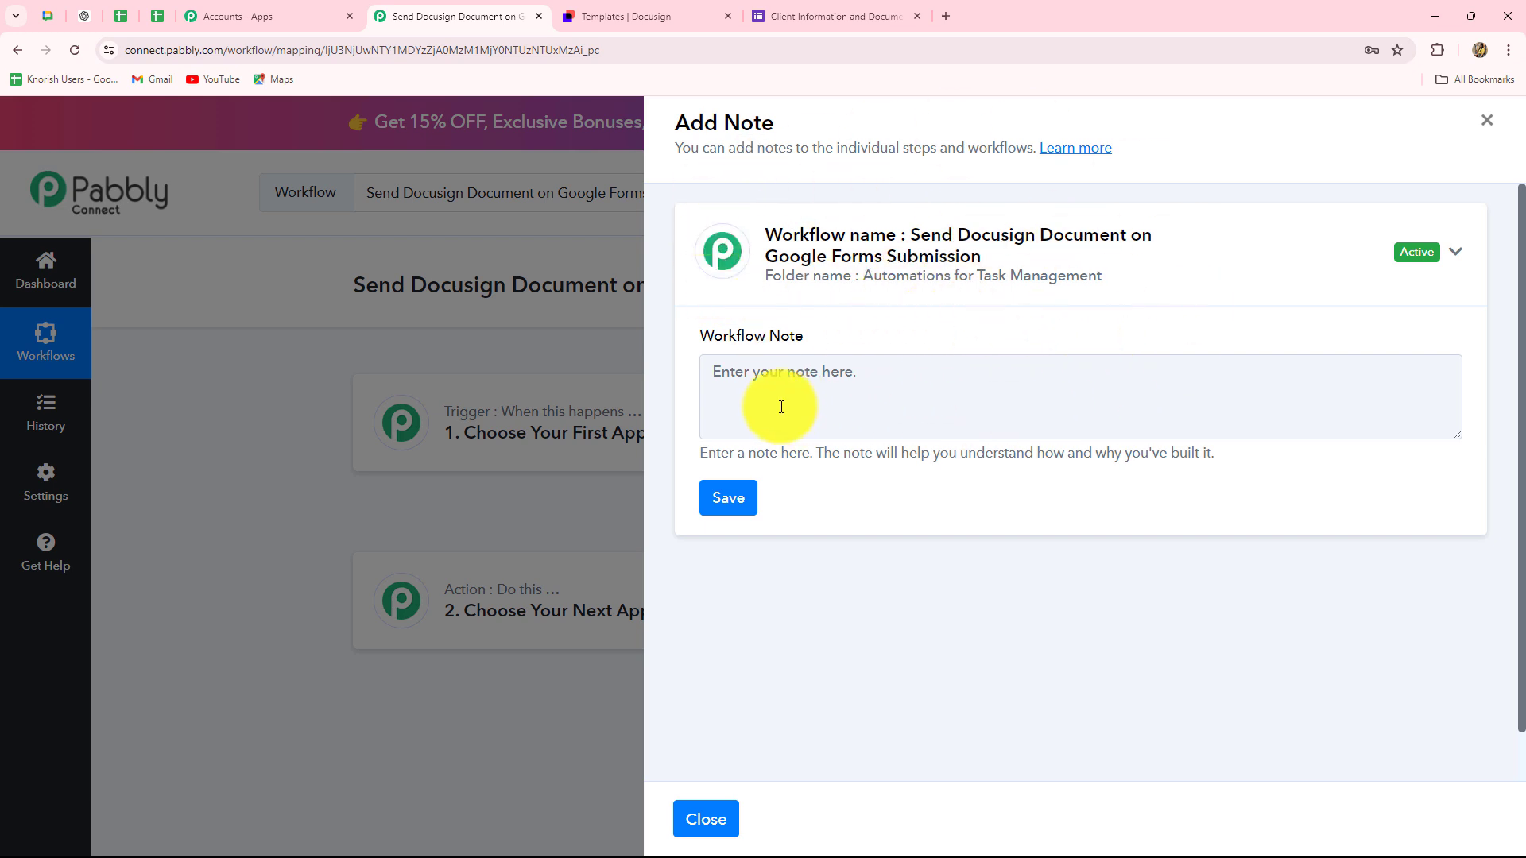
pyautogui.click(732, 381)
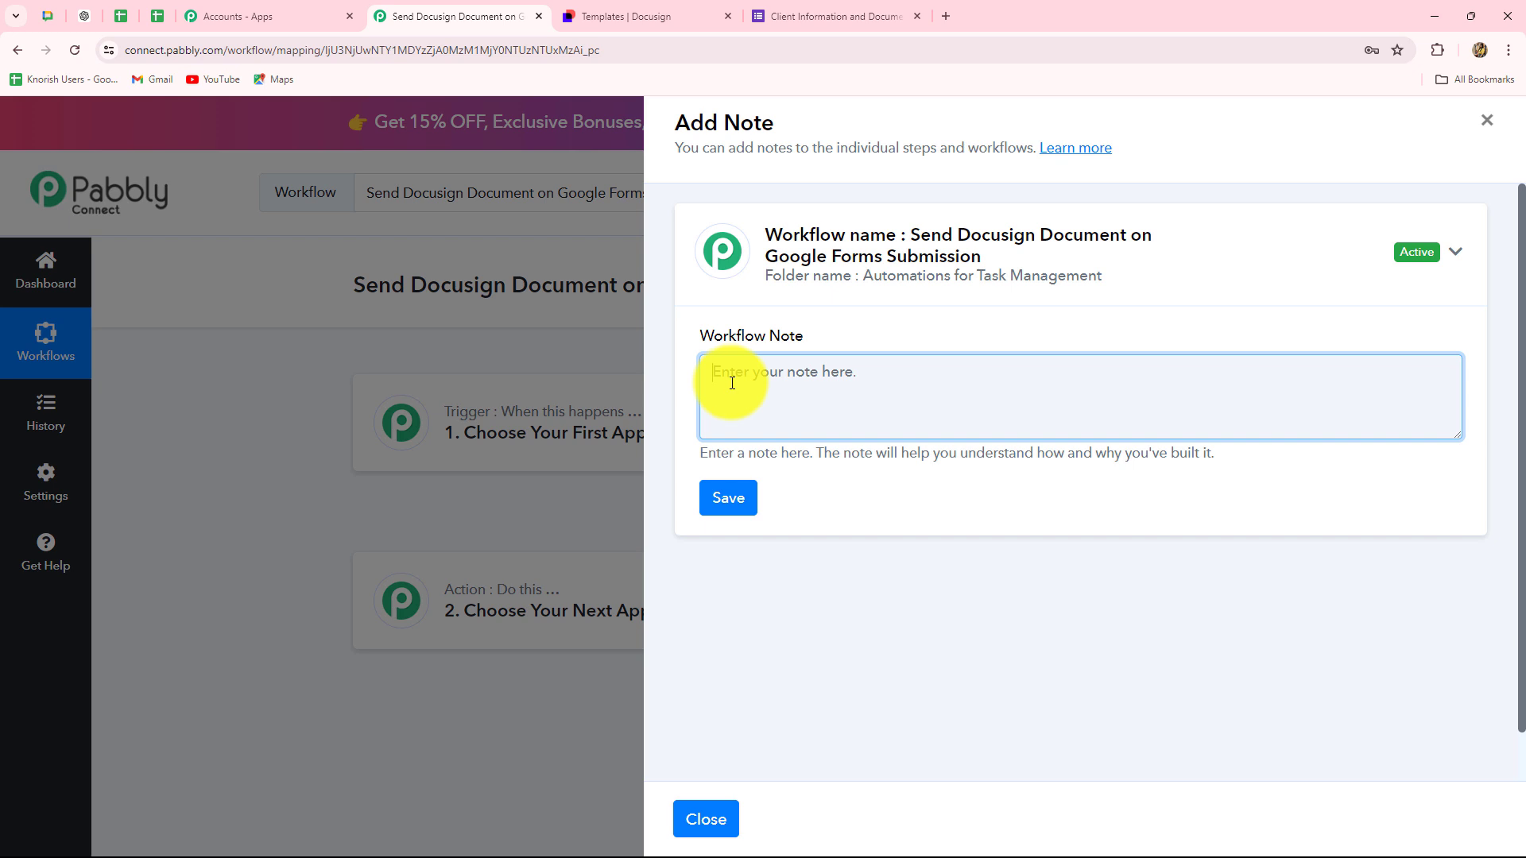
pyautogui.write('Automation for sending Lease Agreement to the clients for E-Signature.')
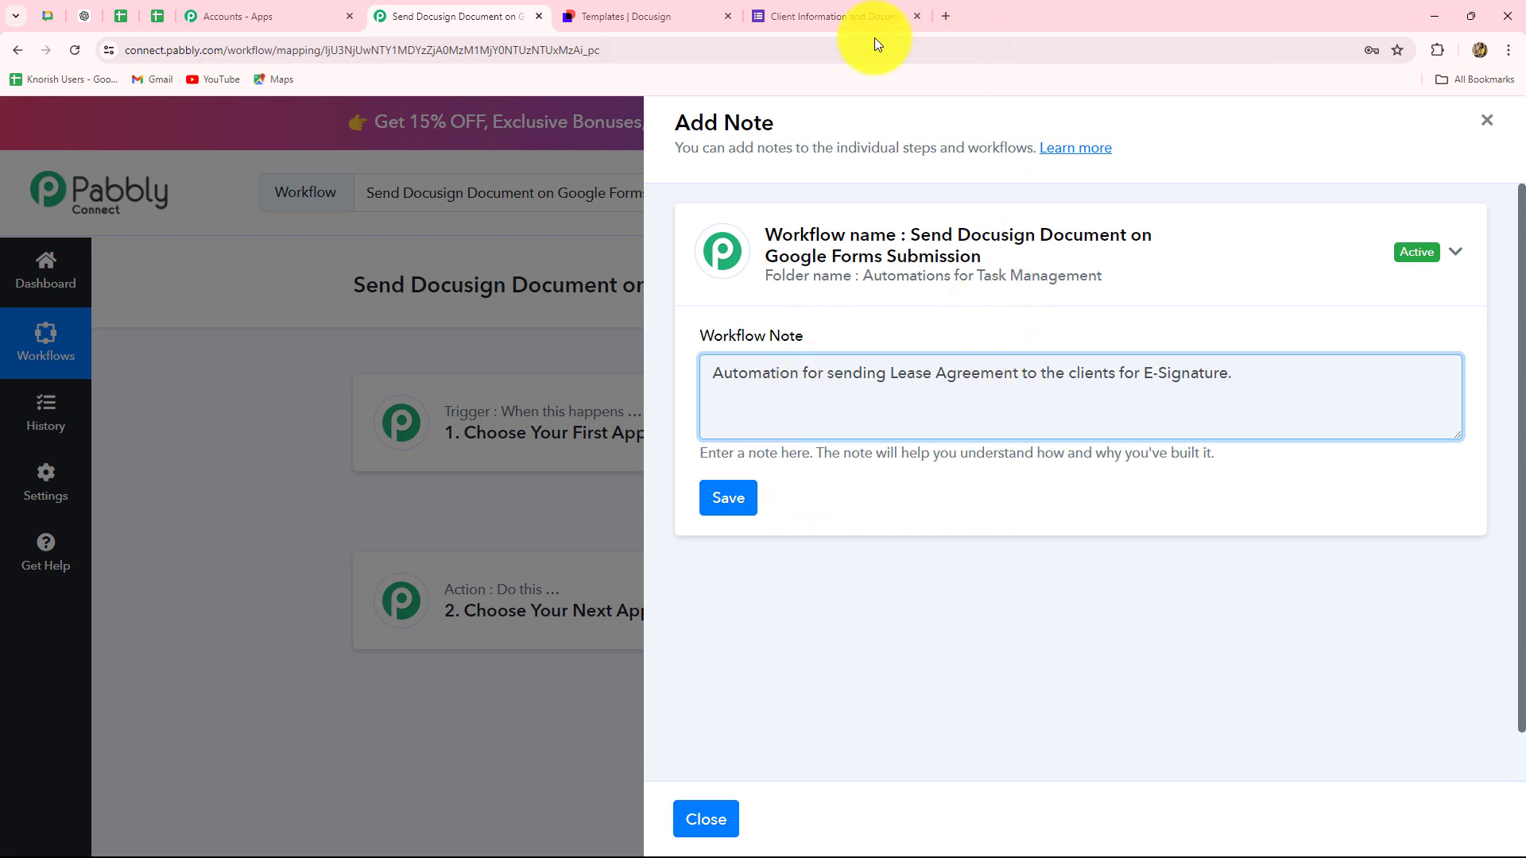
# - Recheck the Google Form and the Docusign Lease Agreement template, then return to the note panel
pyautogui.click(831, 10)
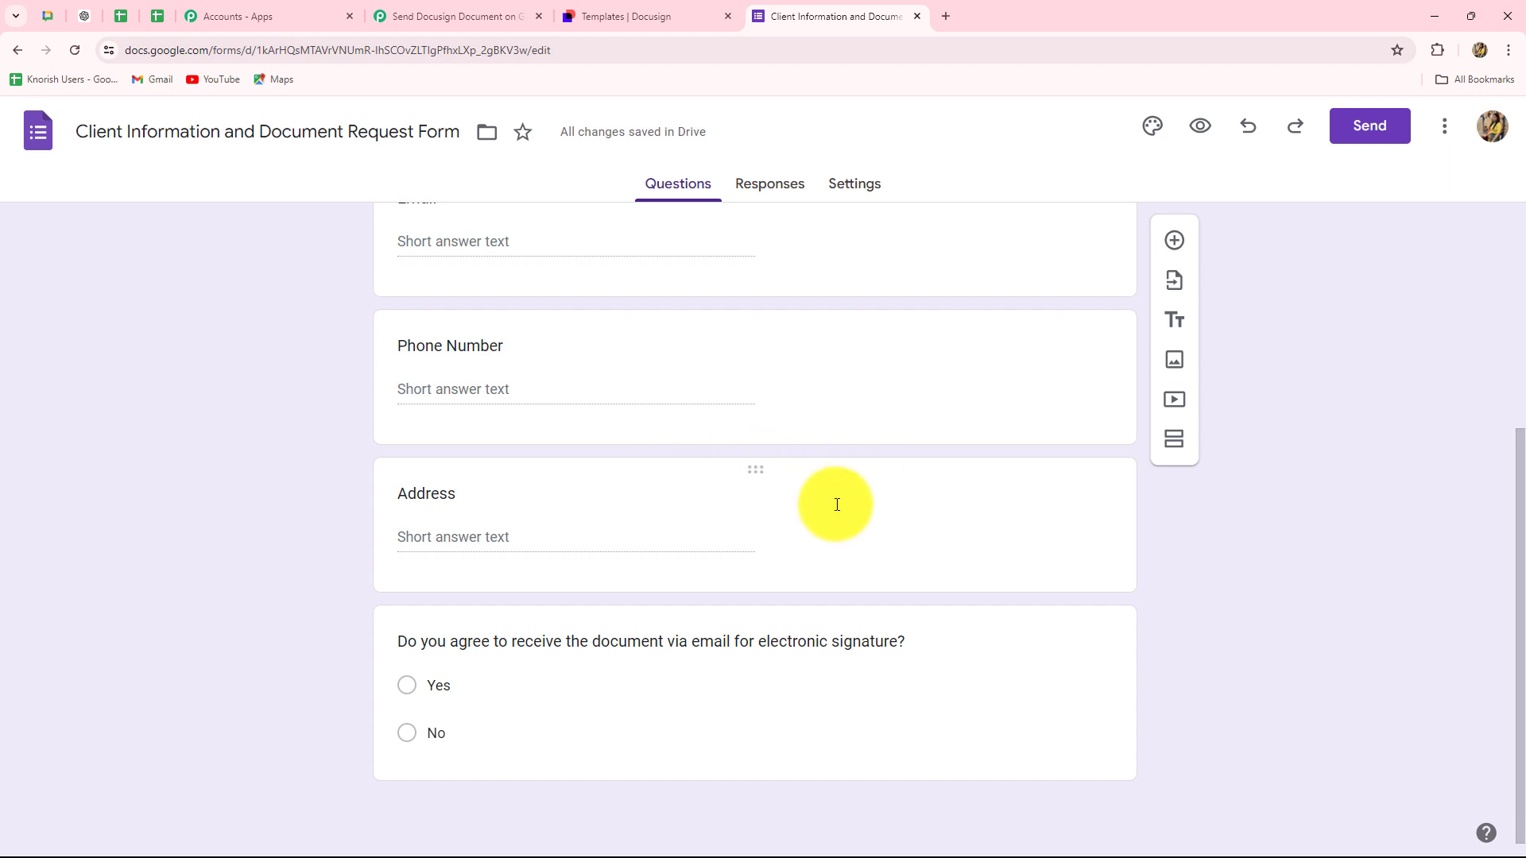
pyautogui.click(656, 4)
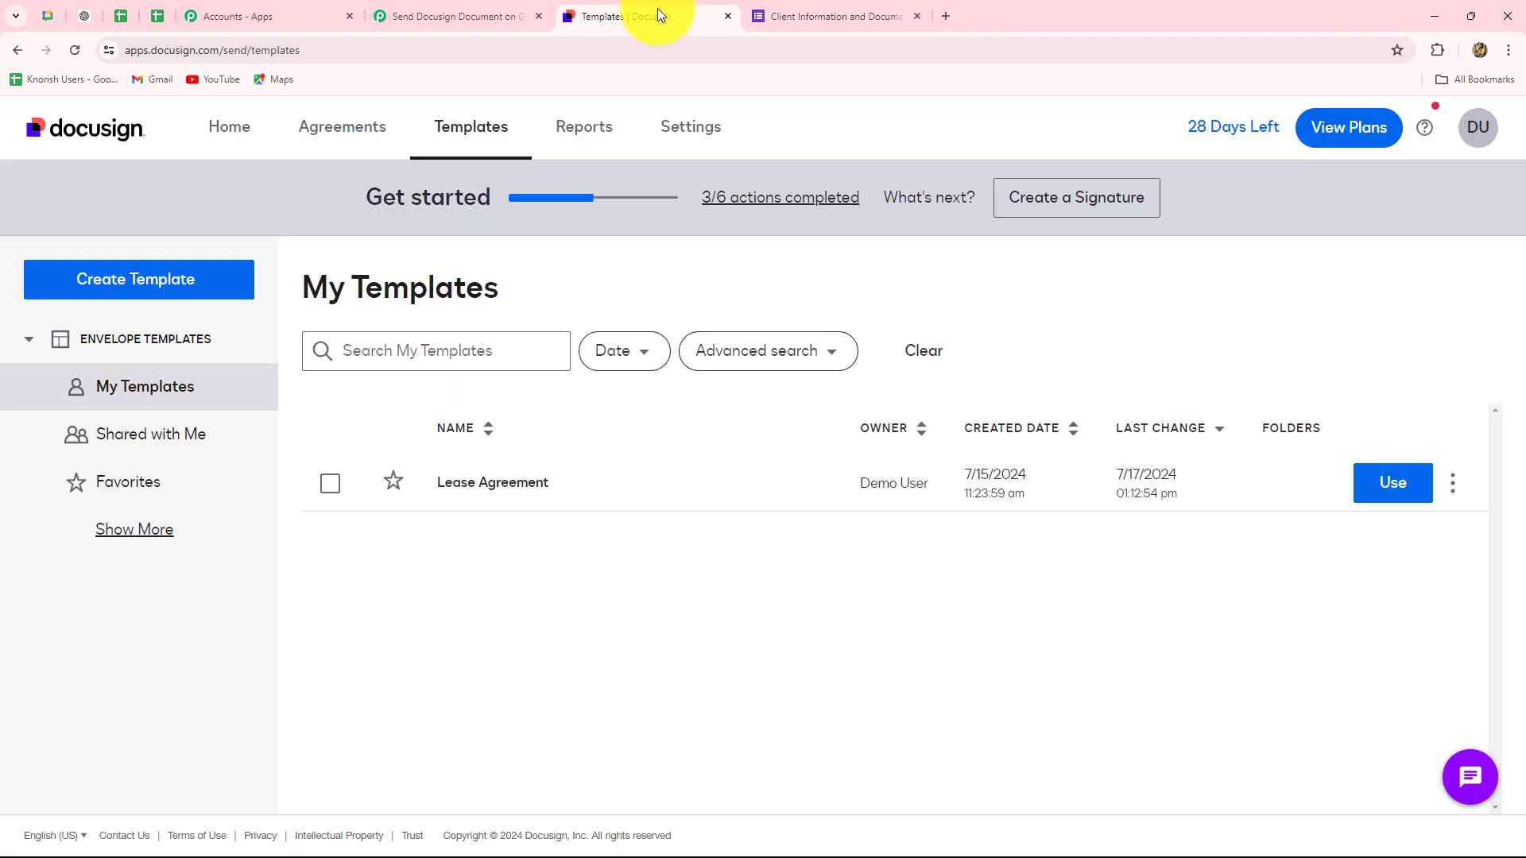
pyautogui.click(405, 9)
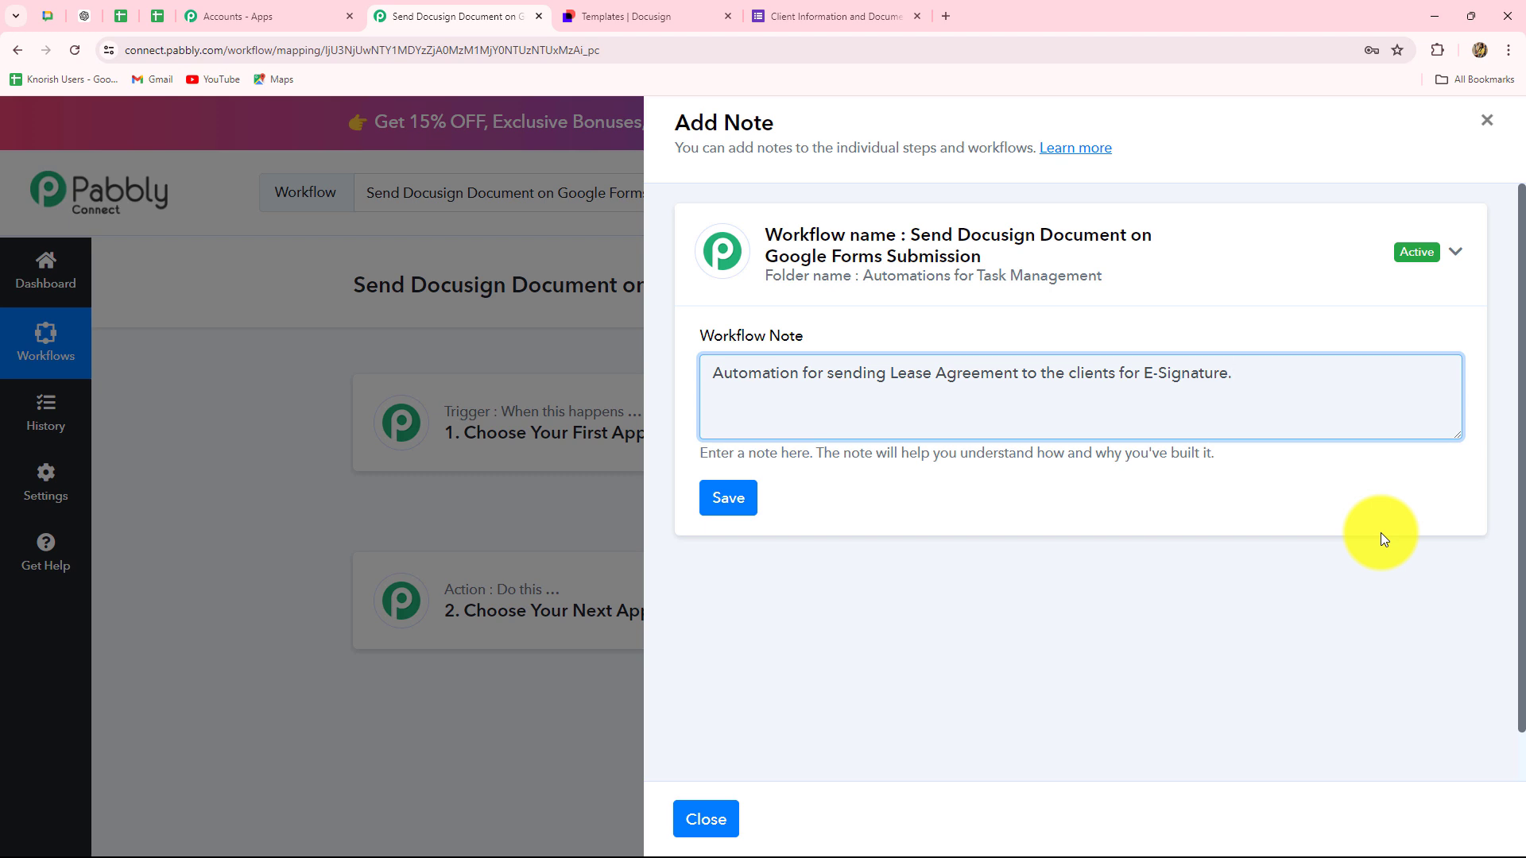
# - Save the workflow note, acknowledge the success message and close the Add Note panel
pyautogui.click(729, 500)
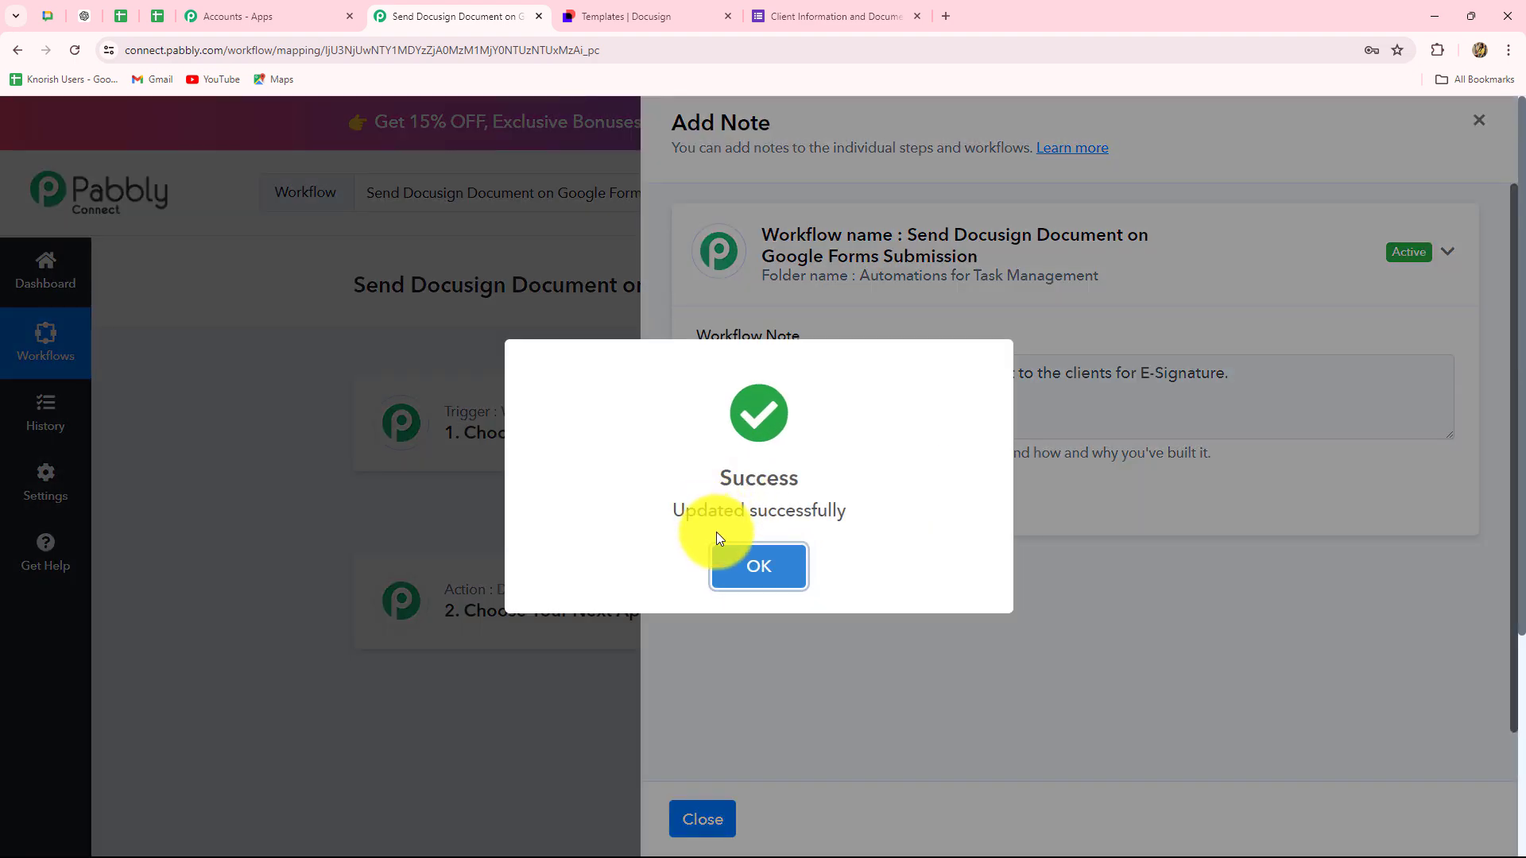
pyautogui.click(748, 558)
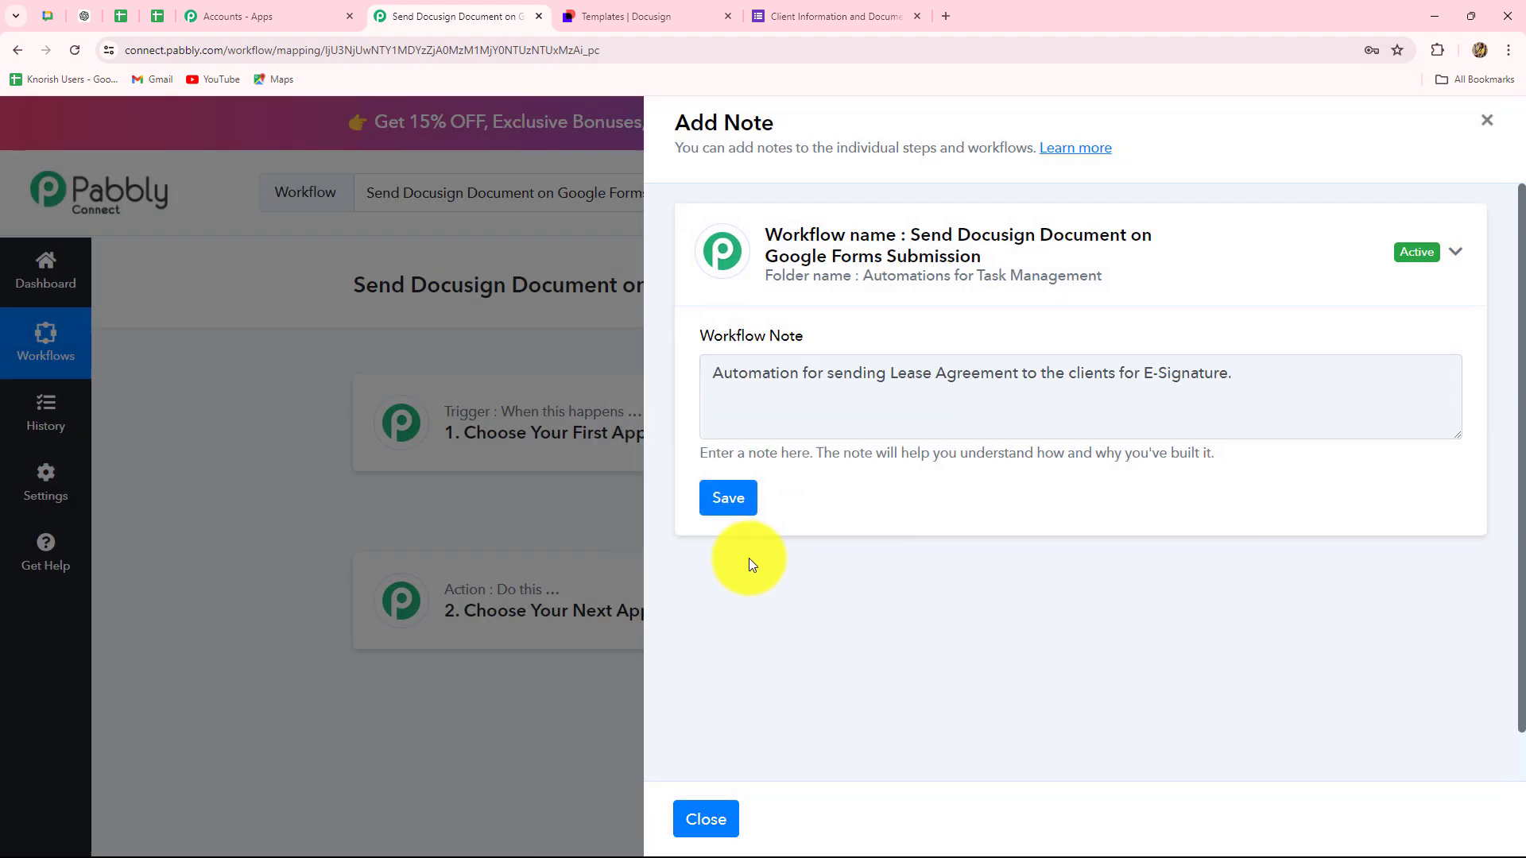
pyautogui.click(1487, 120)
# - Open and close the trigger and action steps' three-dot option menus
pyautogui.moveTo(1180, 287)
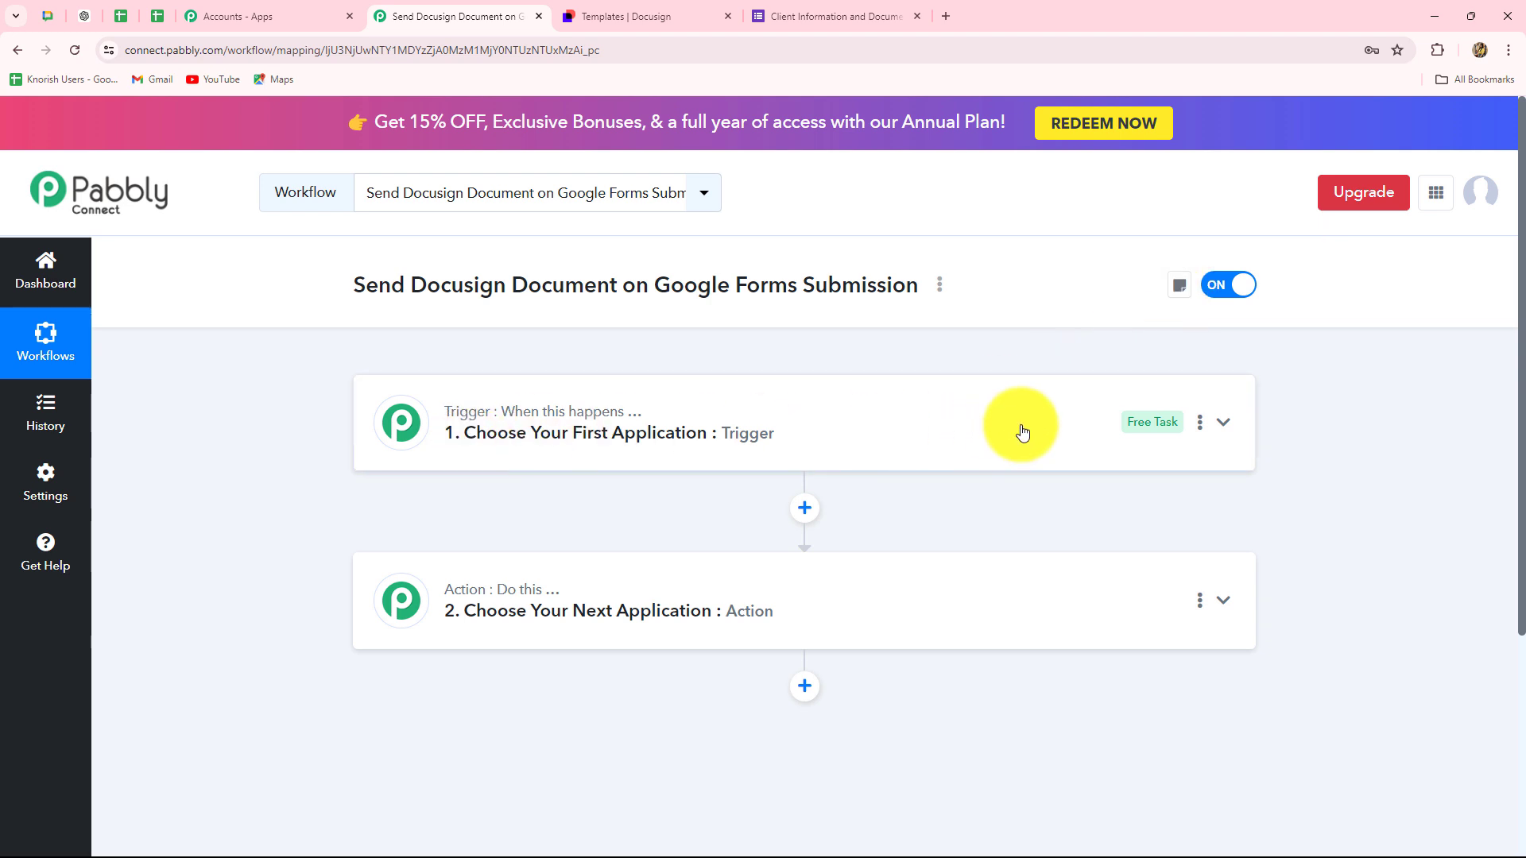
pyautogui.click(1201, 426)
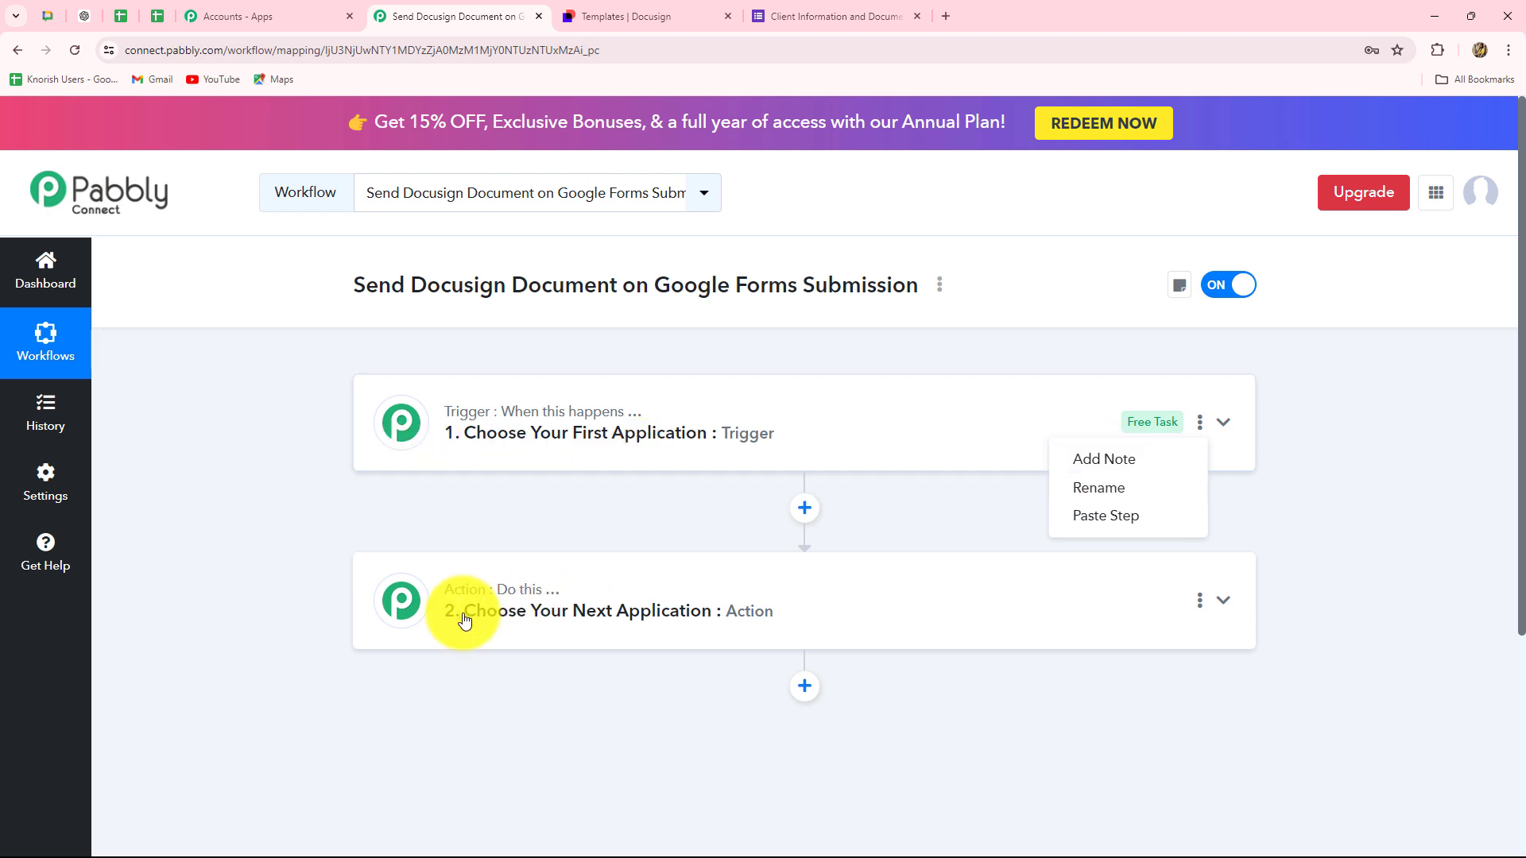
pyautogui.click(1201, 601)
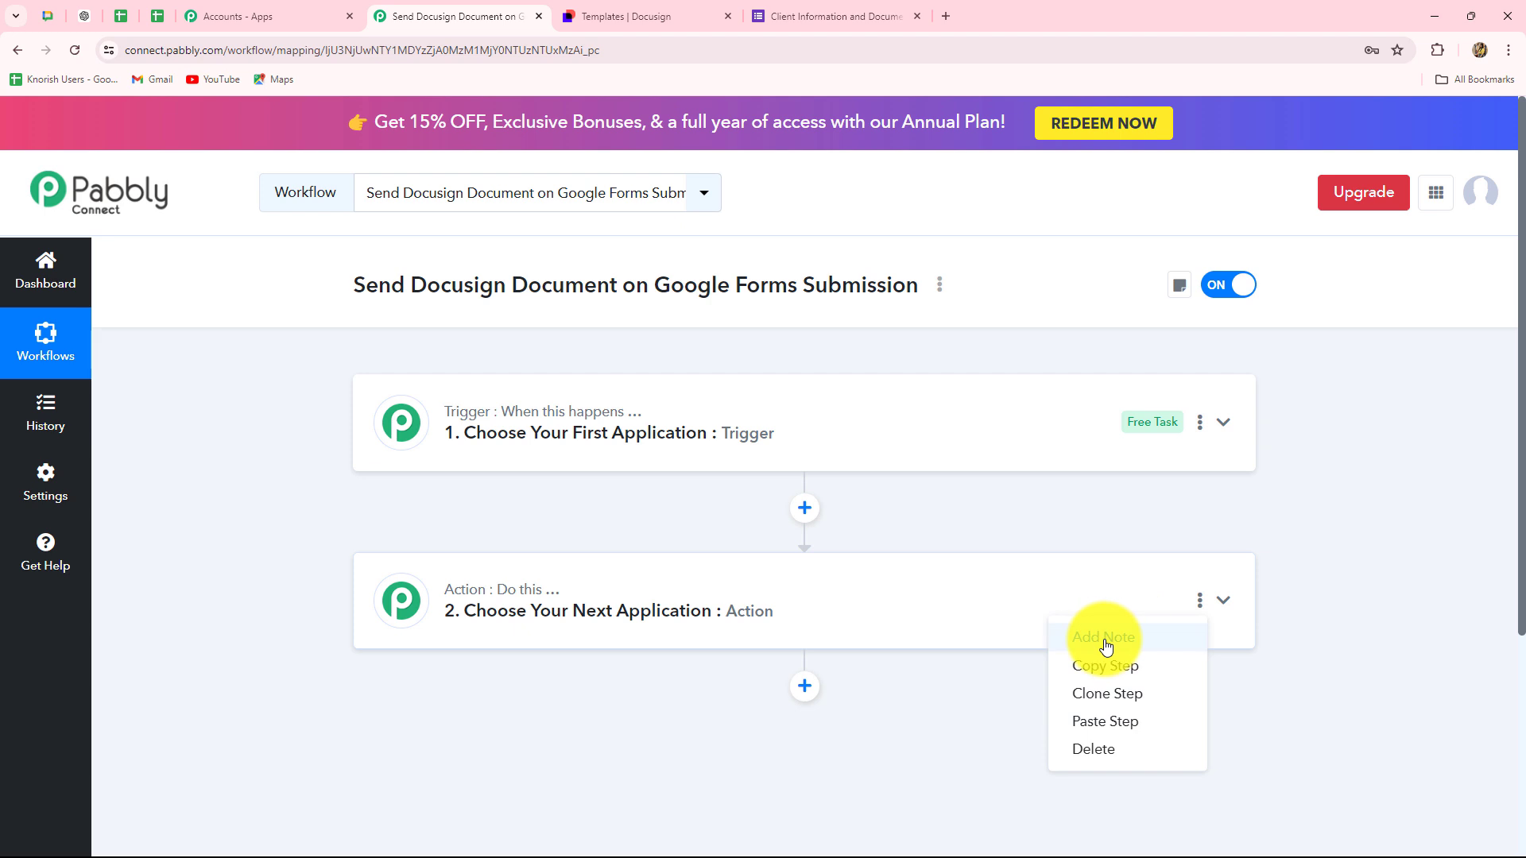
pyautogui.click(1348, 594)
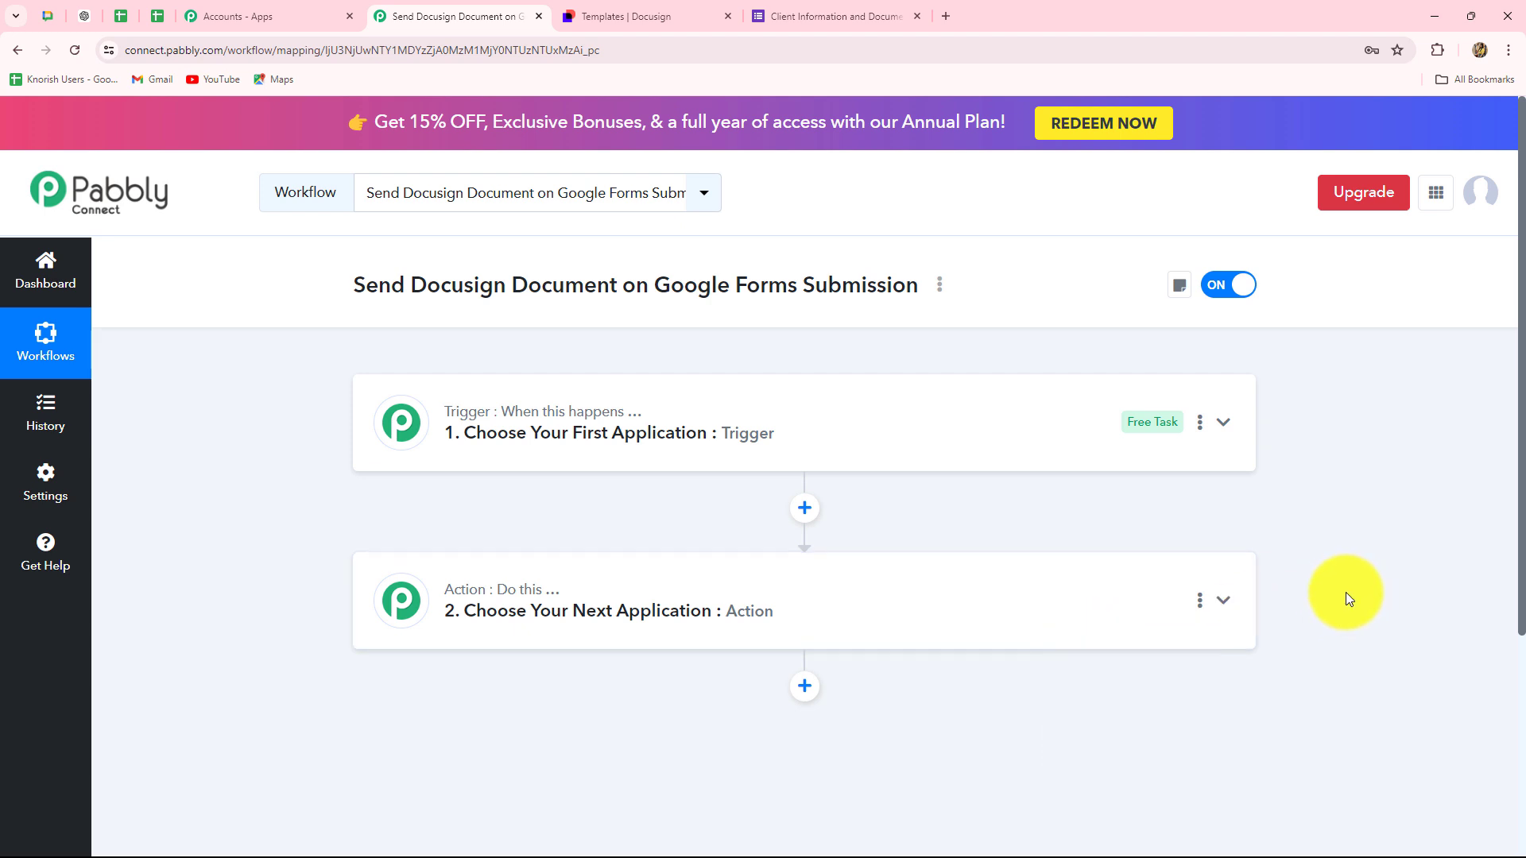
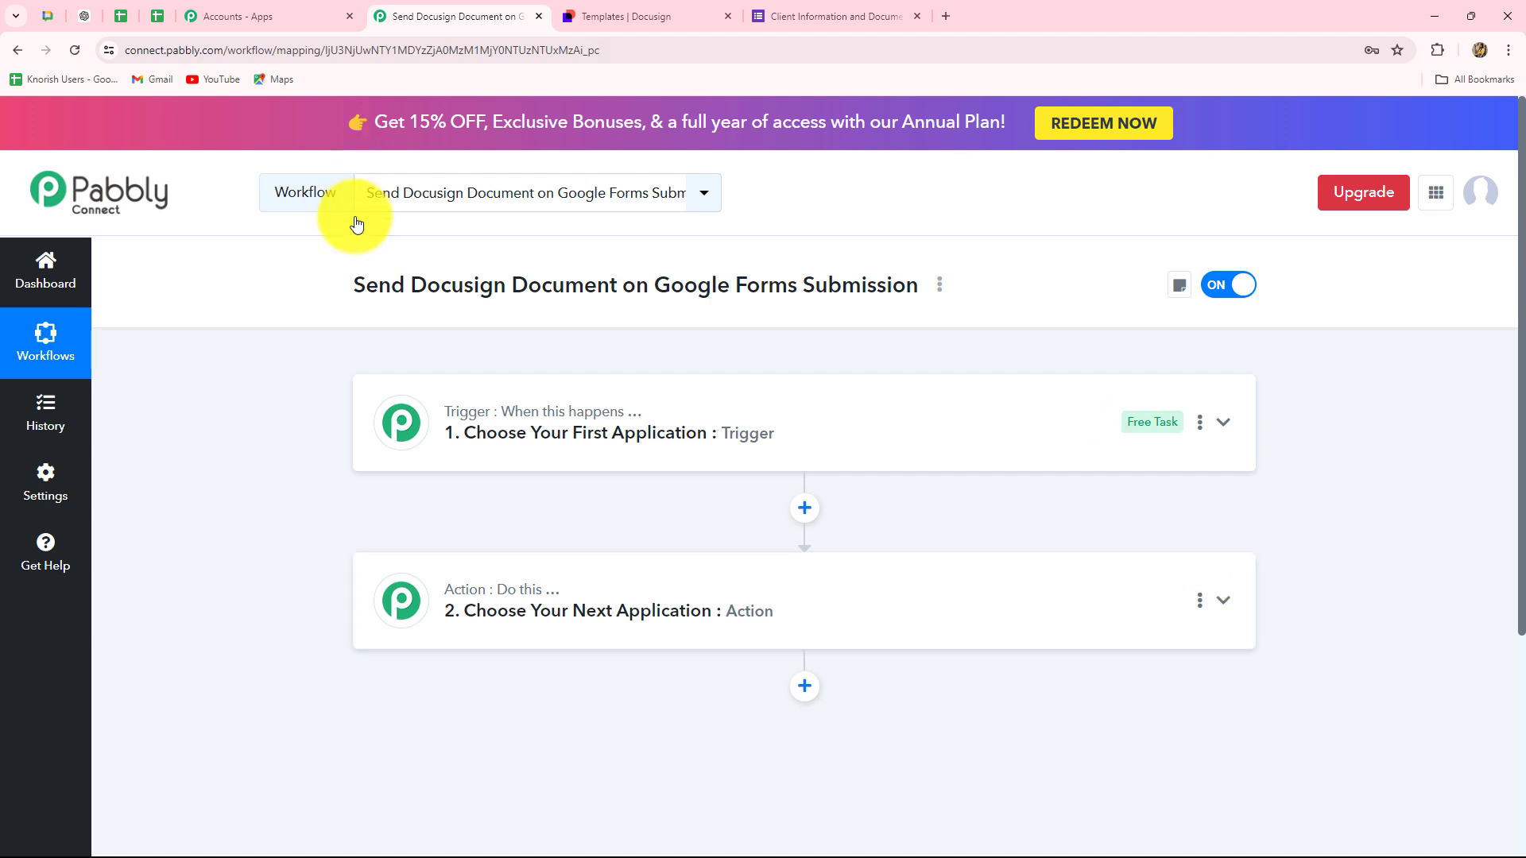
# - Expand the Trigger step of the new workflow to show its list of apps
pyautogui.click(487, 429)
# - Search 'Googl', pick Google Forms as the trigger app with the New Response Received event
pyautogui.scroll(-4, 432, 561)
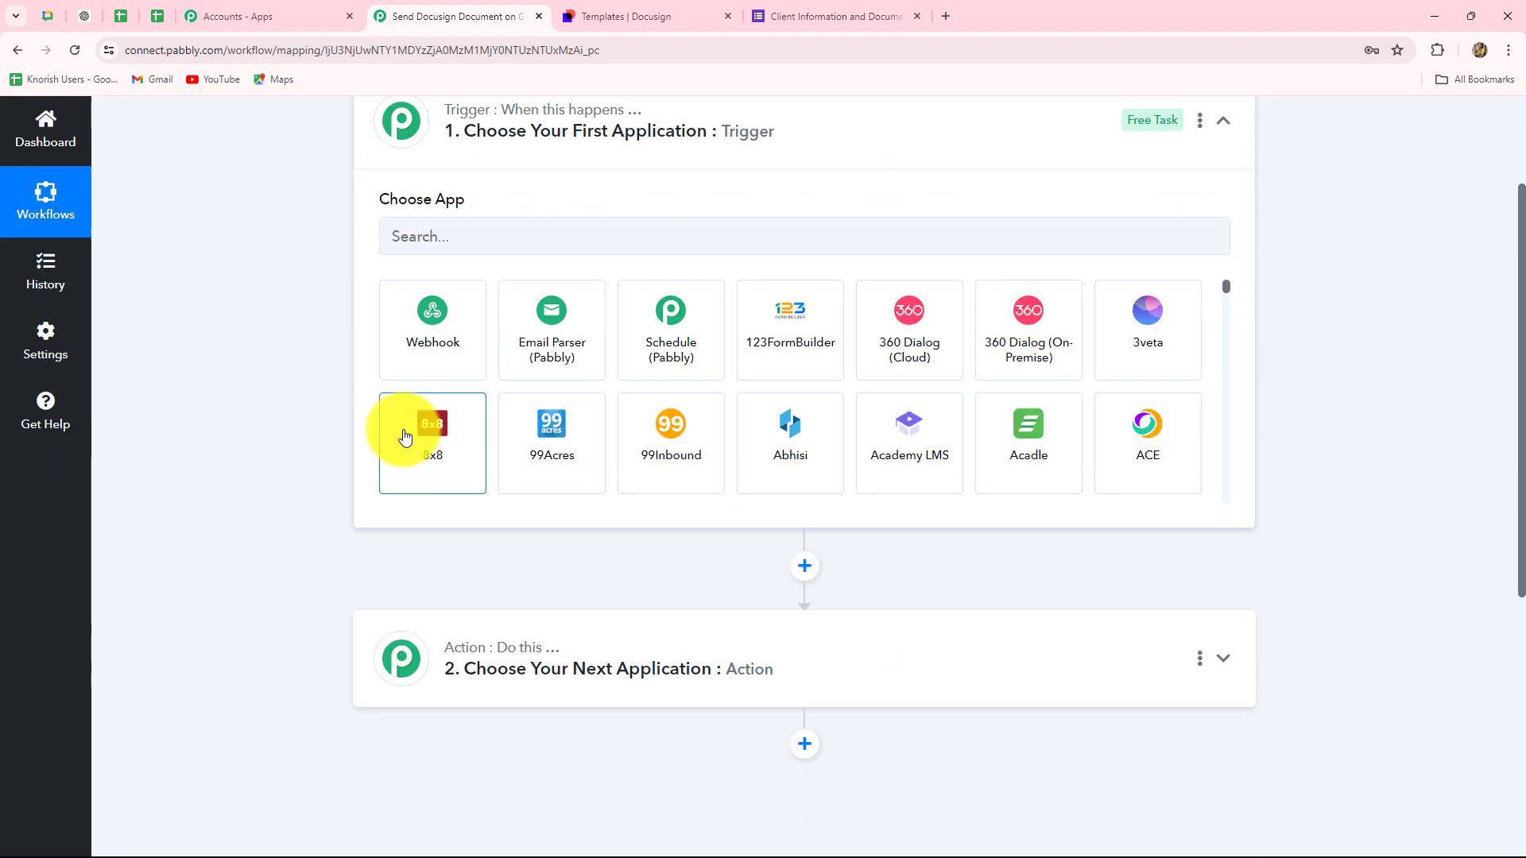
pyautogui.click(409, 208)
pyautogui.press('capslock')
pyautogui.write('G')
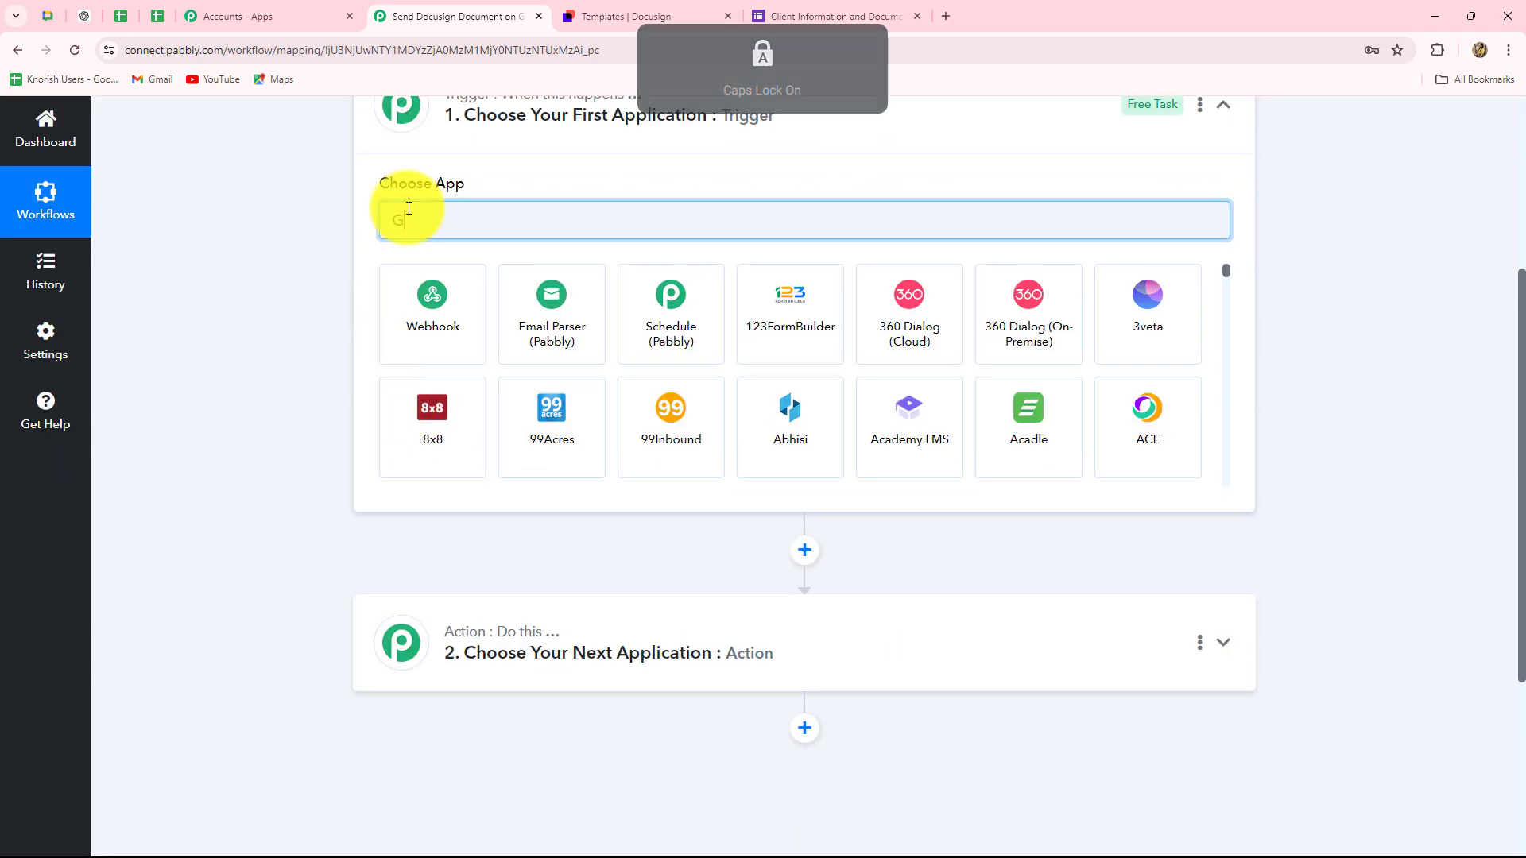
pyautogui.press('capslock')
pyautogui.write('oogl')
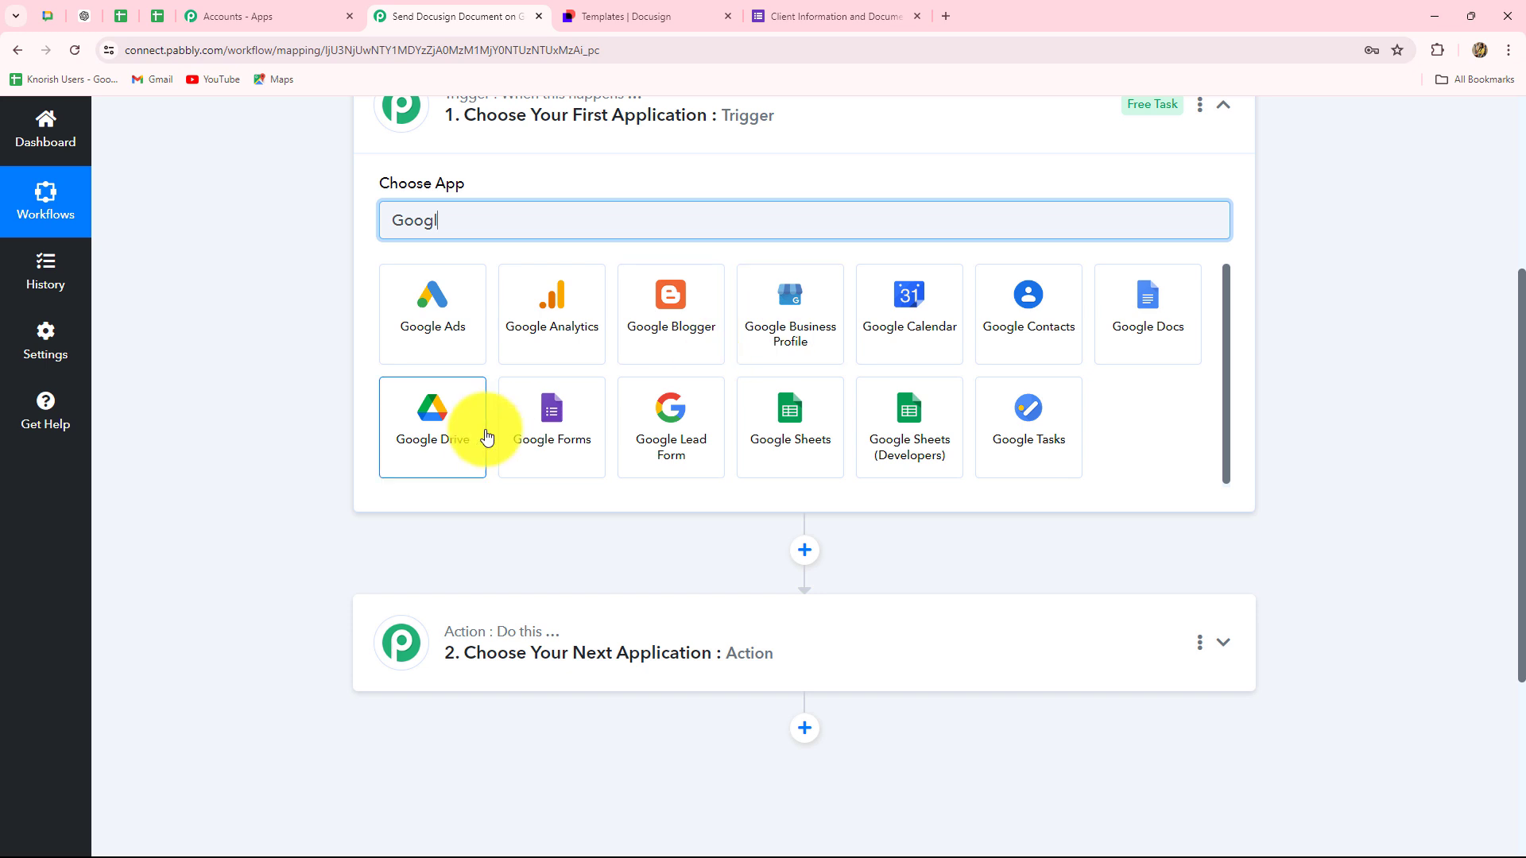
pyautogui.click(479, 434)
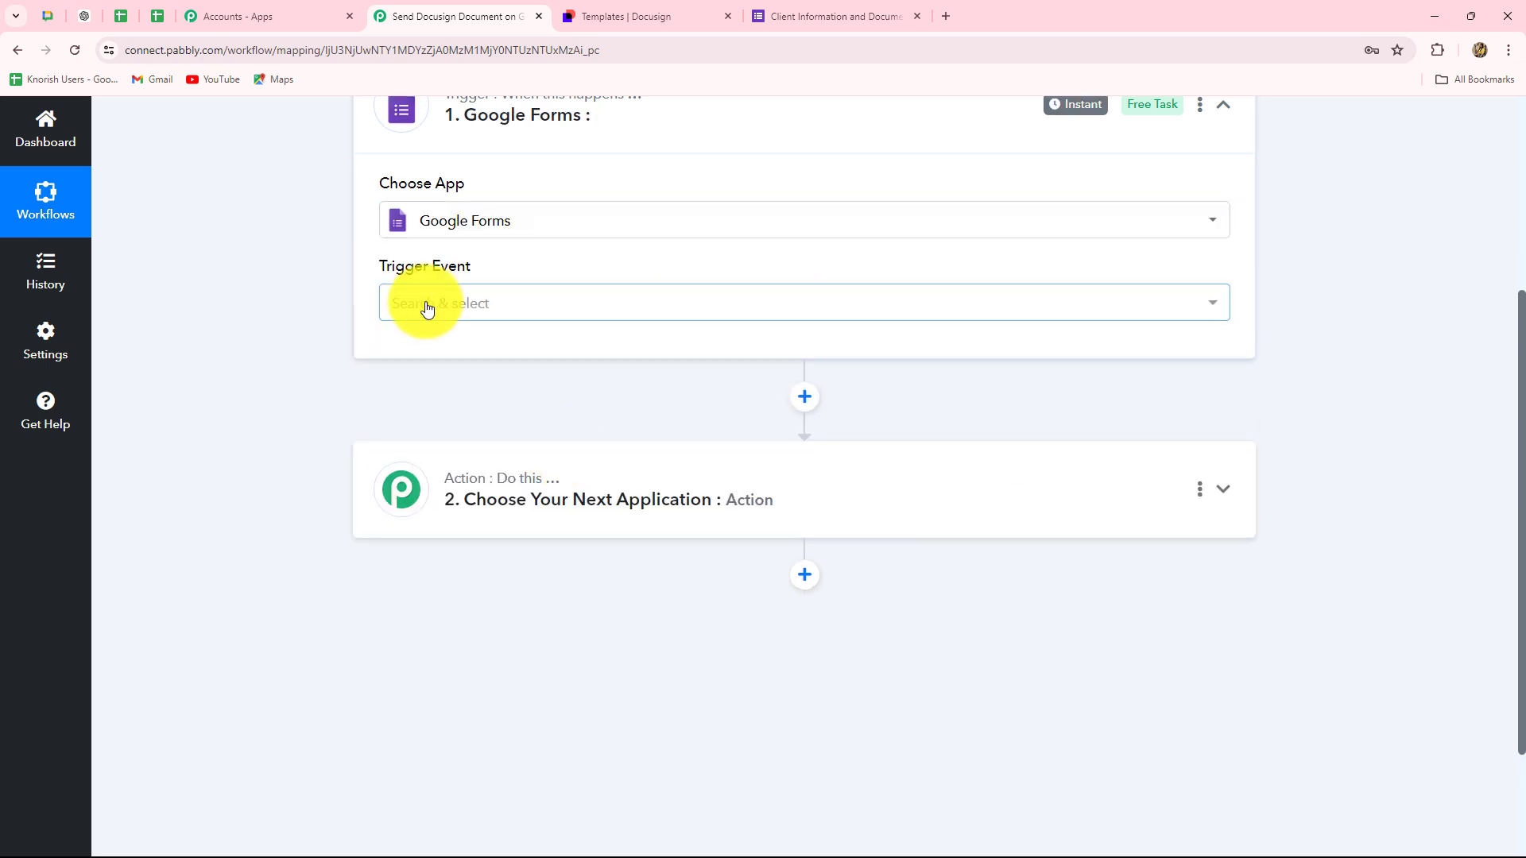
pyautogui.click(428, 309)
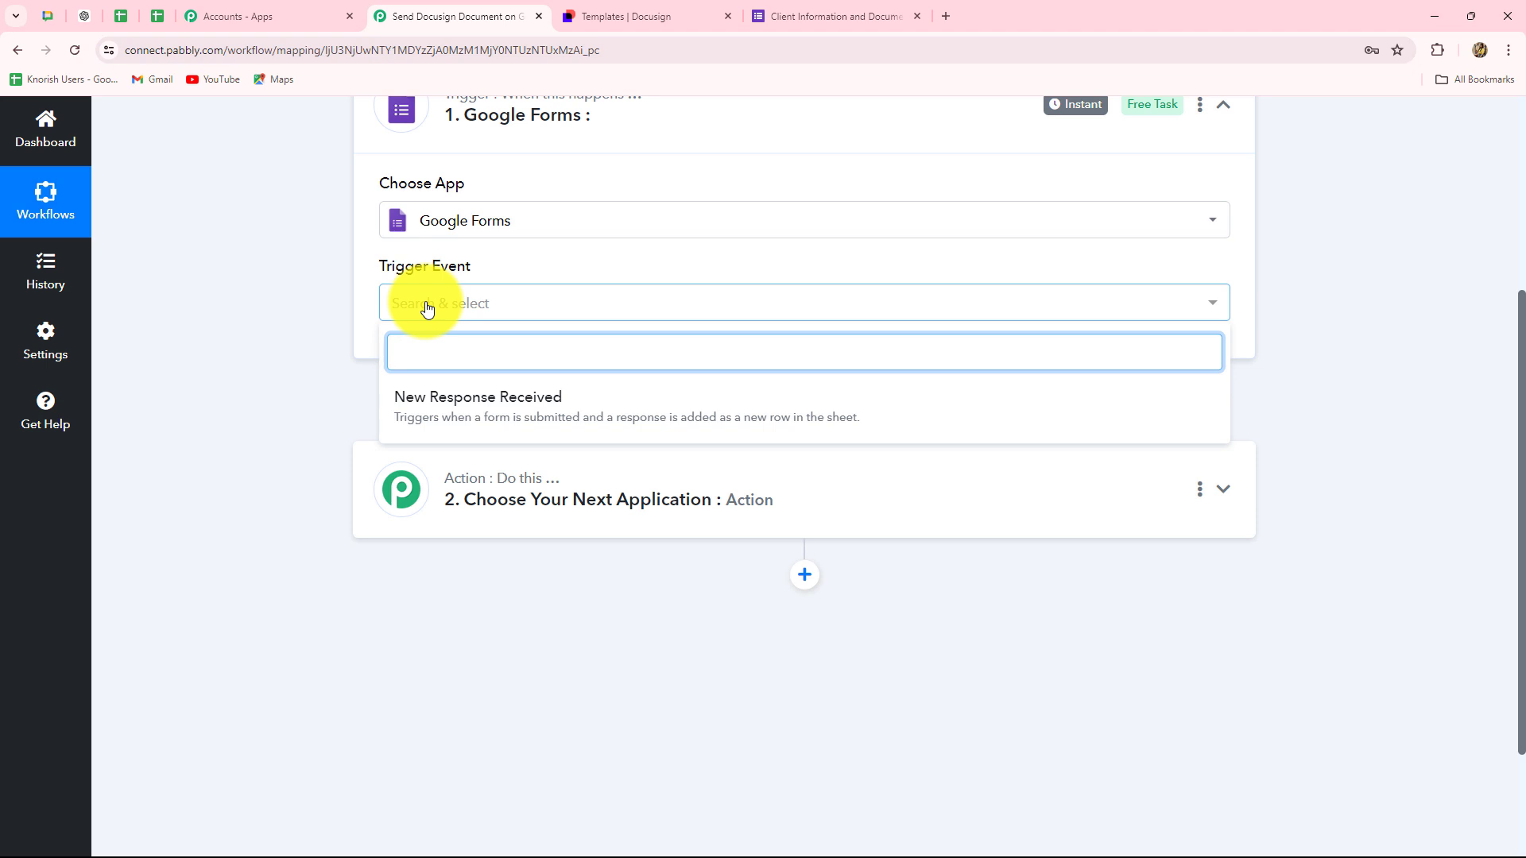
pyautogui.click(438, 416)
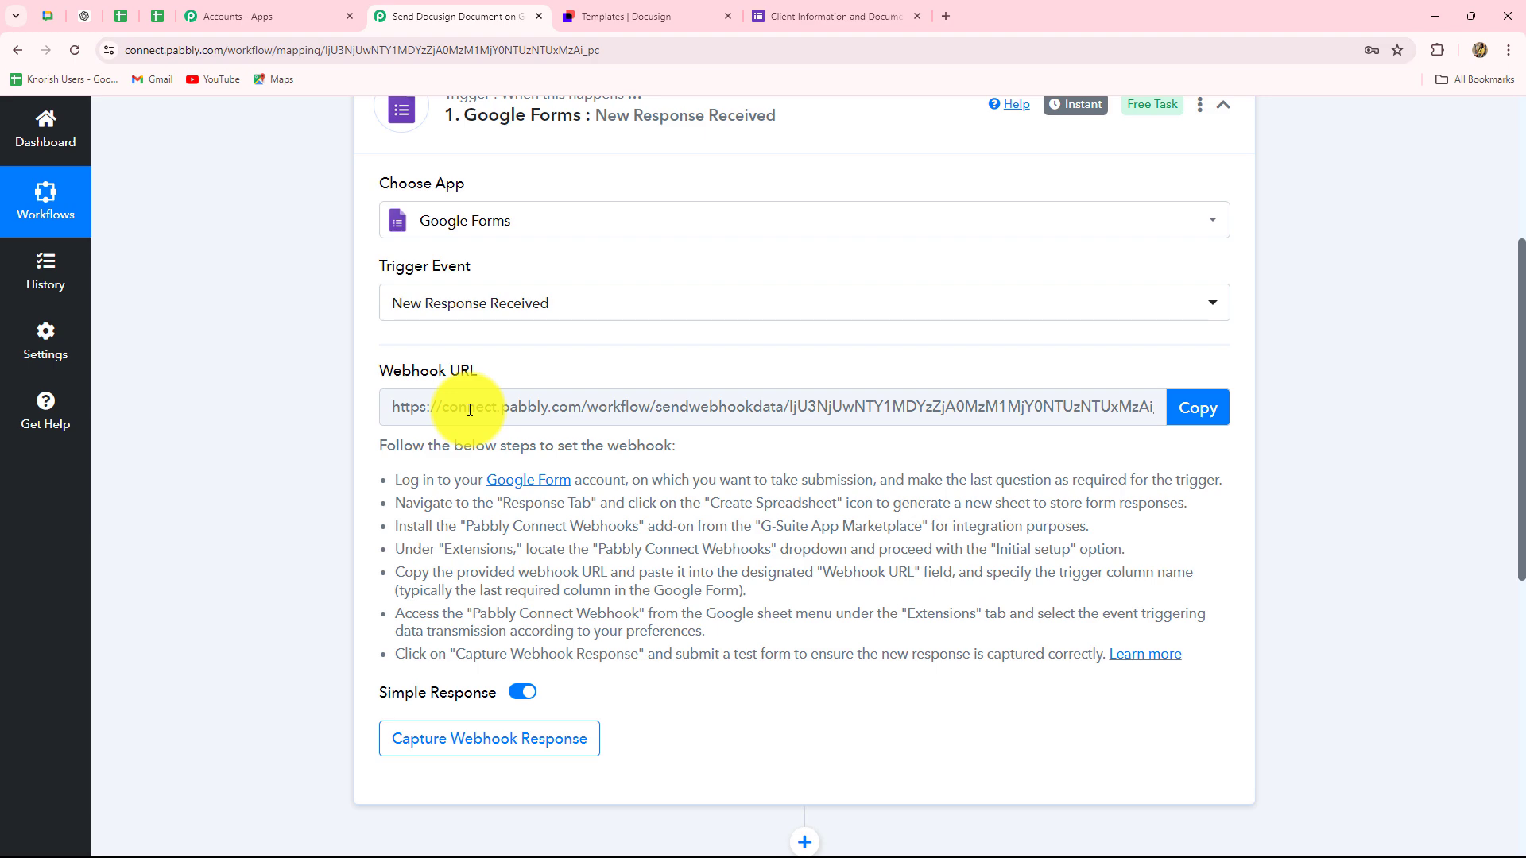
pyautogui.scroll(-4, 905, 473)
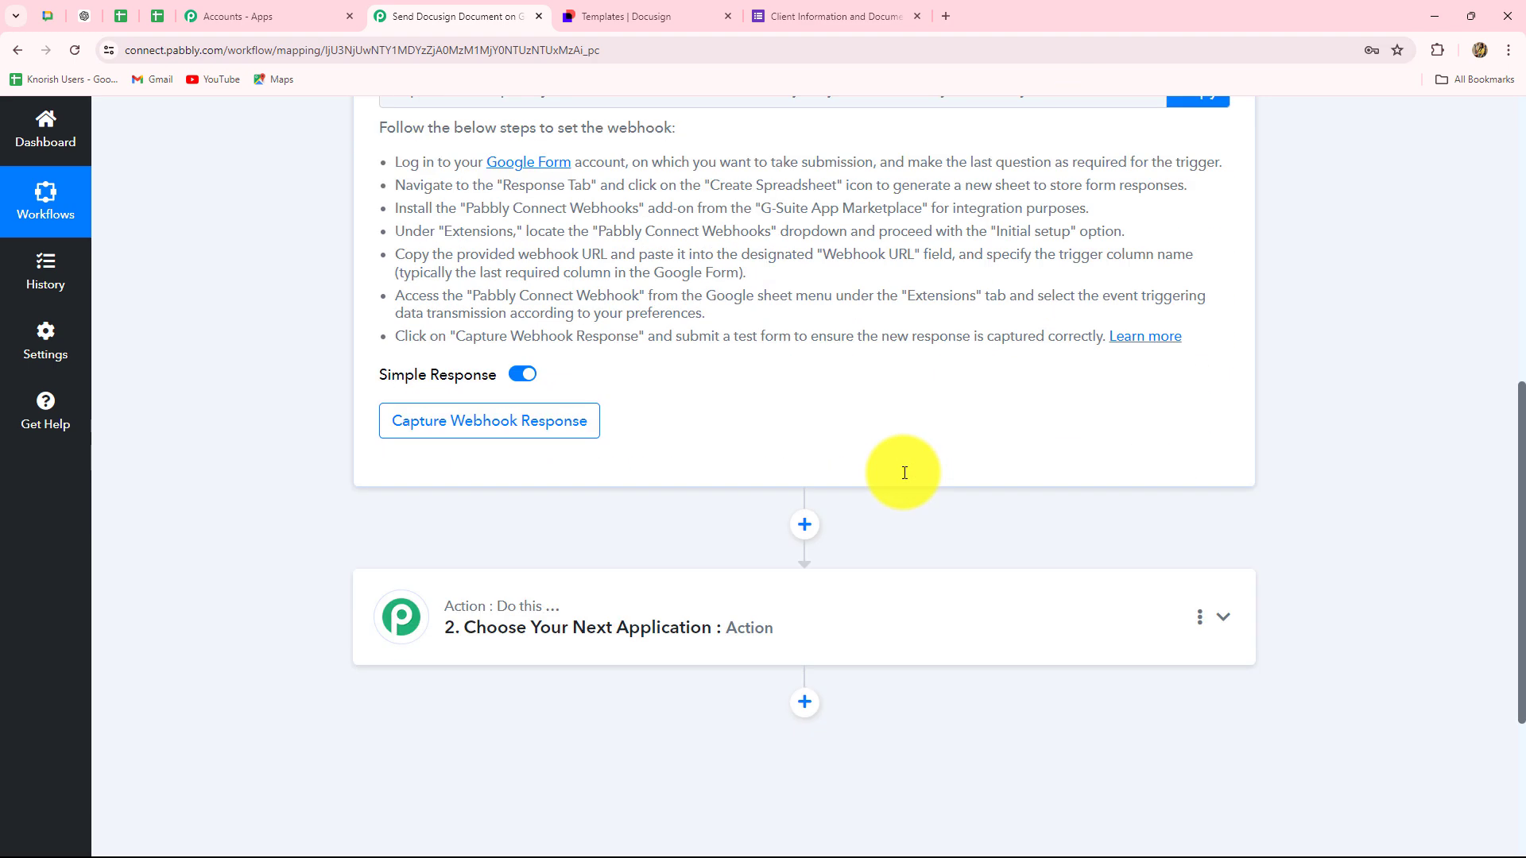
pyautogui.scroll(3, 905, 473)
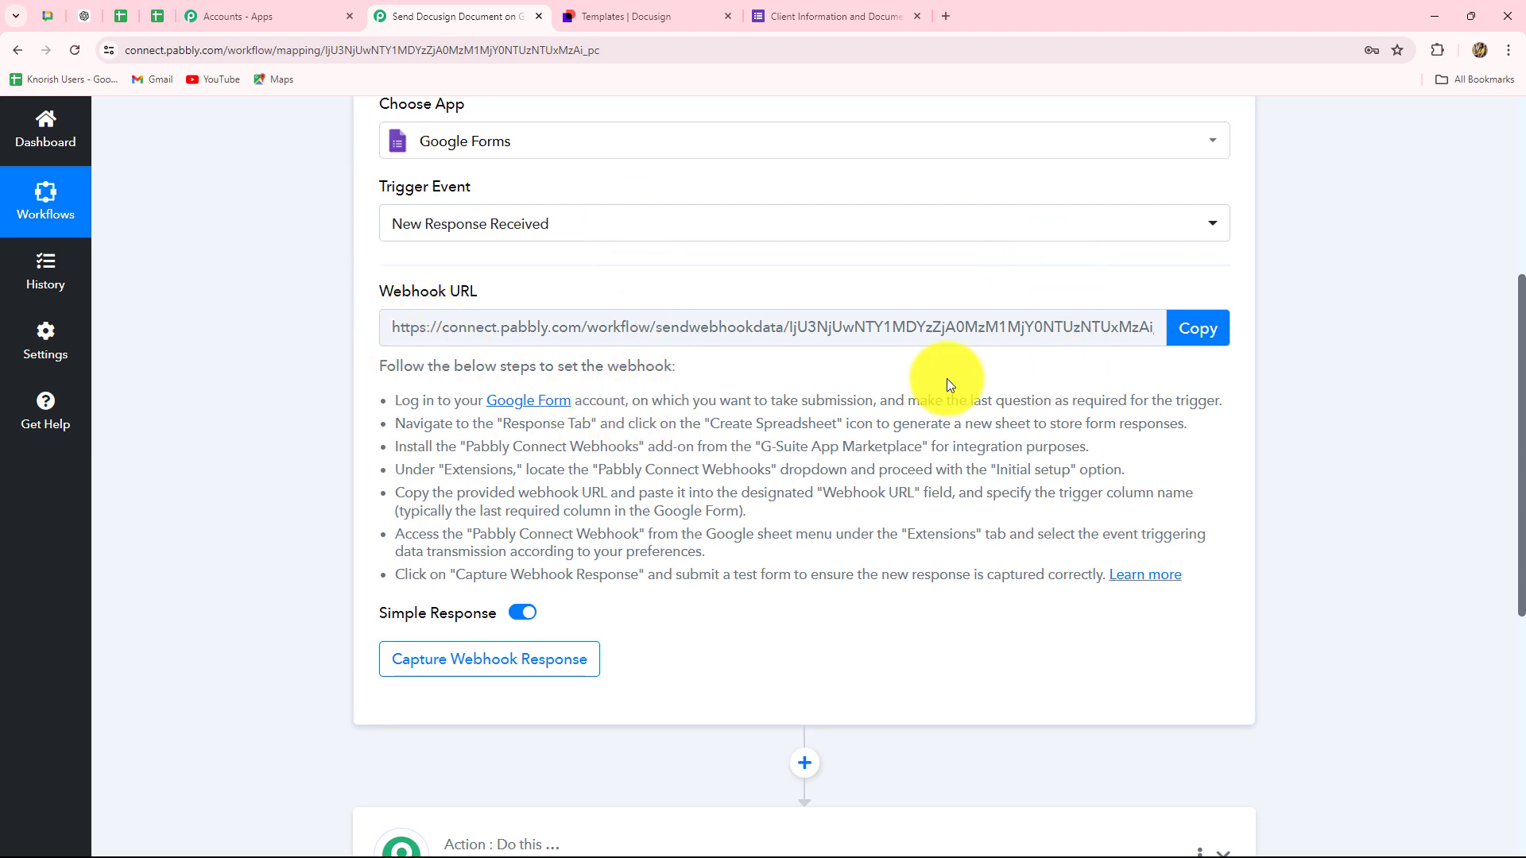
pyautogui.moveTo(402, 402); pyautogui.dragTo(1399, 557)
pyautogui.click(275, 458)
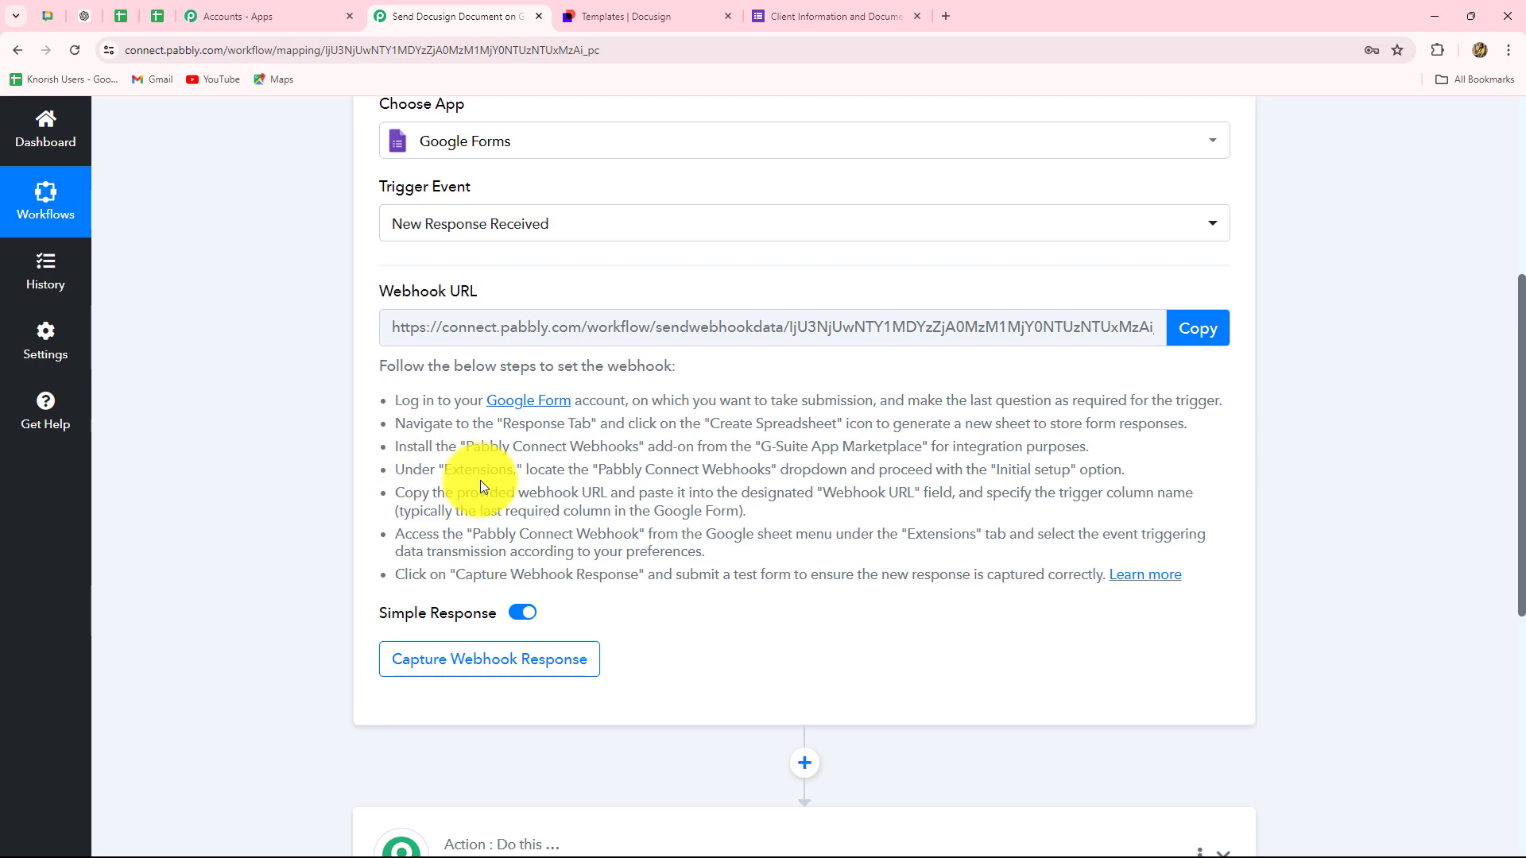
pyautogui.scroll(4, 488, 484)
pyautogui.scroll(-3, 397, 477)
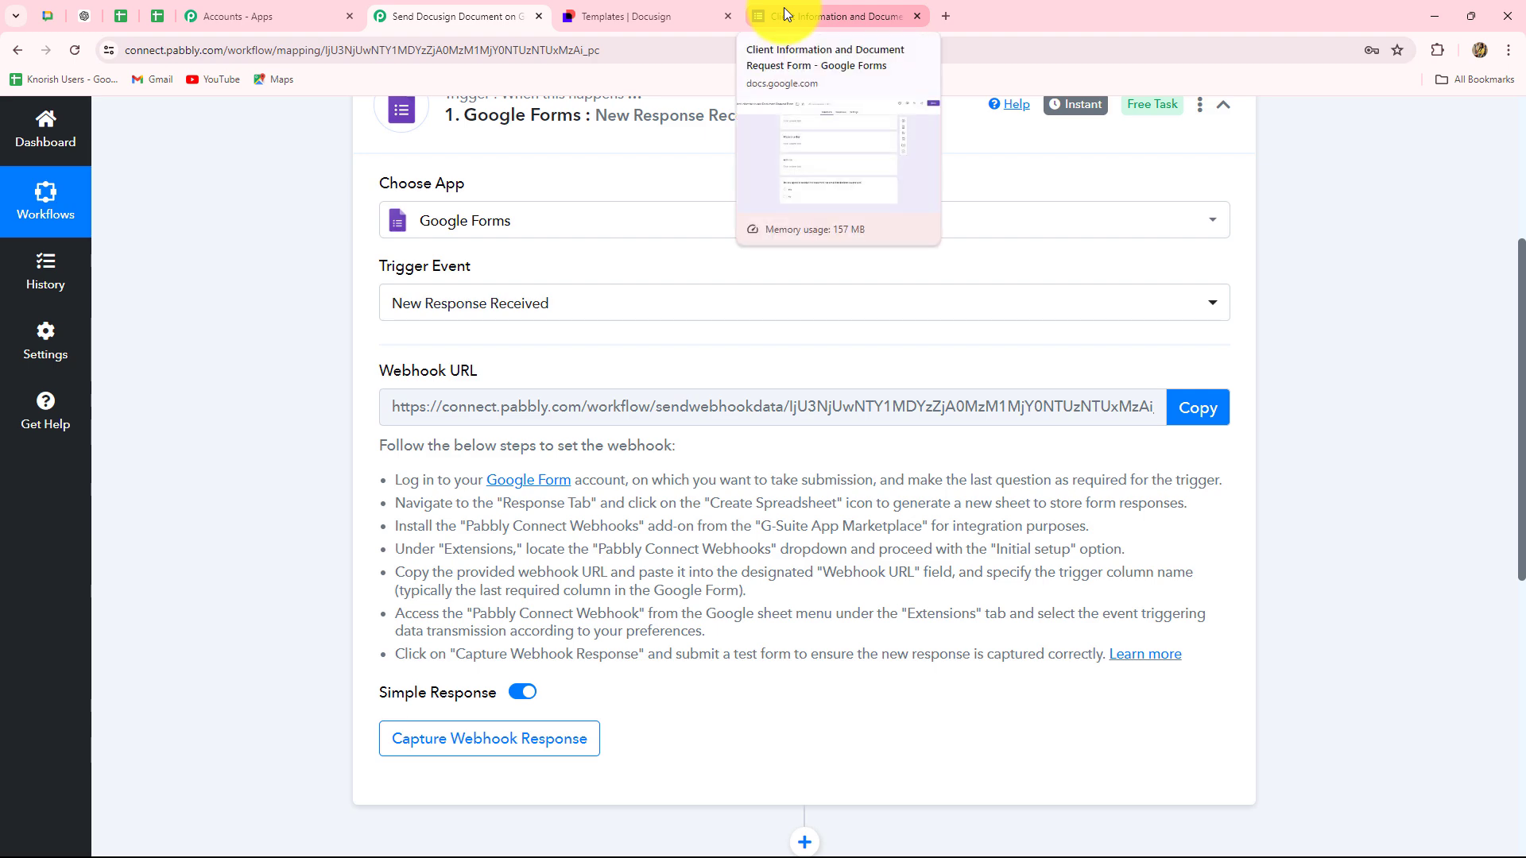
# - From the form's Responses tab, link responses to a newly created spreadsheet
pyautogui.click(784, 7)
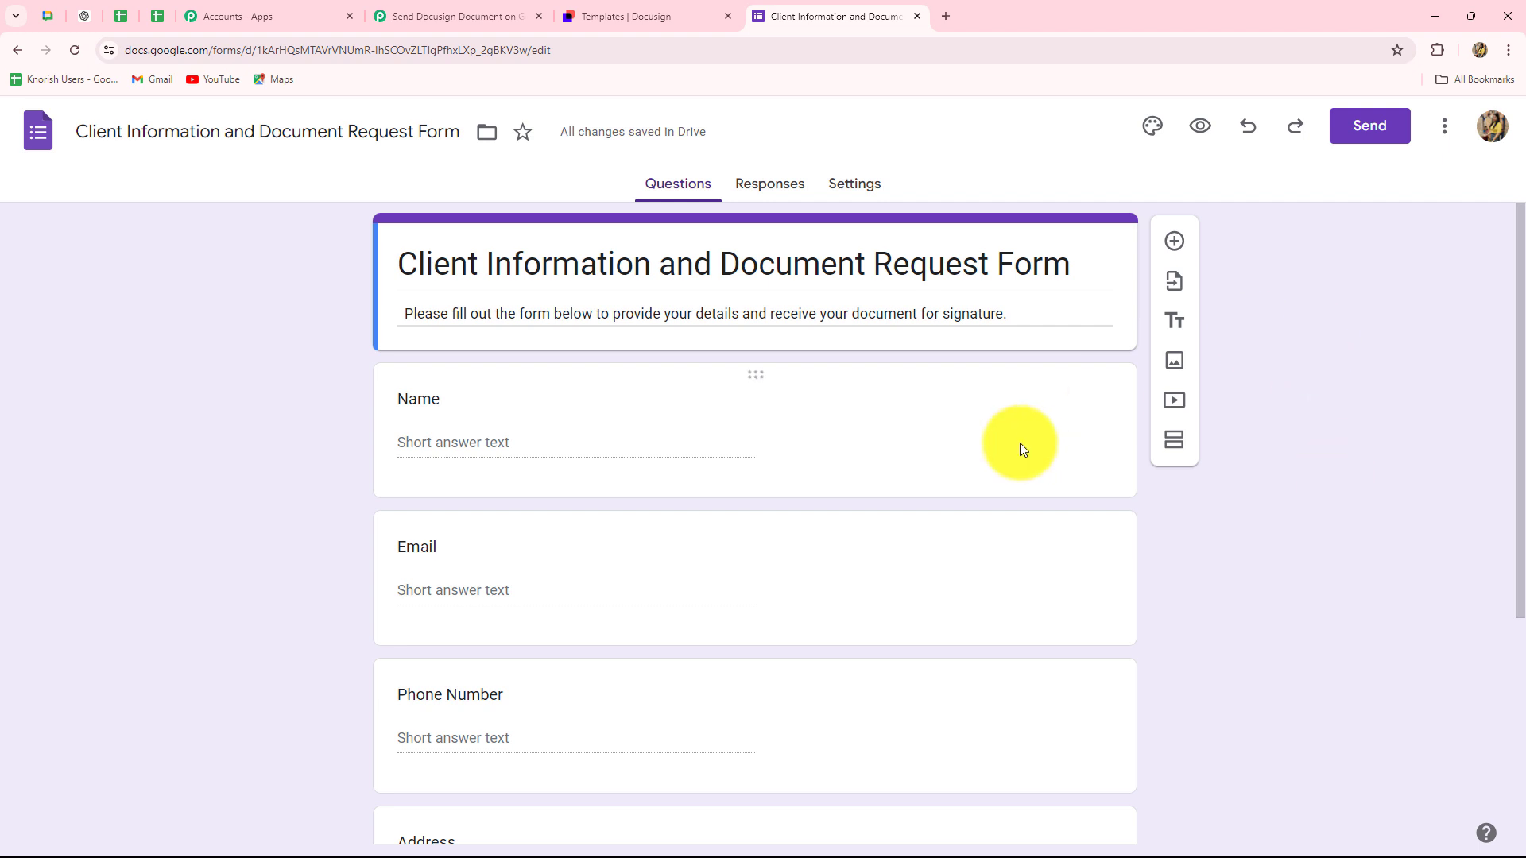
pyautogui.scroll(-2, 1433, 574)
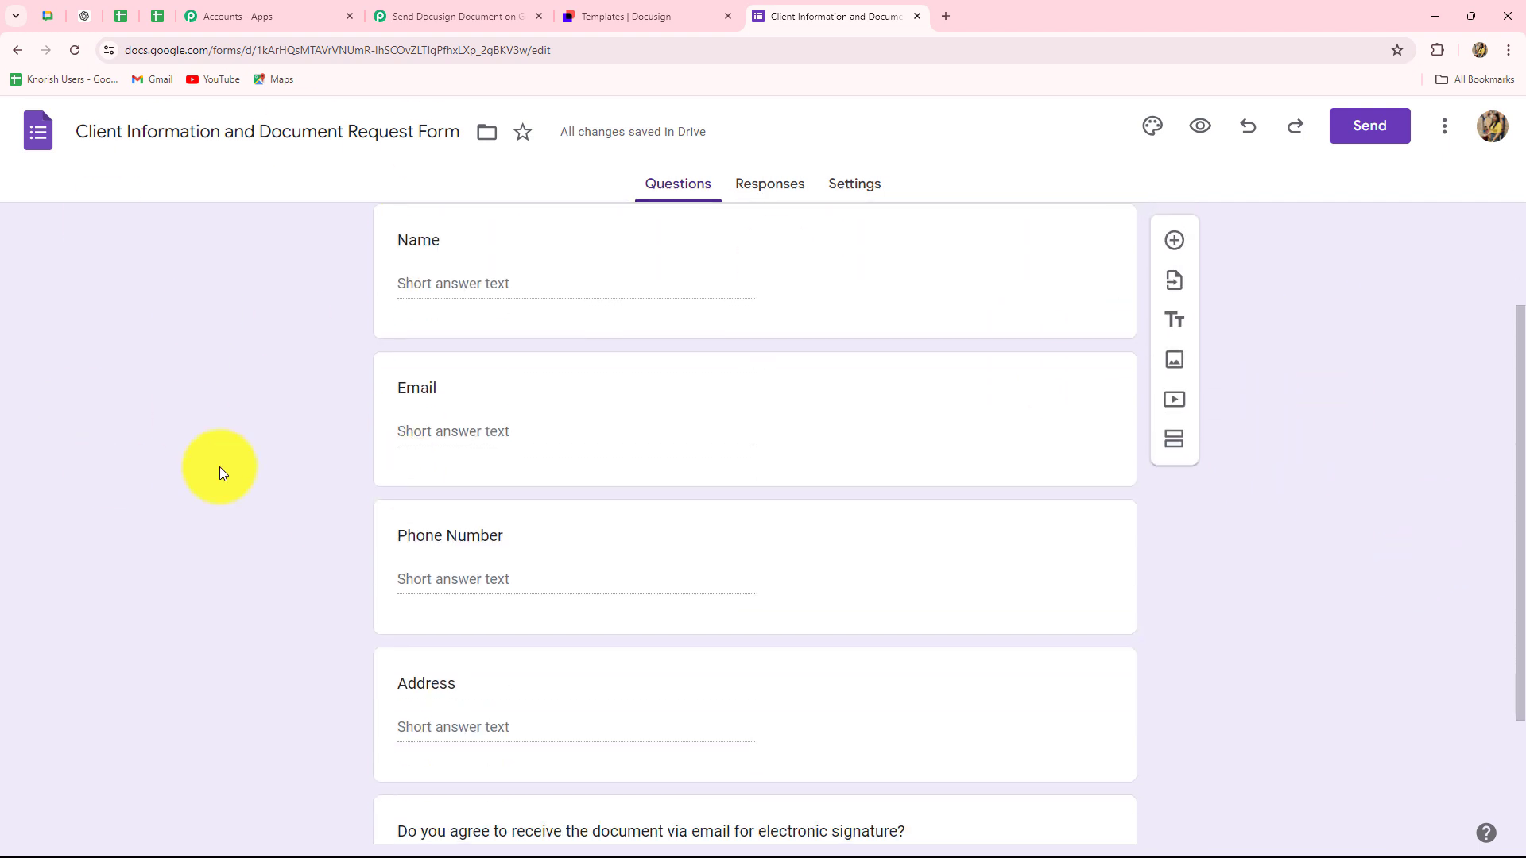
pyautogui.scroll(2, 393, 613)
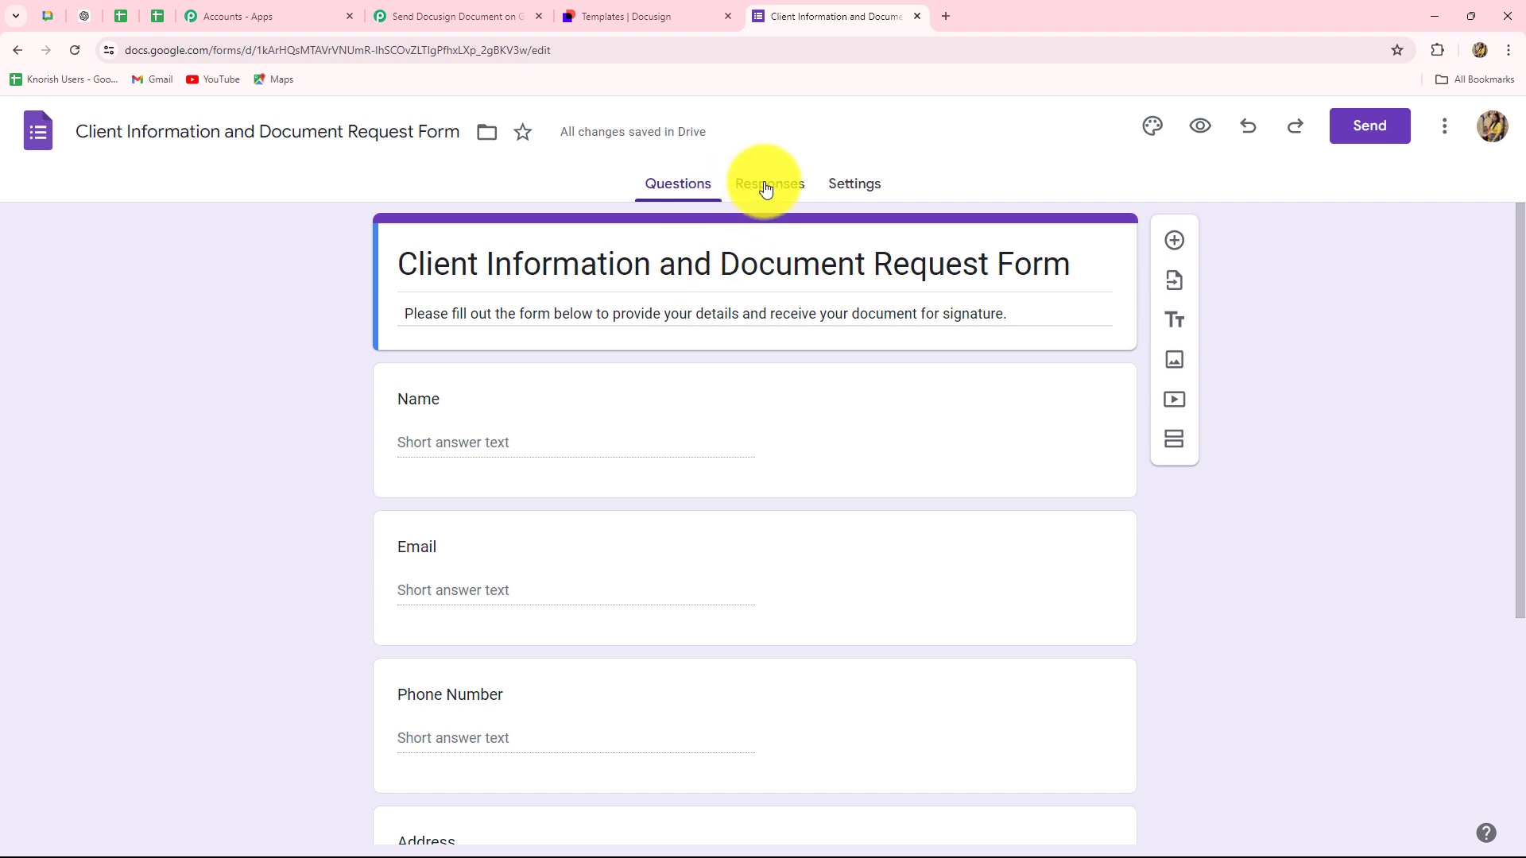
pyautogui.click(765, 189)
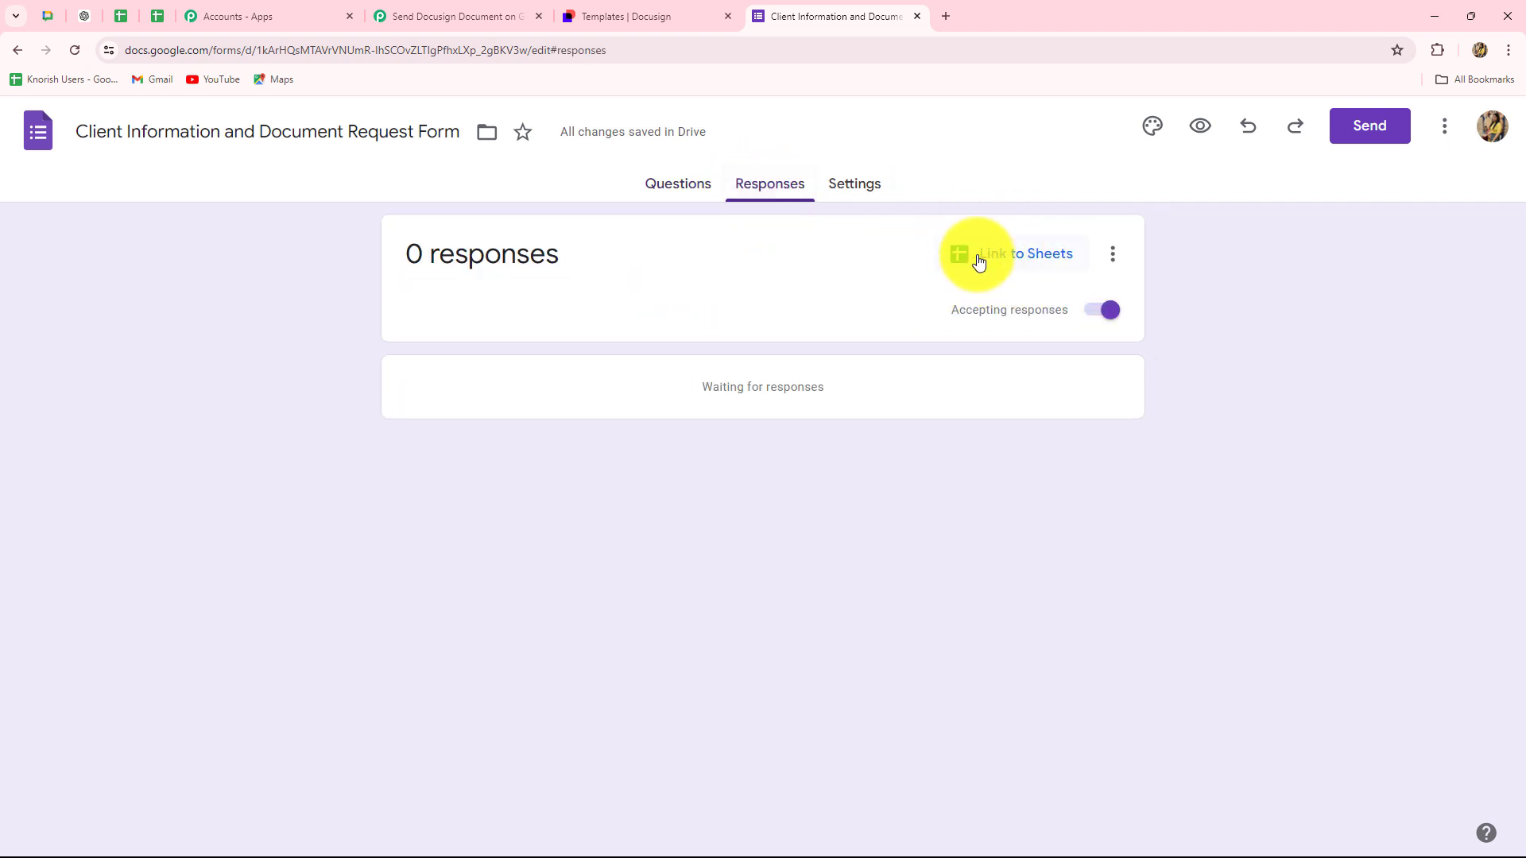
pyautogui.click(1033, 260)
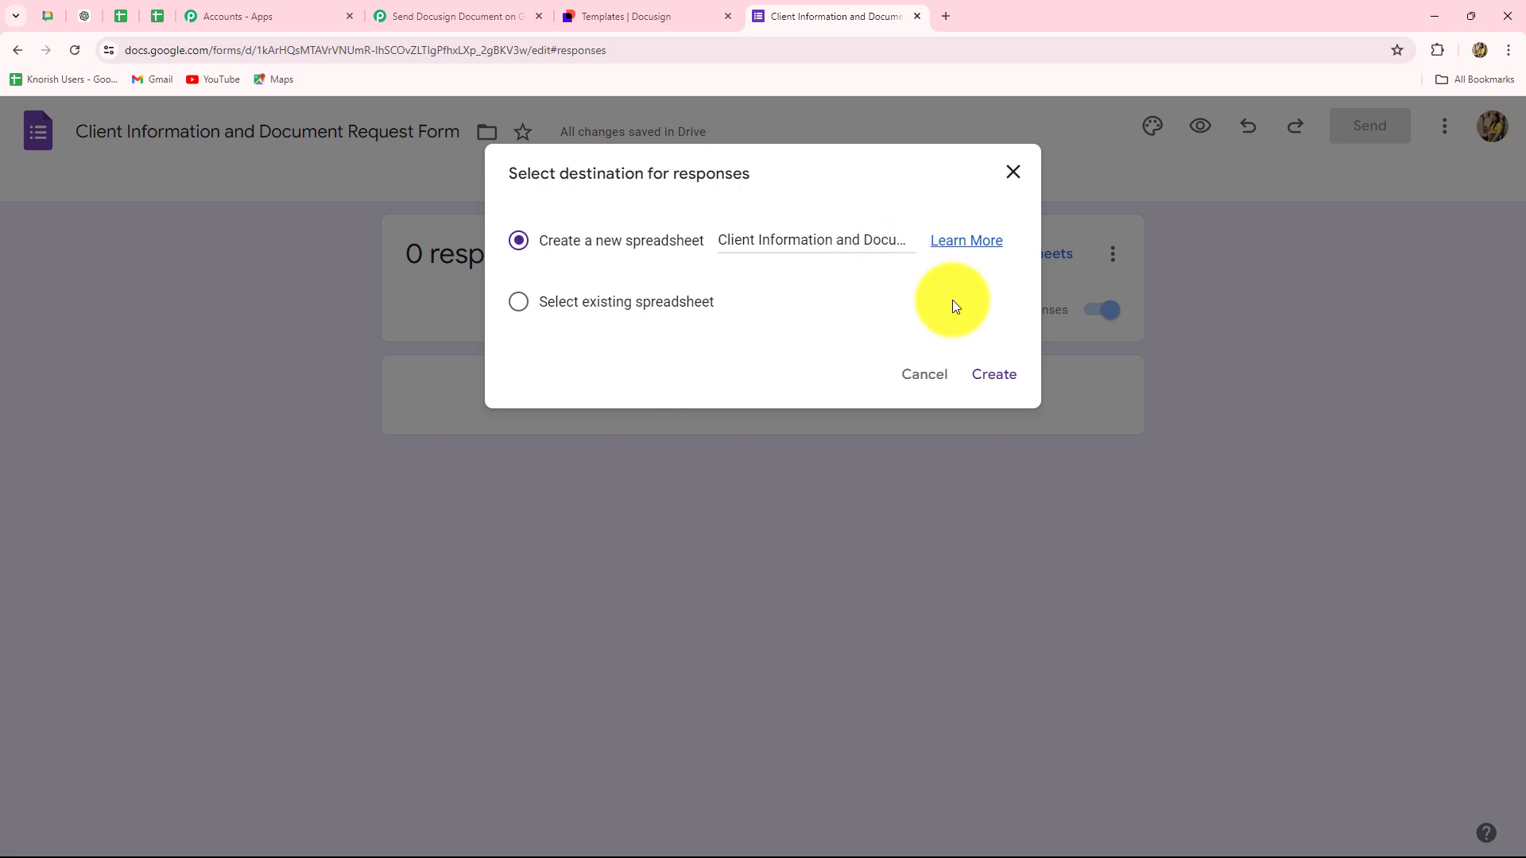
pyautogui.click(993, 380)
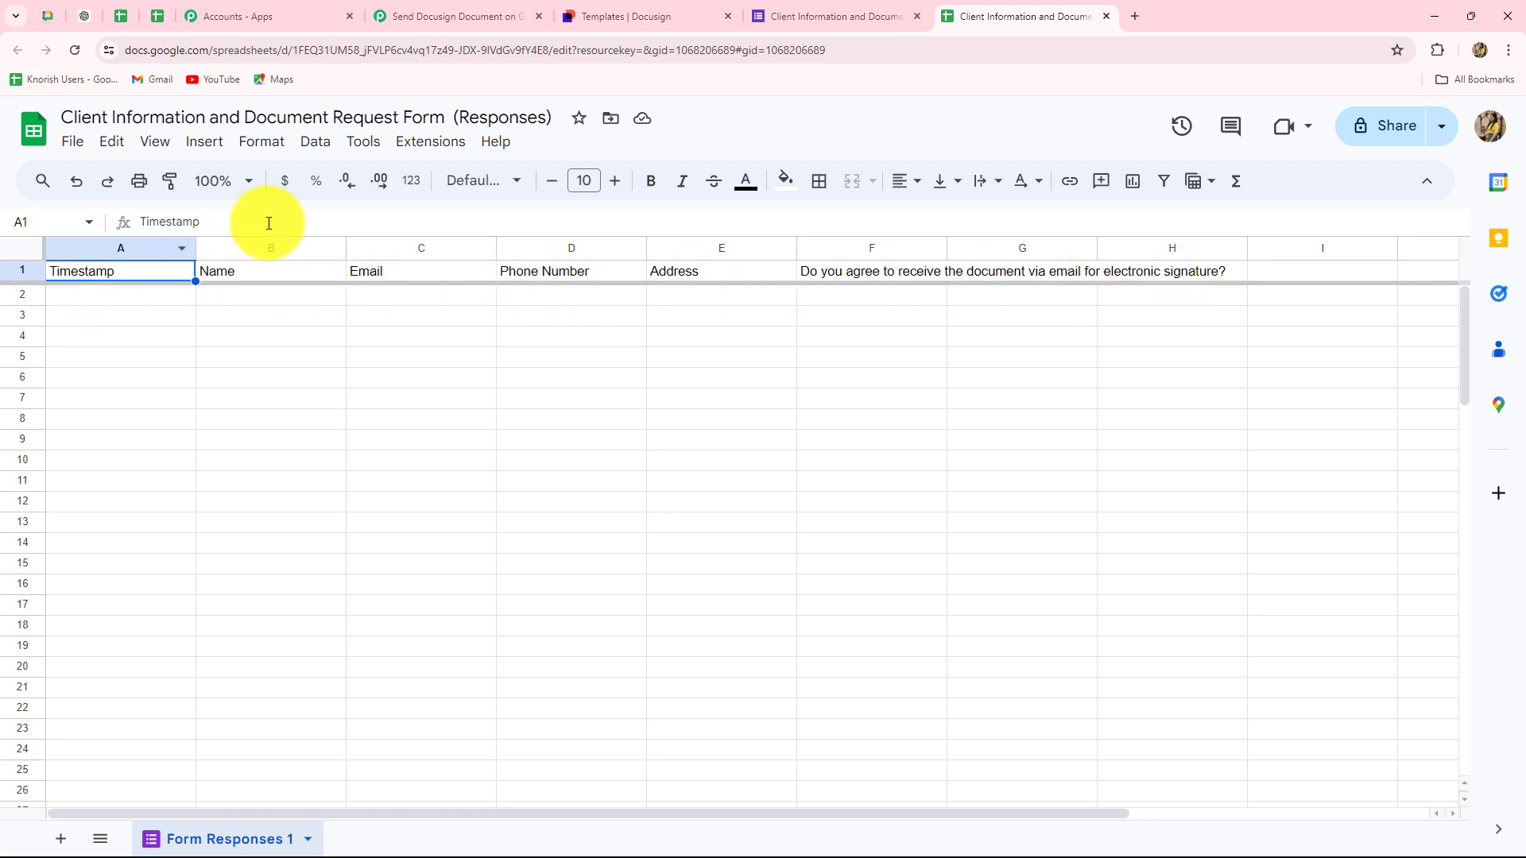
# - Set the sheet zoom to 125% and widen column B and the other response columns
pyautogui.click(245, 181)
pyautogui.click(224, 339)
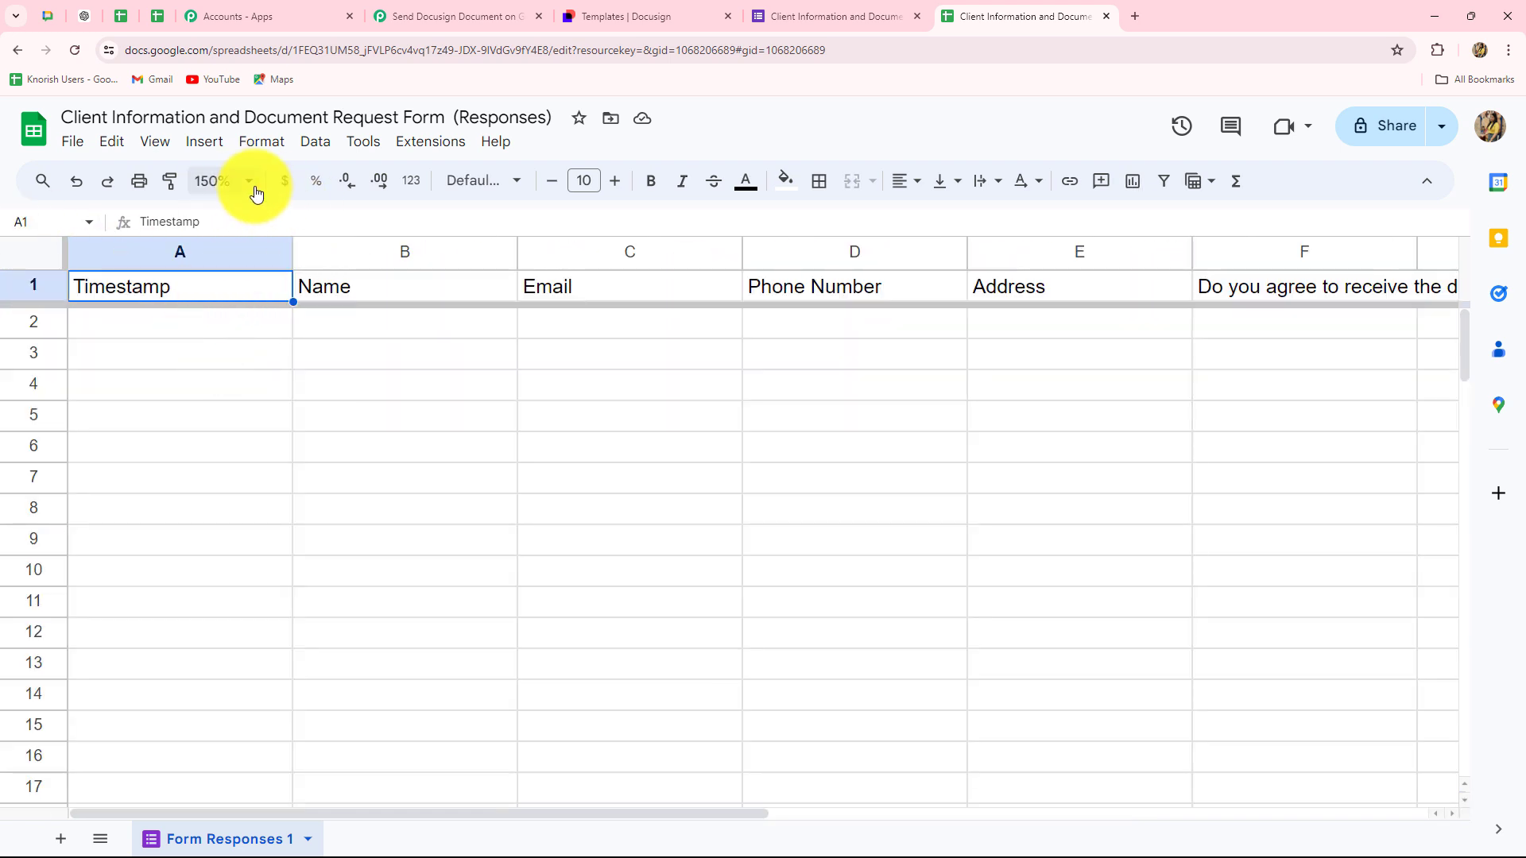
pyautogui.click(247, 183)
pyautogui.click(216, 348)
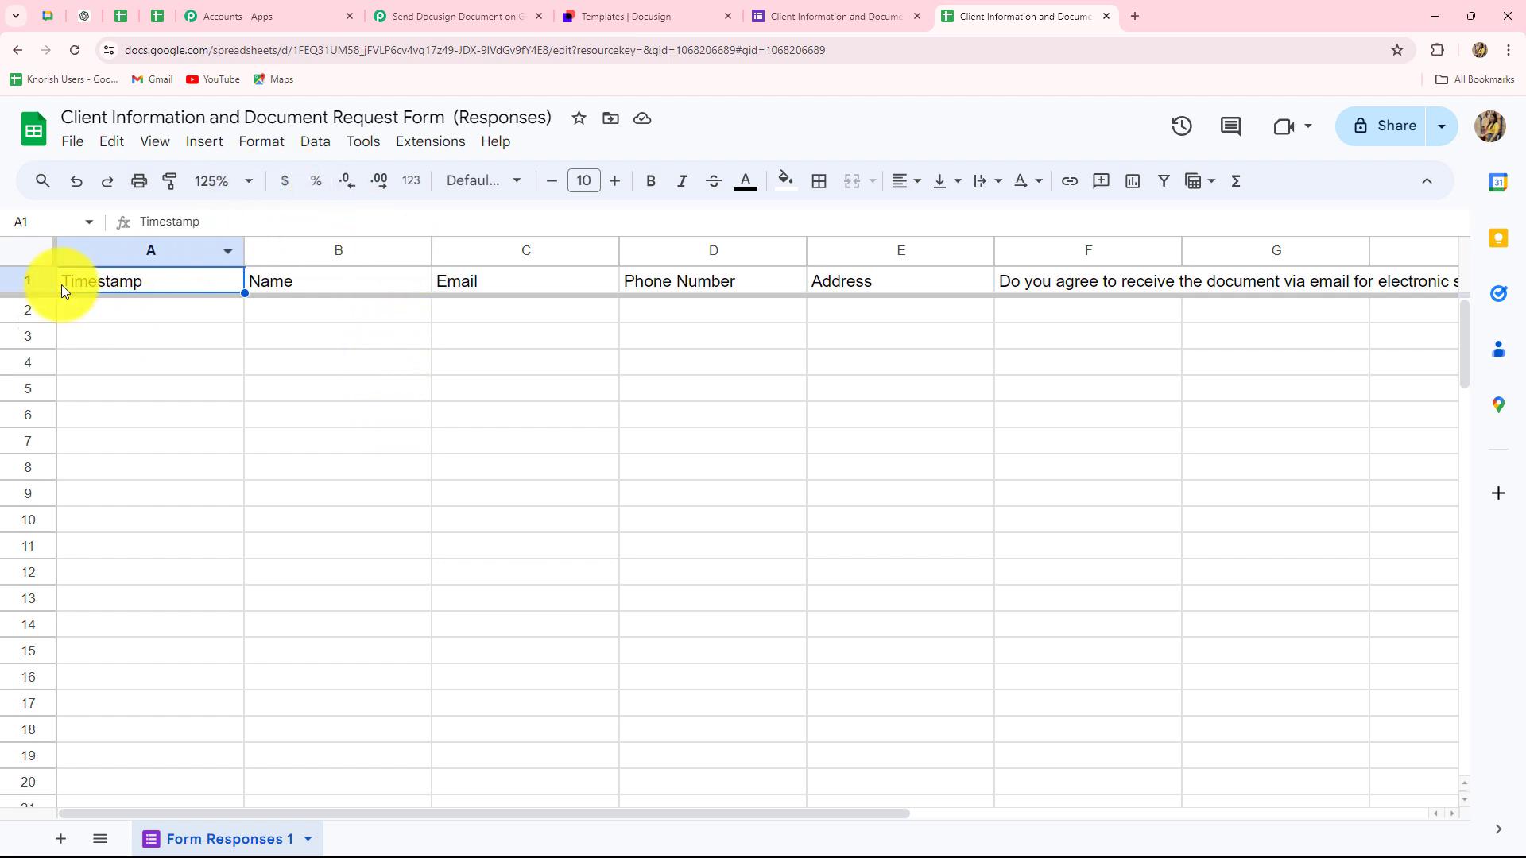
pyautogui.moveTo(432, 250); pyautogui.dragTo(433, 250)
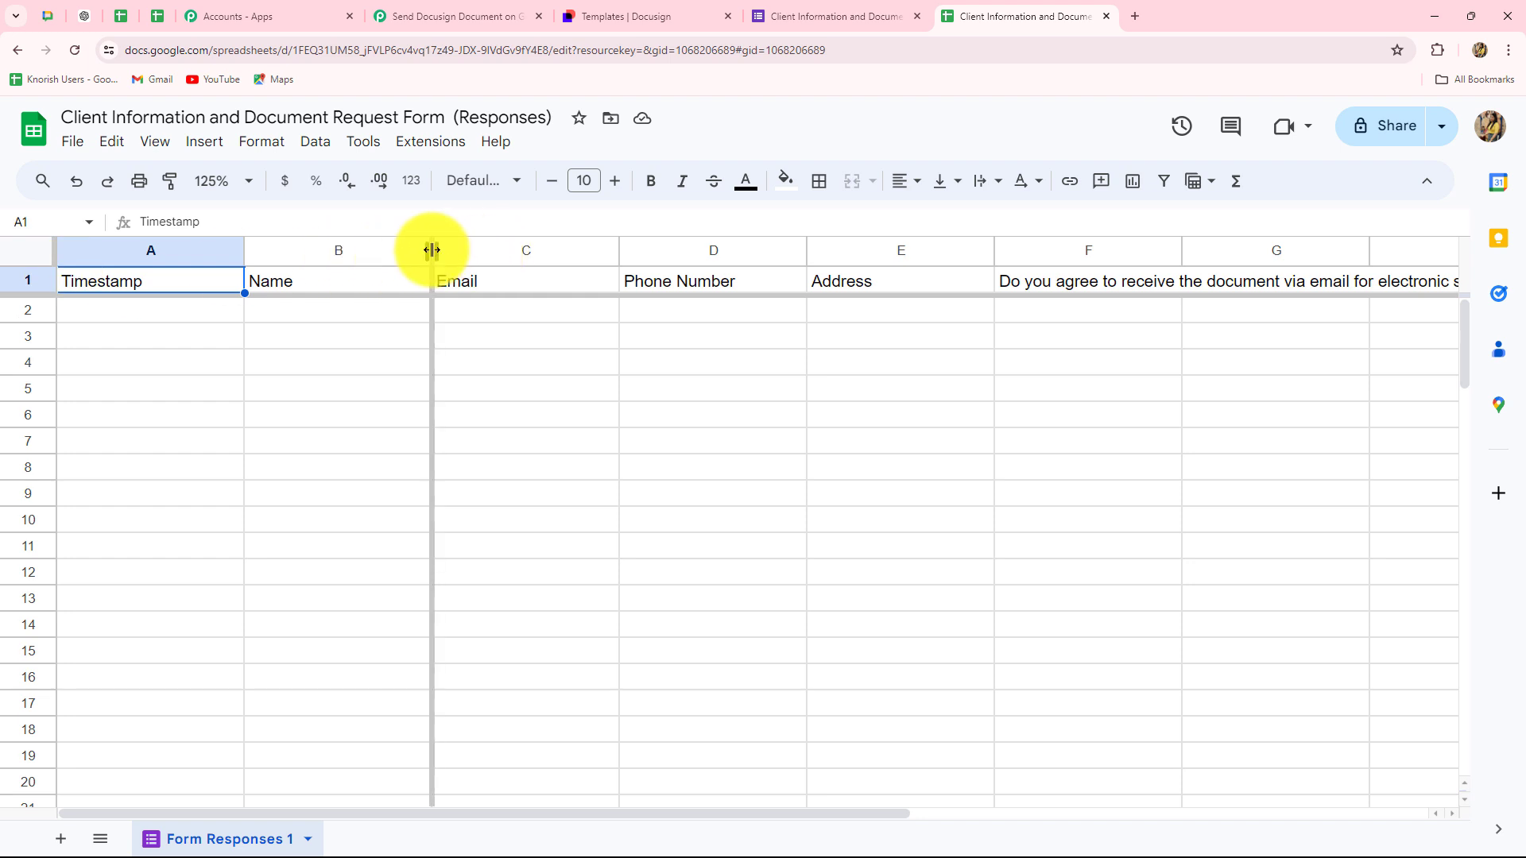
pyautogui.moveTo(433, 251); pyautogui.dragTo(458, 250)
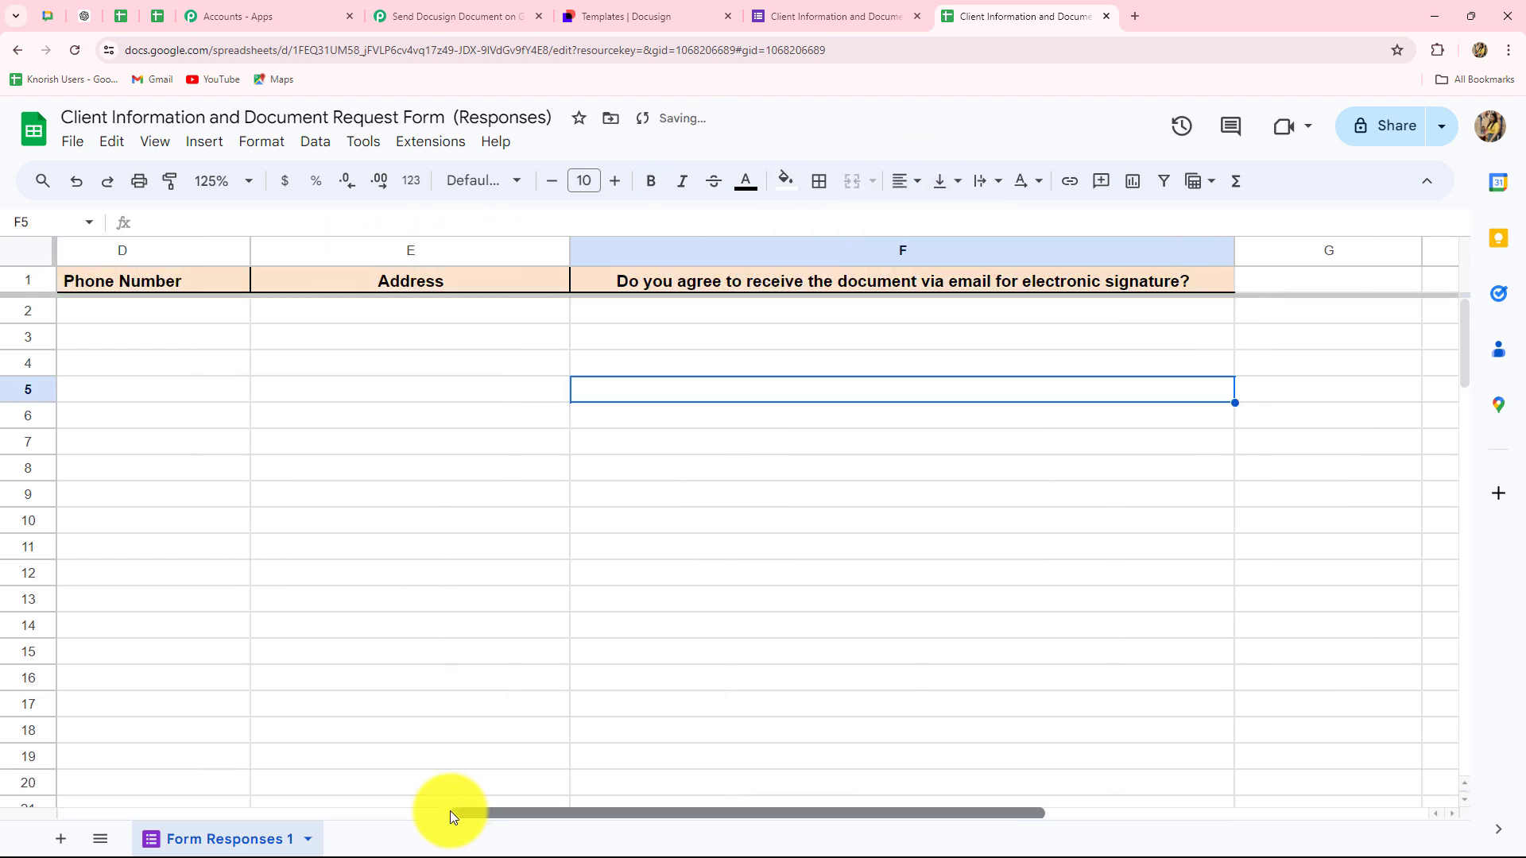
pyautogui.moveTo(450, 811); pyautogui.dragTo(16, 764)
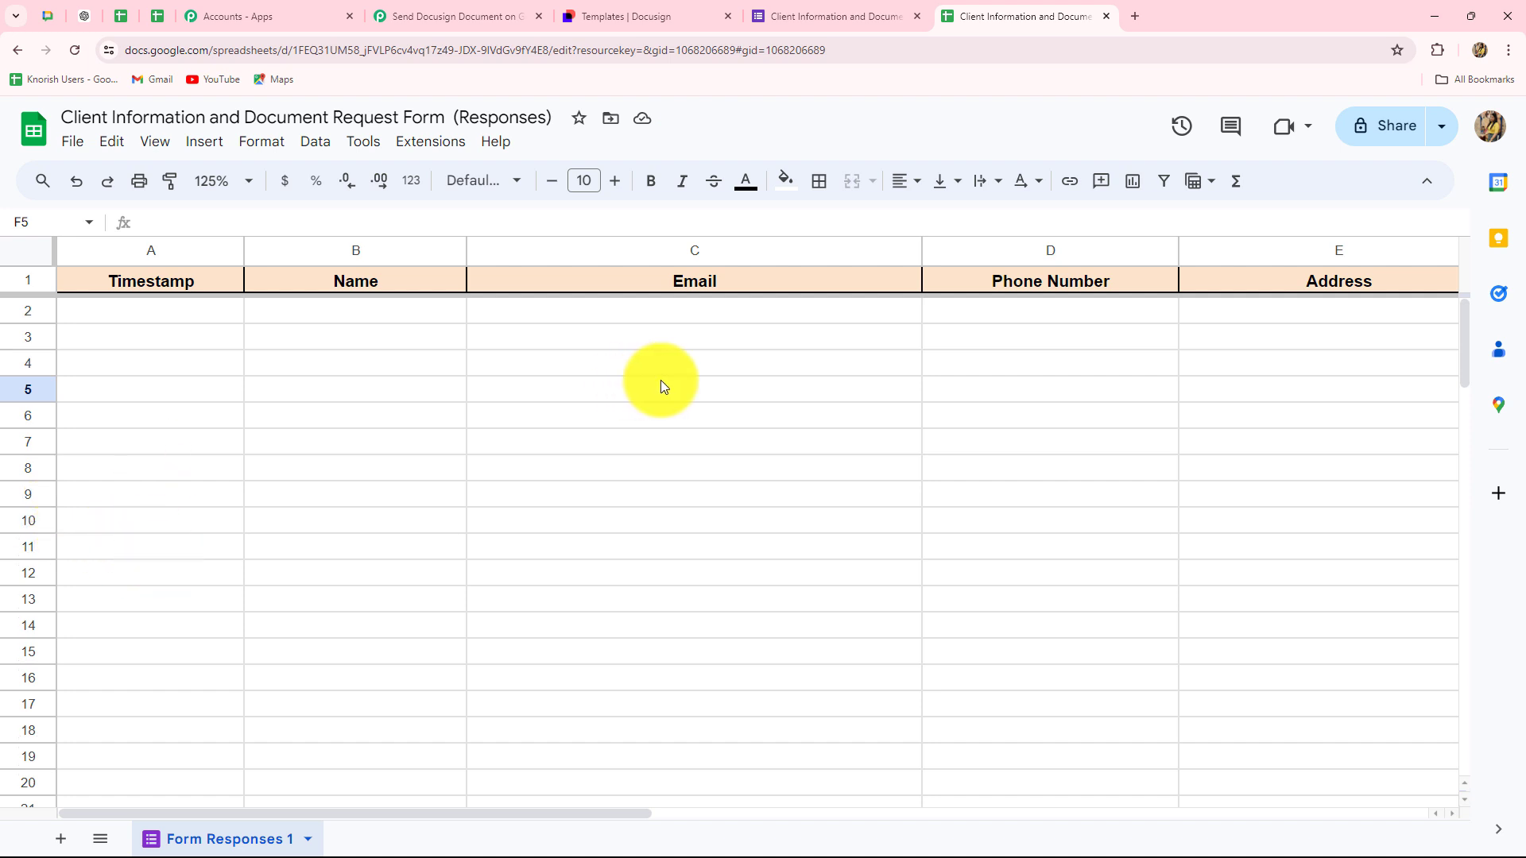
# - Copy the form's shortened shareable link from its Send options
pyautogui.click(817, 17)
pyautogui.click(671, 184)
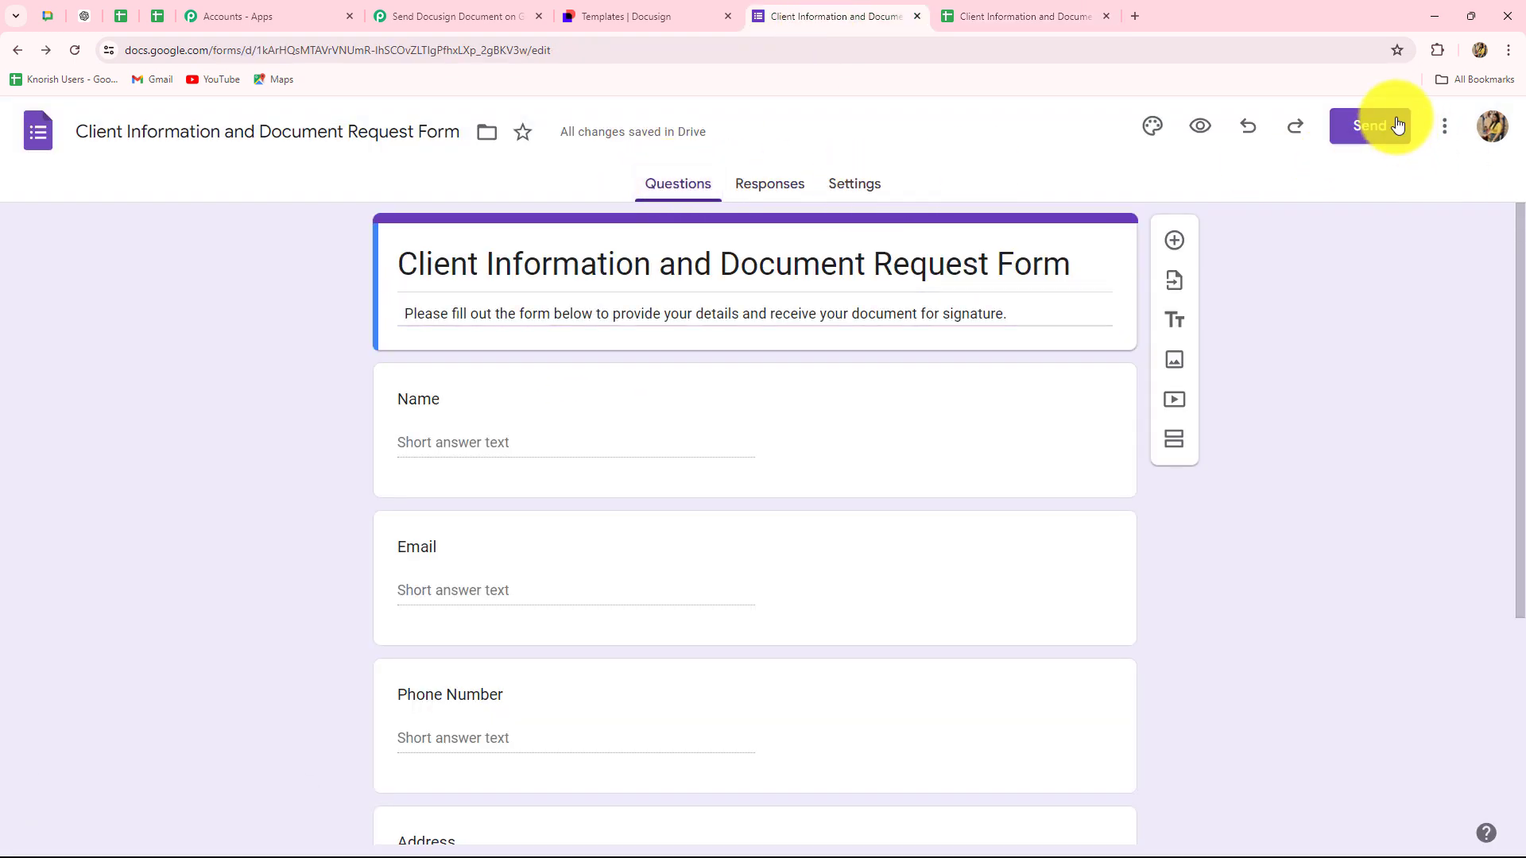
pyautogui.click(1398, 124)
pyautogui.click(683, 316)
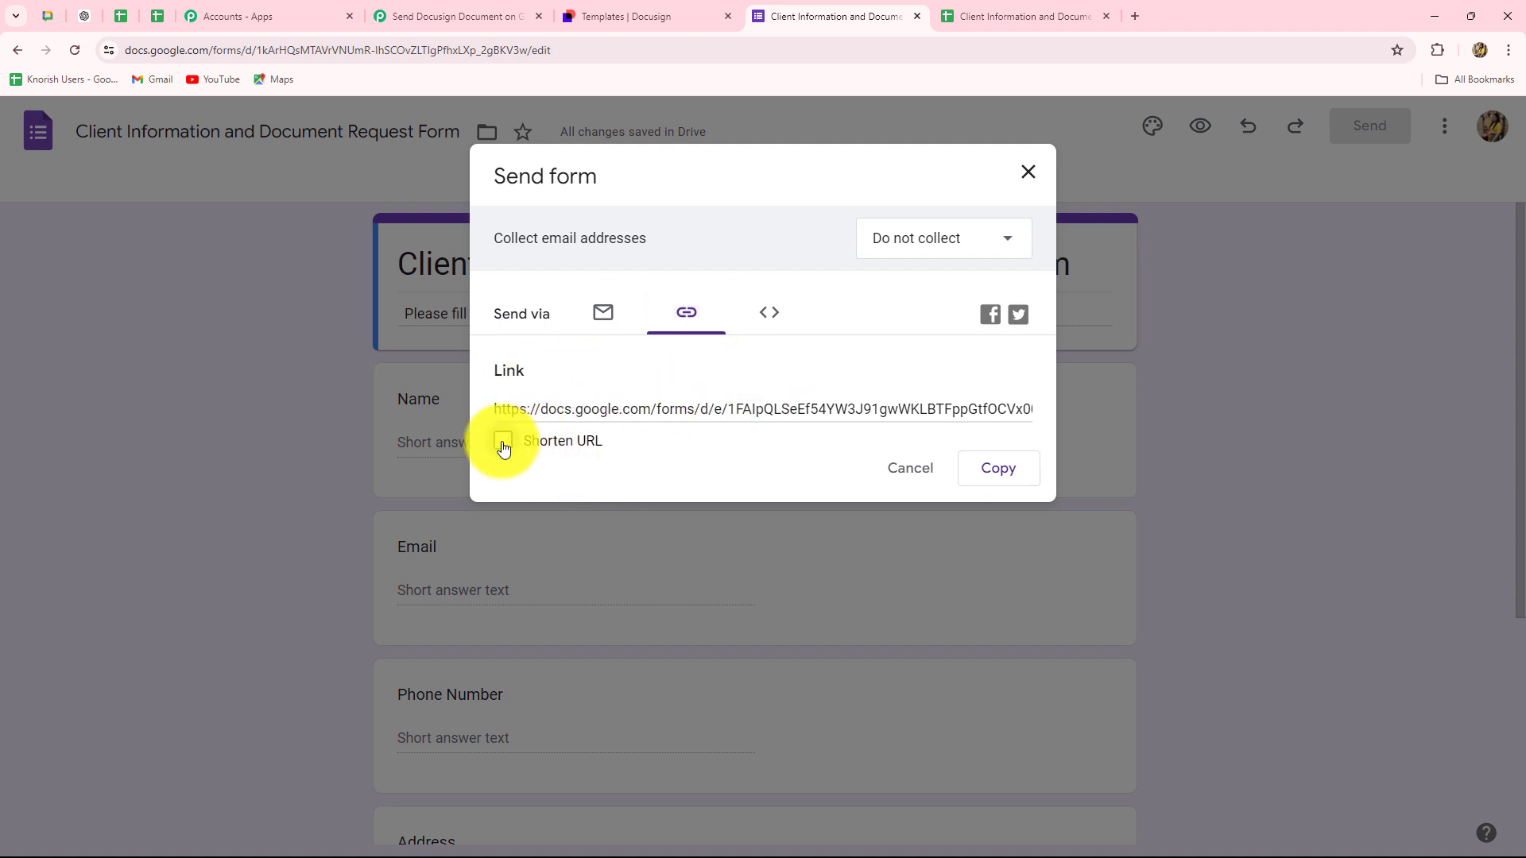
pyautogui.click(503, 442)
pyautogui.click(1004, 471)
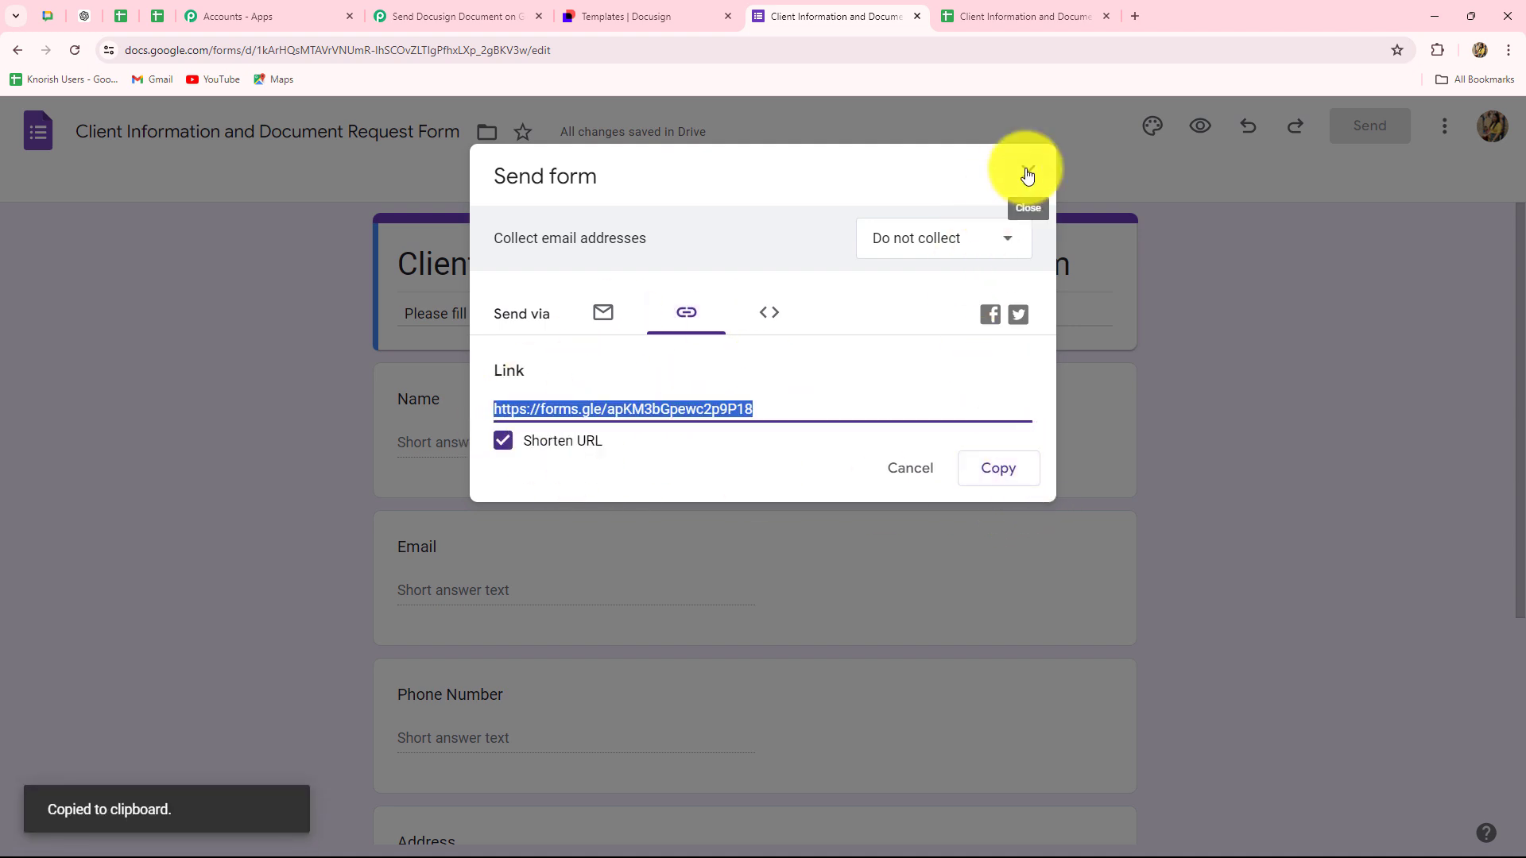
pyautogui.click(1027, 174)
# - Open the shortened link in a new tab to load the live form
pyautogui.hotkey('ctrl', 't')
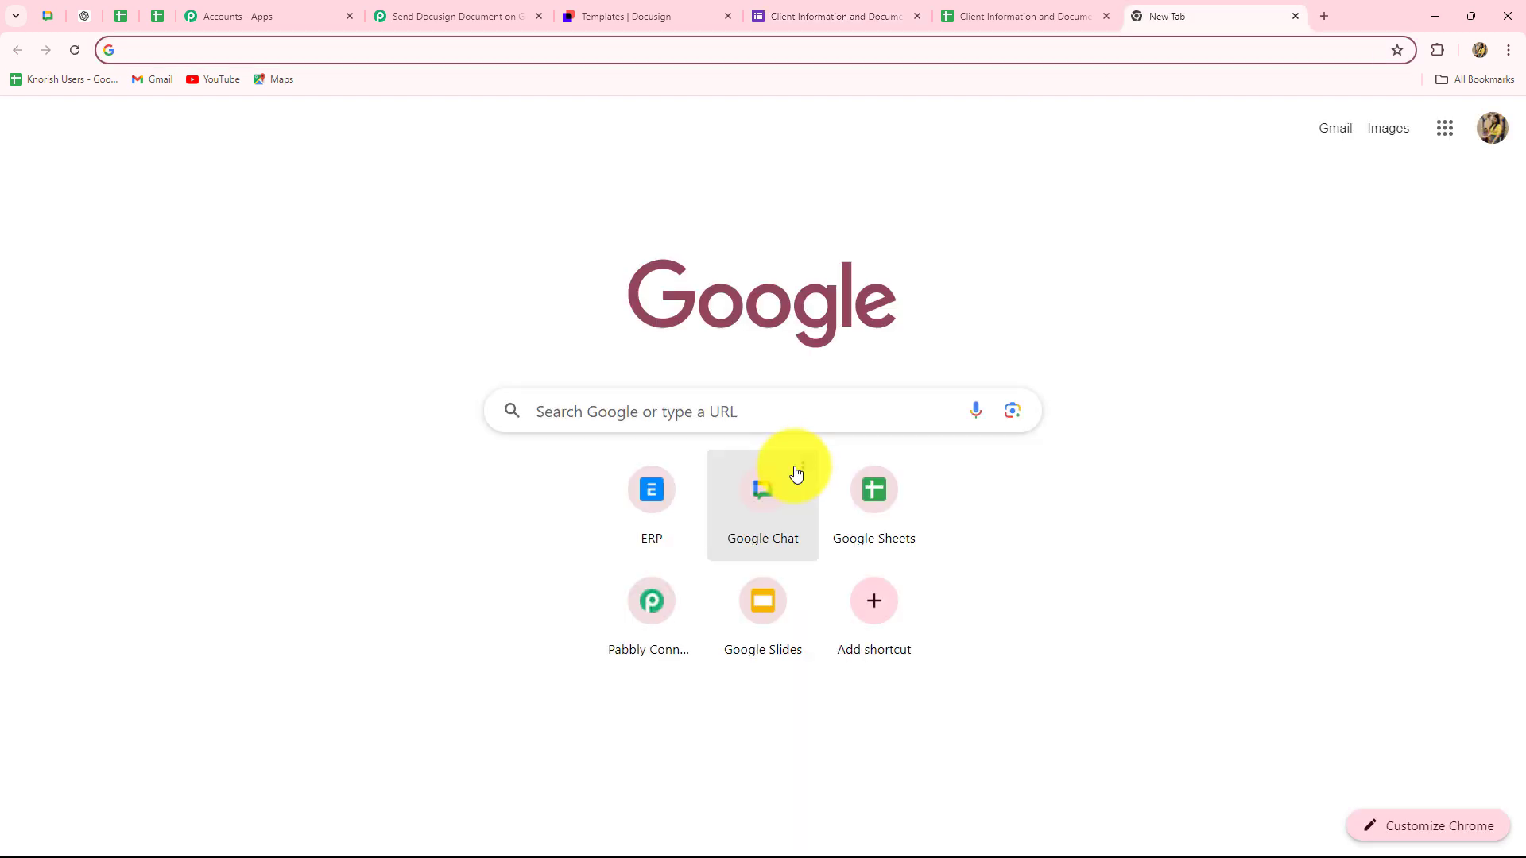
pyautogui.hotkey('ctrl', 'v')
pyautogui.press('Return')
pyautogui.scroll(2, 219, 501)
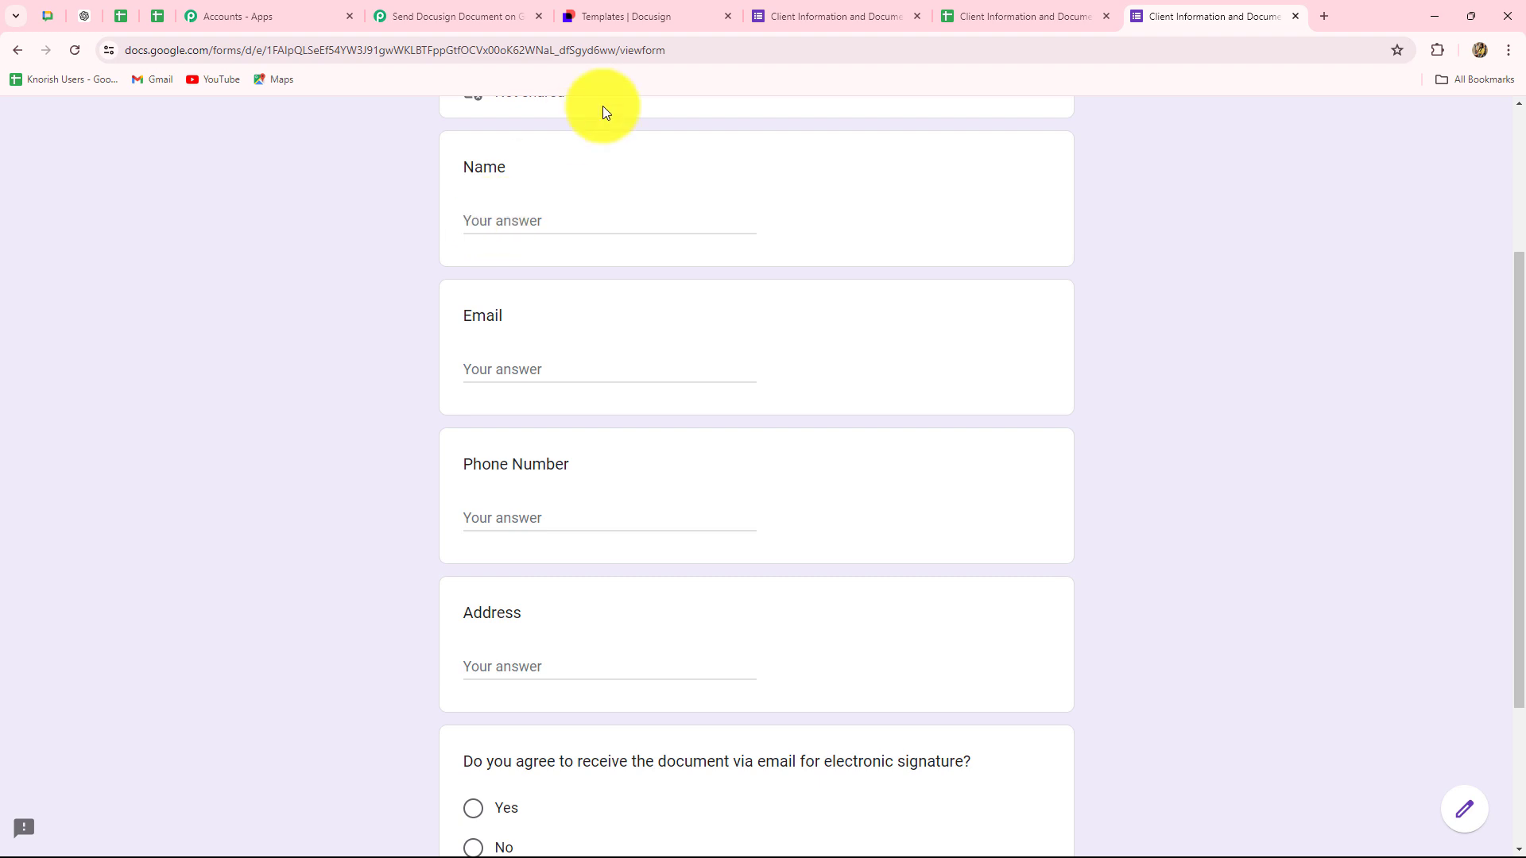
pyautogui.click(1003, 23)
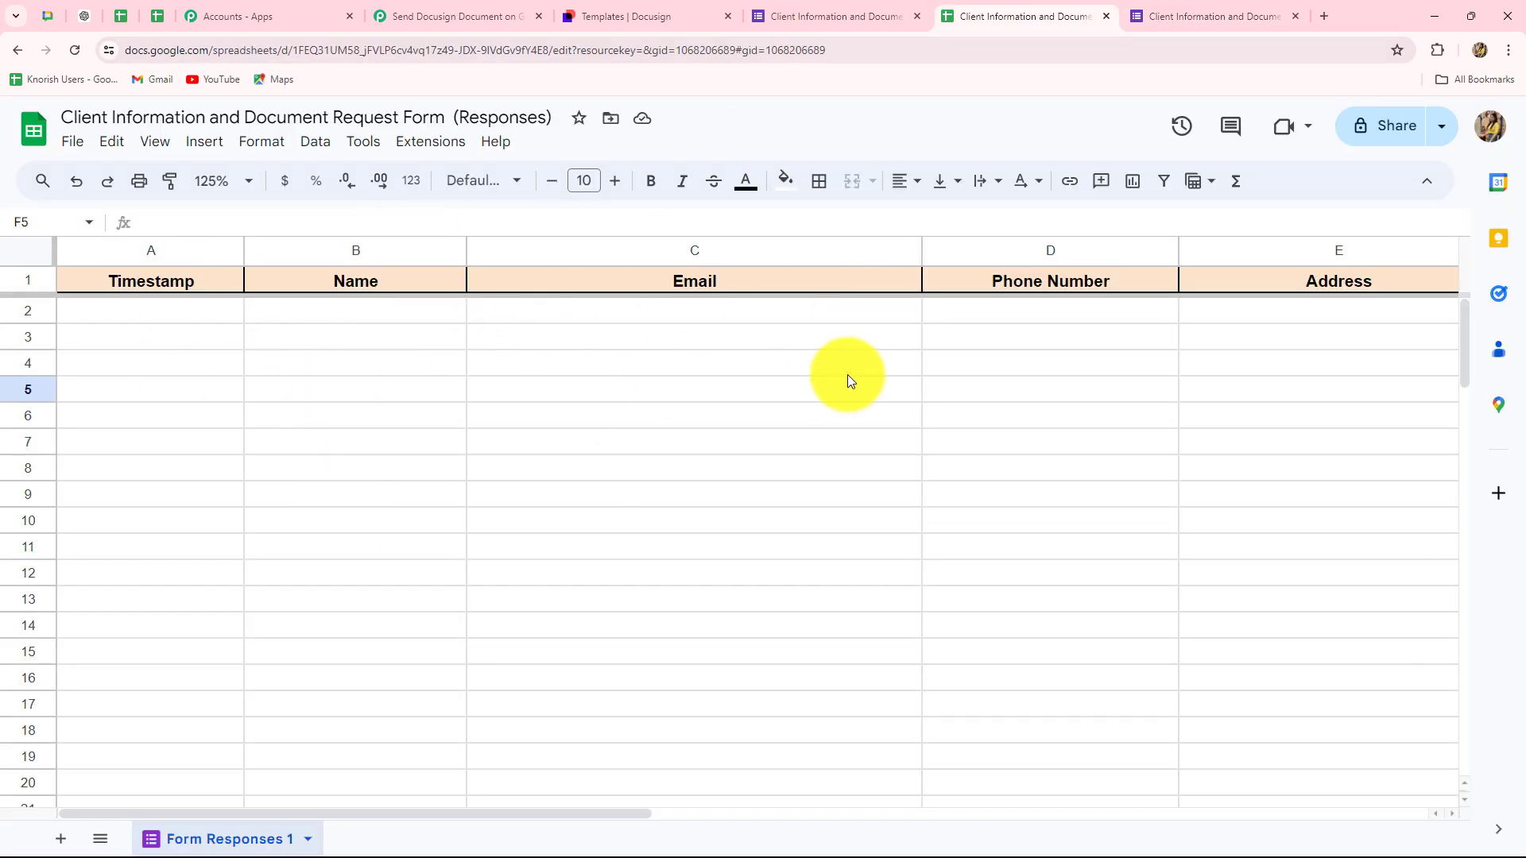
pyautogui.click(1269, 10)
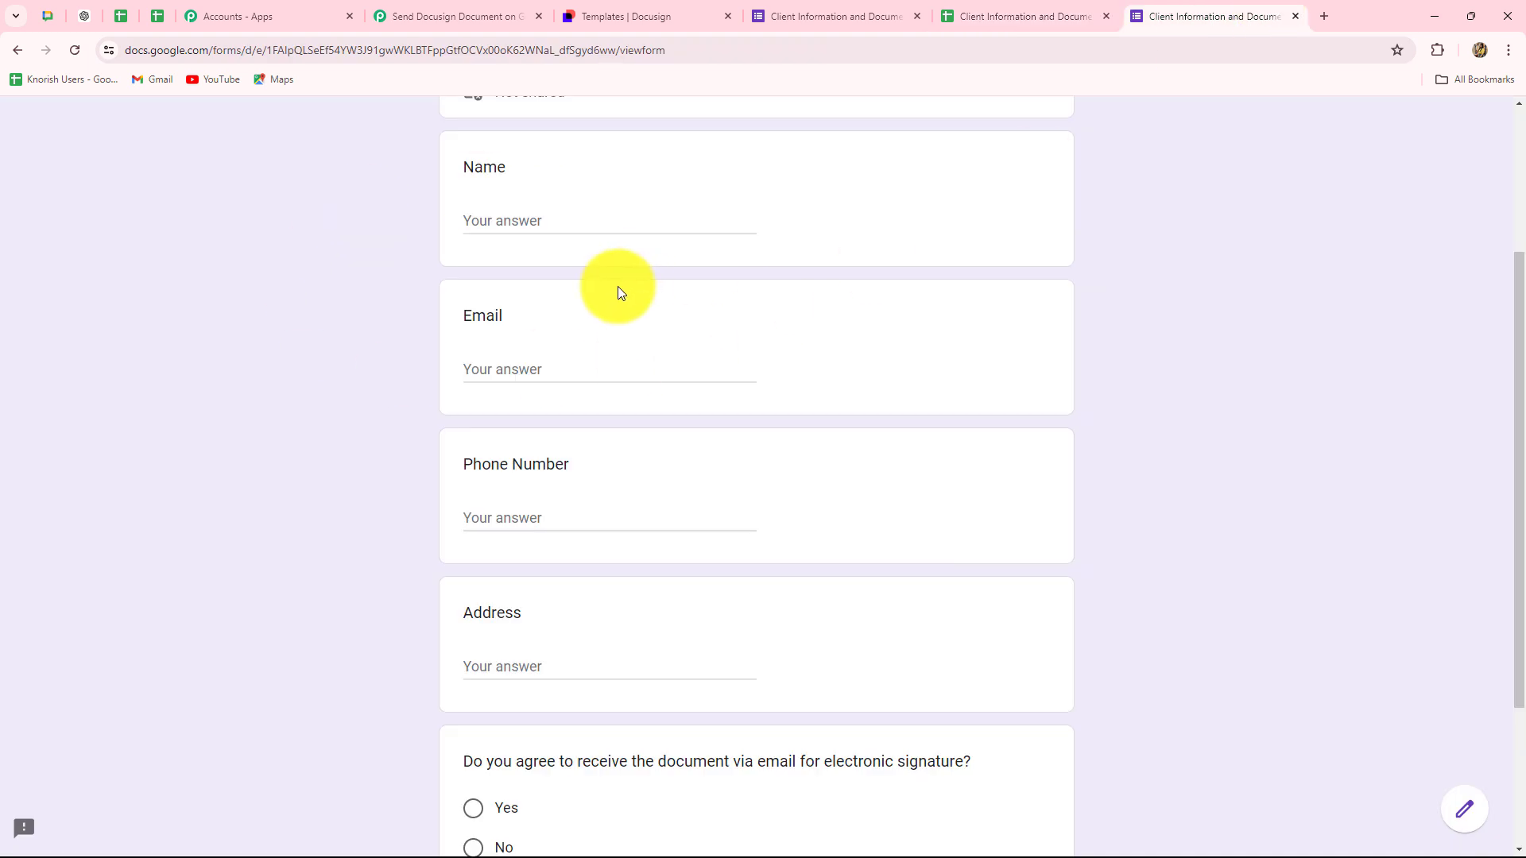
# - Fill in the client's name, e-mail, phone number and address, and answer Yes to e-signature consent
pyautogui.click(507, 213)
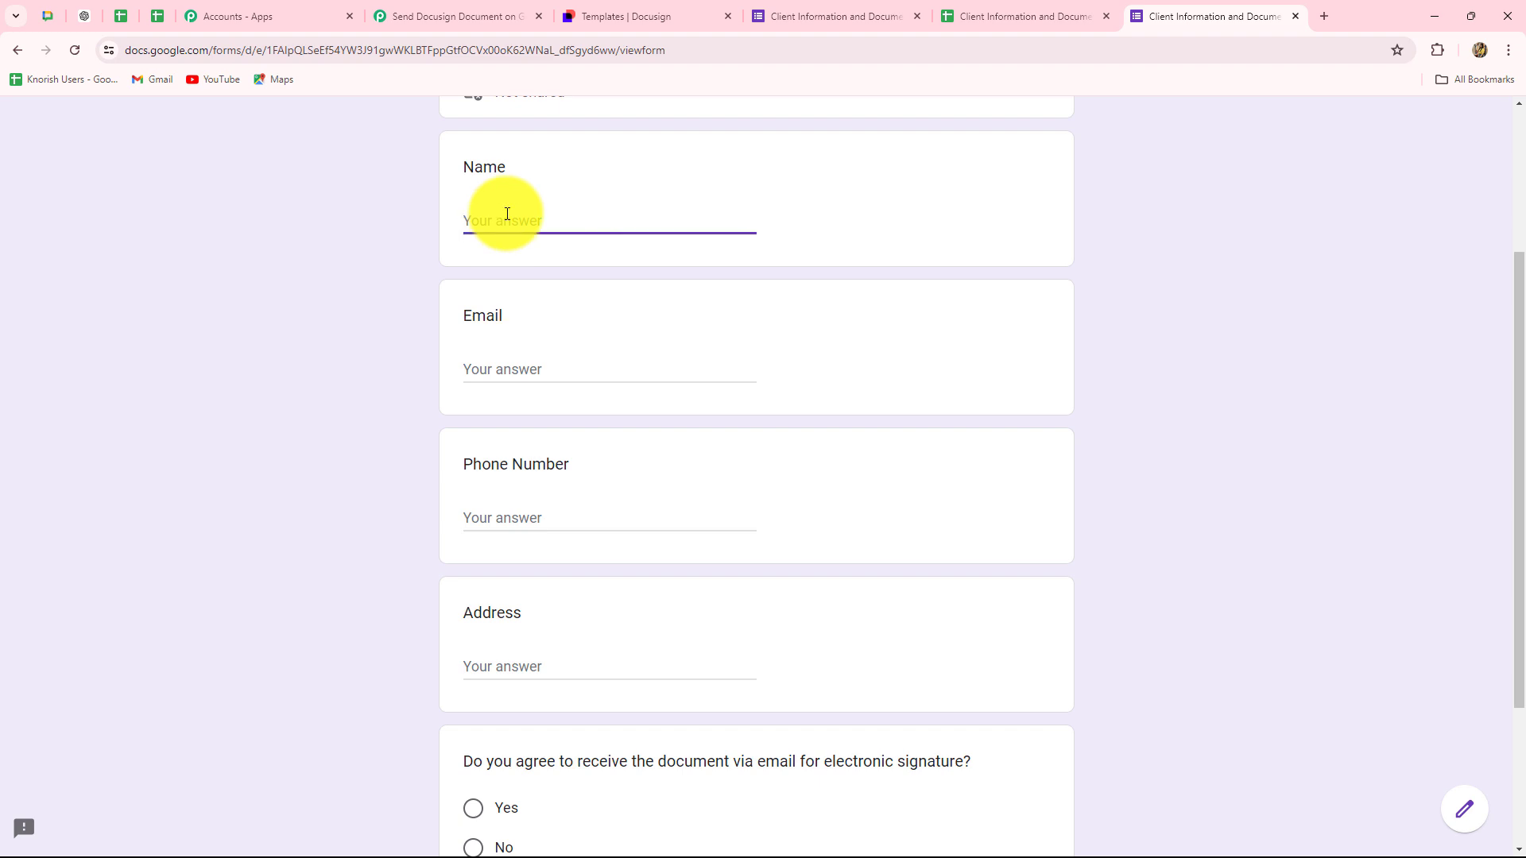
pyautogui.write('Smart Client')
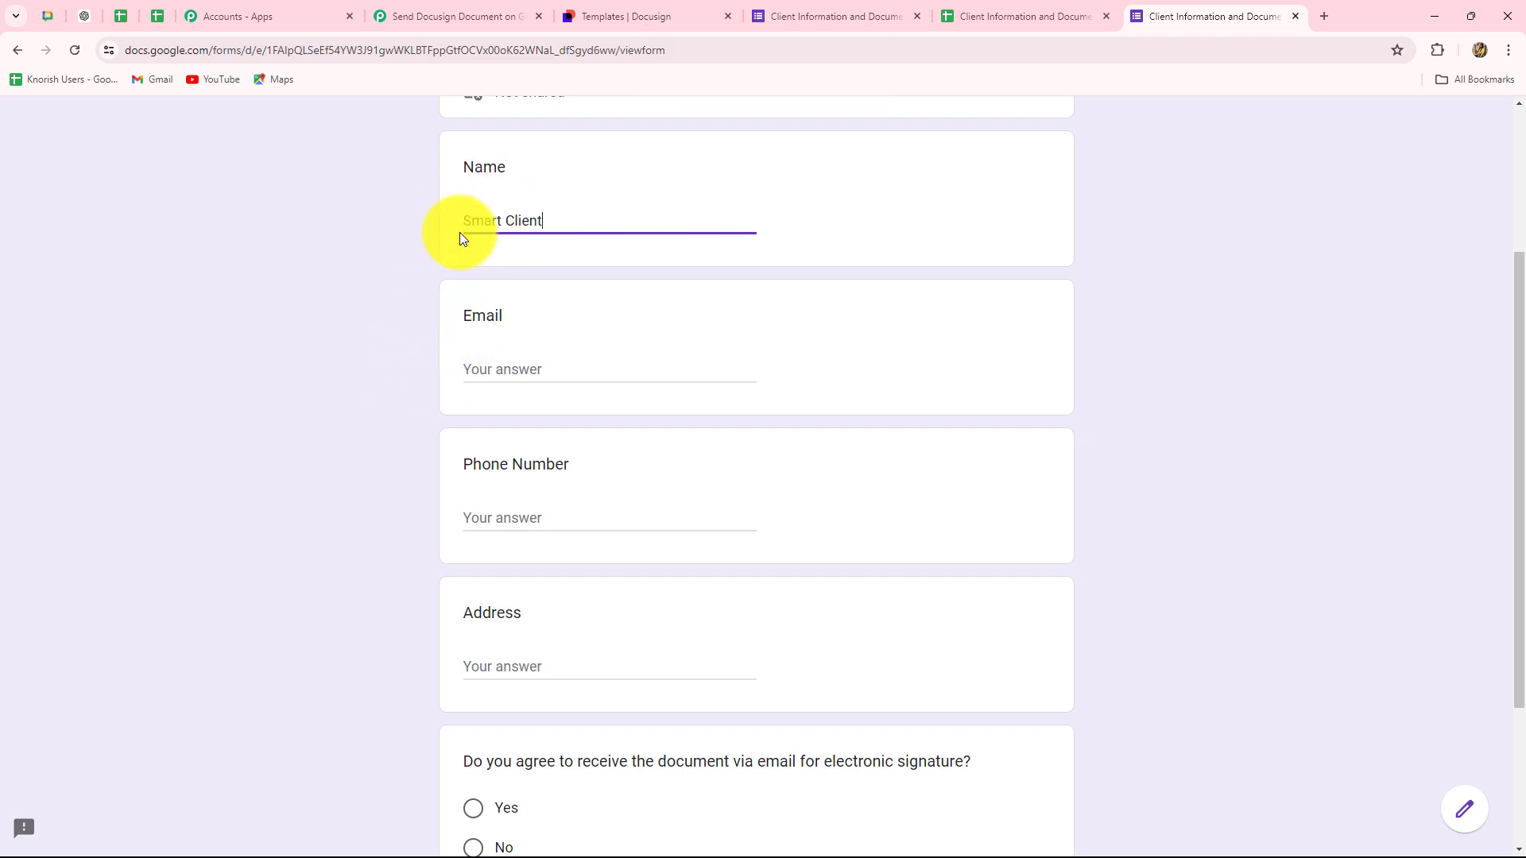
pyautogui.click(474, 368)
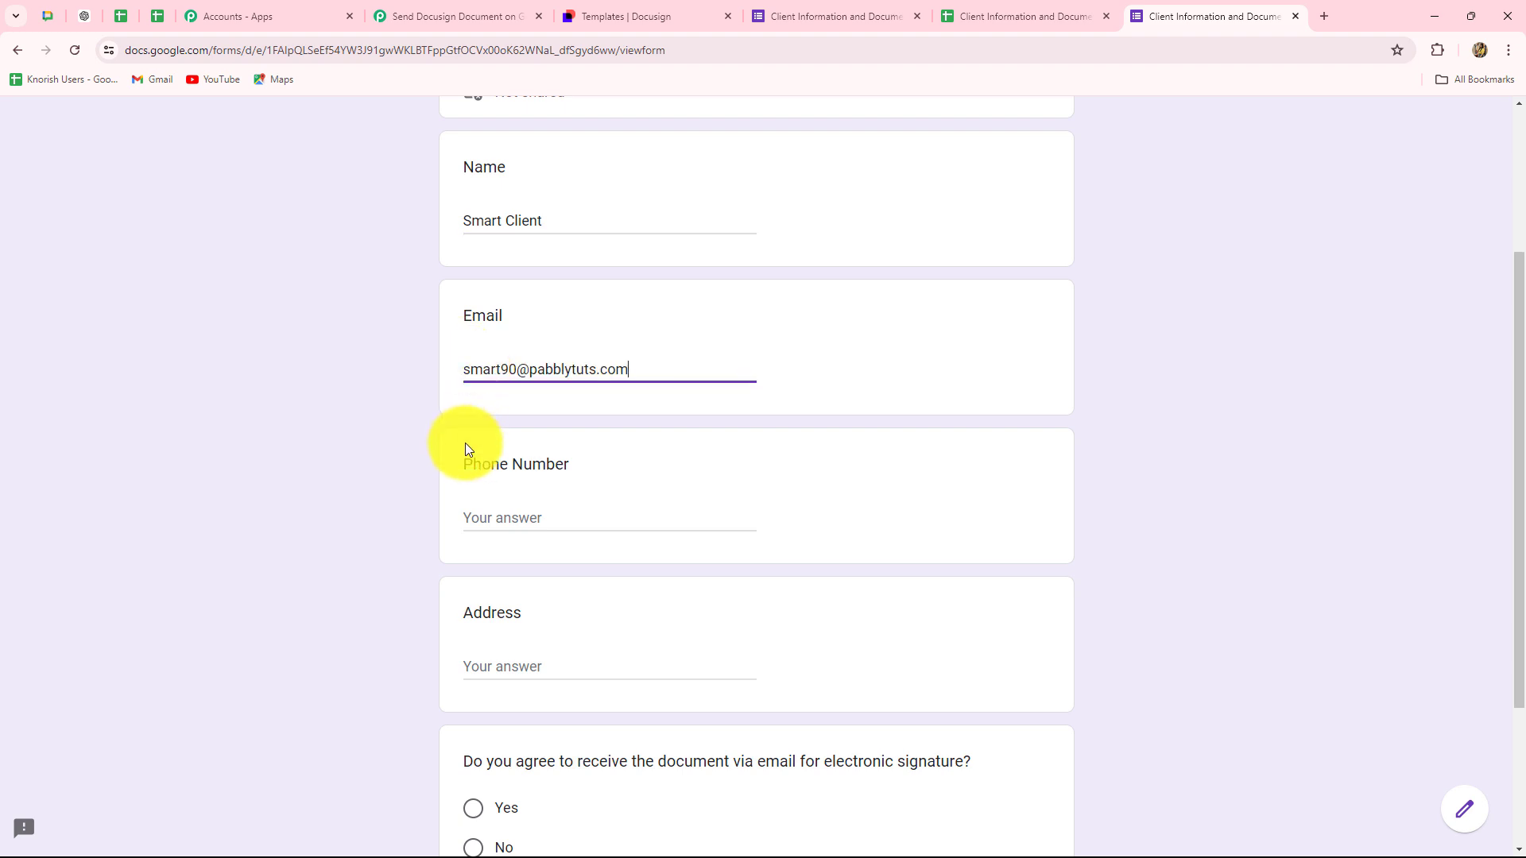
pyautogui.click(491, 523)
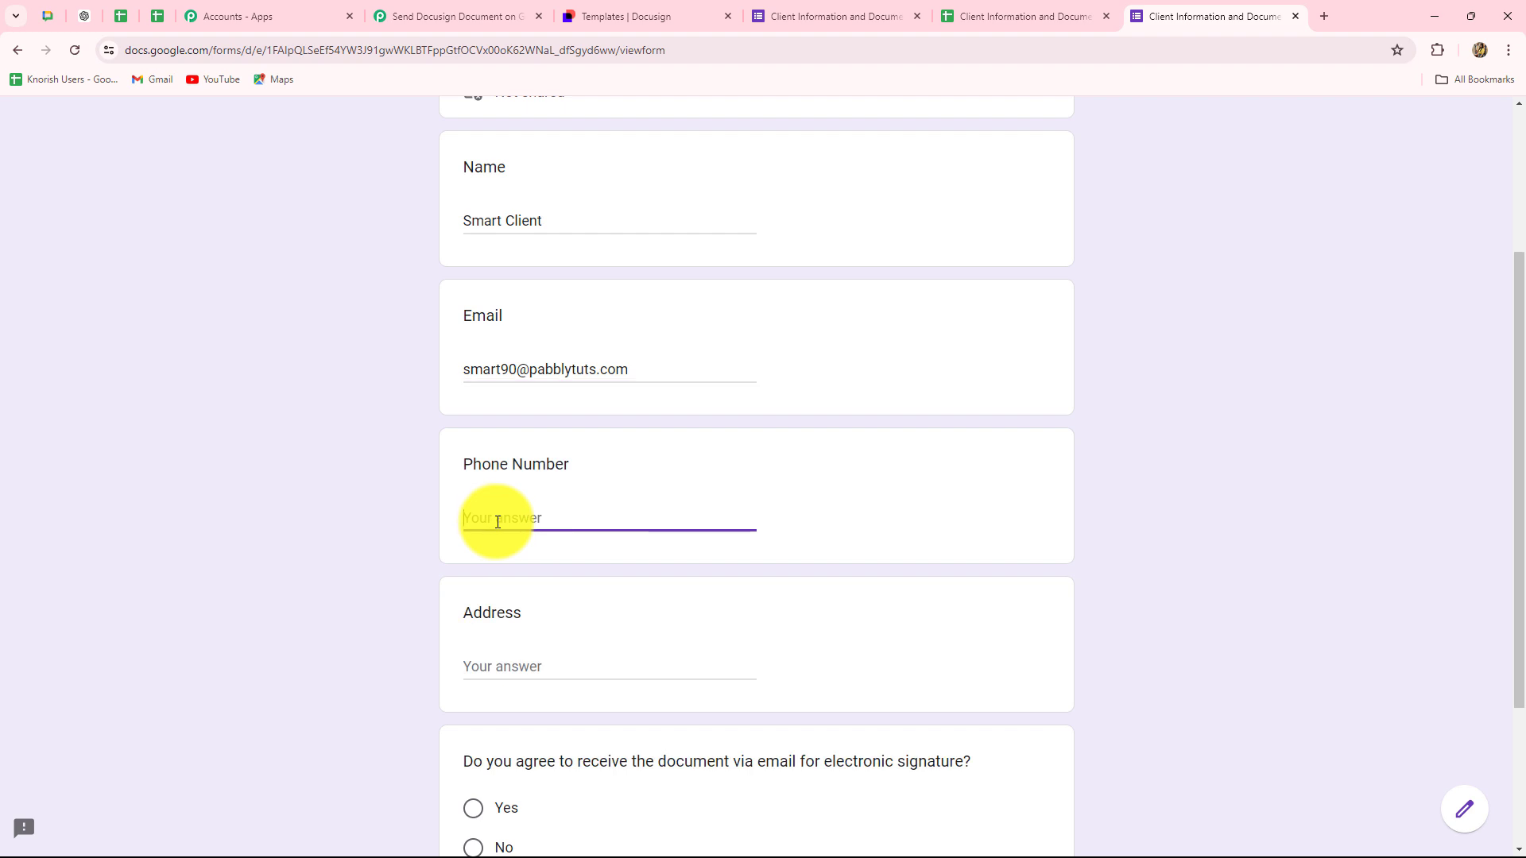
pyautogui.write('7777777777')
pyautogui.click(485, 658)
pyautogui.scroll(-3, 411, 698)
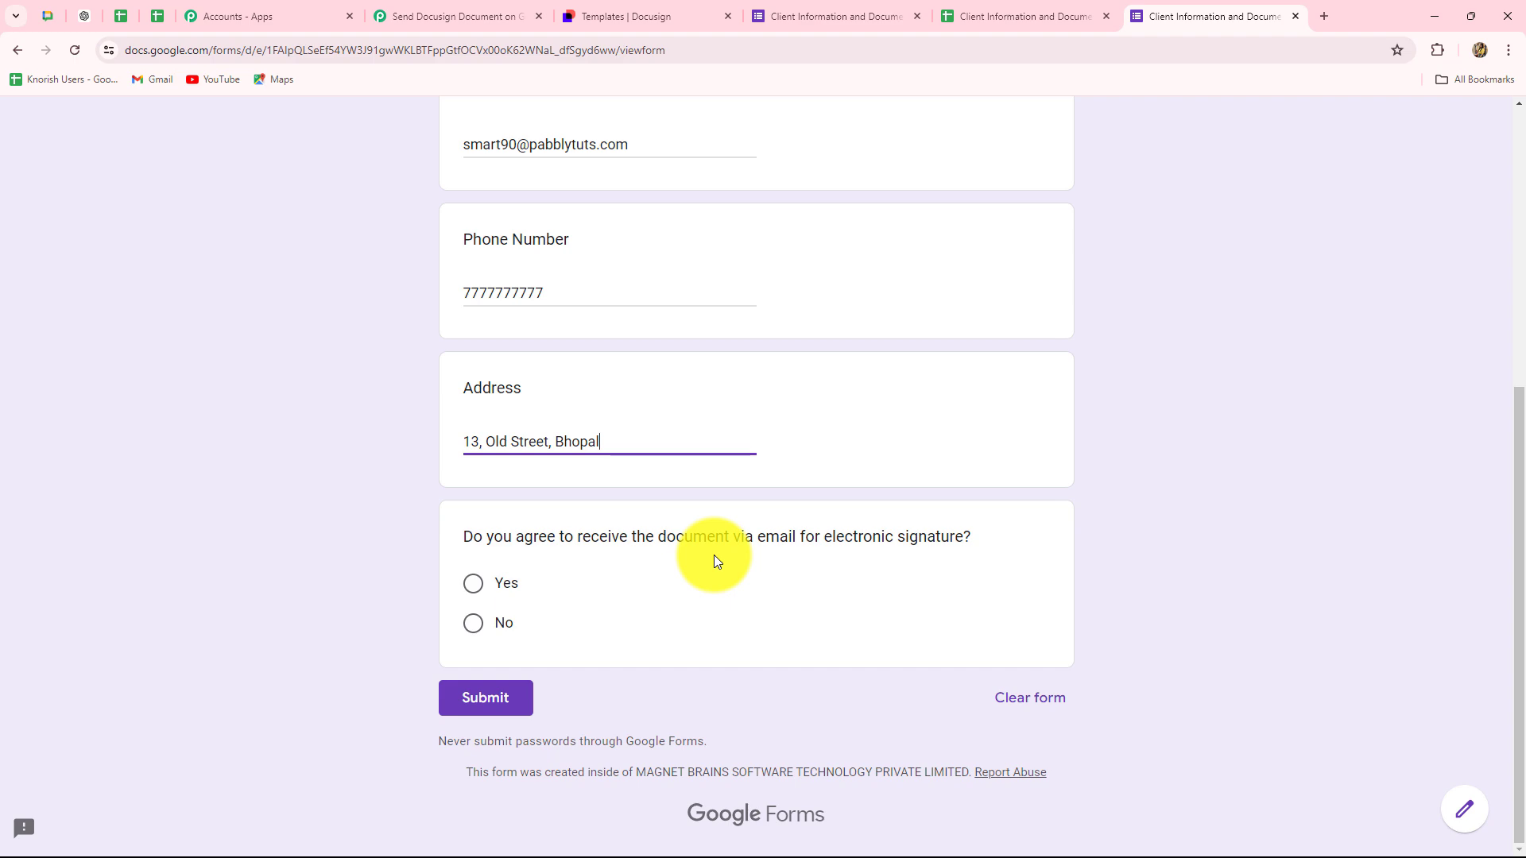
pyautogui.click(472, 590)
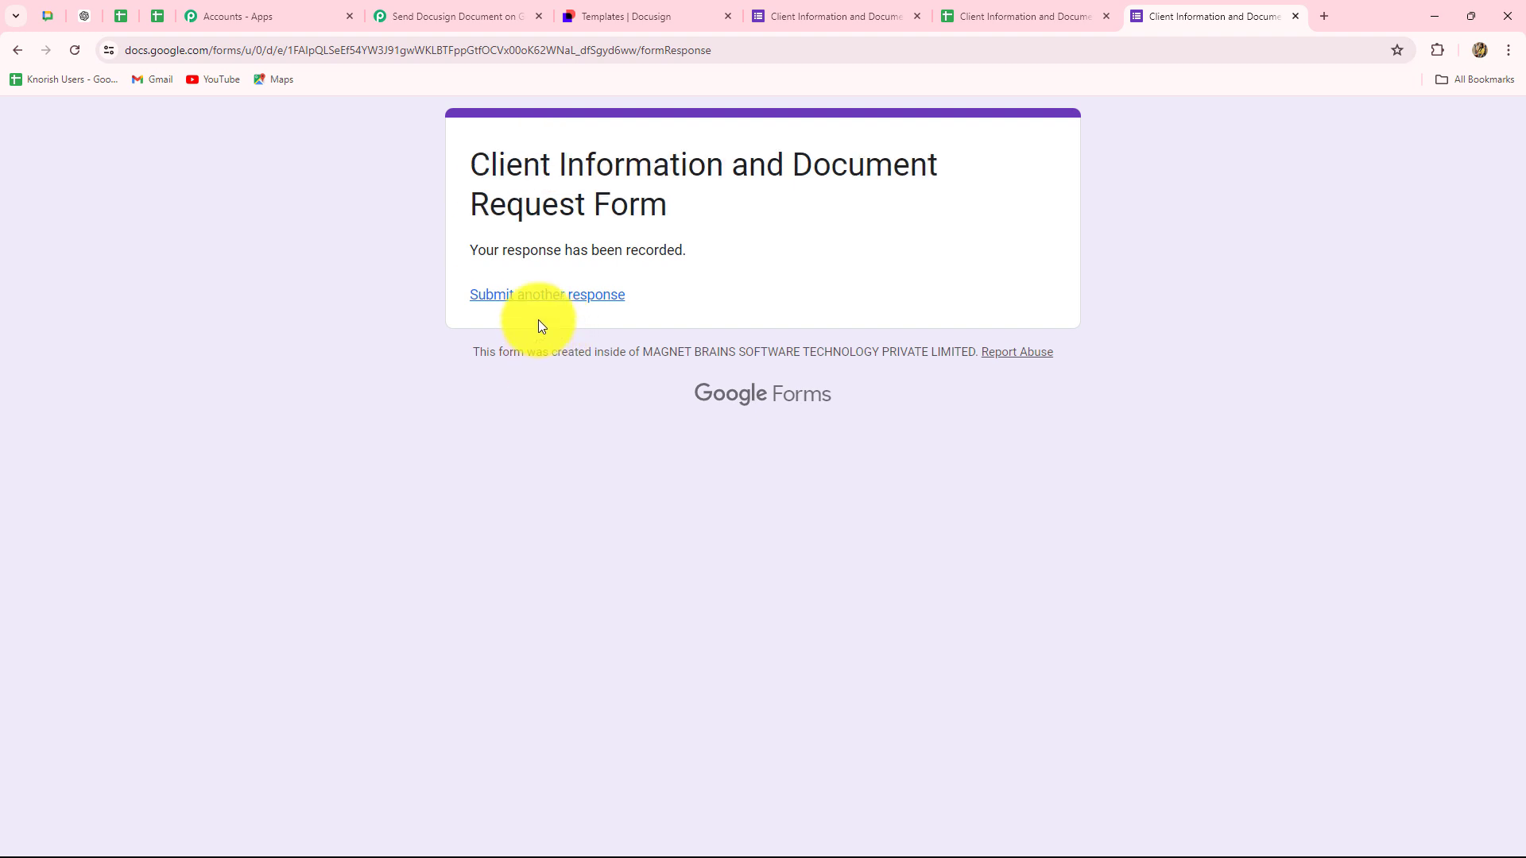
# - Select row 2 of the responses sheet and set its horizontal alignment to Center
pyautogui.click(981, 20)
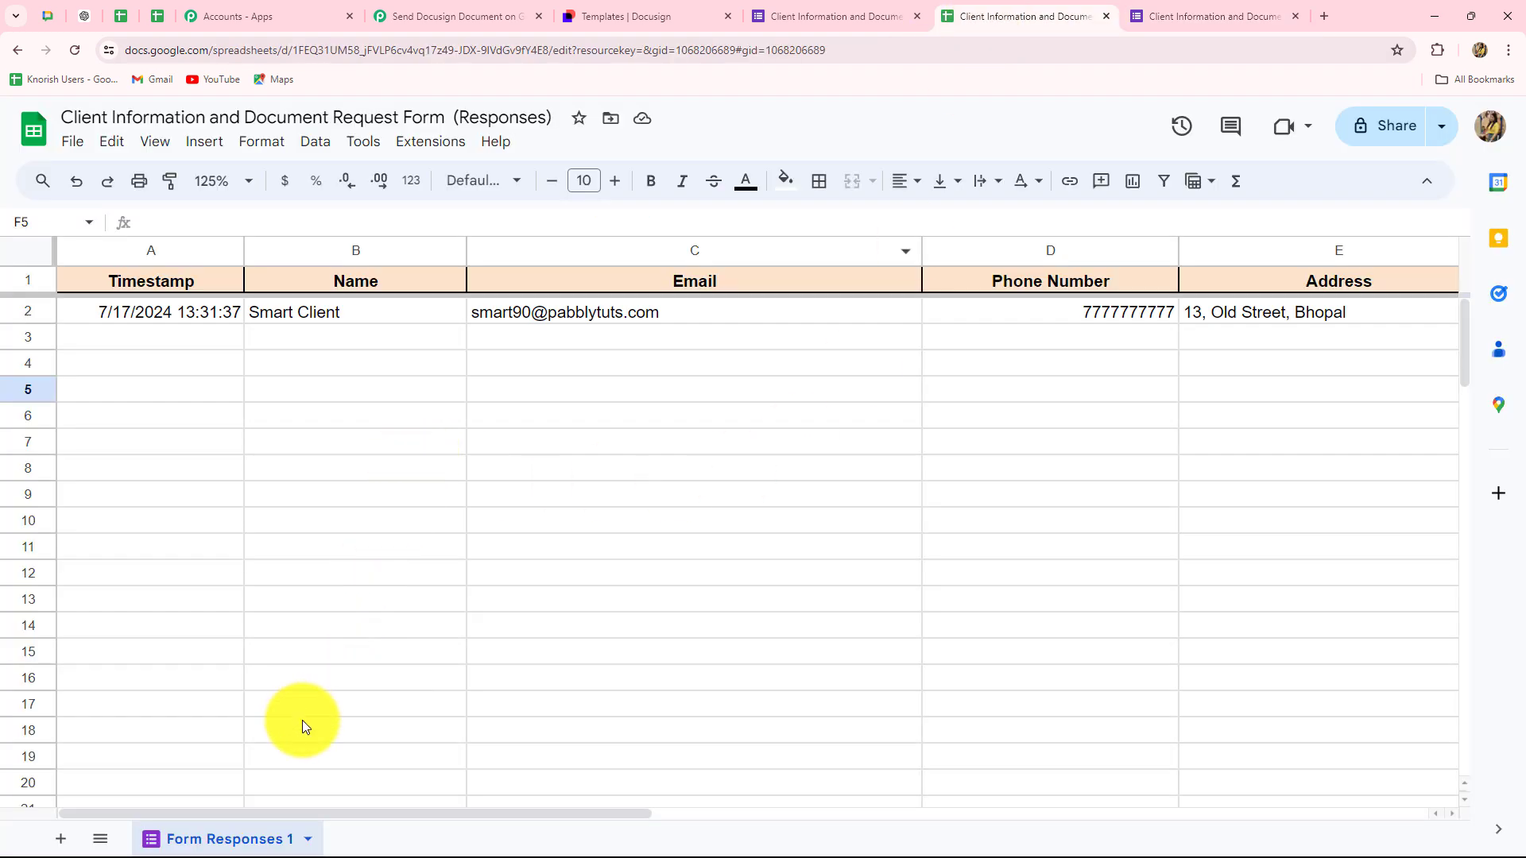
pyautogui.click(31, 310)
pyautogui.click(914, 182)
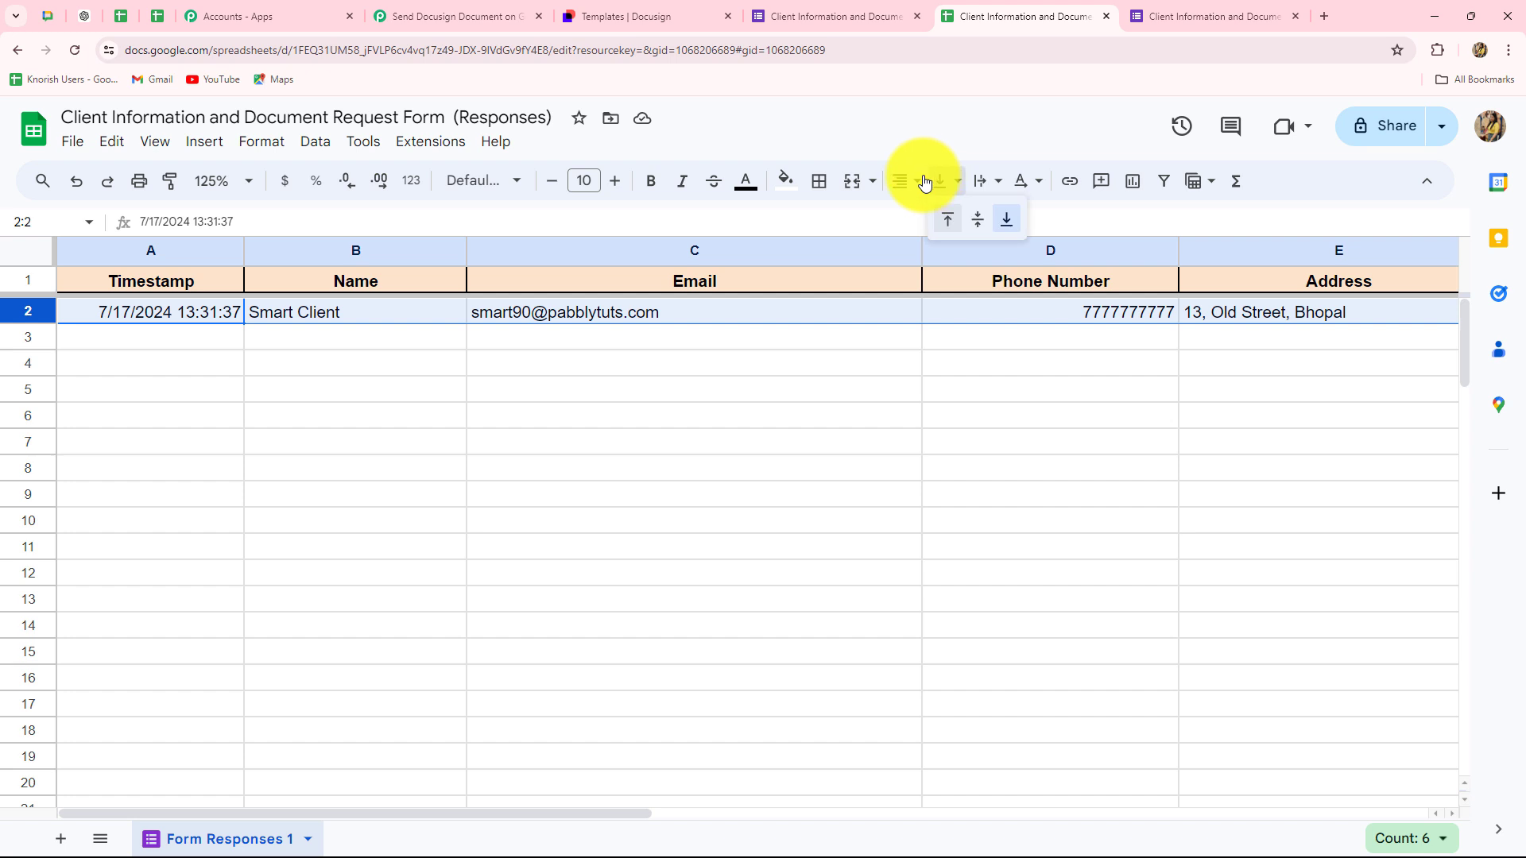
pyautogui.click(937, 219)
pyautogui.click(699, 468)
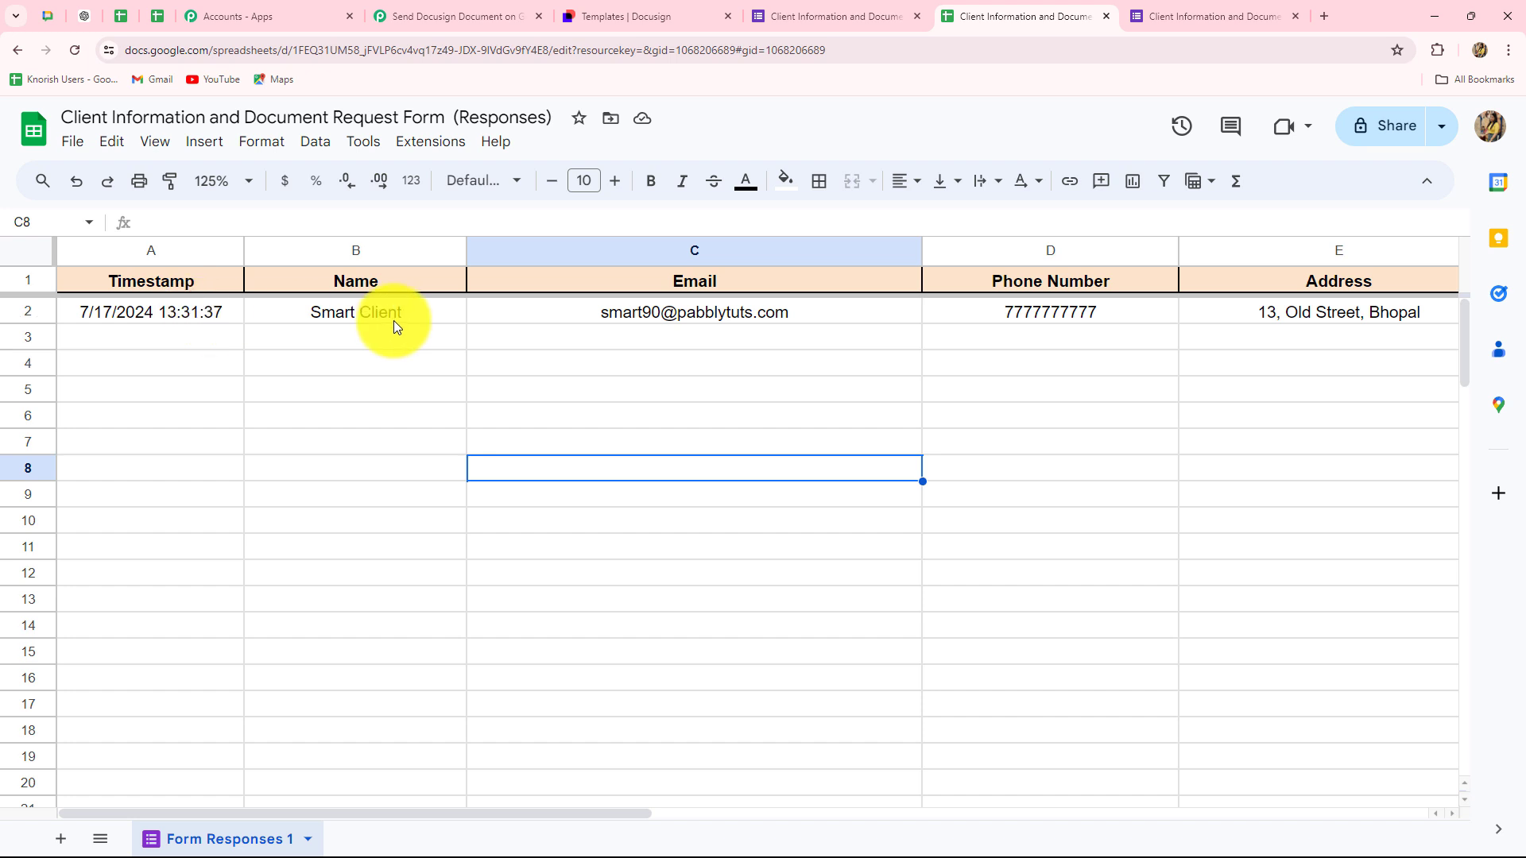
pyautogui.moveTo(461, 804); pyautogui.dragTo(796, 793)
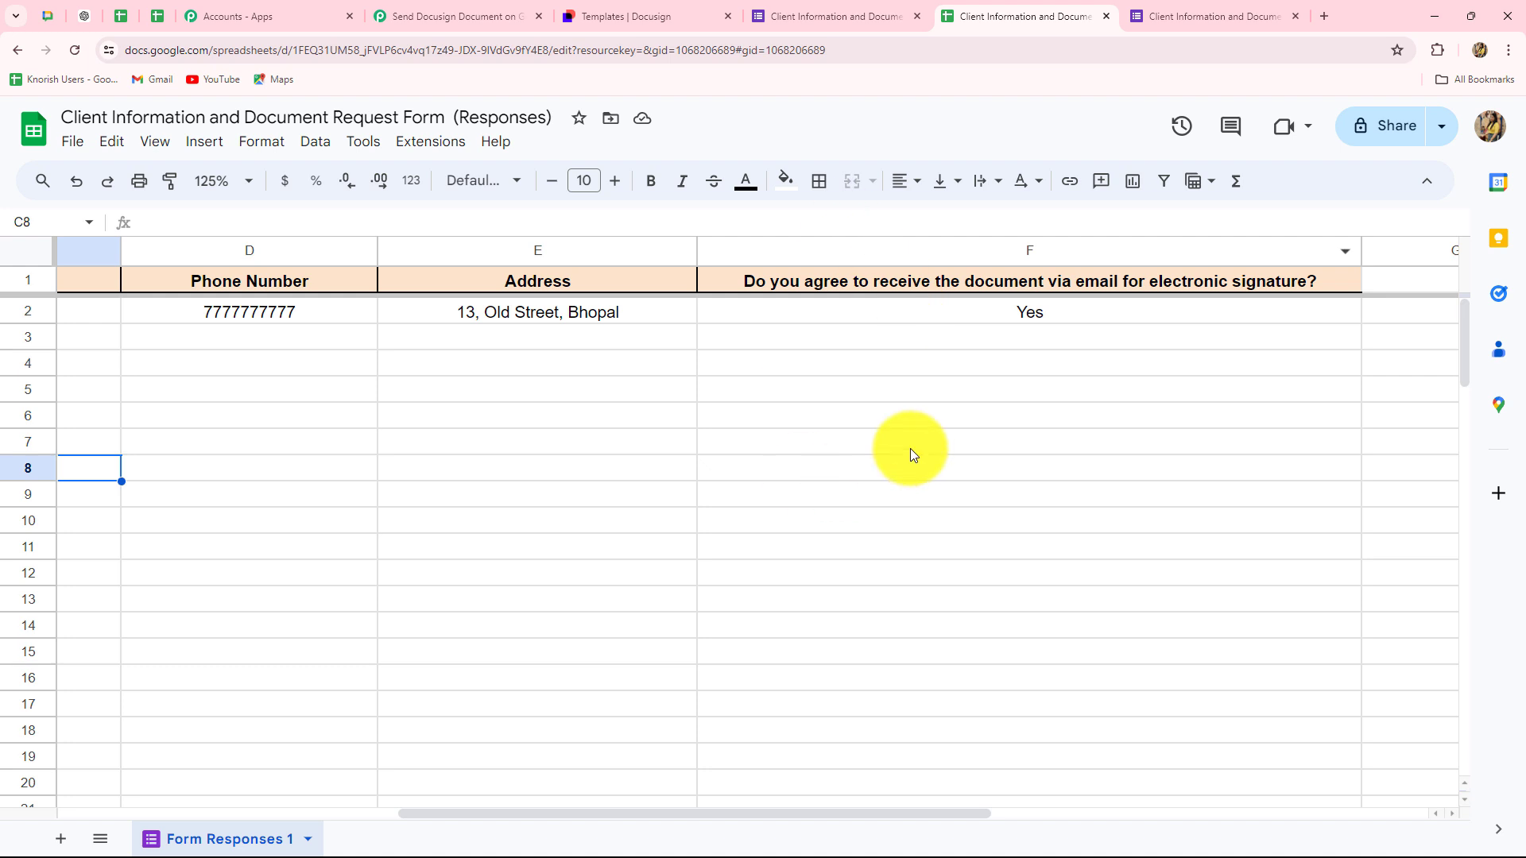
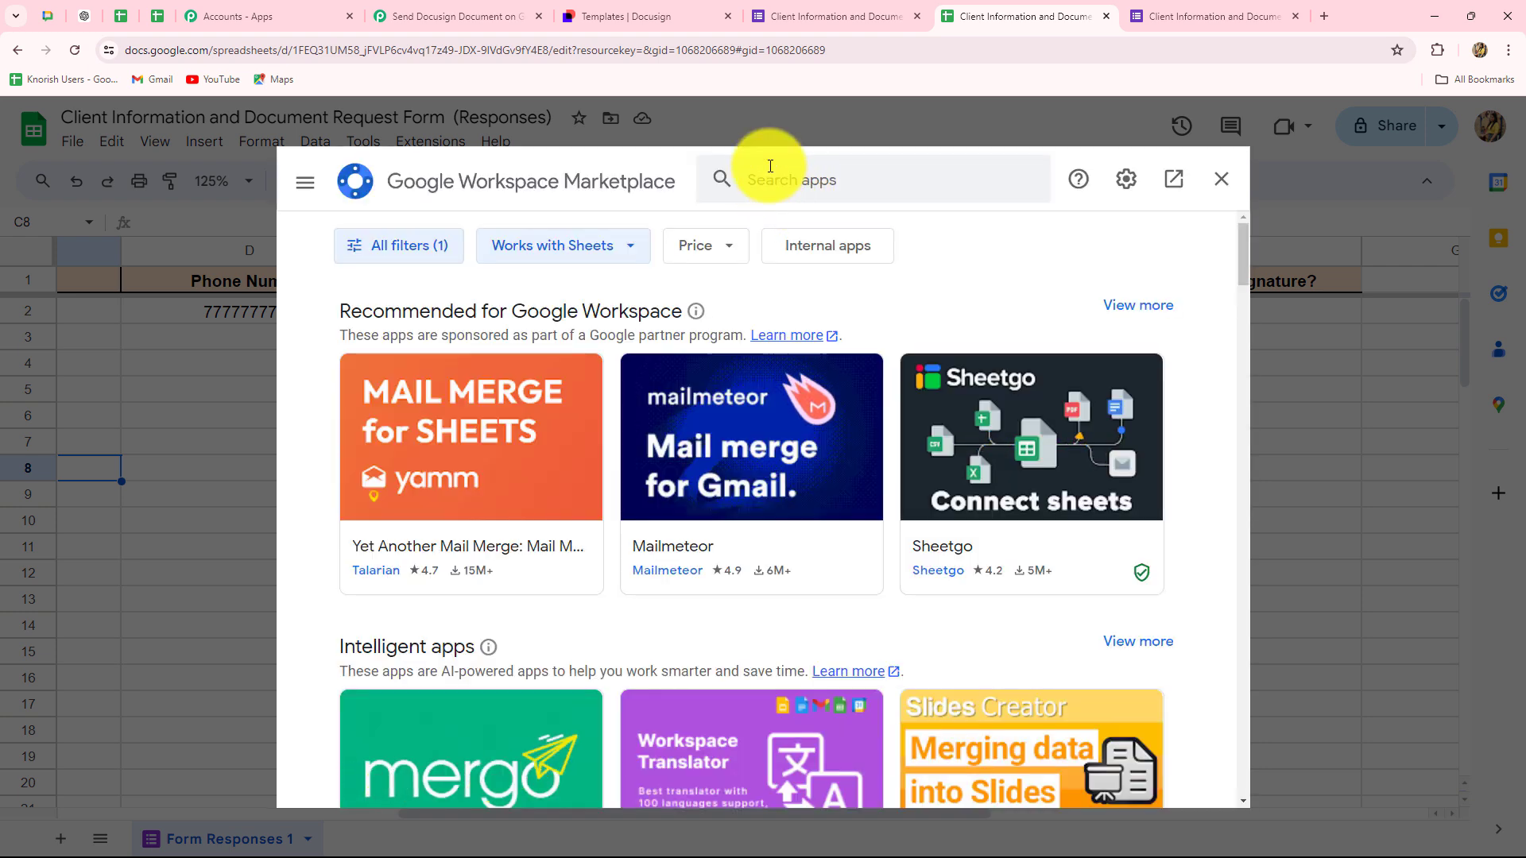
# - Find 'Pabbly Connect Webhooks' in the Marketplace, confirm it shows Installed, and close the Marketplace
pyautogui.click(770, 166)
pyautogui.write('Pabbly C')
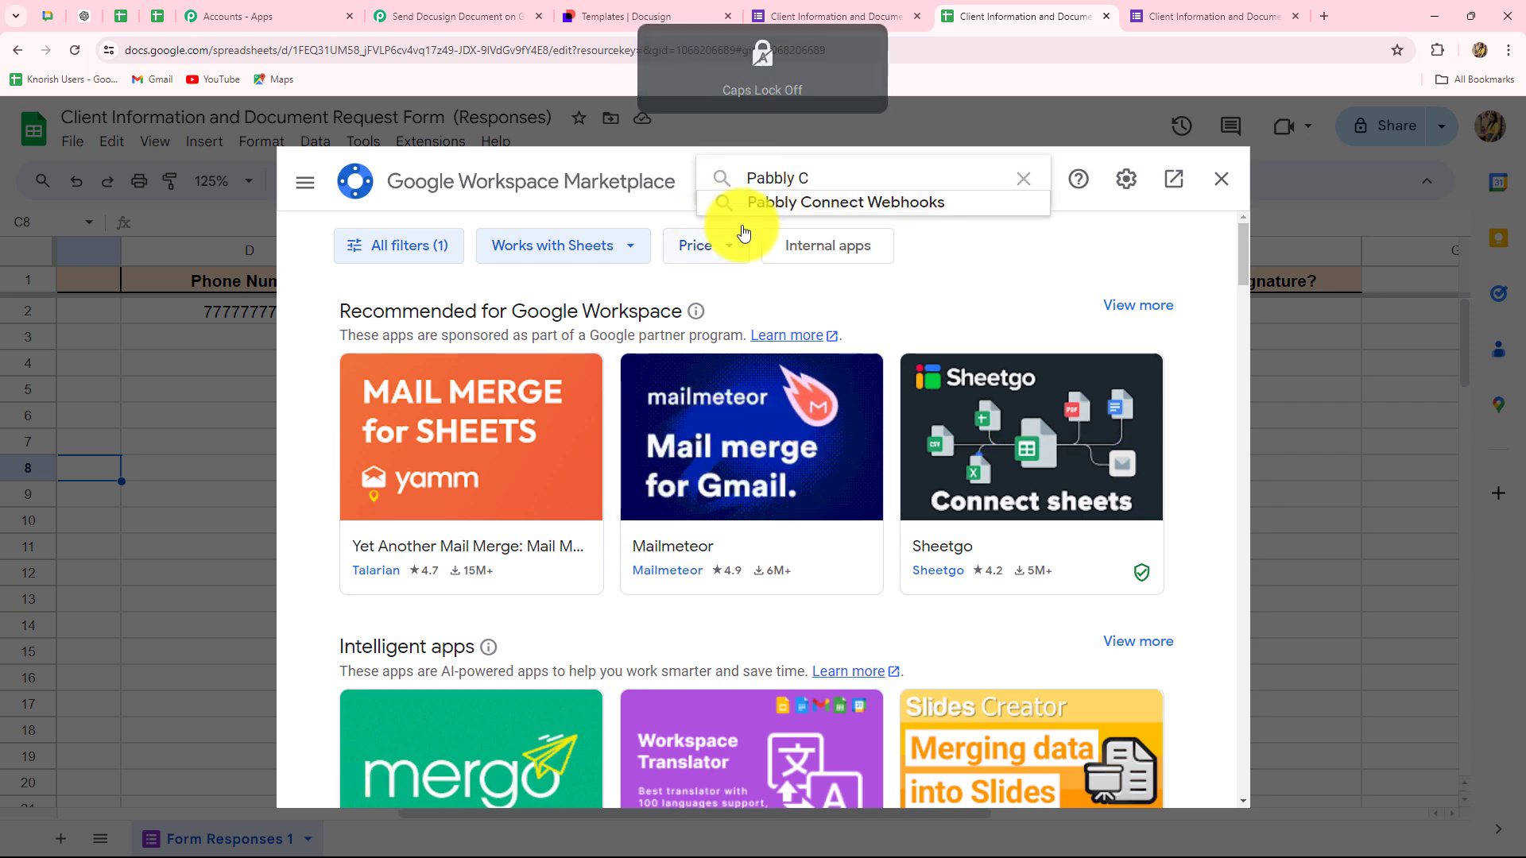
pyautogui.click(755, 199)
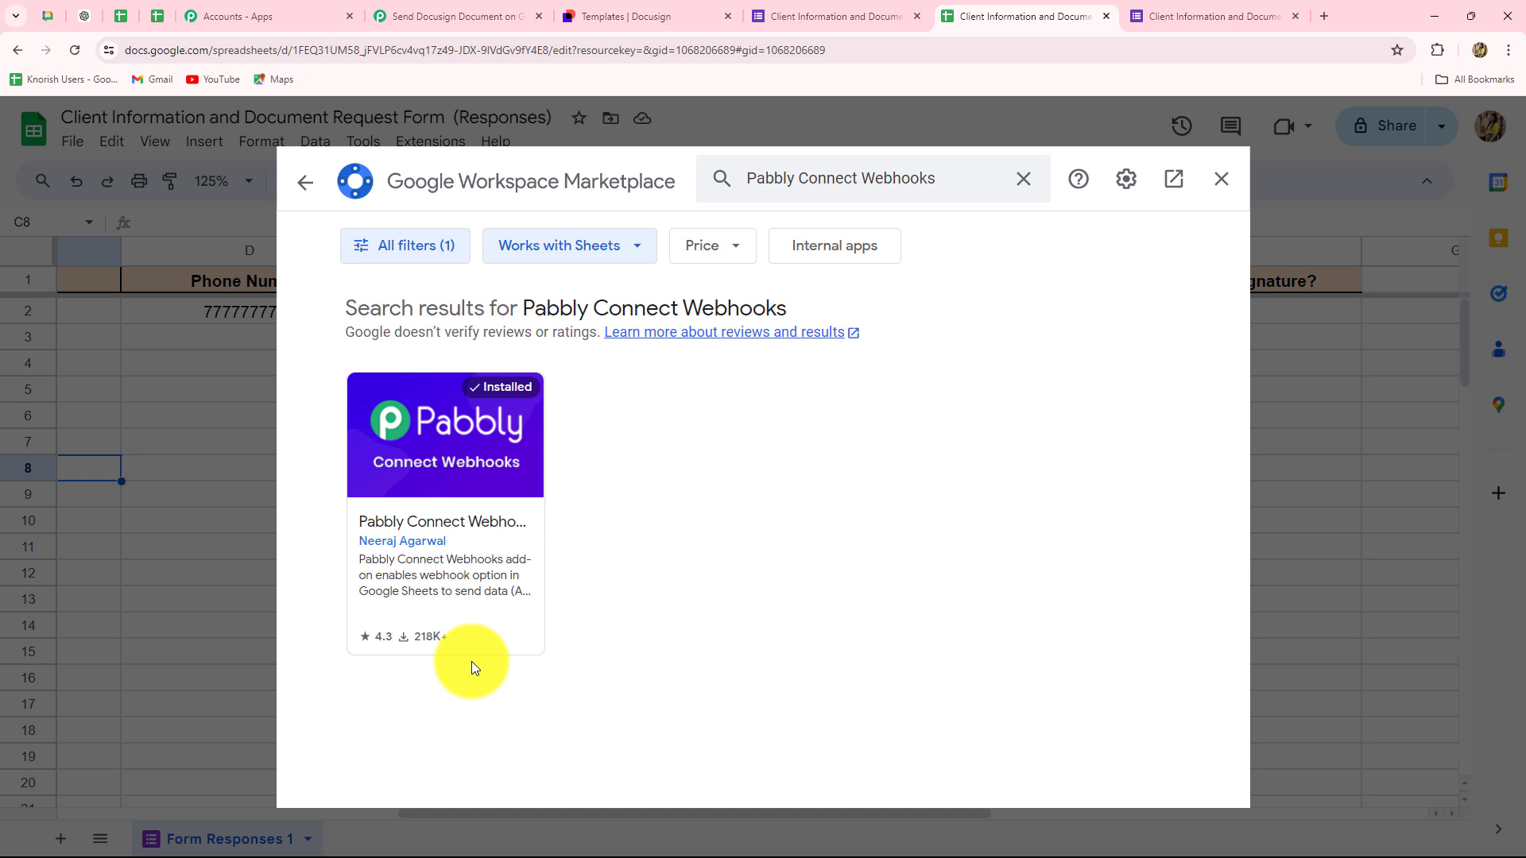
pyautogui.click(1221, 179)
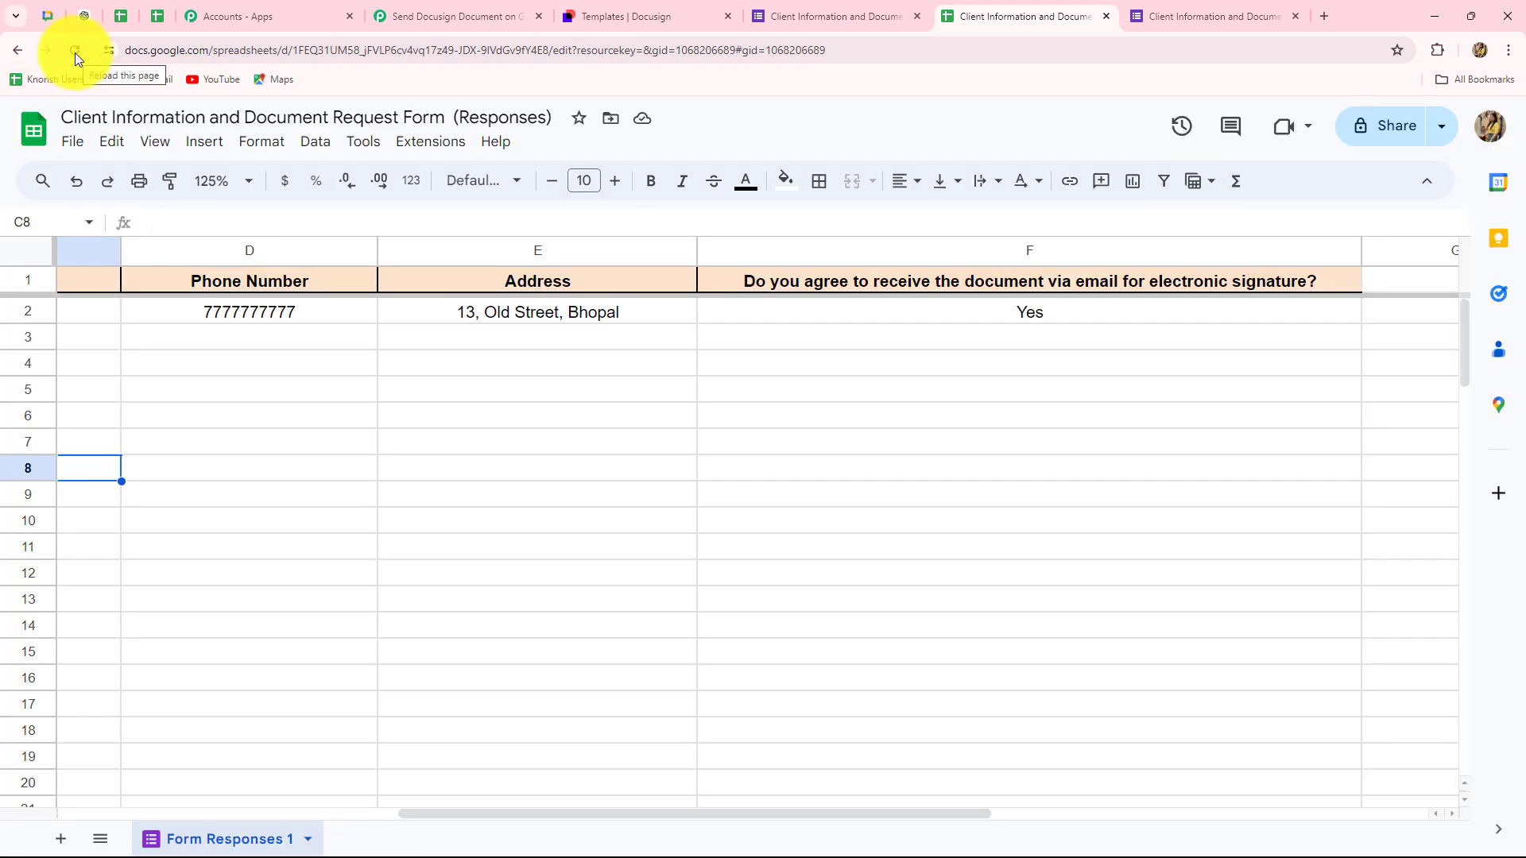
# - Open the Pabbly Connect Webhooks Initial Setup and paste in the Pabbly webhook URL
pyautogui.click(430, 142)
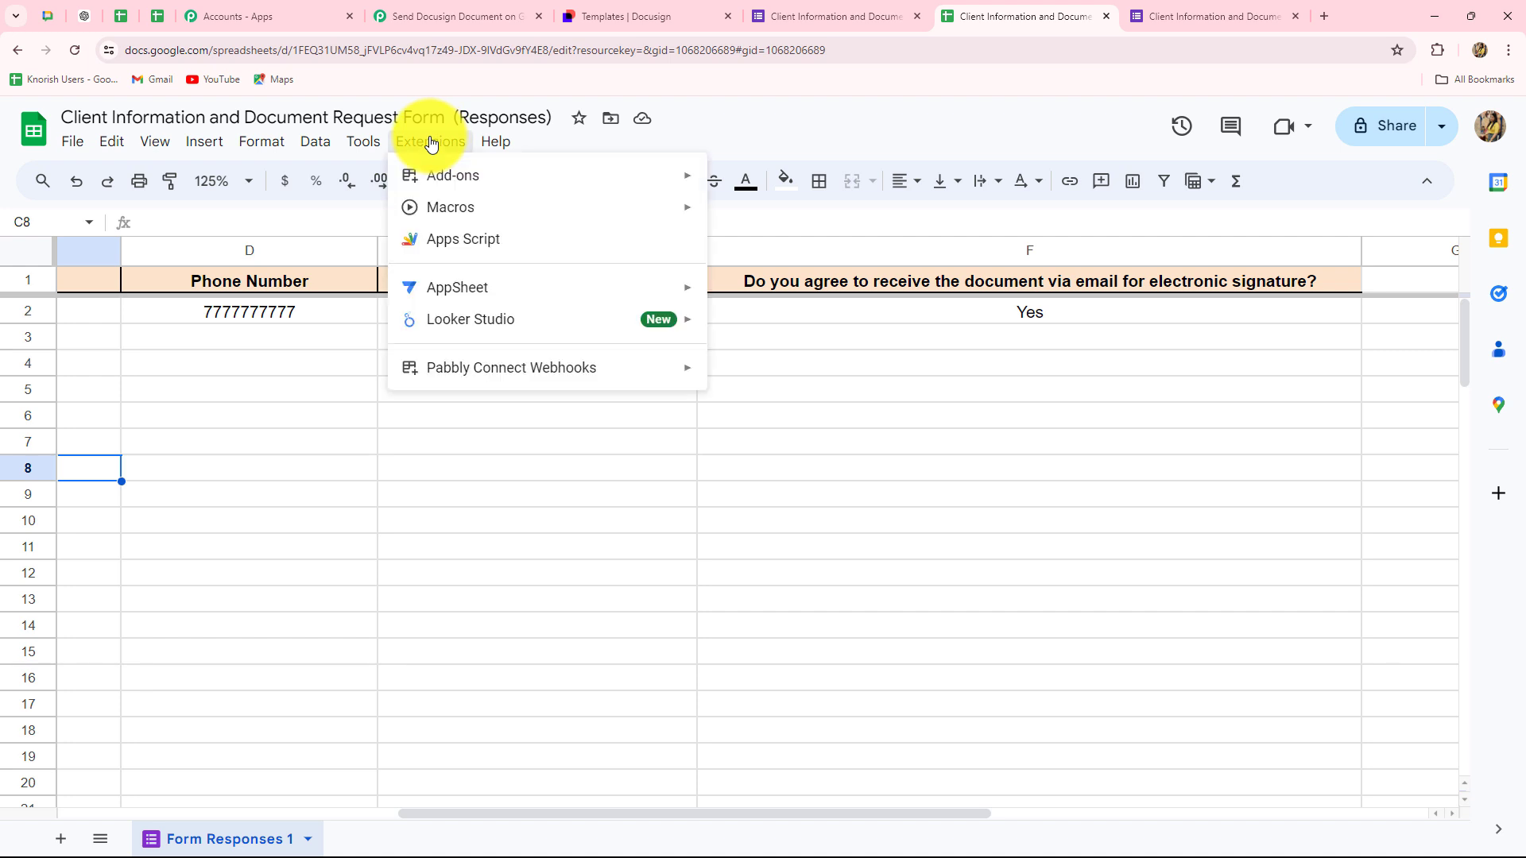
pyautogui.moveTo(428, 368)
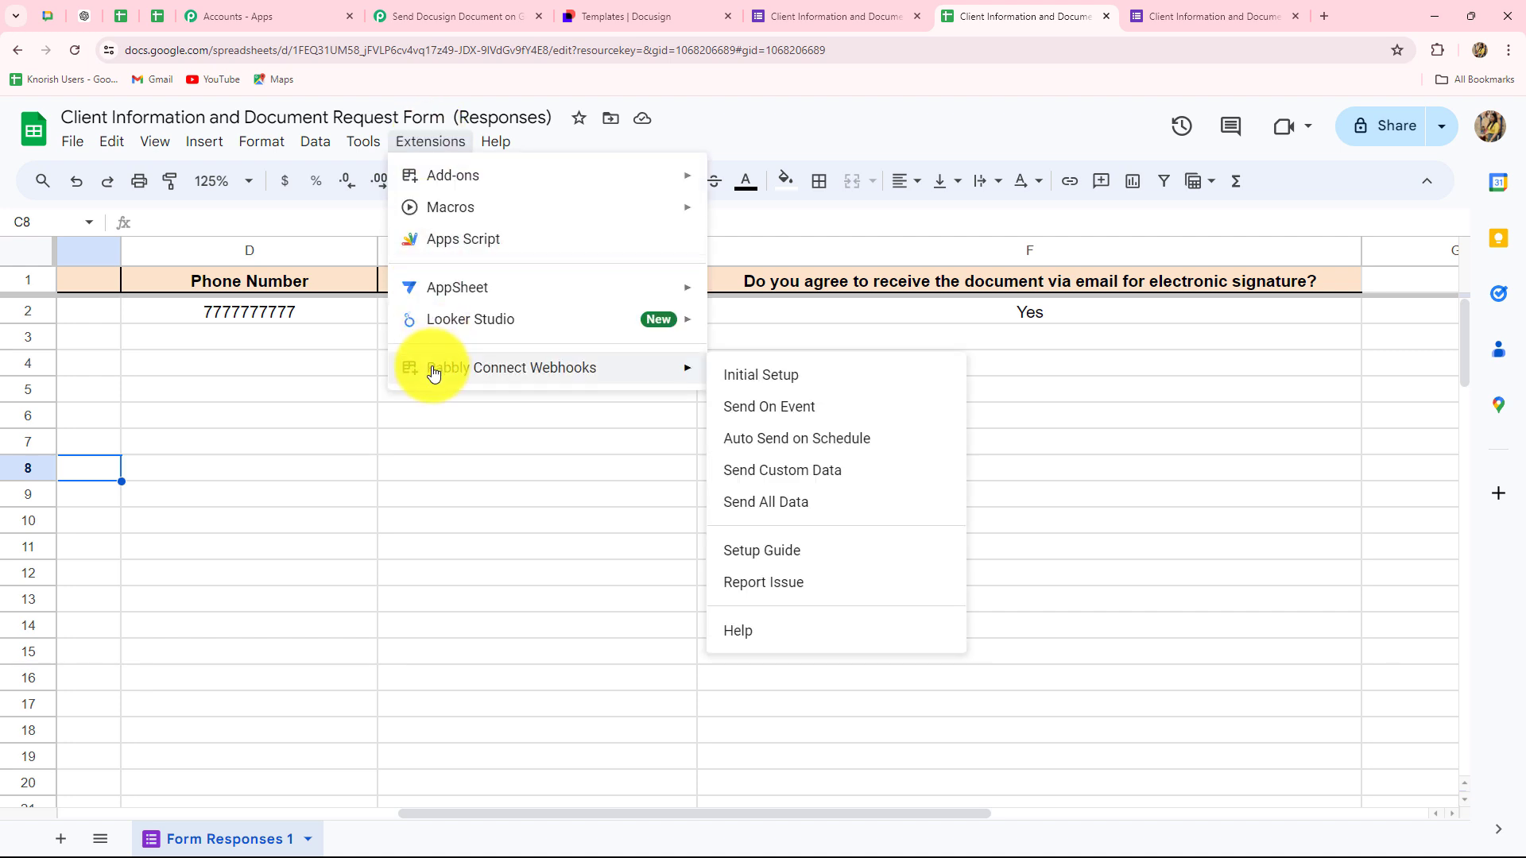
pyautogui.click(739, 375)
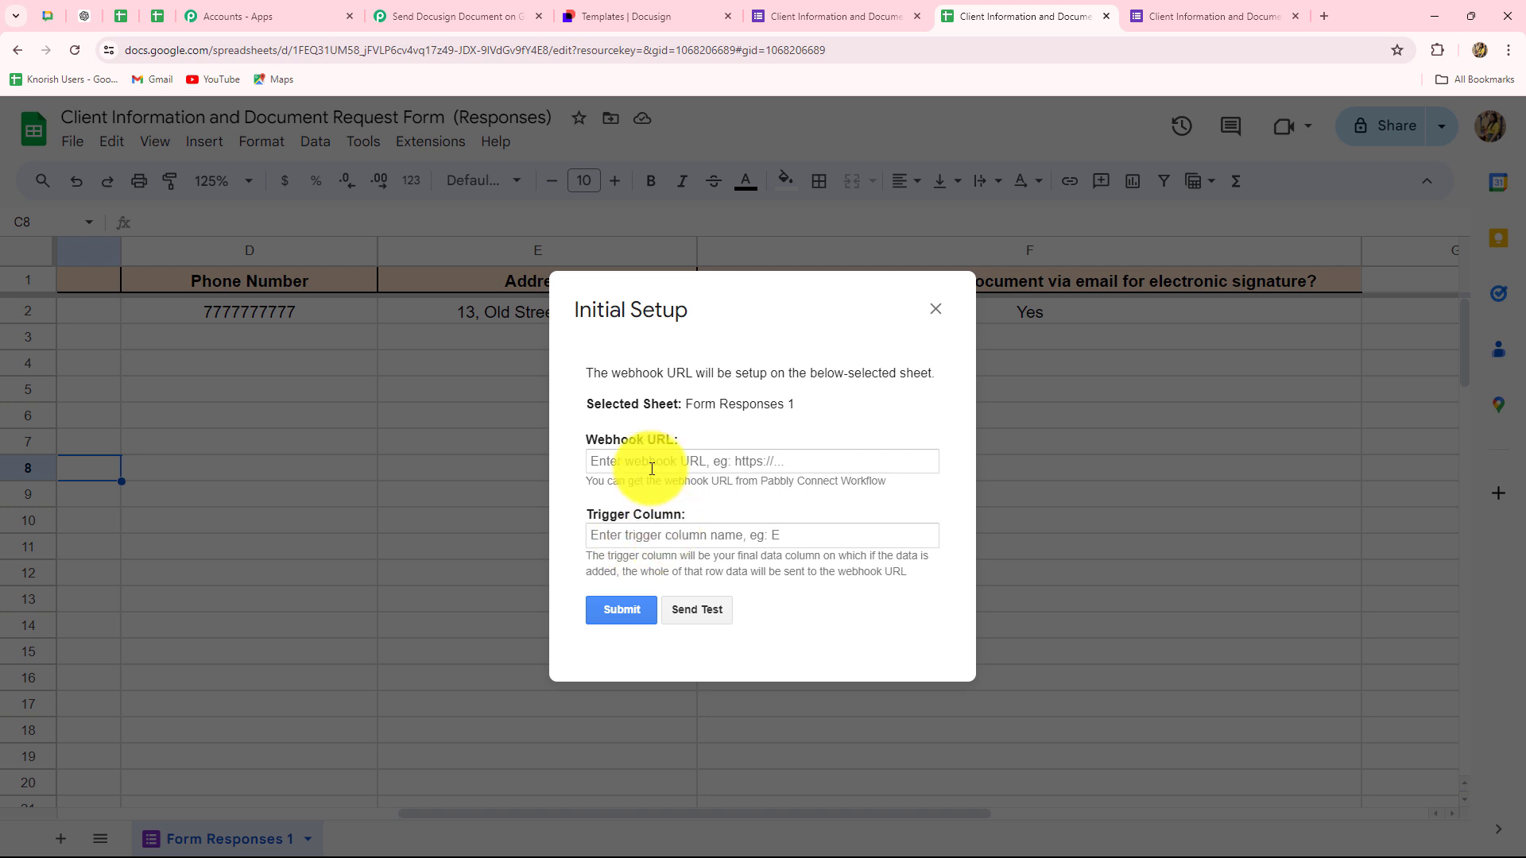
pyautogui.click(651, 468)
pyautogui.hotkey('ctrl', 'v')
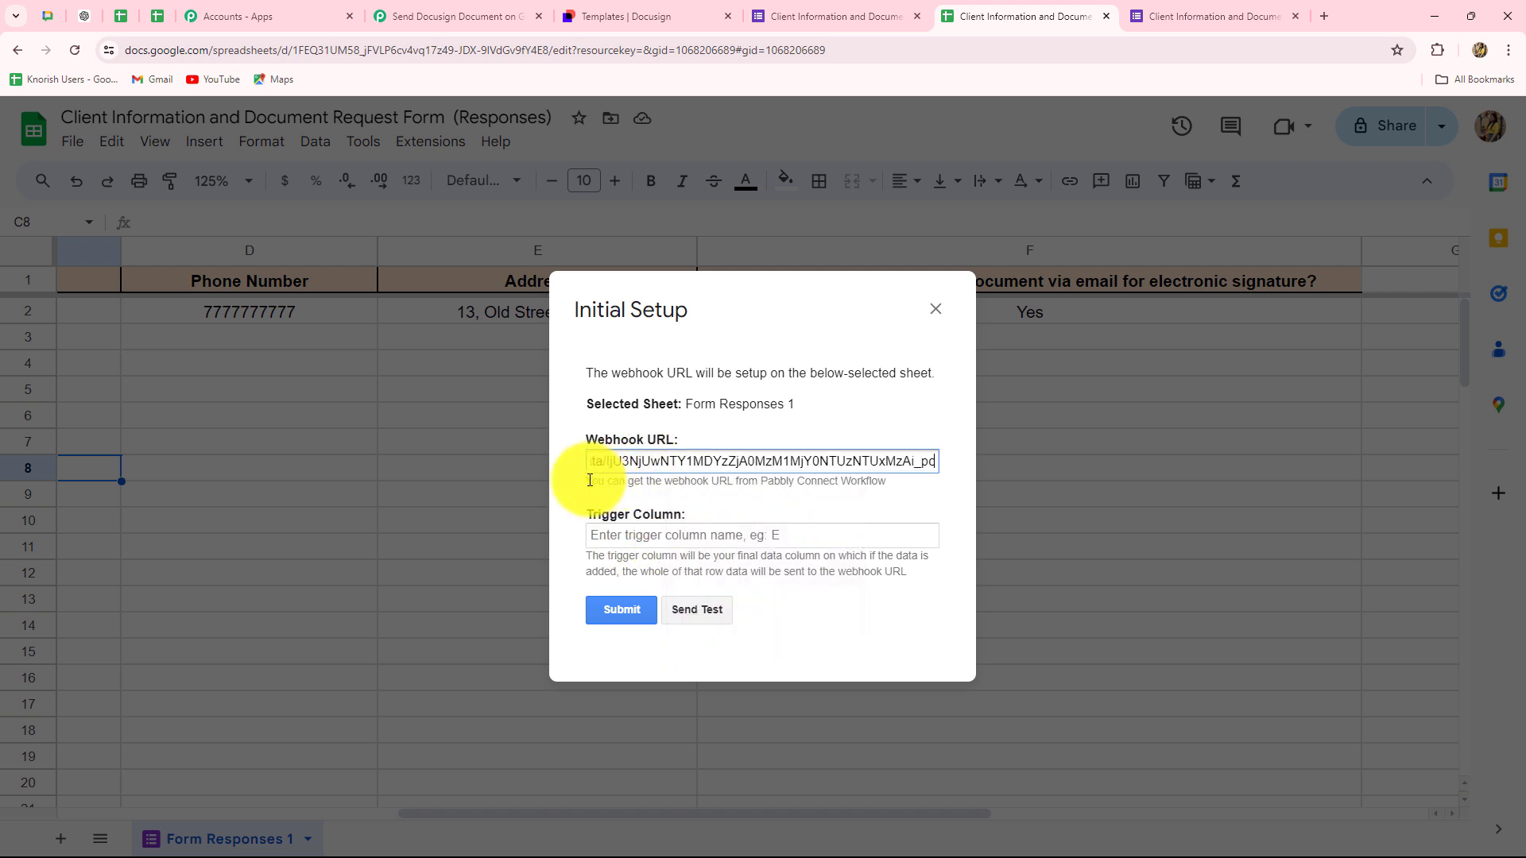
pyautogui.click(566, 488)
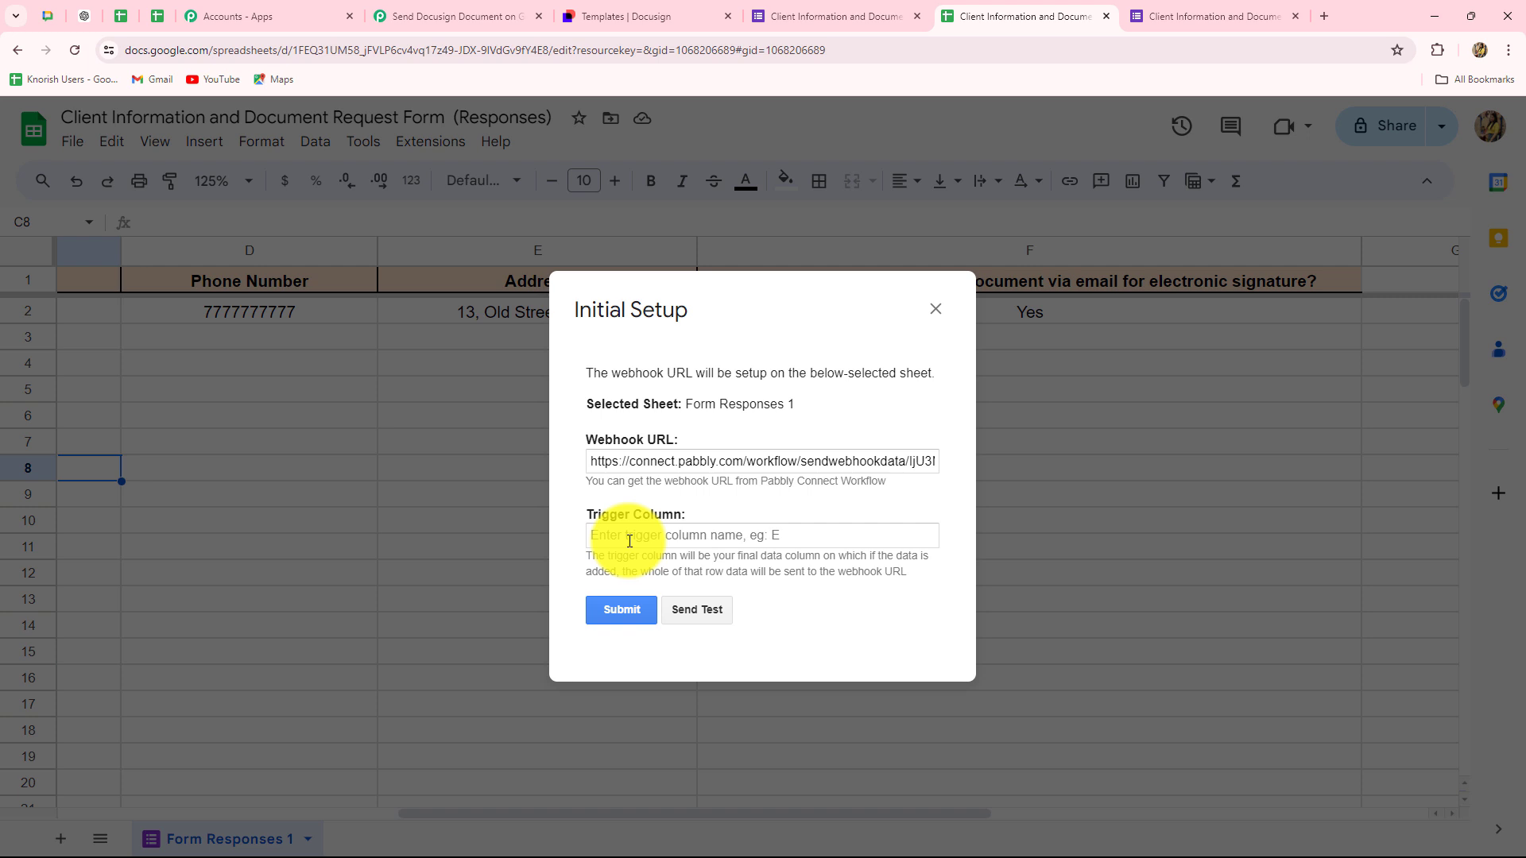
# - Set the trigger column to F, send test data to the webhook, and submit the setup
pyautogui.click(608, 537)
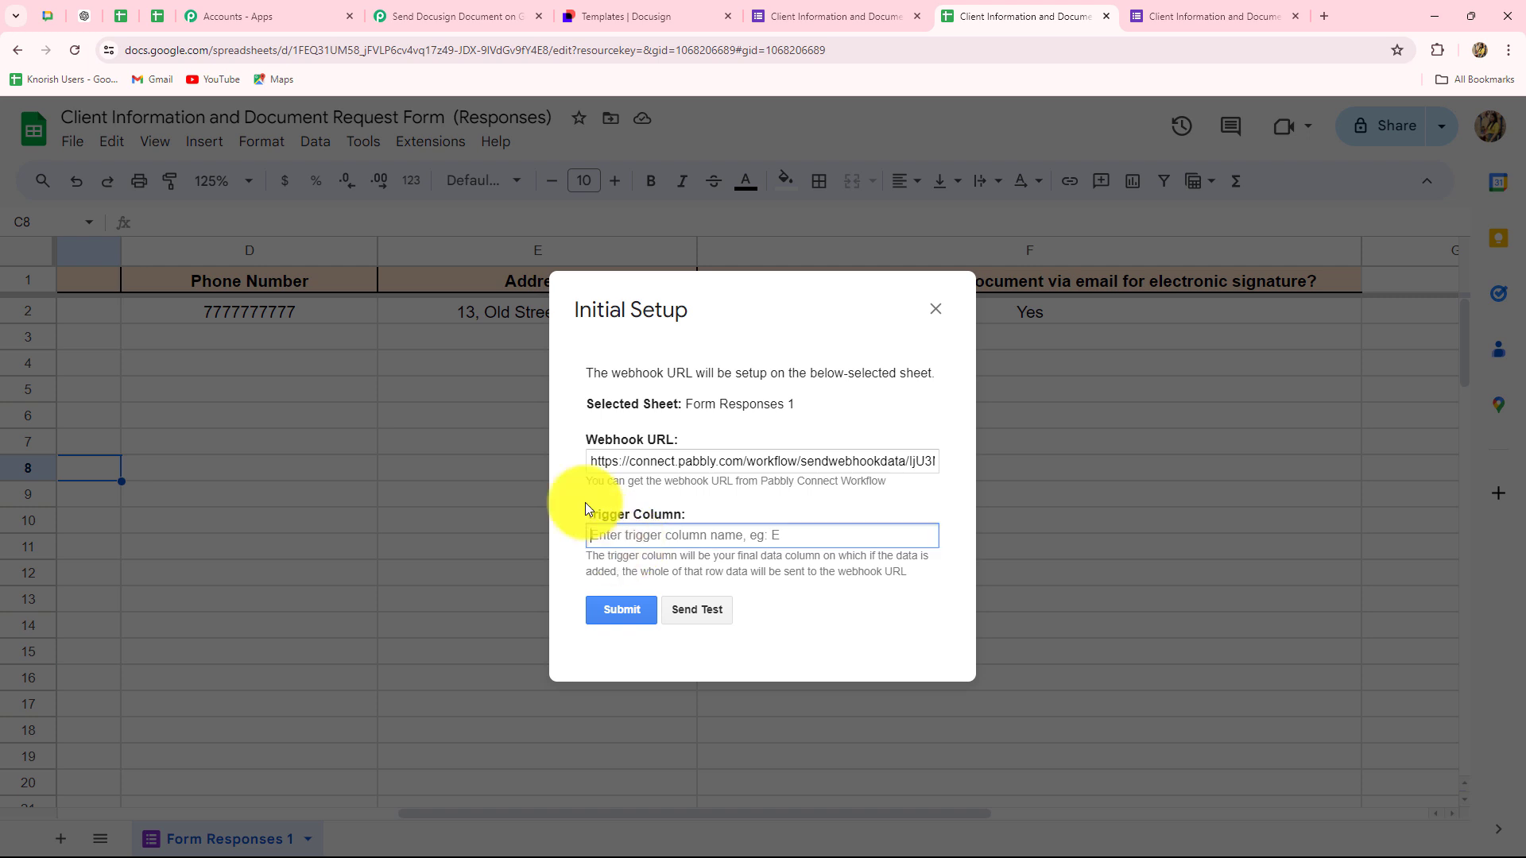
pyautogui.press('capslock')
pyautogui.write('F')
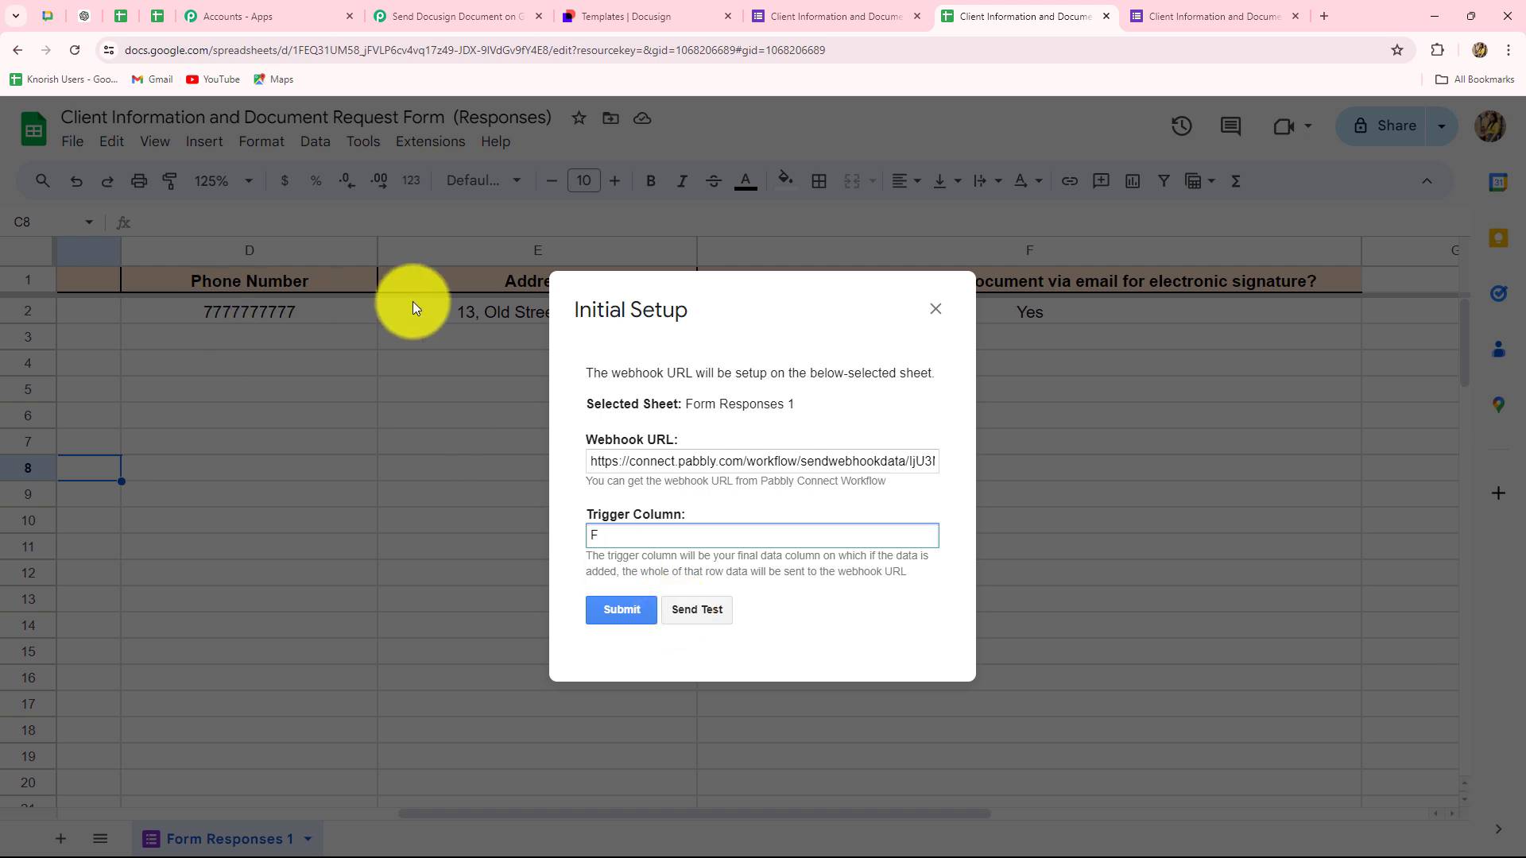
pyautogui.click(710, 609)
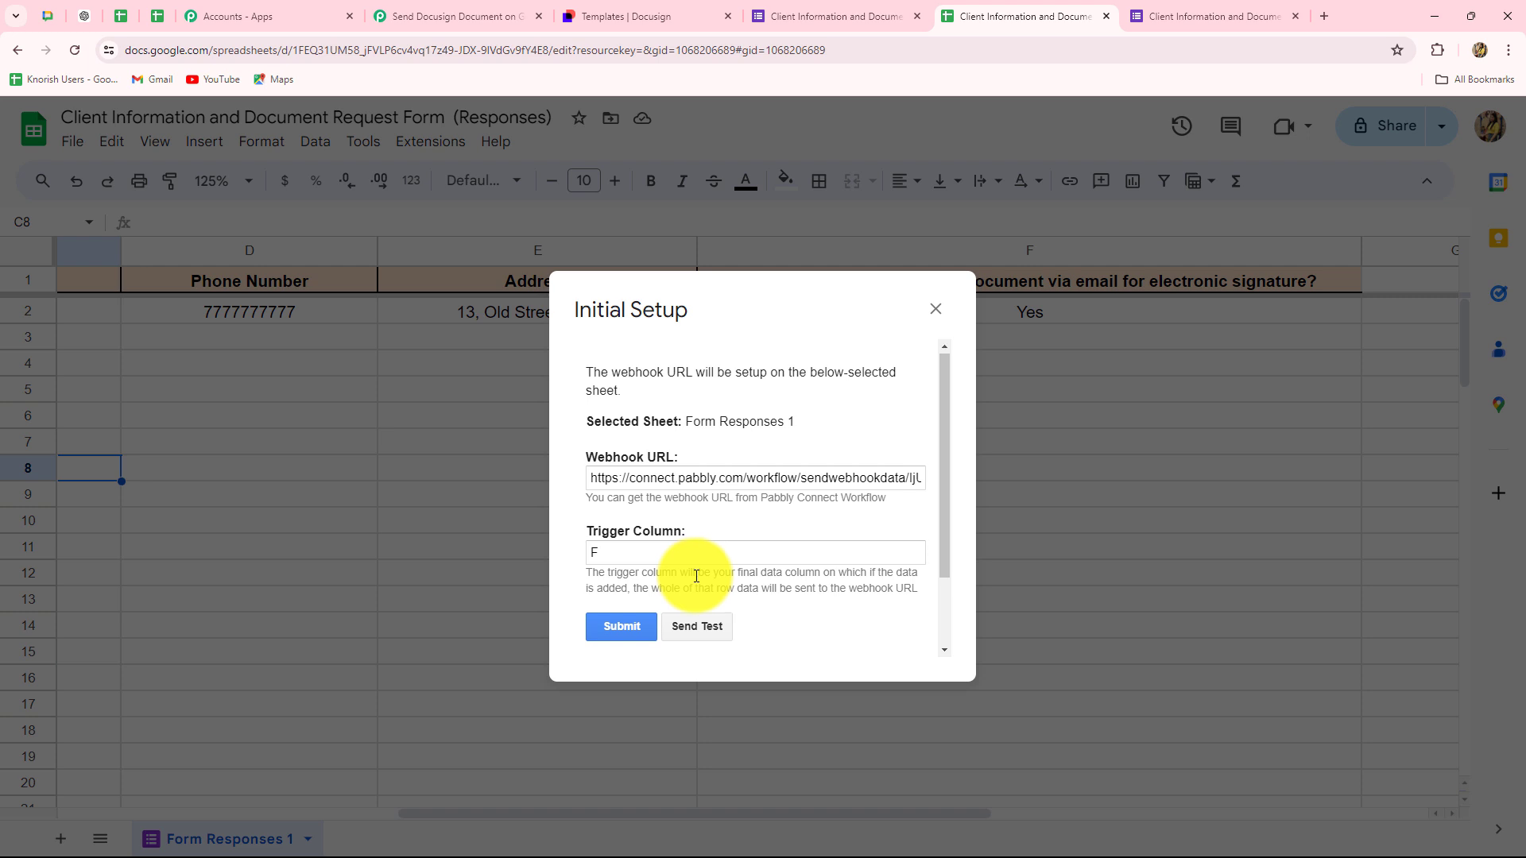
pyautogui.scroll(-1, 695, 585)
pyautogui.click(641, 539)
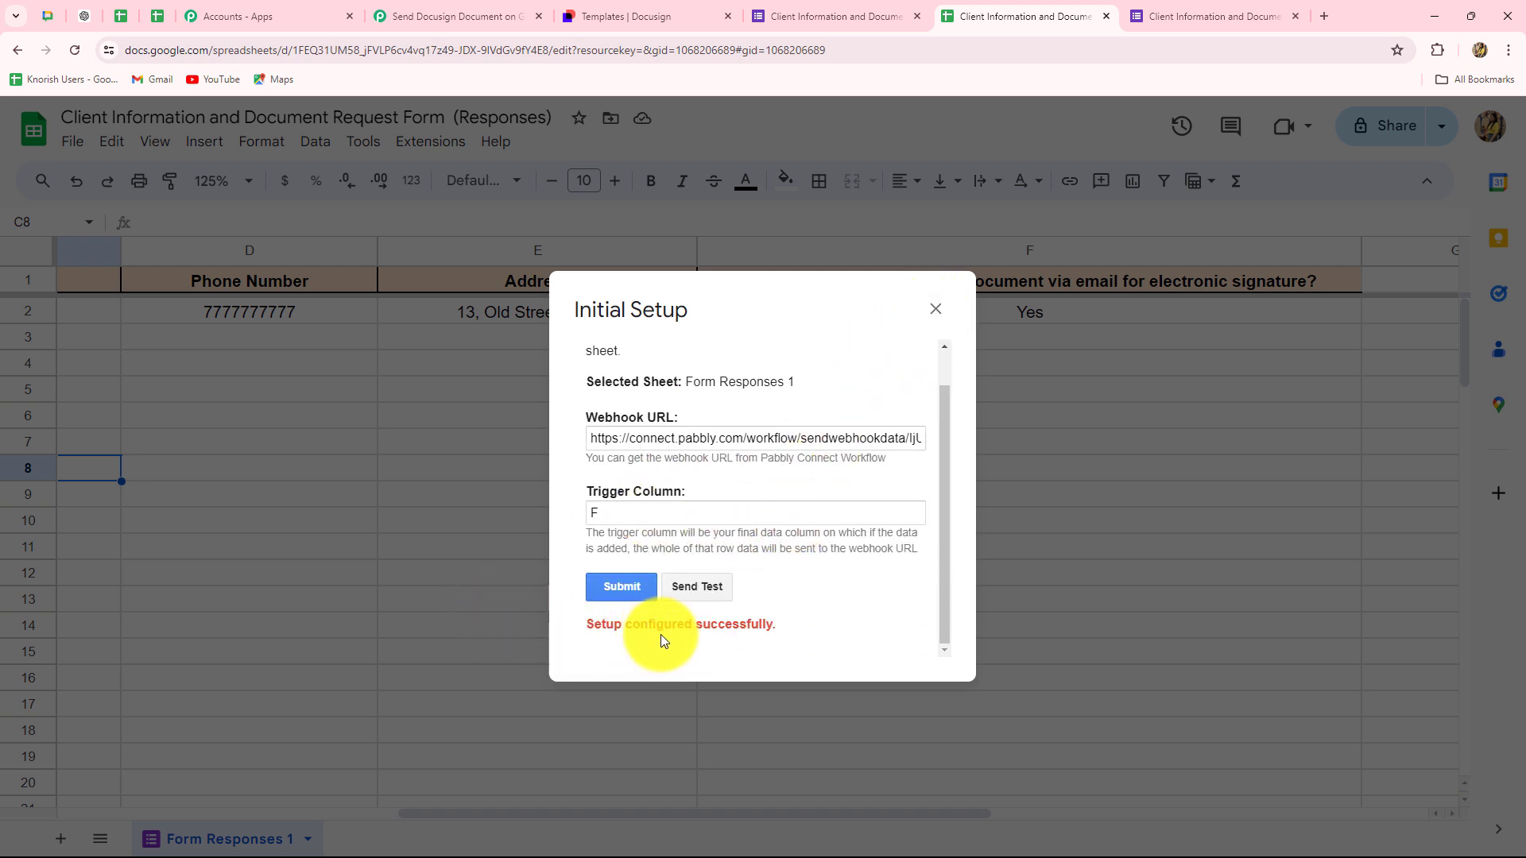
# - Review the received TriggerColumn F, Timestamp, SheetID and RowIndex values in Pabbly
pyautogui.click(935, 310)
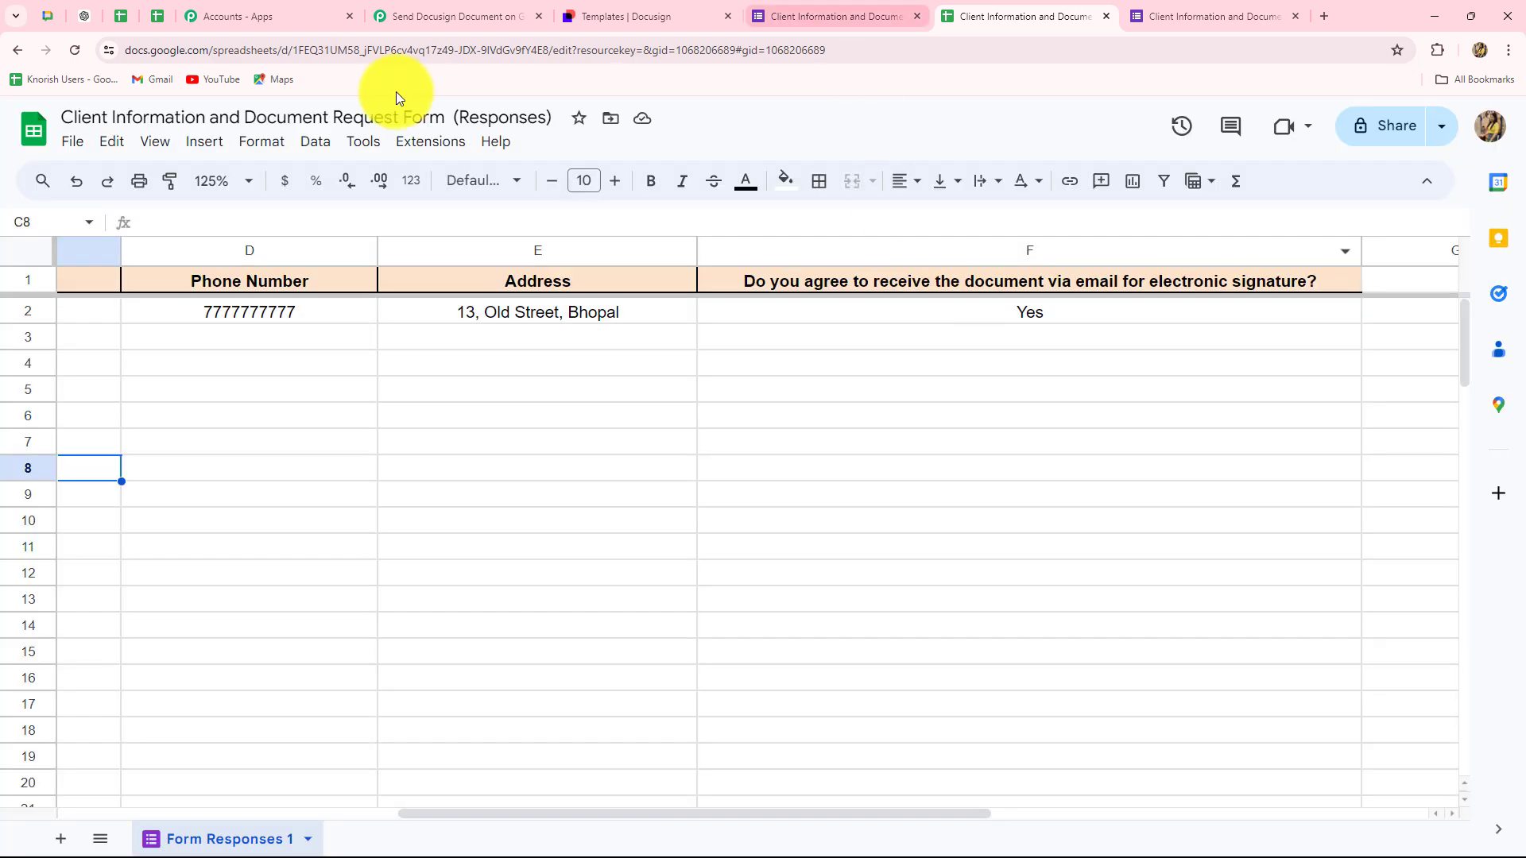
pyautogui.click(449, 15)
pyautogui.scroll(-6, 1328, 383)
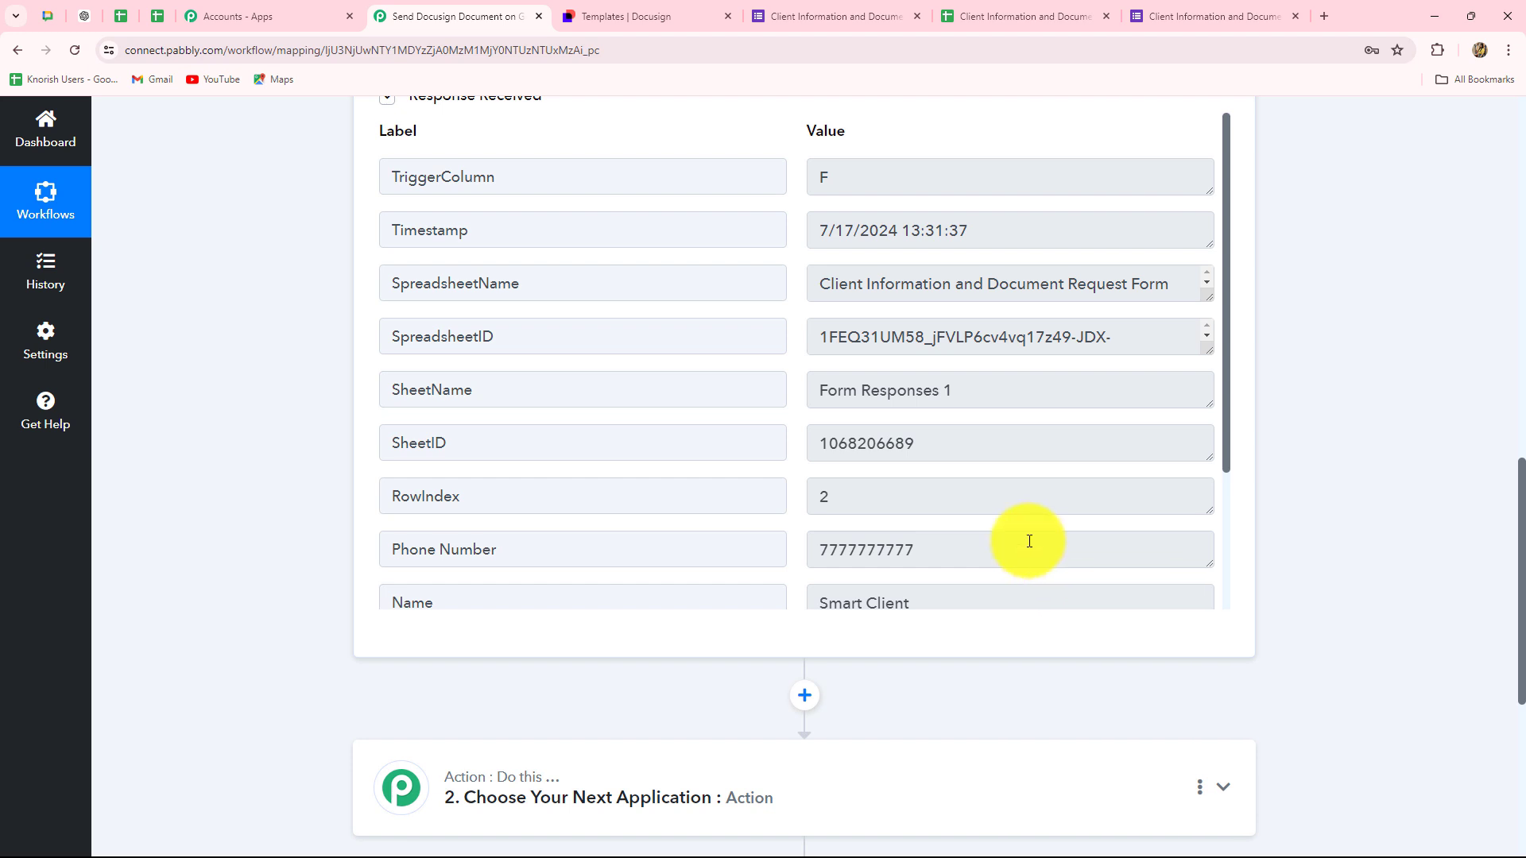
pyautogui.moveTo(842, 171); pyautogui.dragTo(798, 174)
pyautogui.moveTo(1009, 231); pyautogui.dragTo(836, 386)
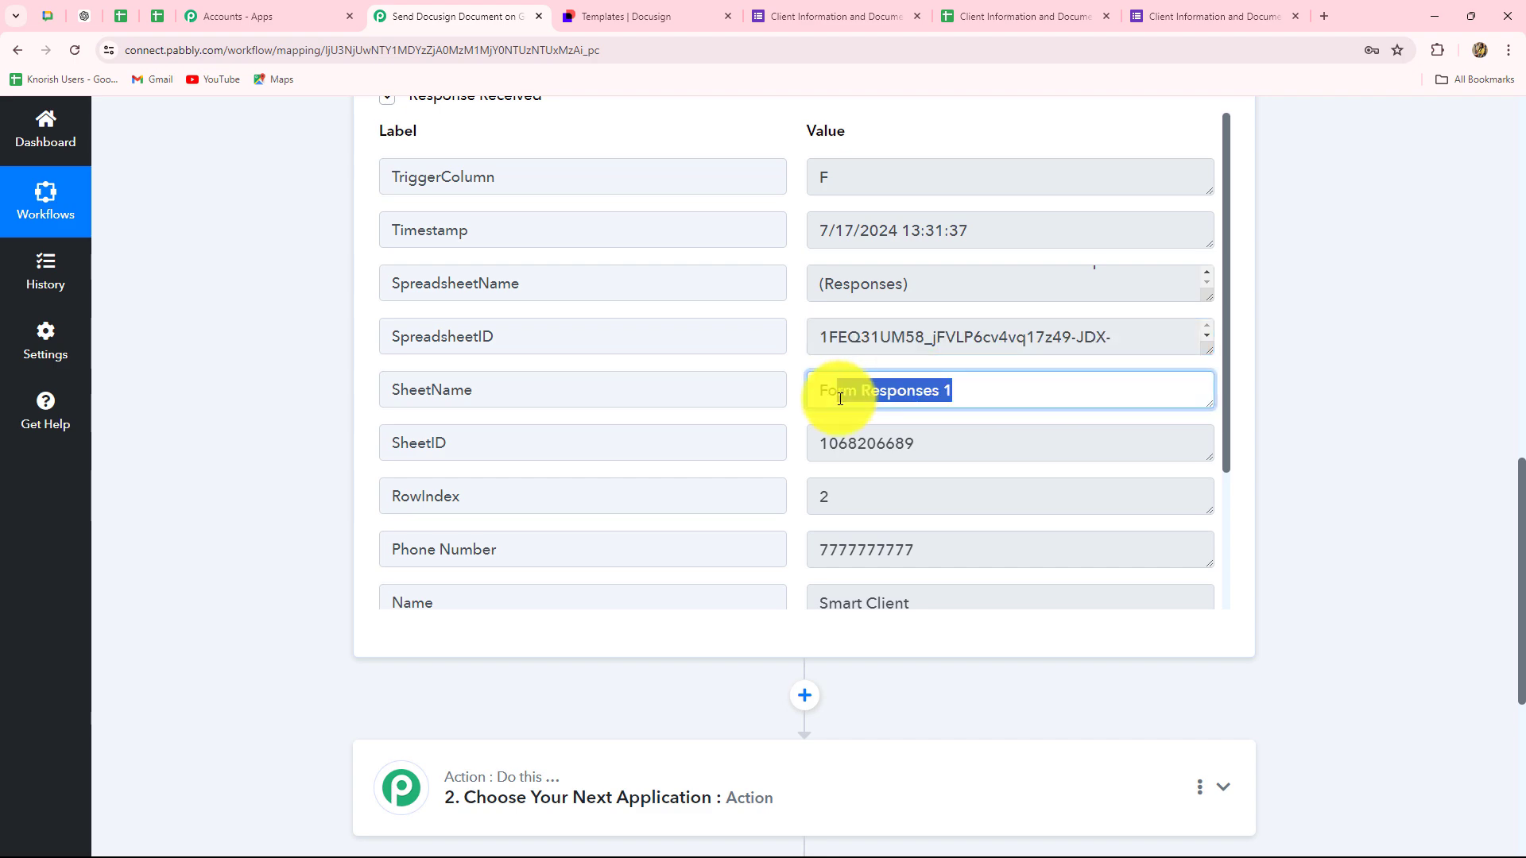
pyautogui.moveTo(807, 446); pyautogui.dragTo(874, 4)
# - Compare the received phone number, consent answer Yes and address against the responses sheet
pyautogui.click(1026, 16)
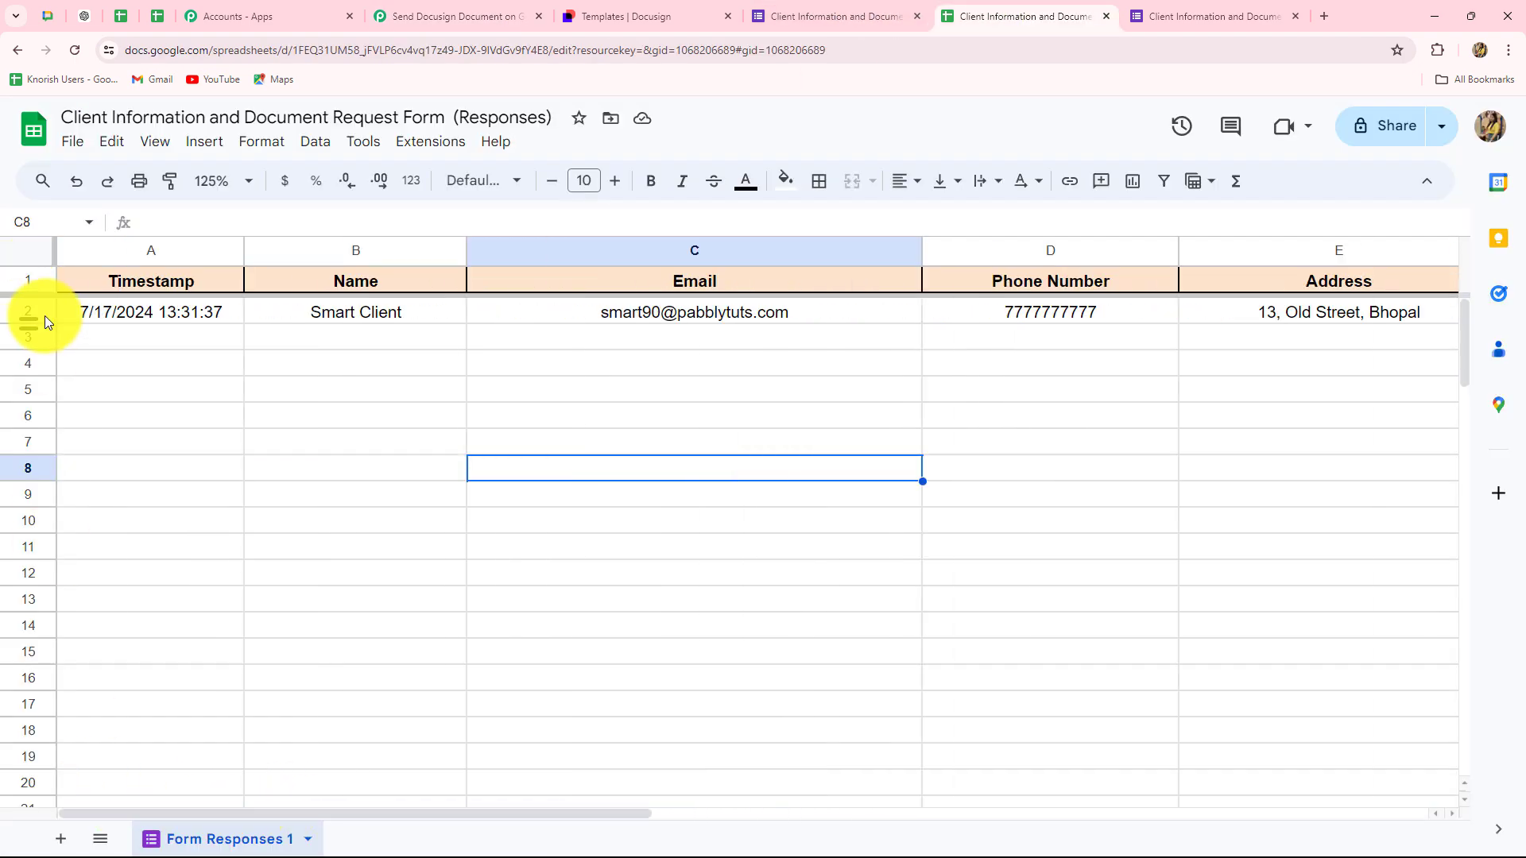
pyautogui.click(437, 17)
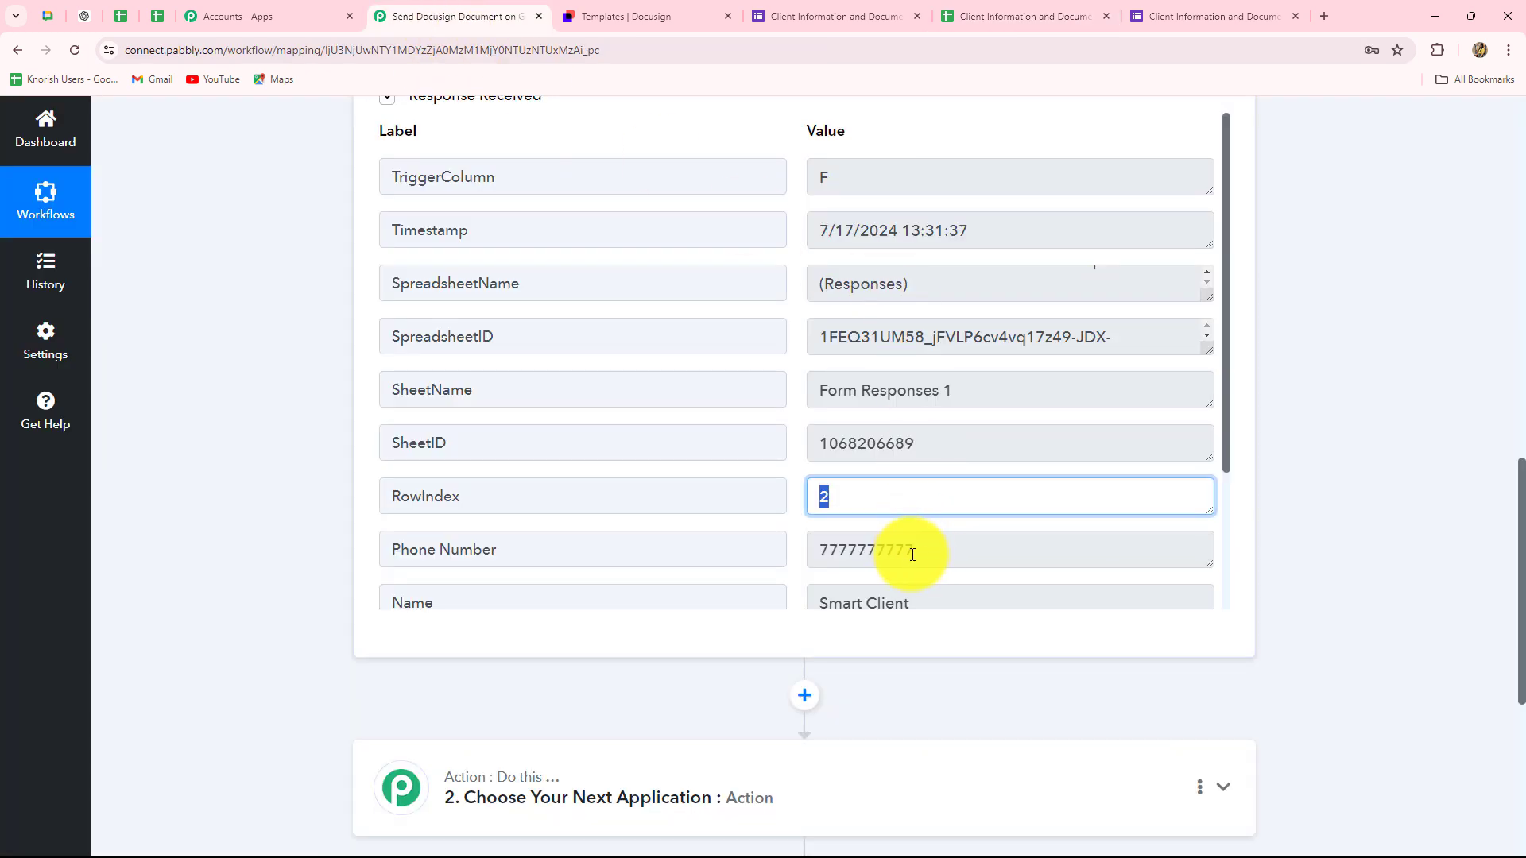
pyautogui.moveTo(914, 552); pyautogui.dragTo(725, 556)
pyautogui.scroll(-3, 829, 485)
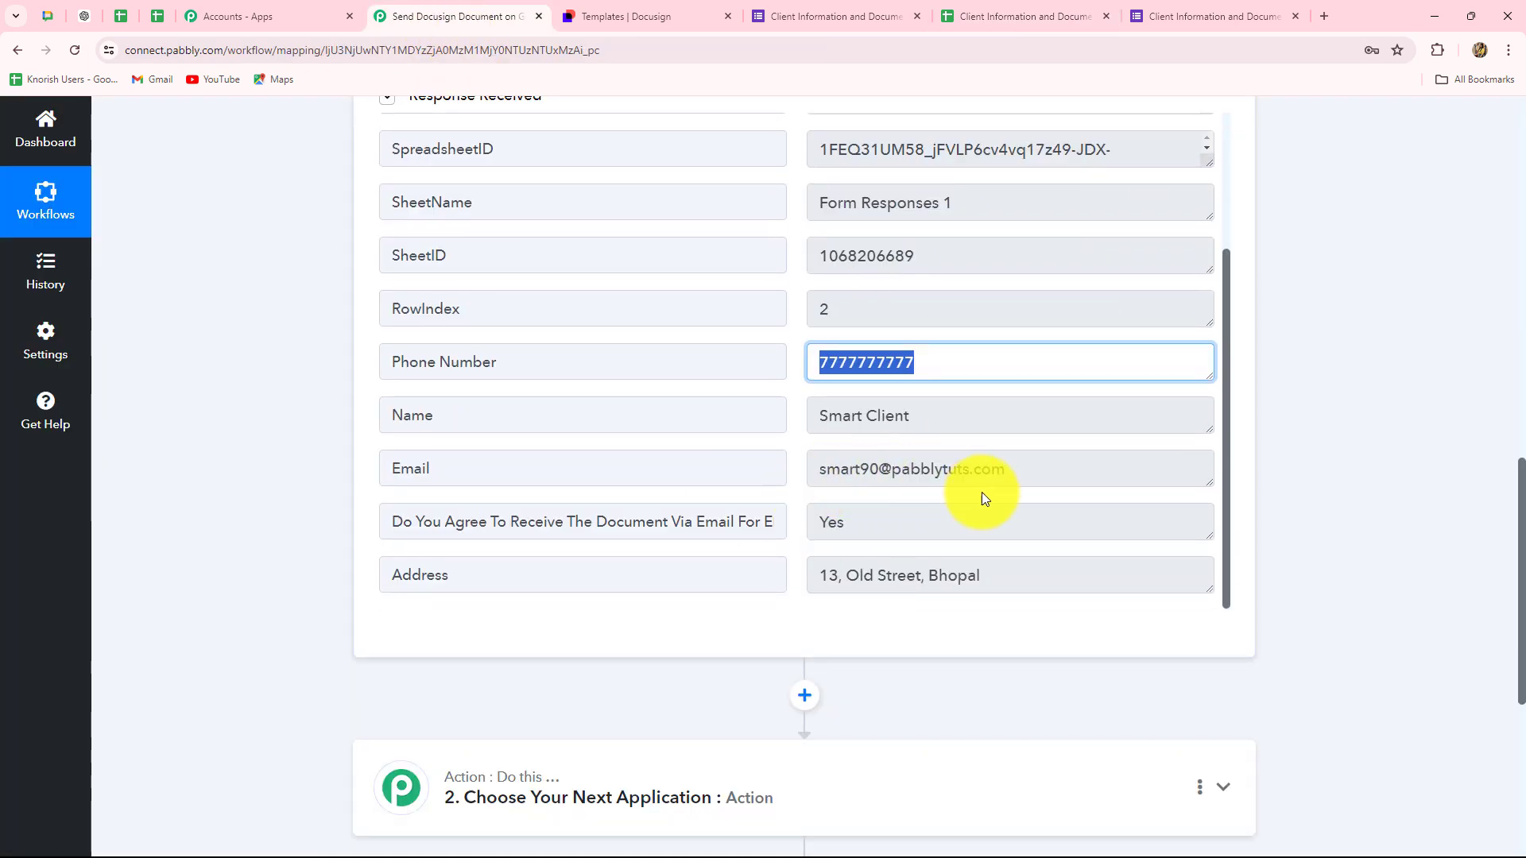
pyautogui.moveTo(836, 520); pyautogui.dragTo(782, 528)
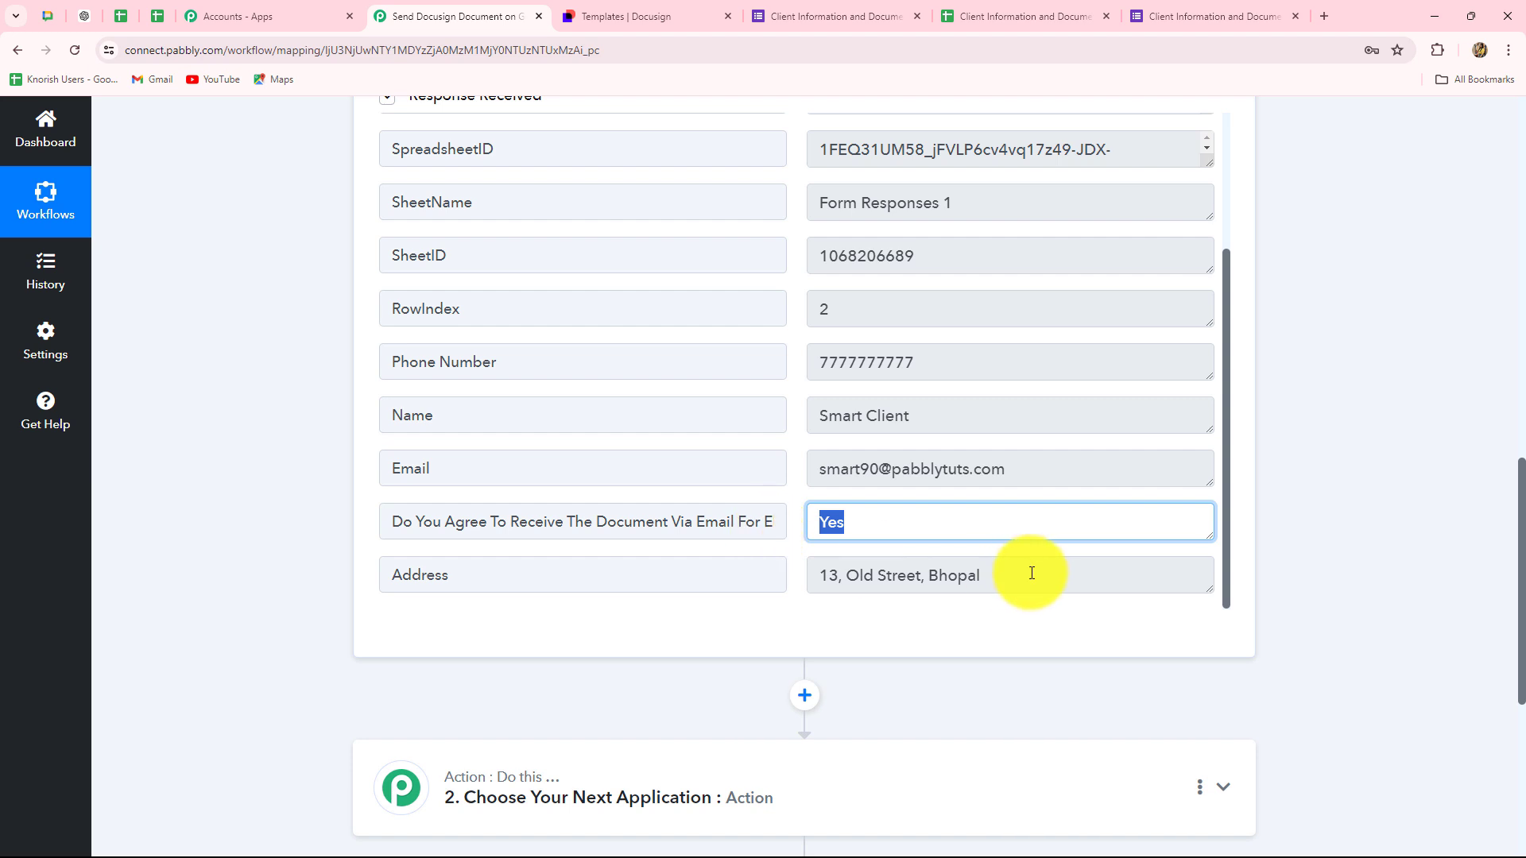
pyautogui.moveTo(1028, 574); pyautogui.dragTo(868, 376)
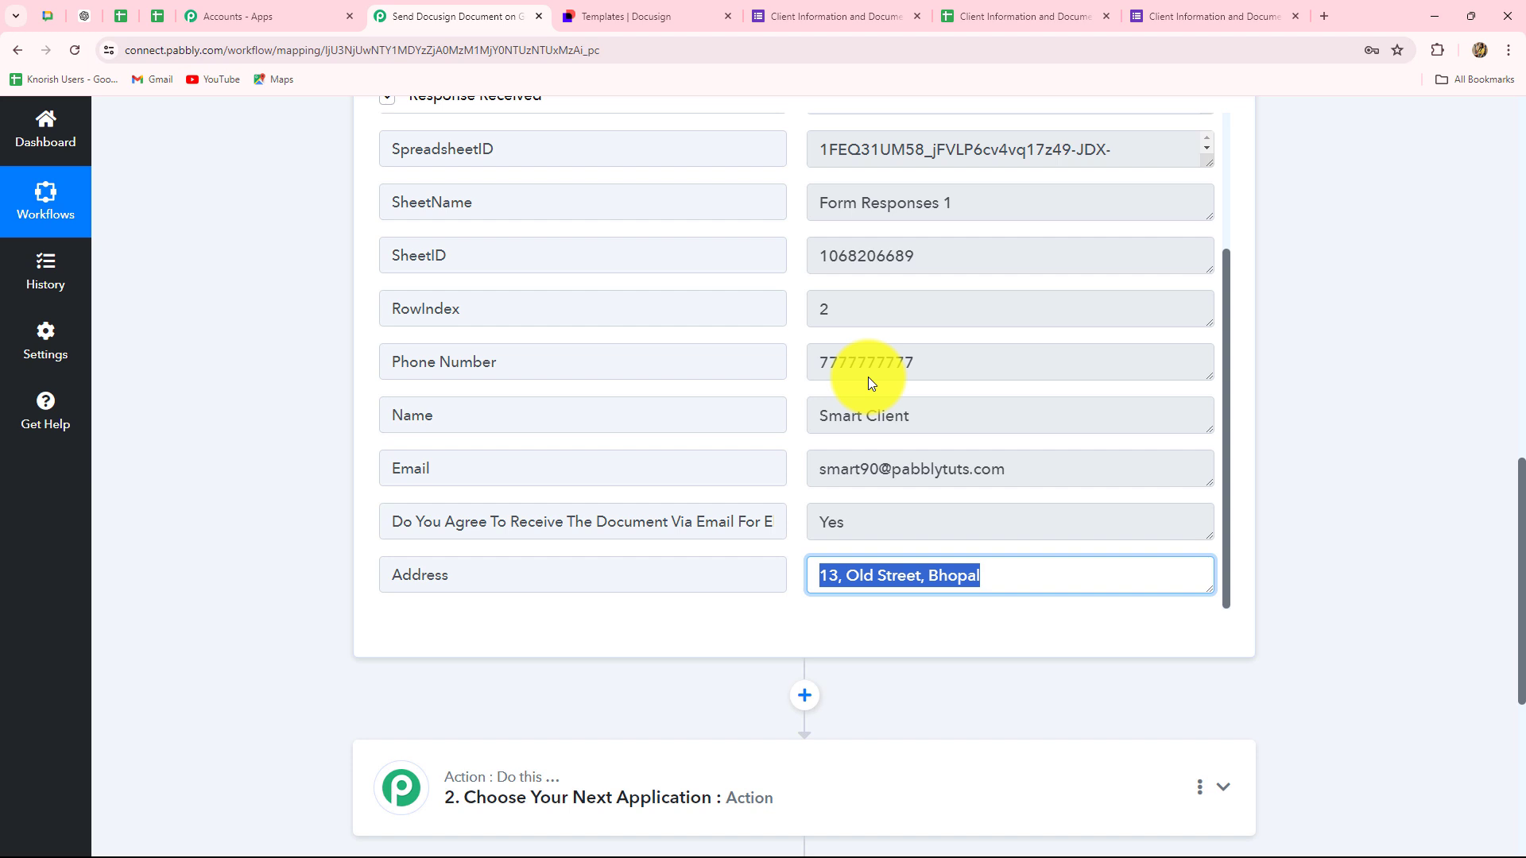
pyautogui.click(983, 8)
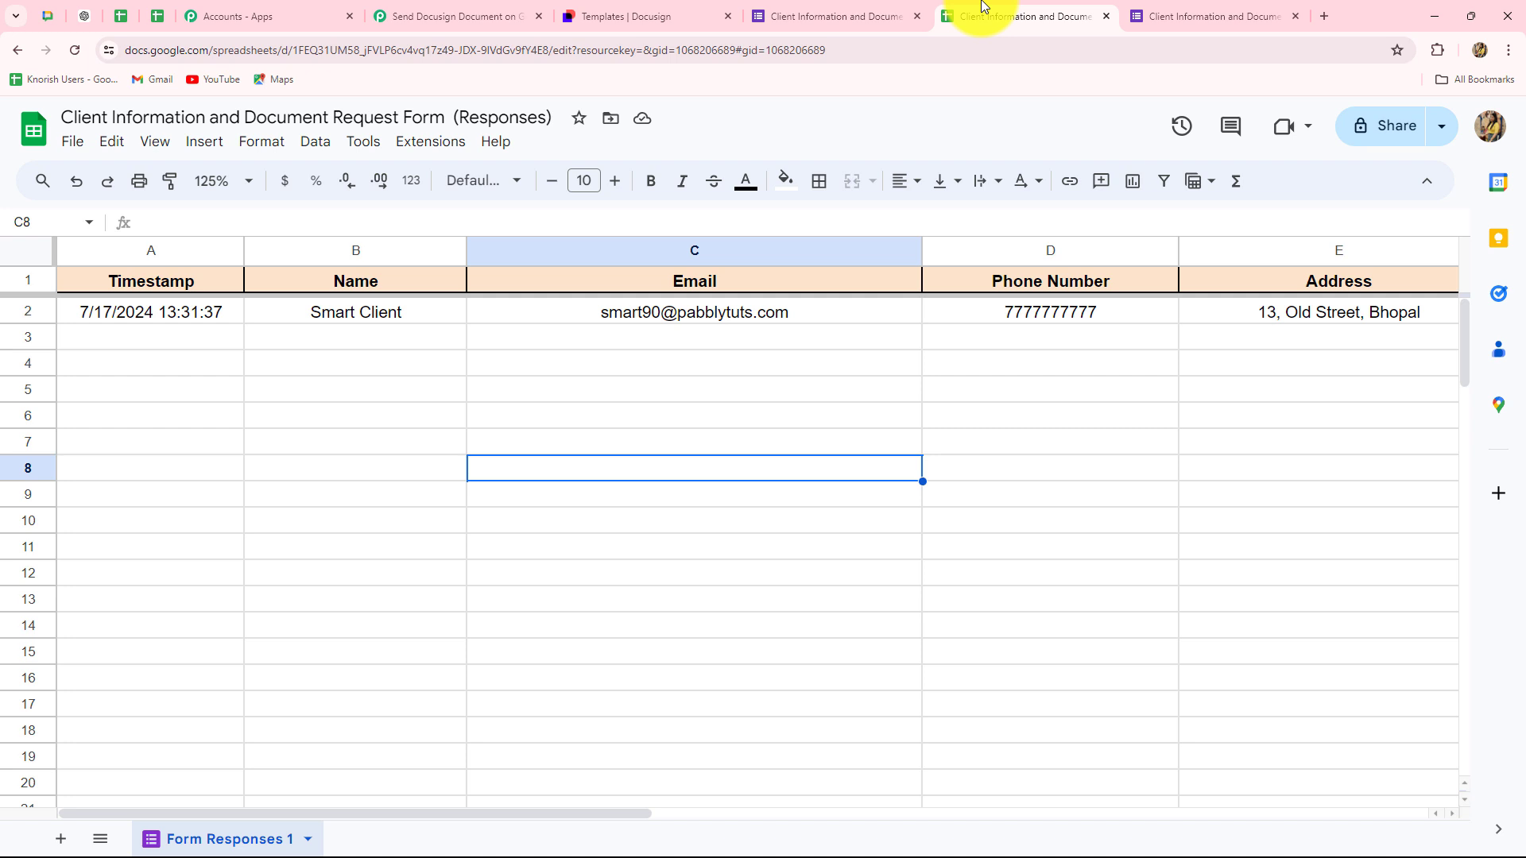
# - Set the Pabbly Connect Webhooks add-on to Send On Event, then return to the Pabbly workflow
pyautogui.click(411, 151)
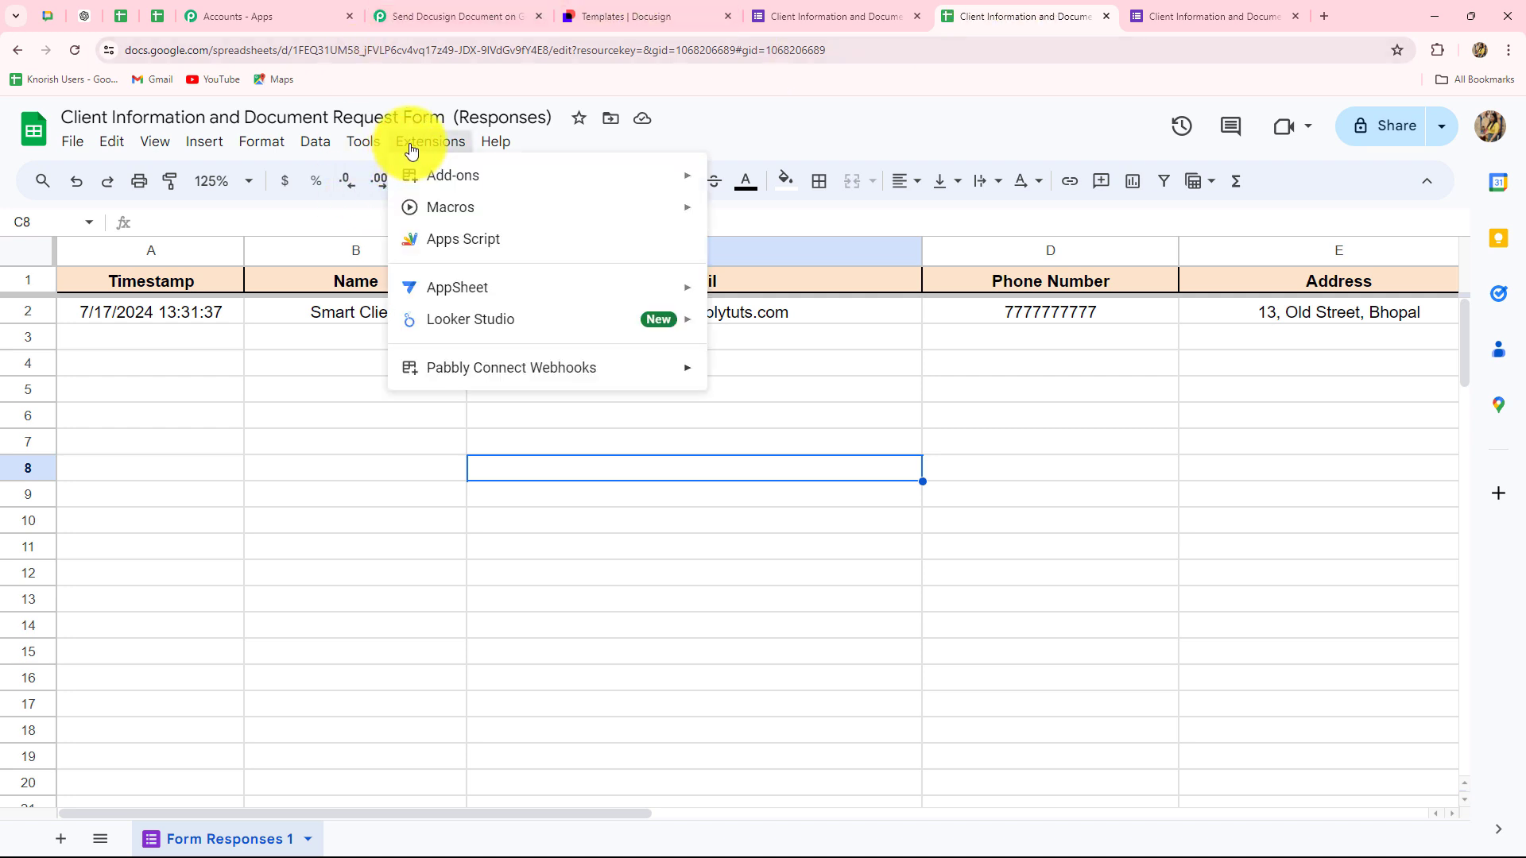
pyautogui.moveTo(445, 367)
pyautogui.click(725, 410)
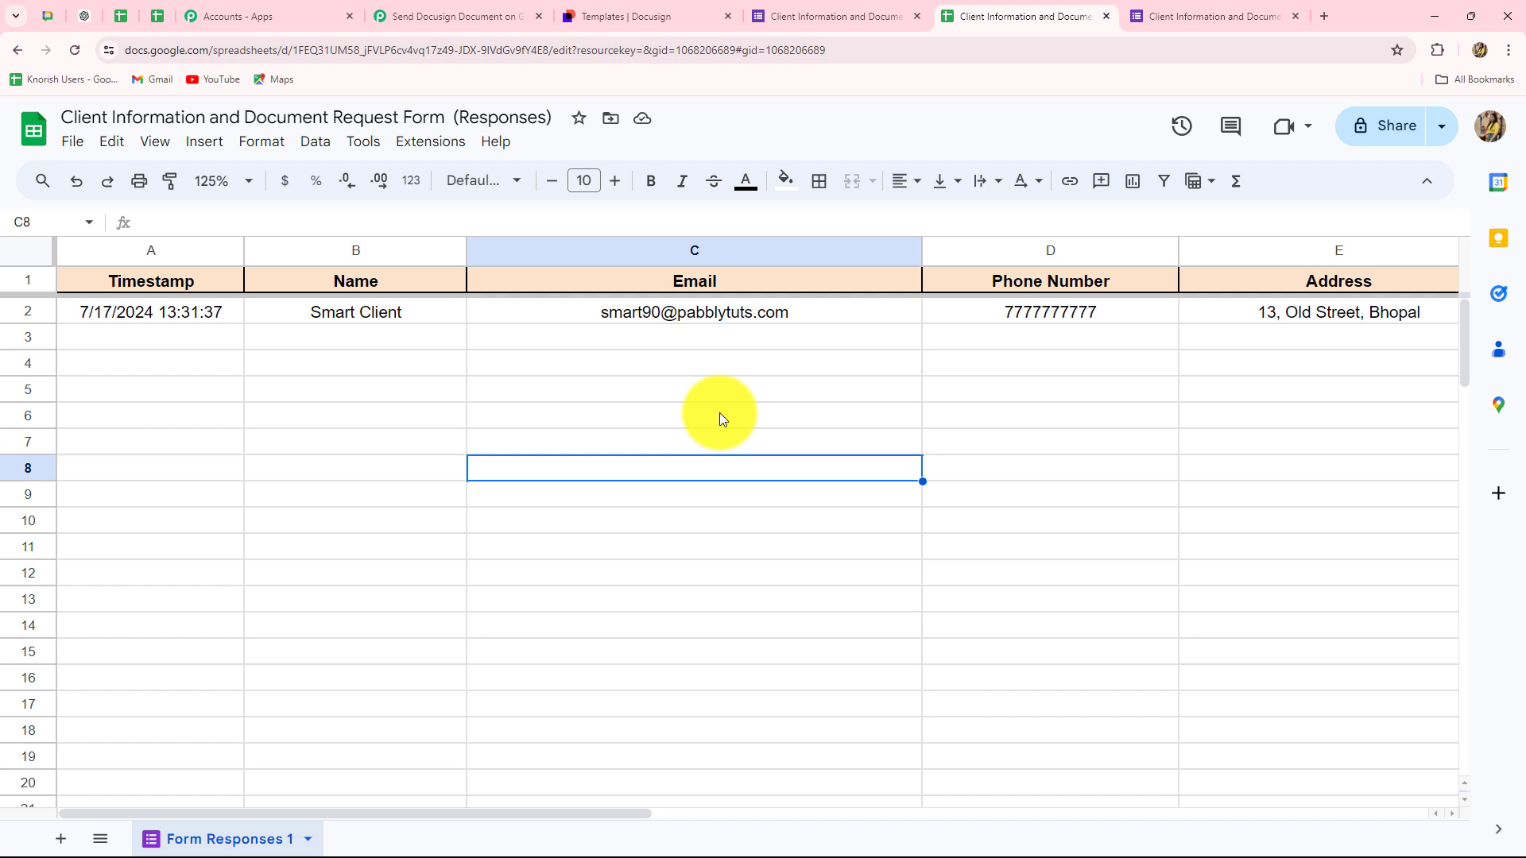
pyautogui.click(455, 14)
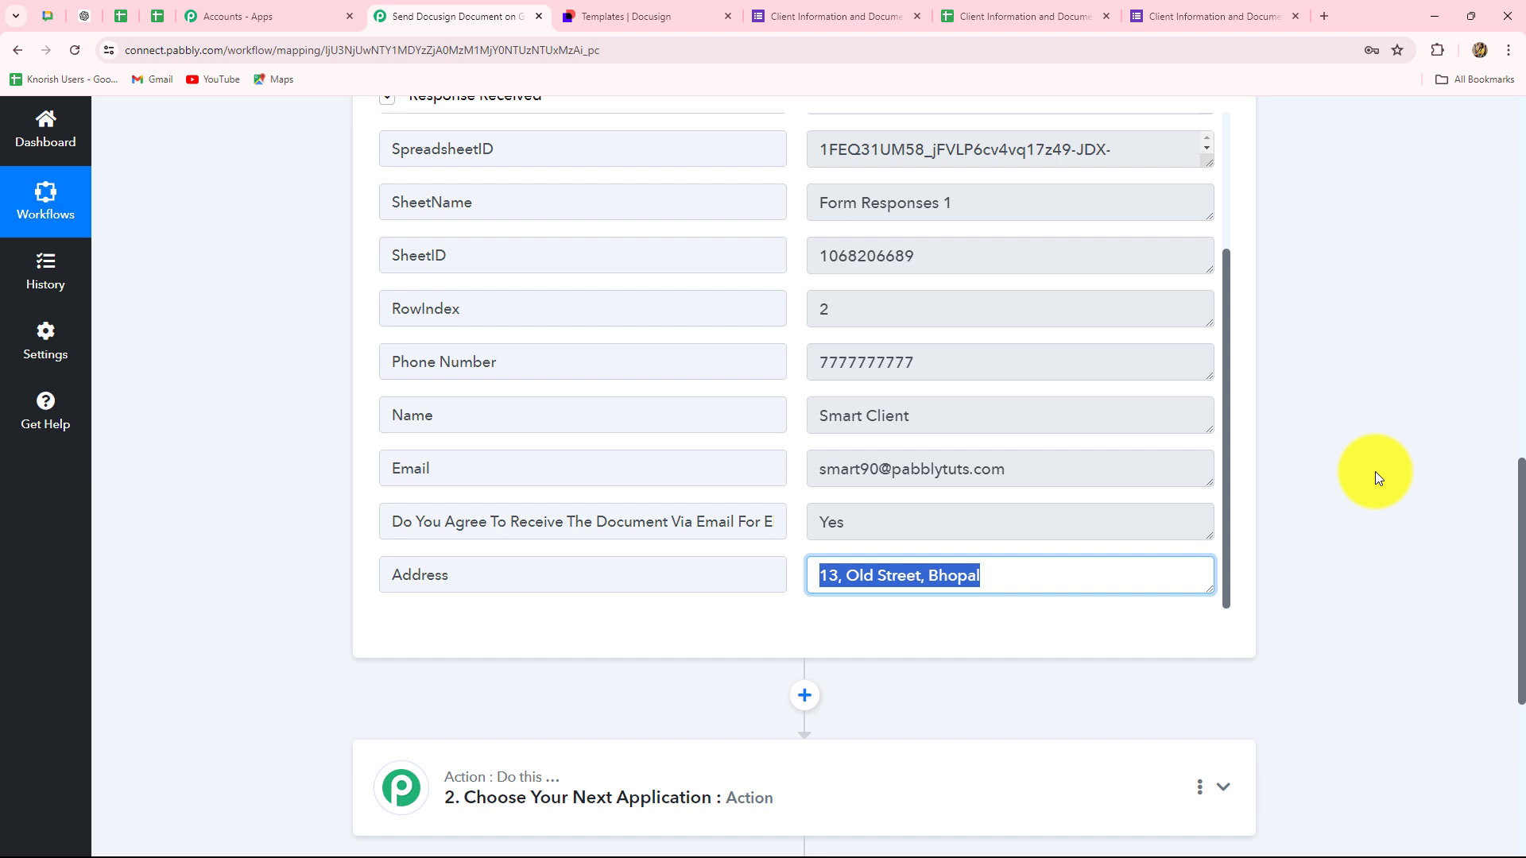
# - Match the trigger's consent answer Yes against the Google Form's e-signature question
pyautogui.click(881, 528)
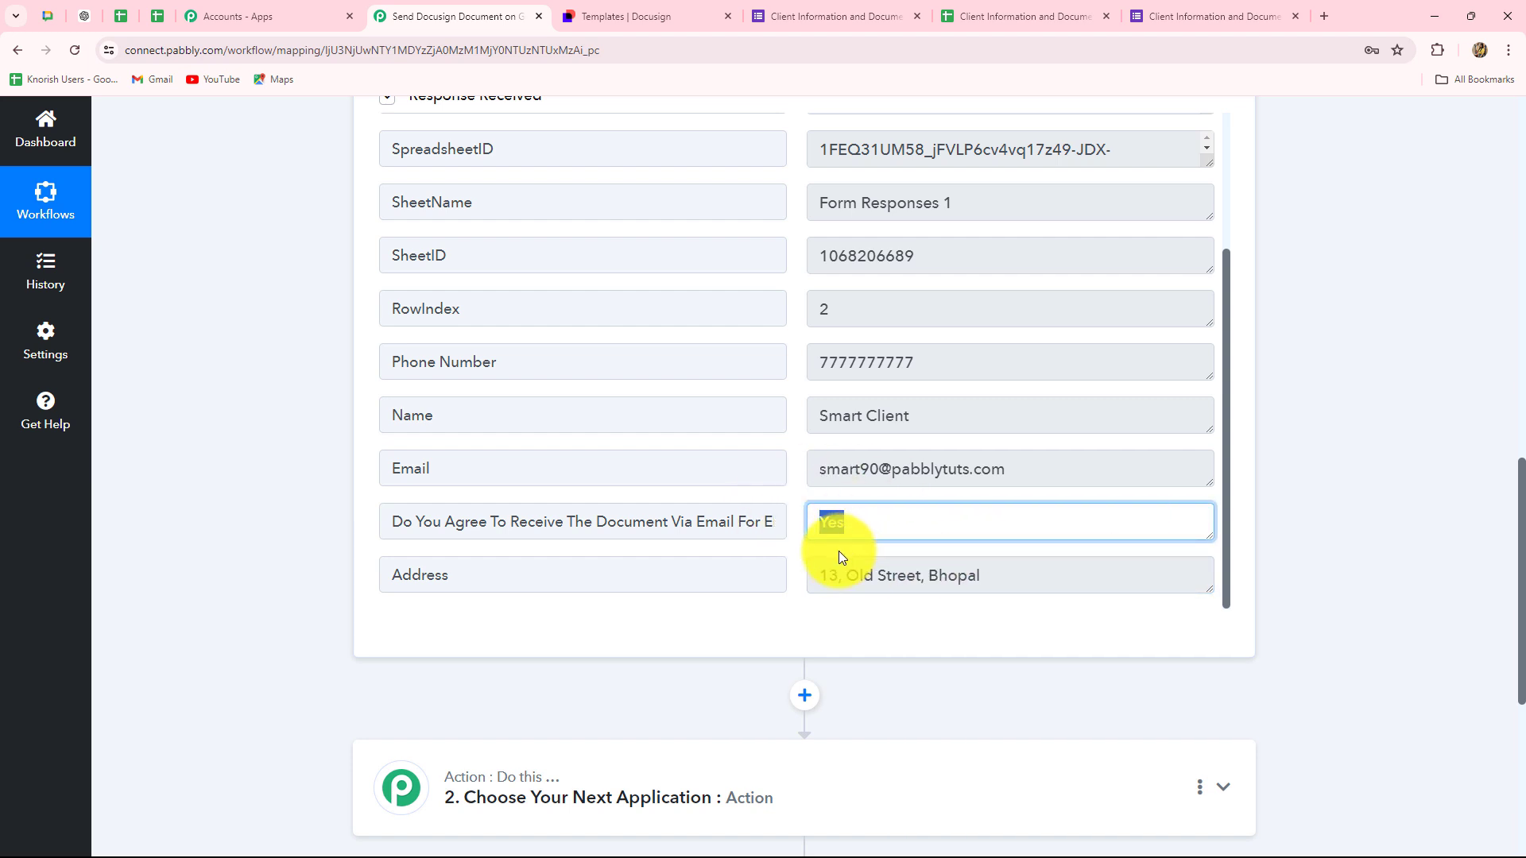
pyautogui.click(751, 12)
pyautogui.scroll(-4, 538, 484)
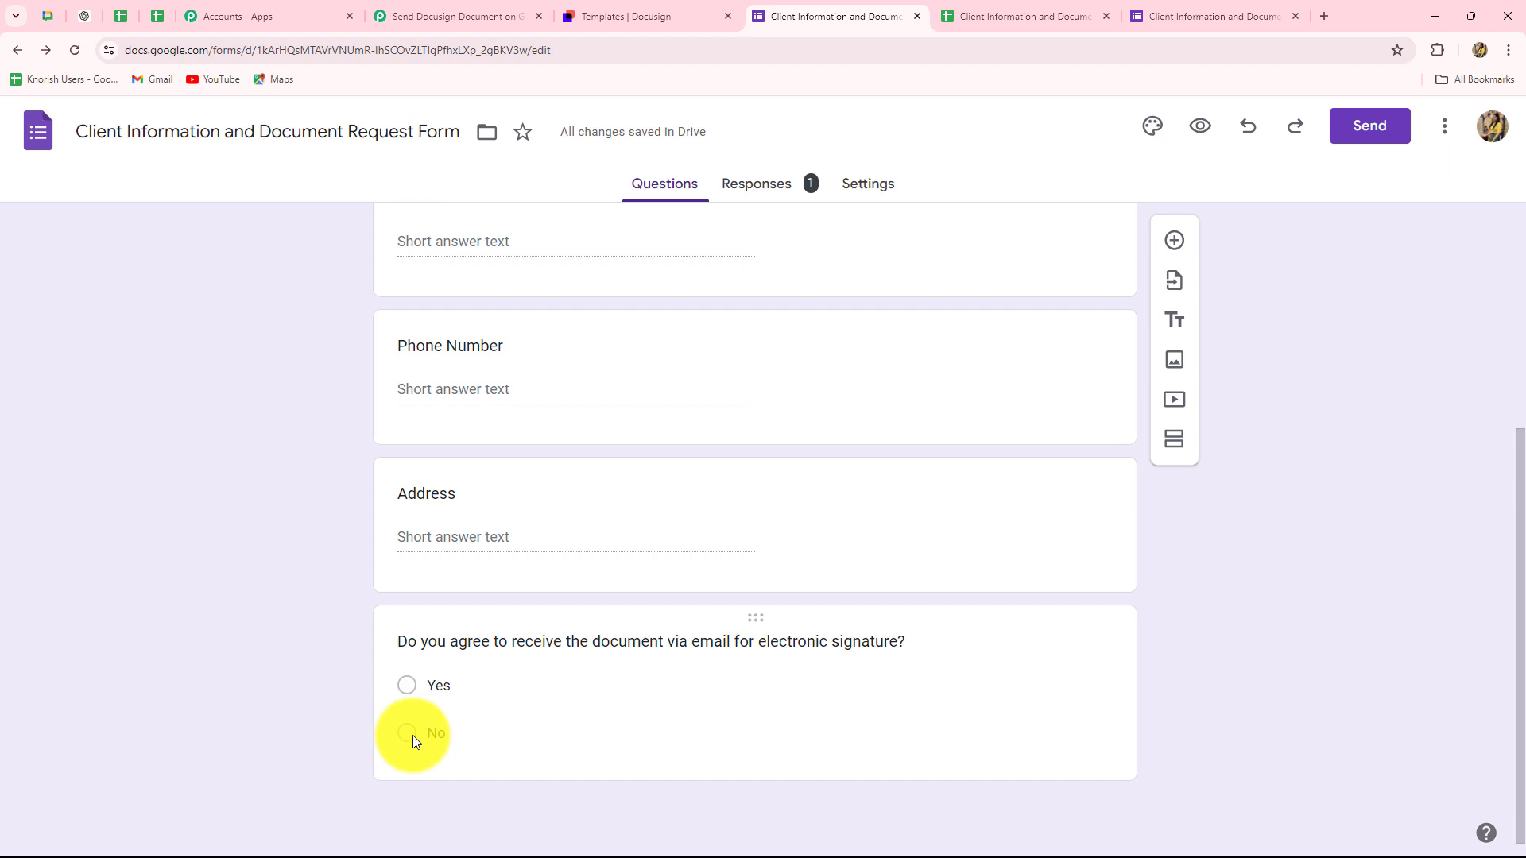
pyautogui.click(445, 15)
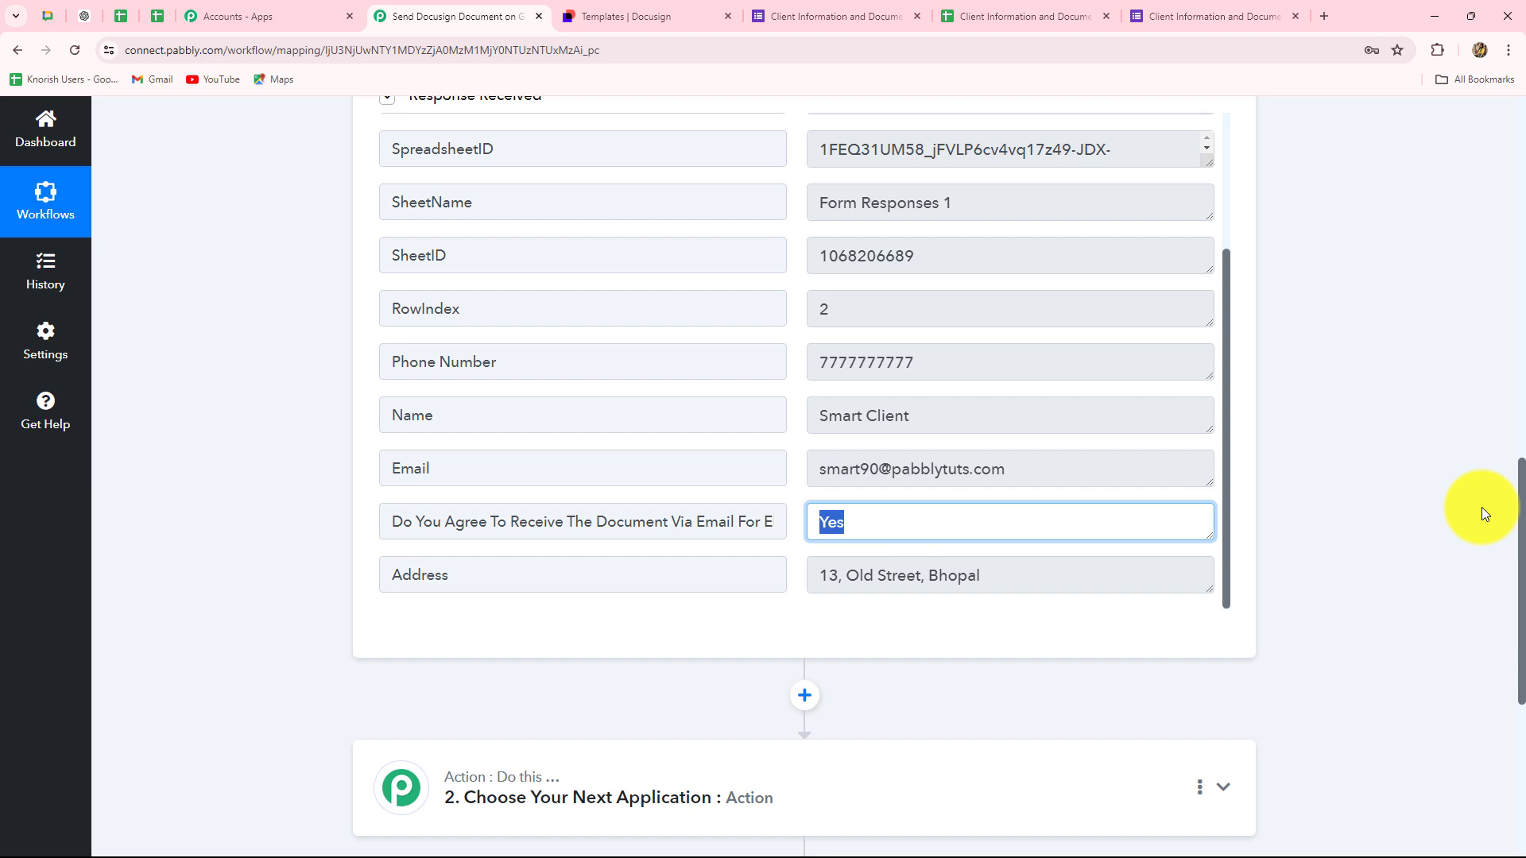
pyautogui.click(399, 523)
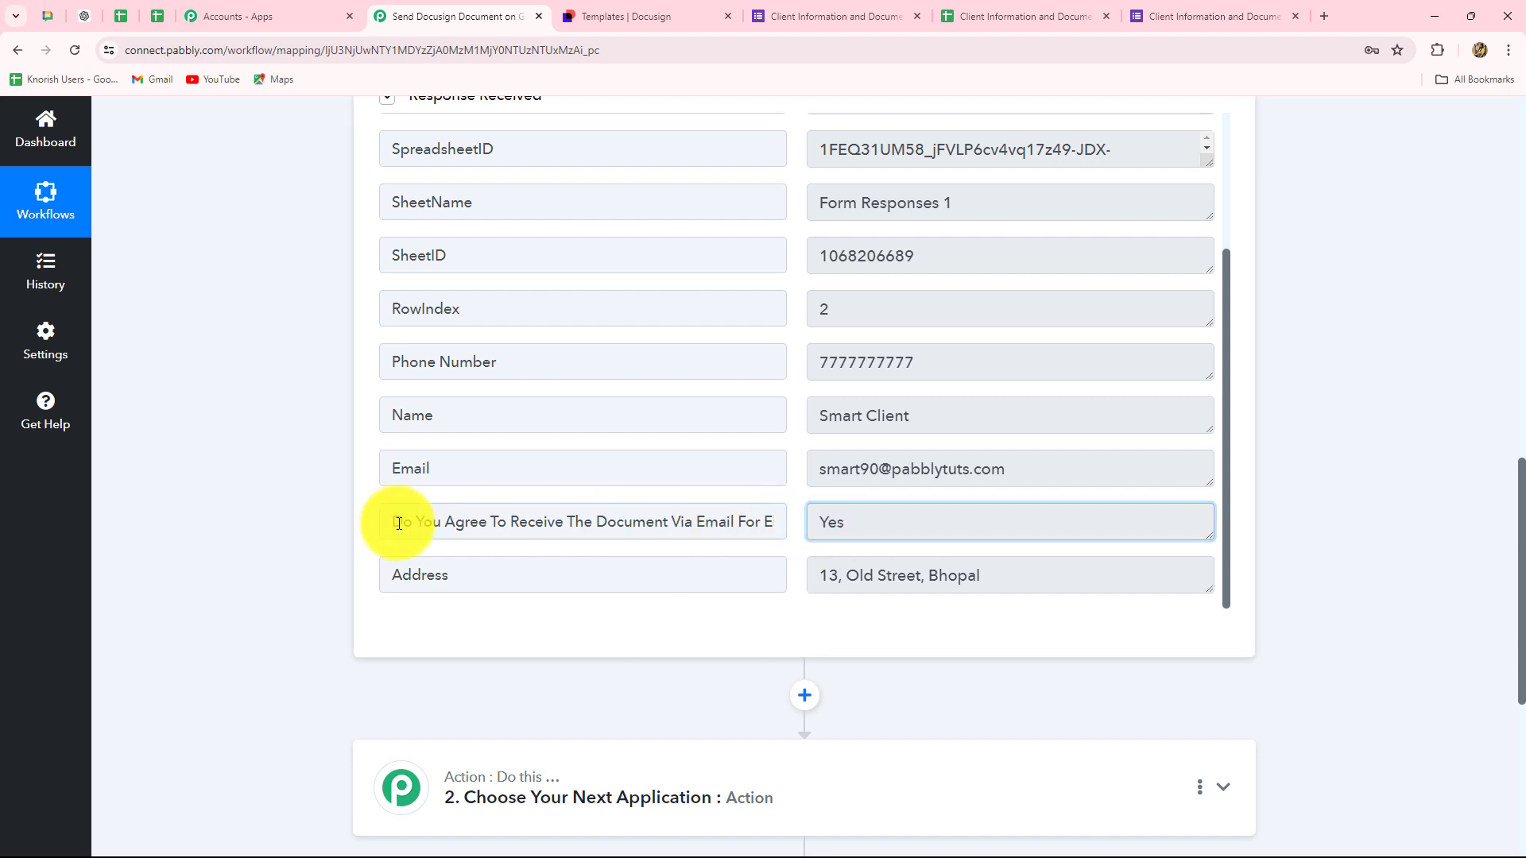
pyautogui.moveTo(399, 524); pyautogui.dragTo(903, 522)
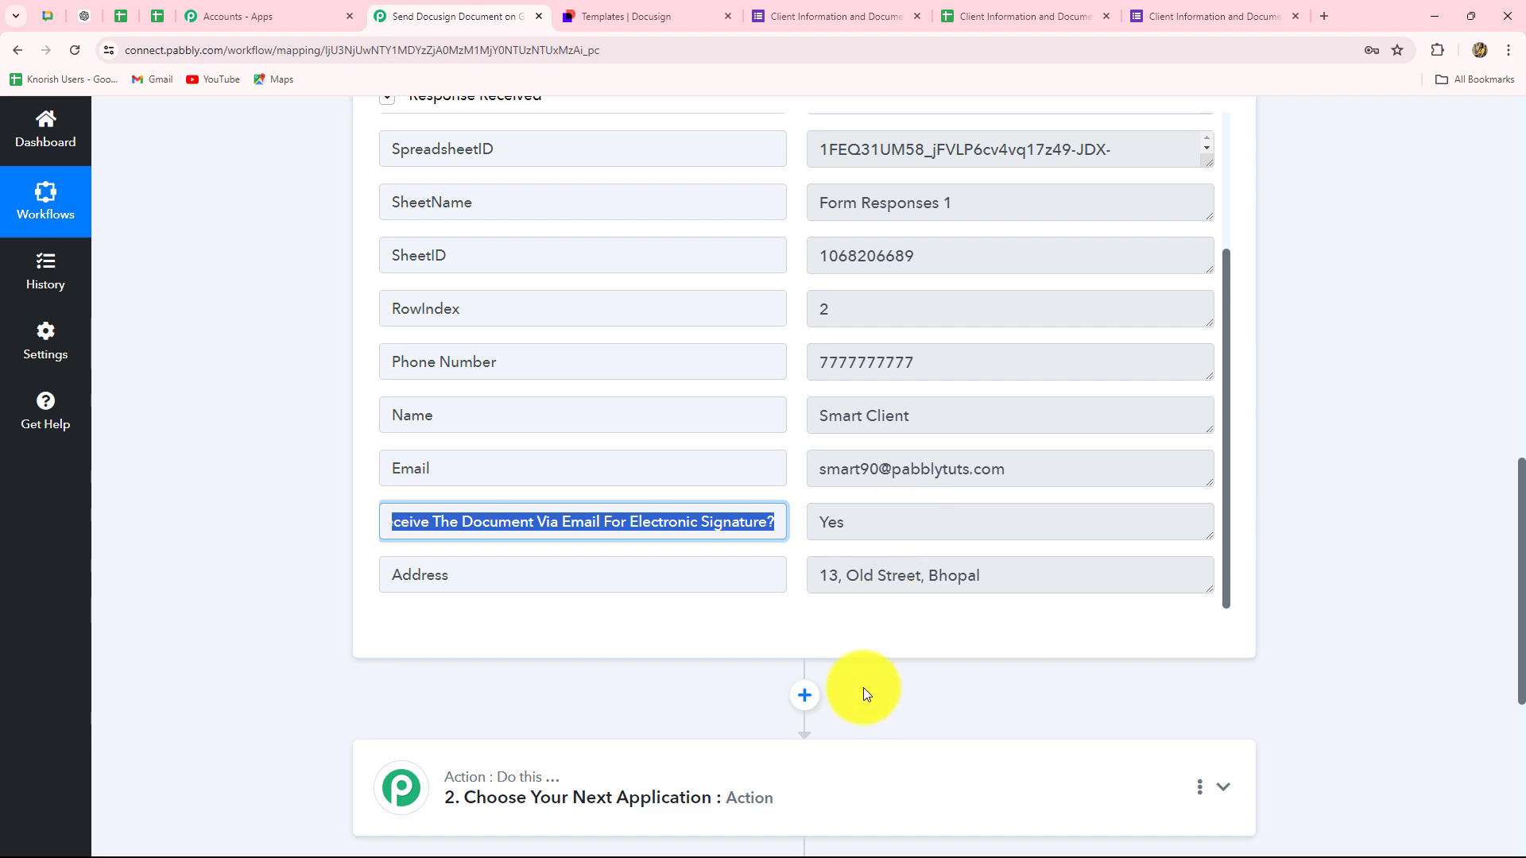
pyautogui.scroll(-5, 876, 660)
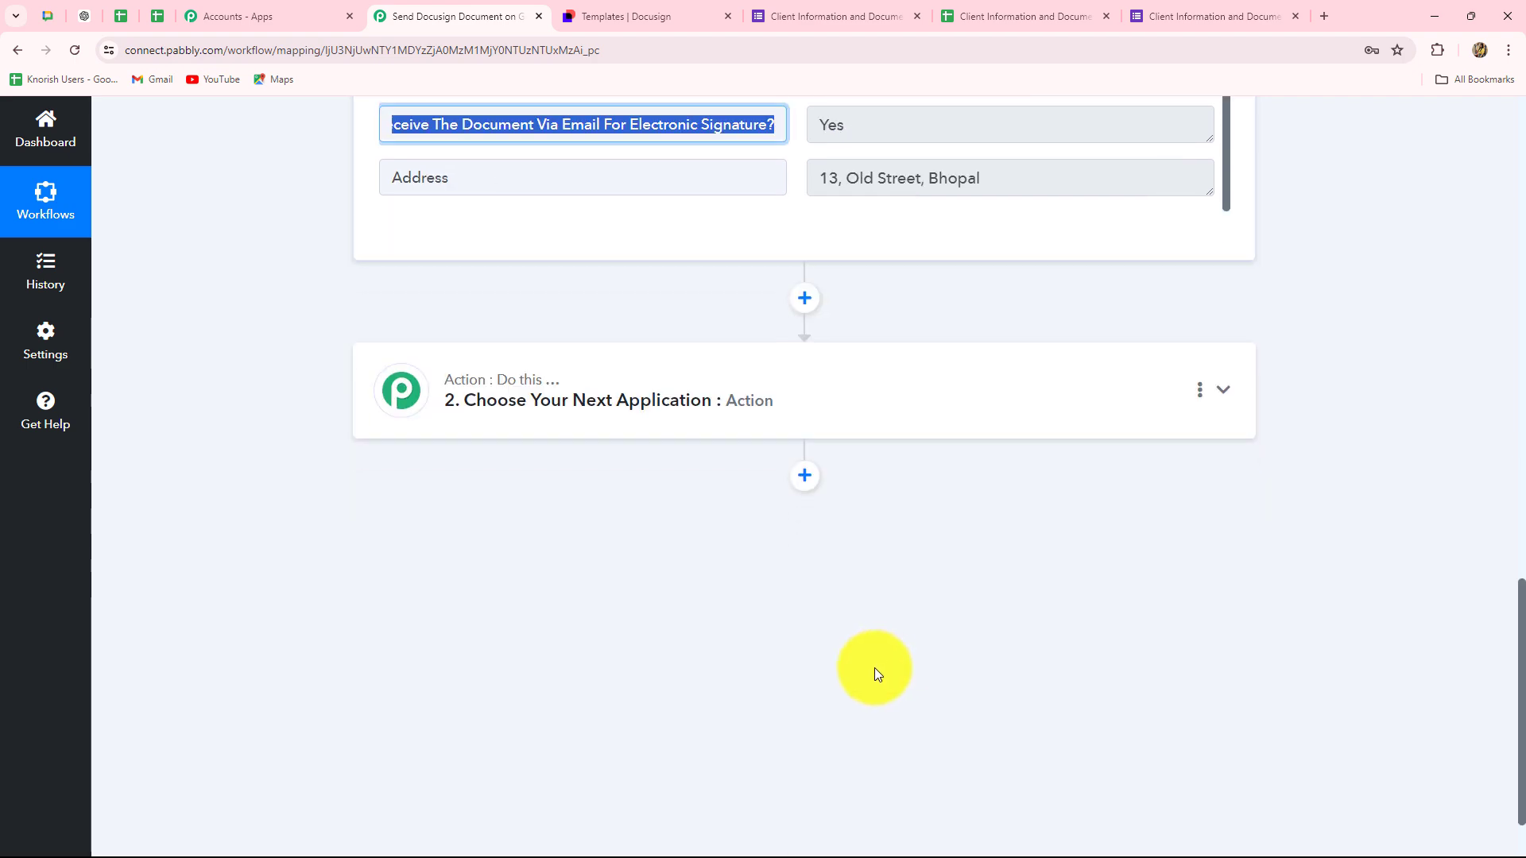
# - Make action step 2 a Filter (Pabbly) step with action event Filter Values
pyautogui.click(509, 430)
pyautogui.click(455, 532)
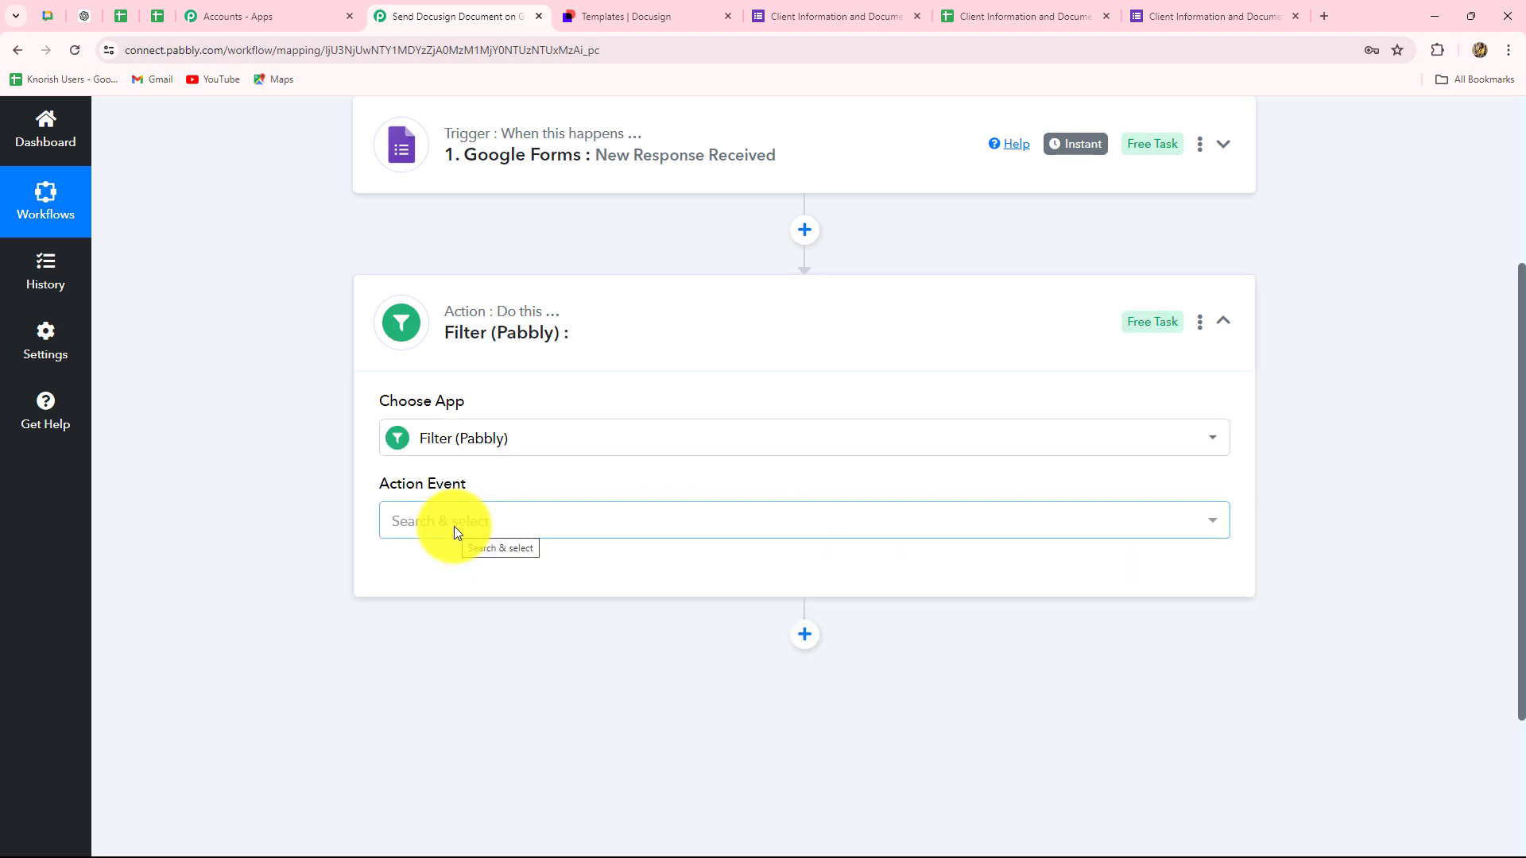
pyautogui.click(457, 531)
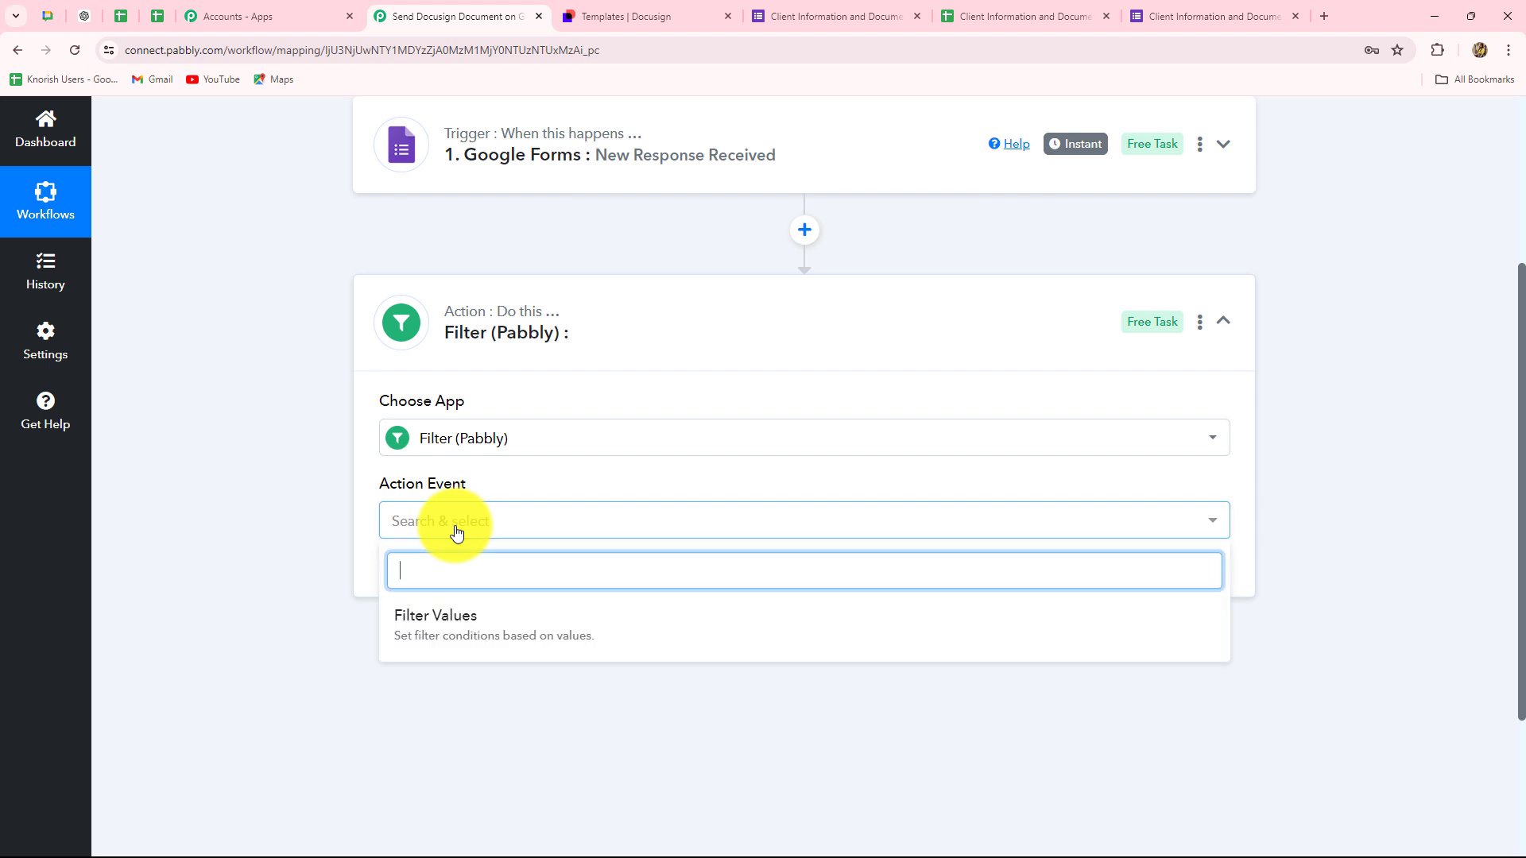
pyautogui.click(453, 633)
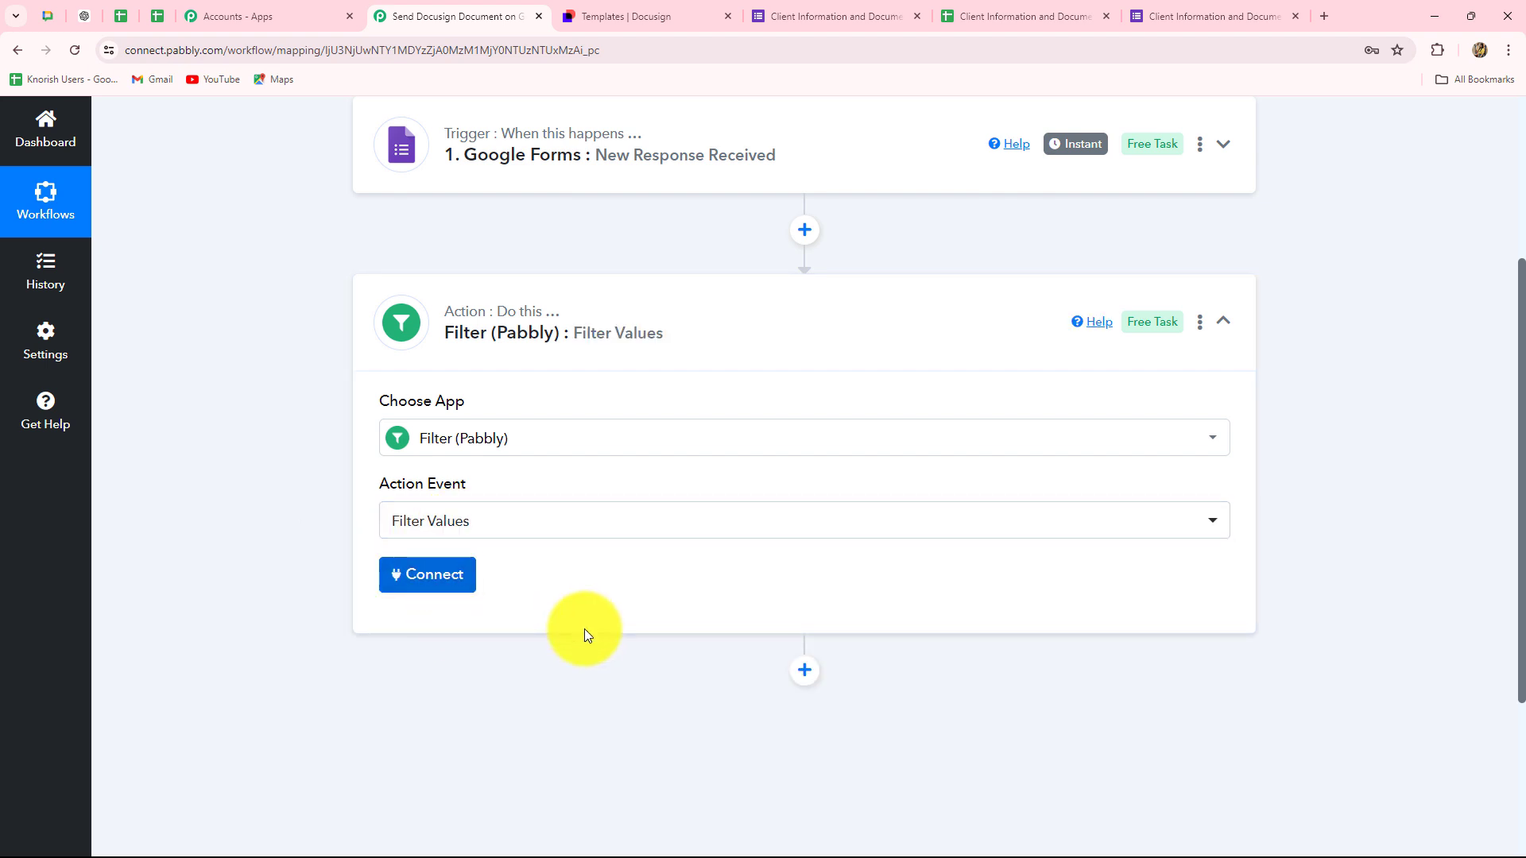
pyautogui.scroll(-5, 867, 431)
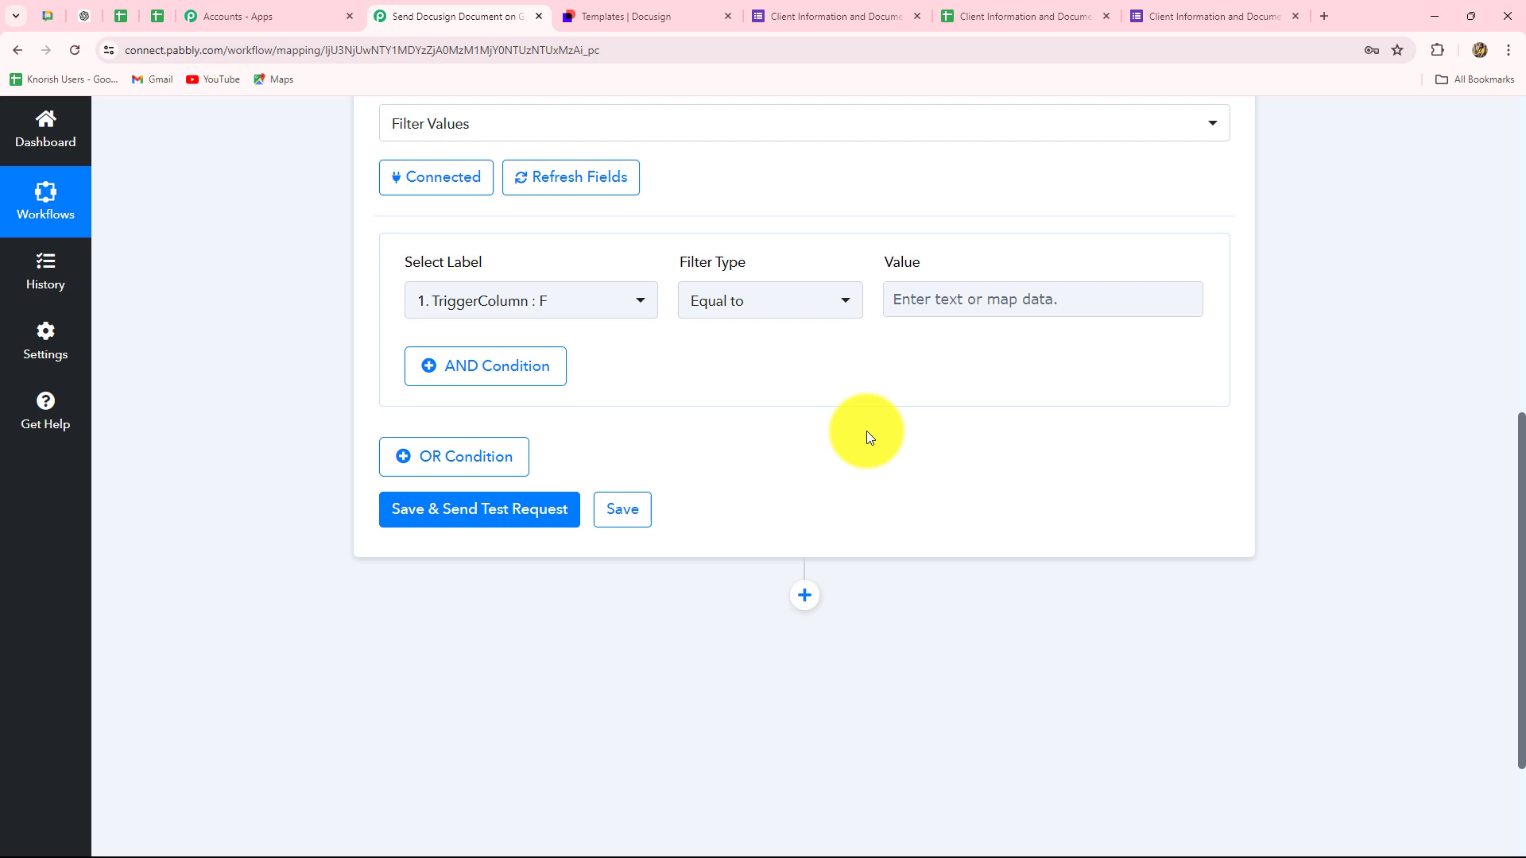
# - Add the condition: e-signature agreement answer Equal to 'Yes'
pyautogui.click(582, 300)
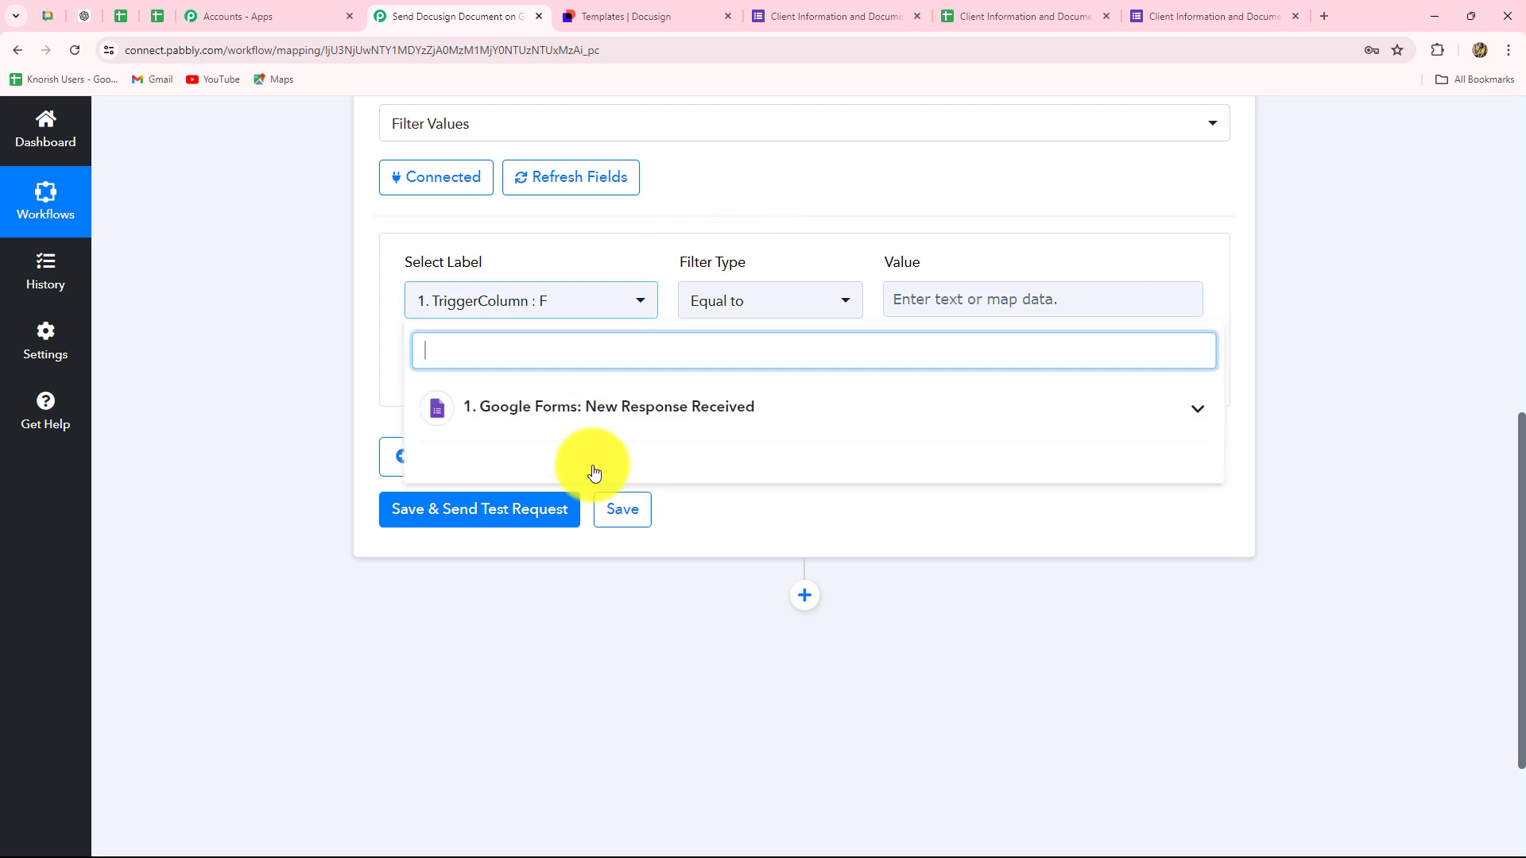
pyautogui.click(618, 421)
pyautogui.scroll(-2, 640, 569)
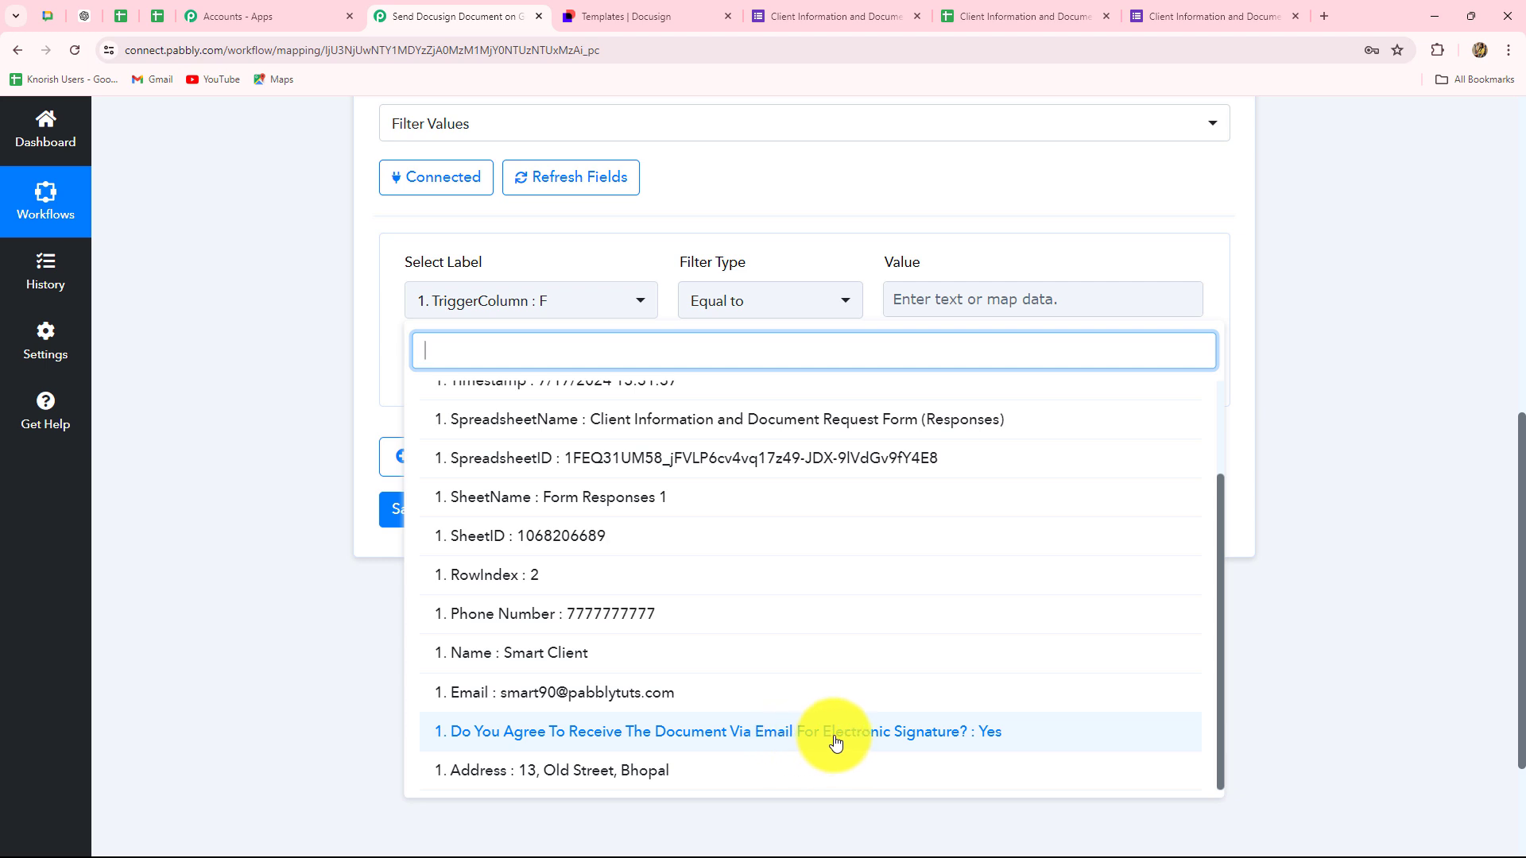
pyautogui.click(992, 742)
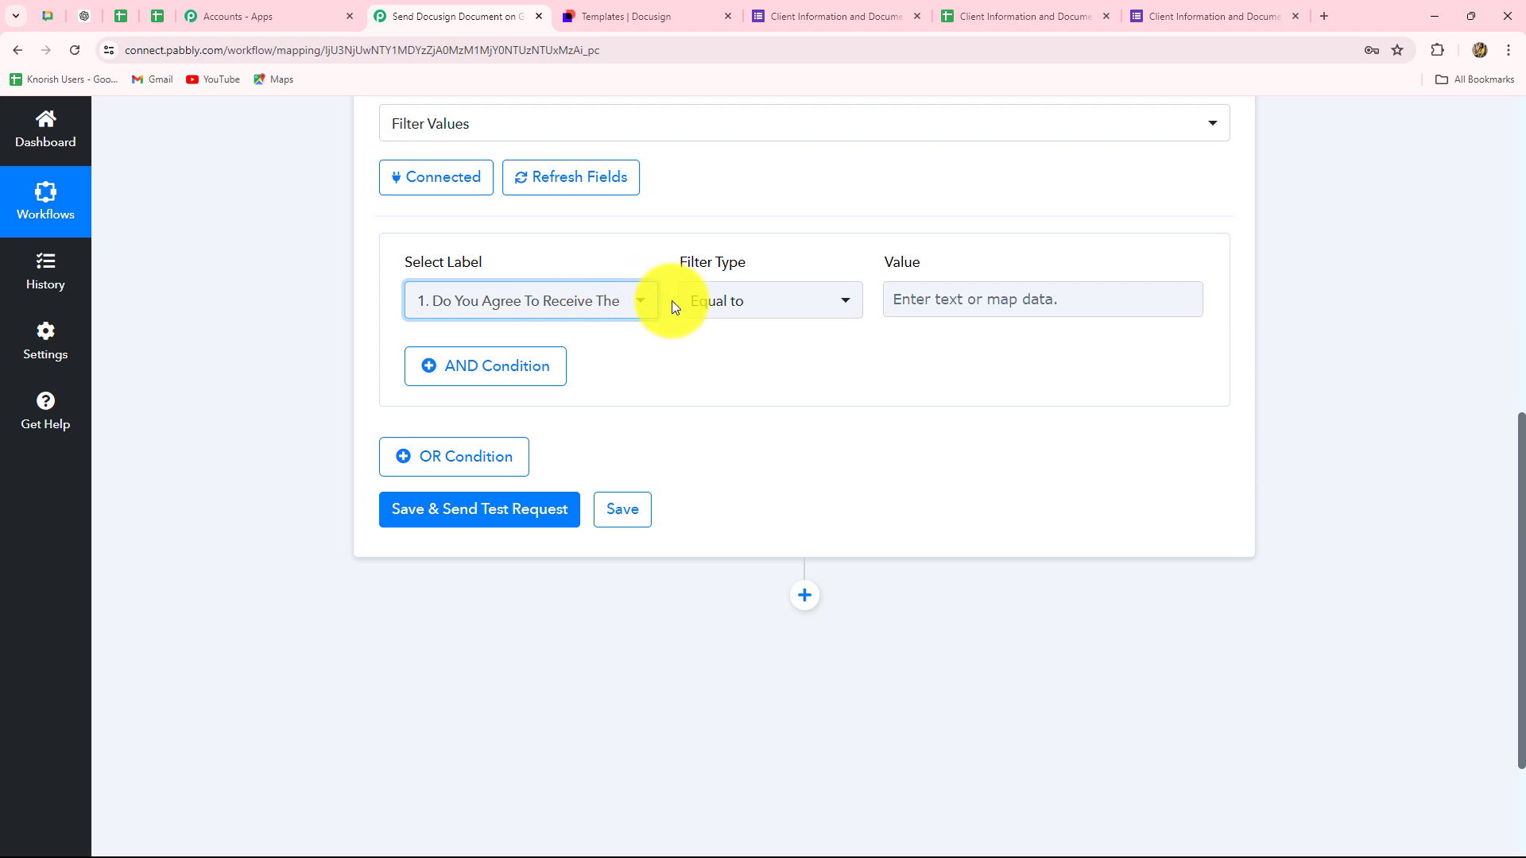
pyautogui.click(945, 301)
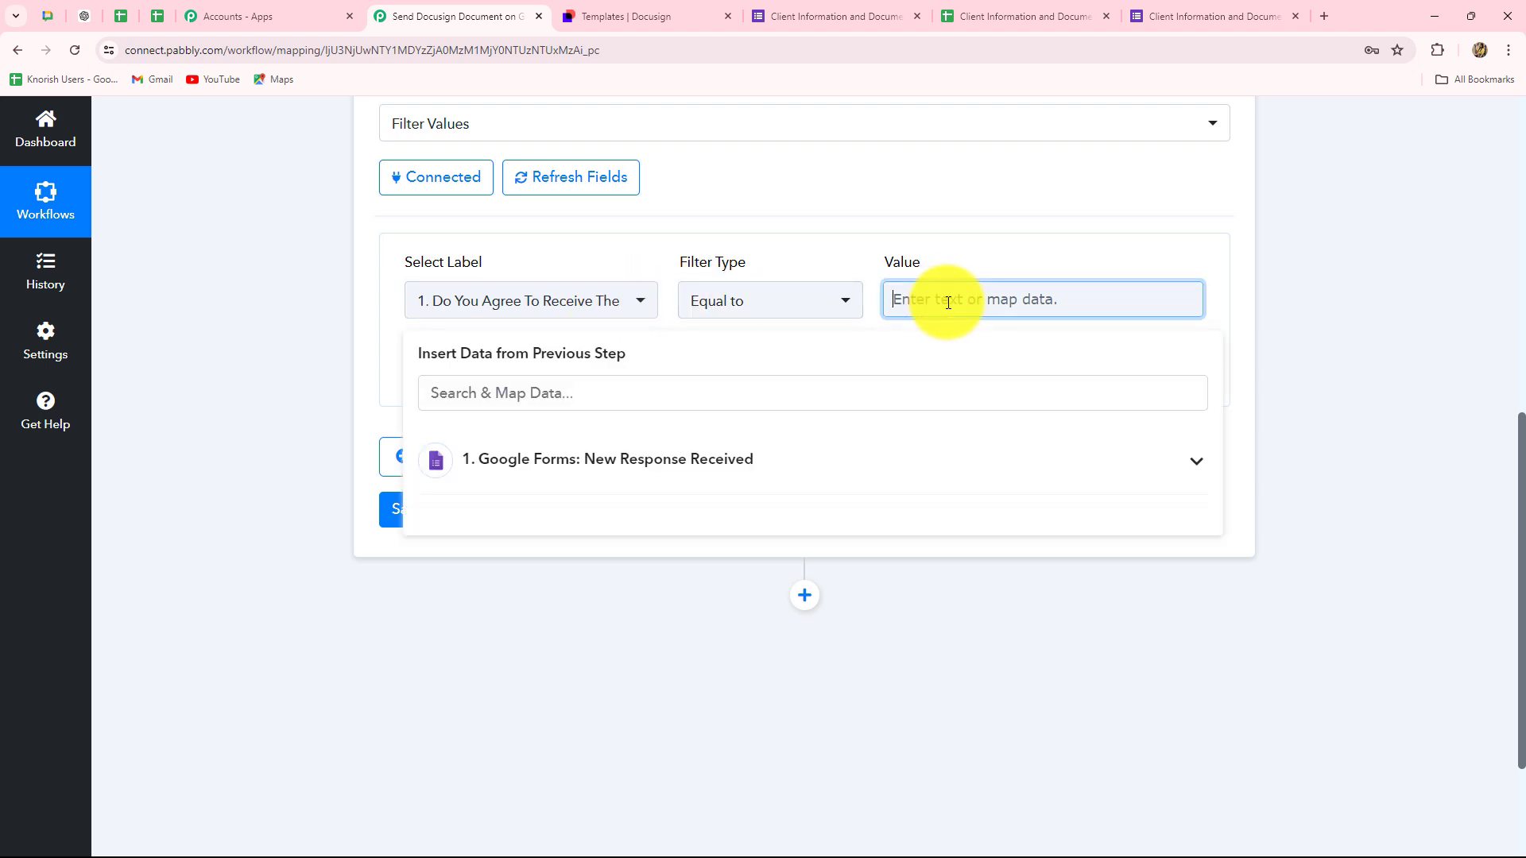
pyautogui.press('capslock')
pyautogui.write('Yes')
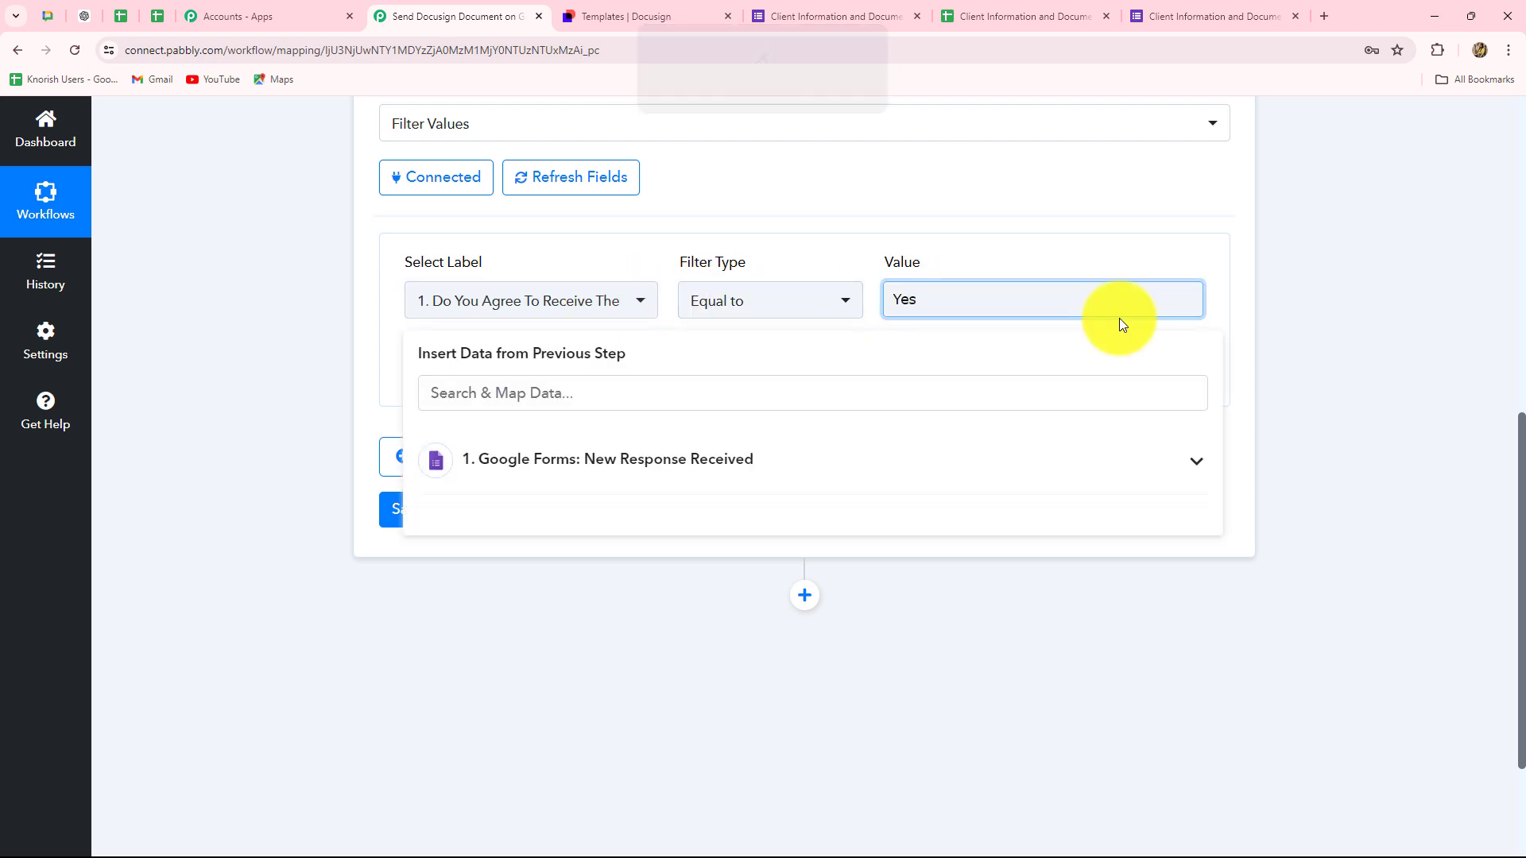
pyautogui.click(1289, 302)
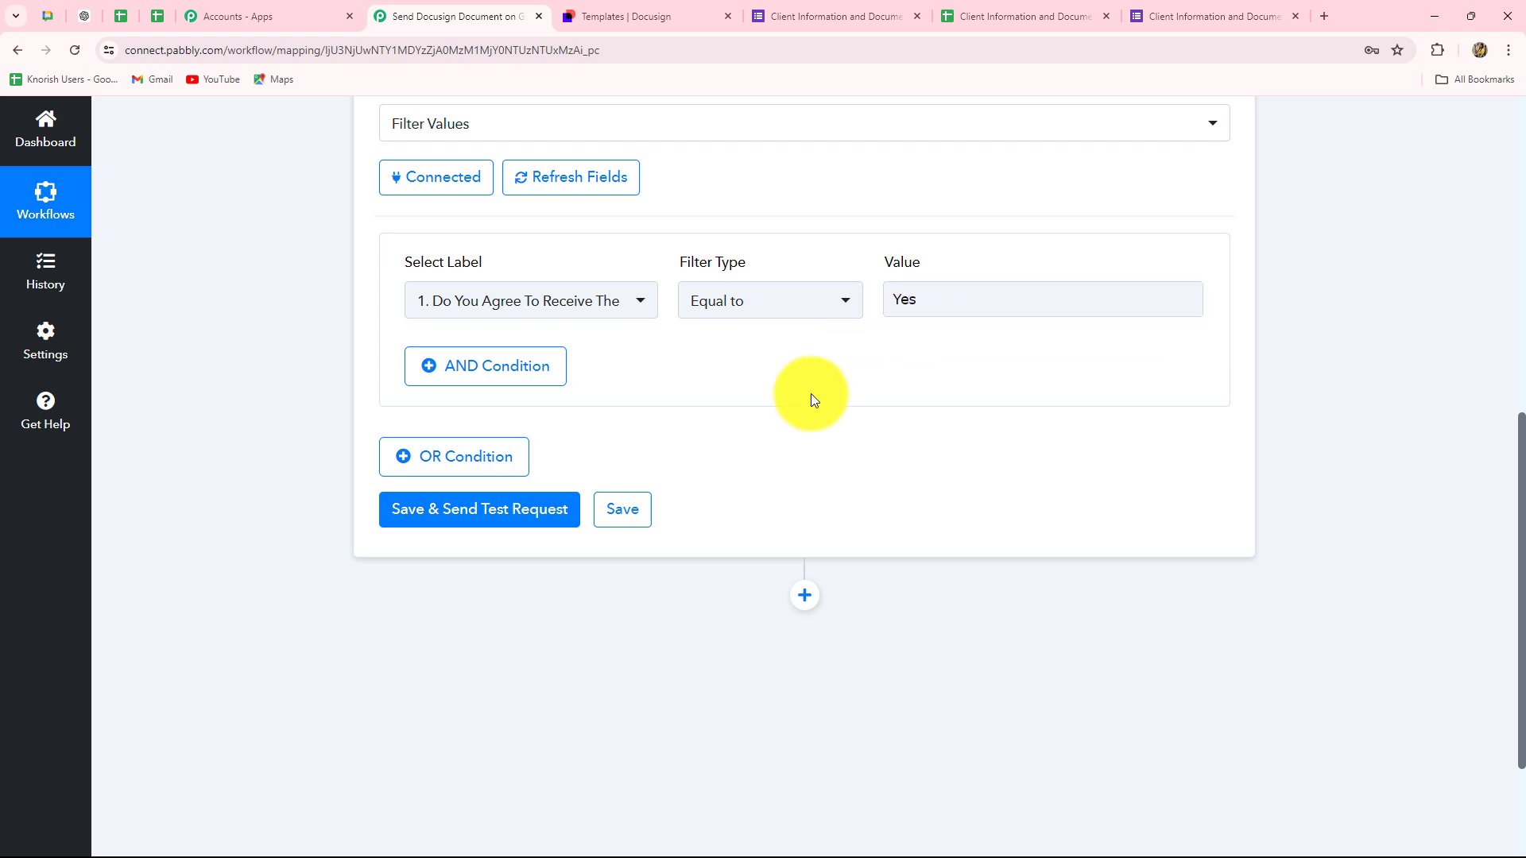
# - Save and test the filter, getting status success with 'Condition is true', and check the Docusign templates
pyautogui.click(507, 510)
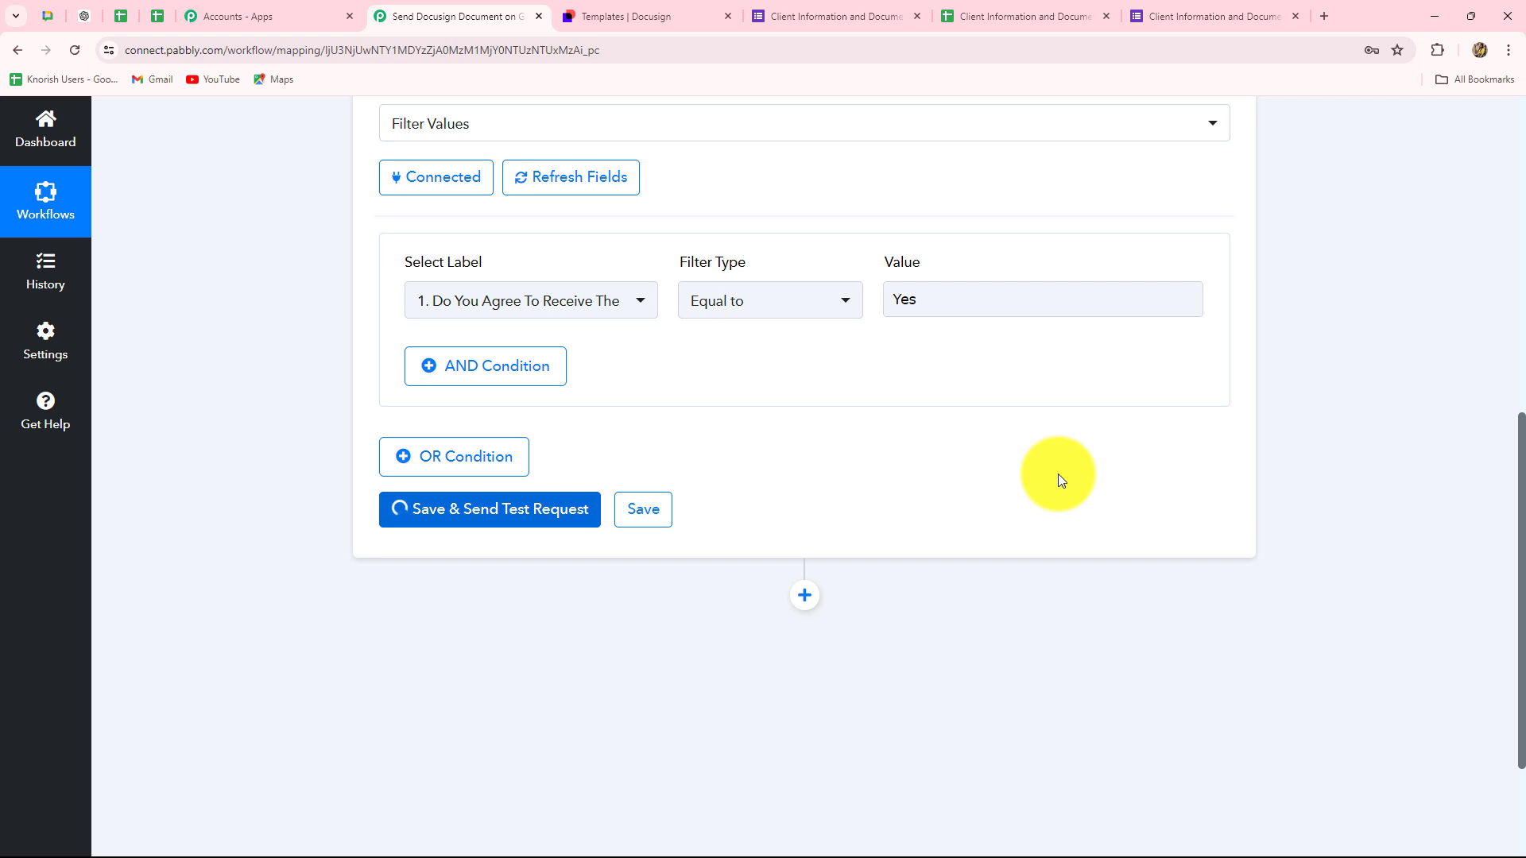
pyautogui.scroll(-3, 1063, 475)
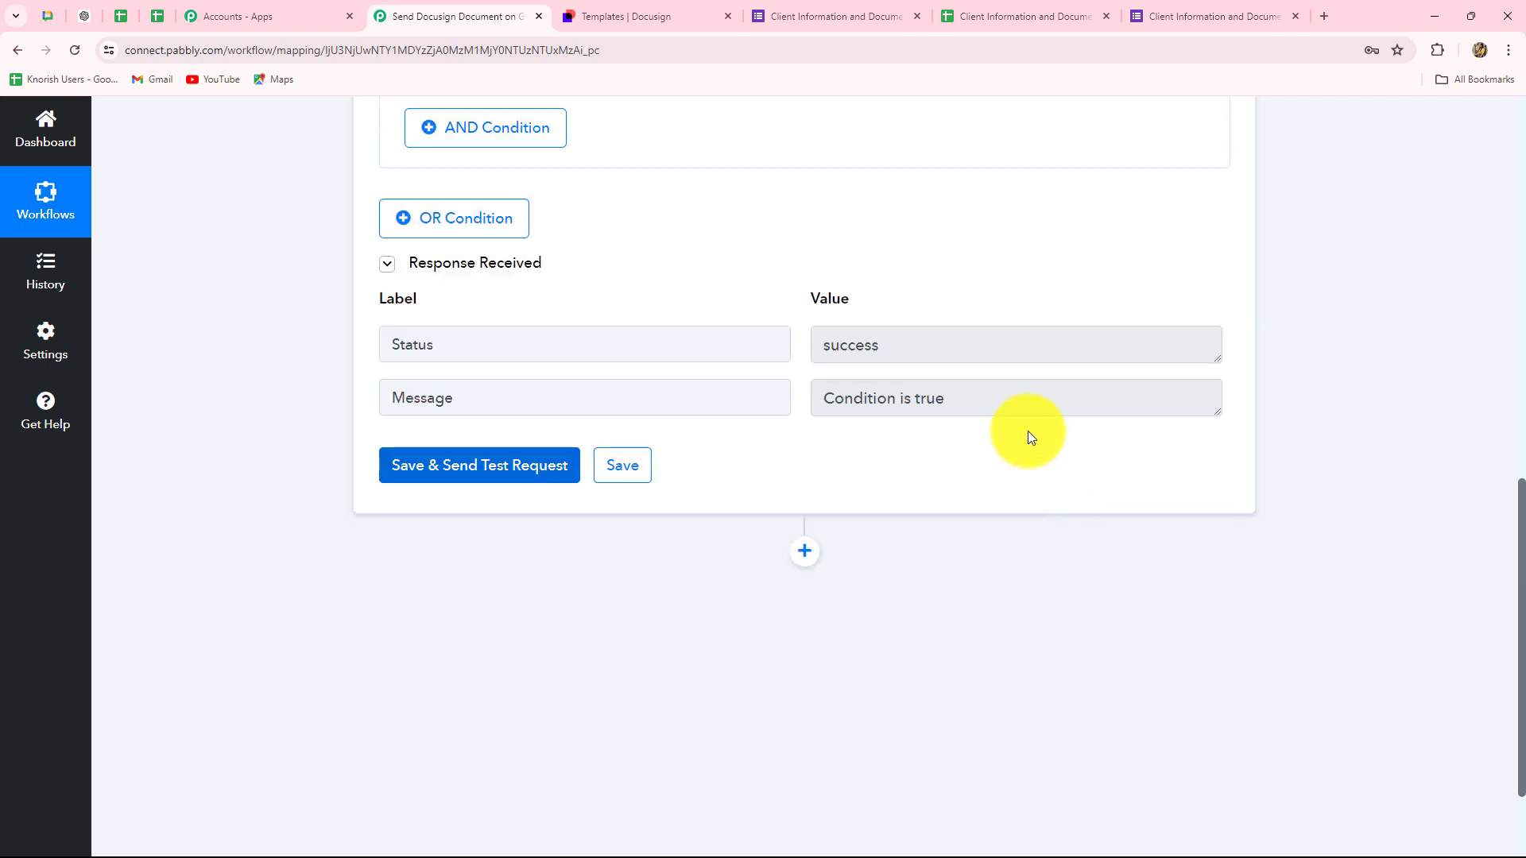
pyautogui.moveTo(994, 399); pyautogui.dragTo(719, 409)
pyautogui.scroll(-3, 948, 466)
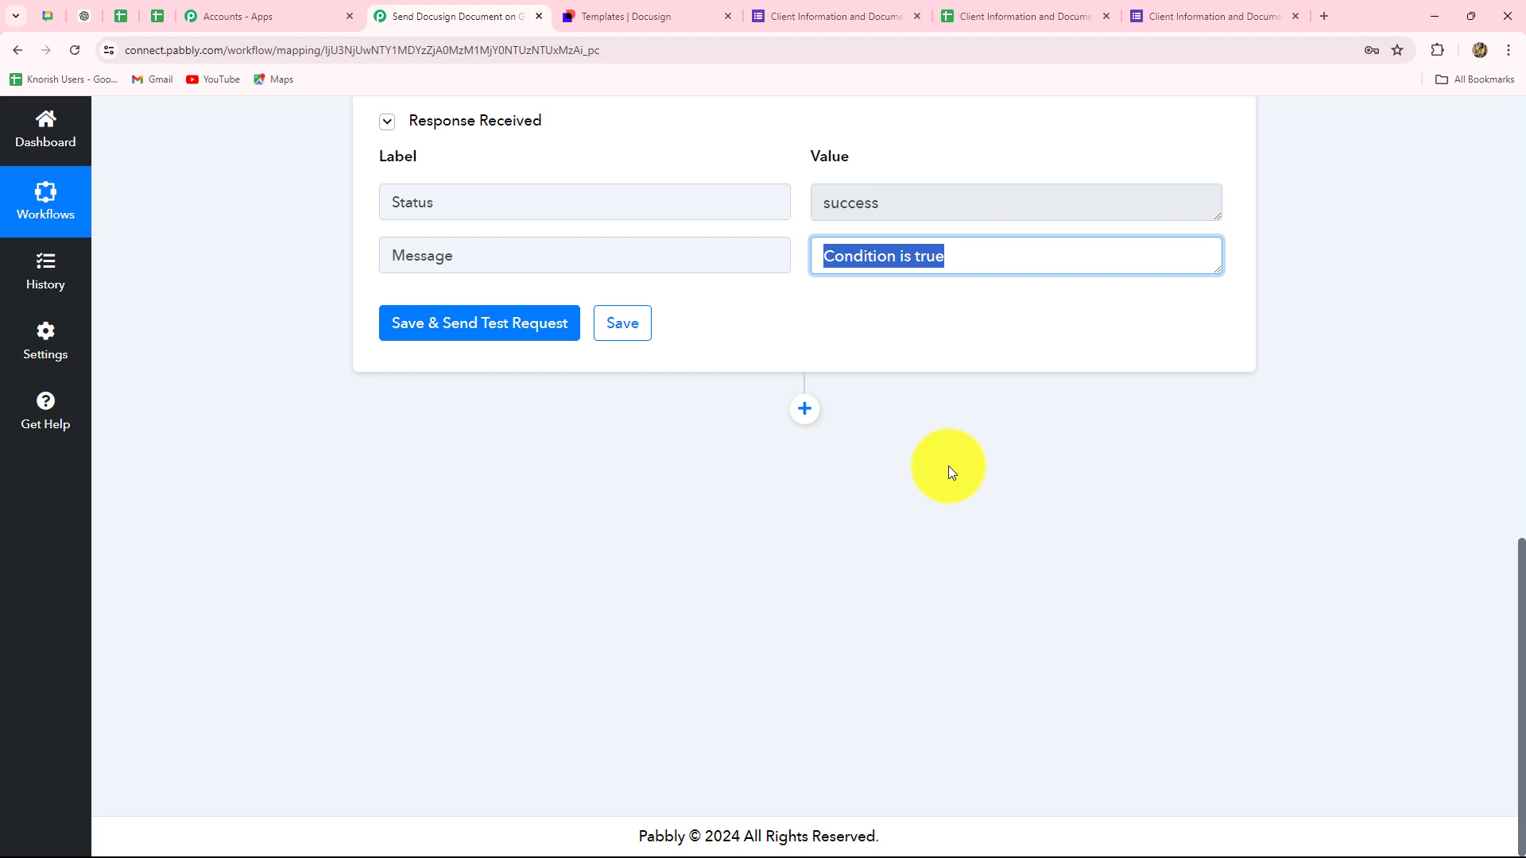
pyautogui.click(628, 16)
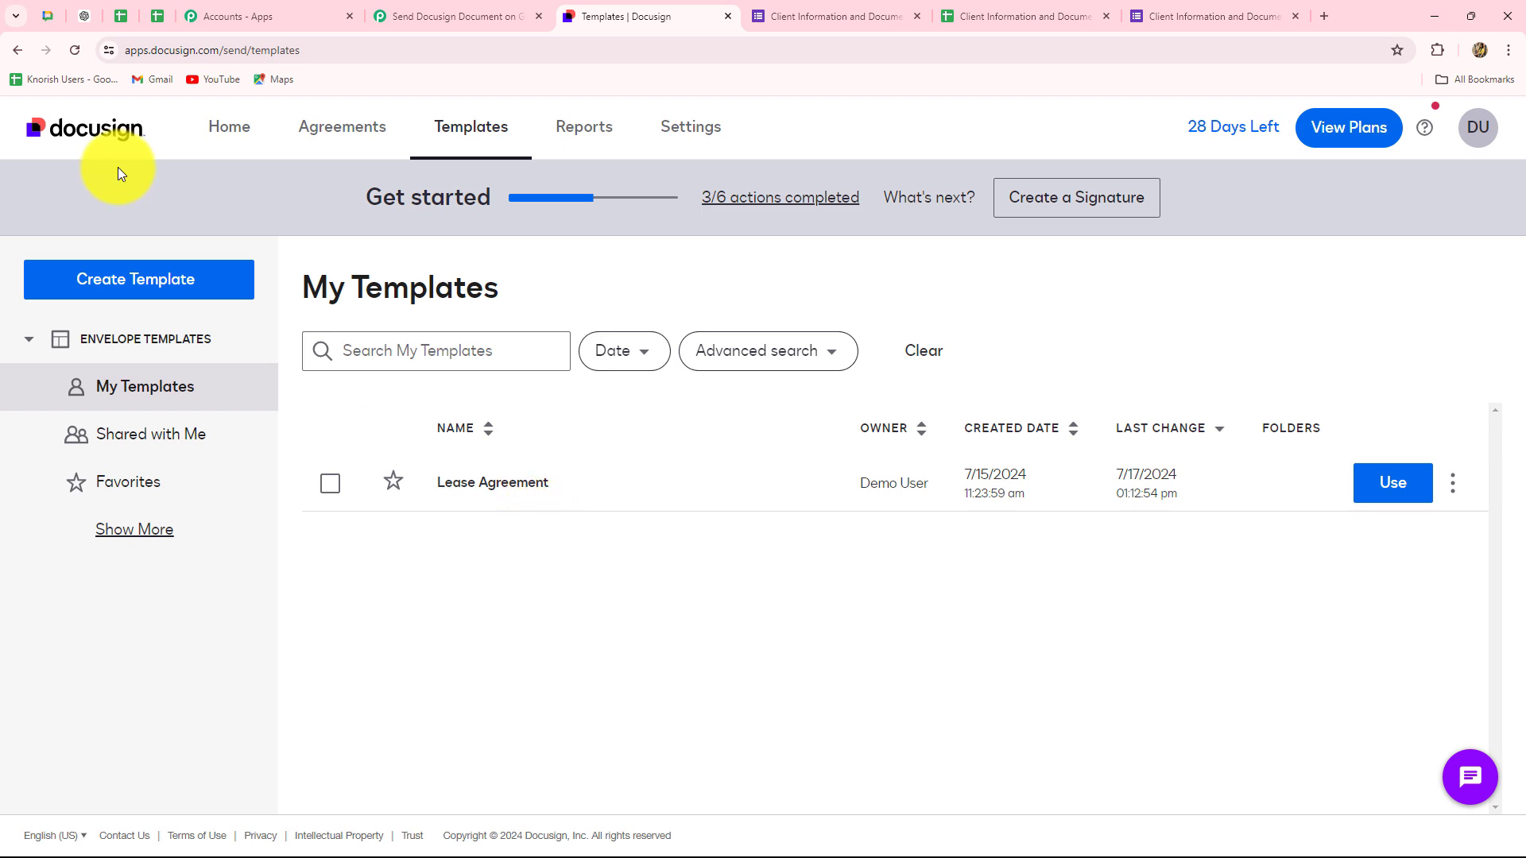
pyautogui.click(447, 15)
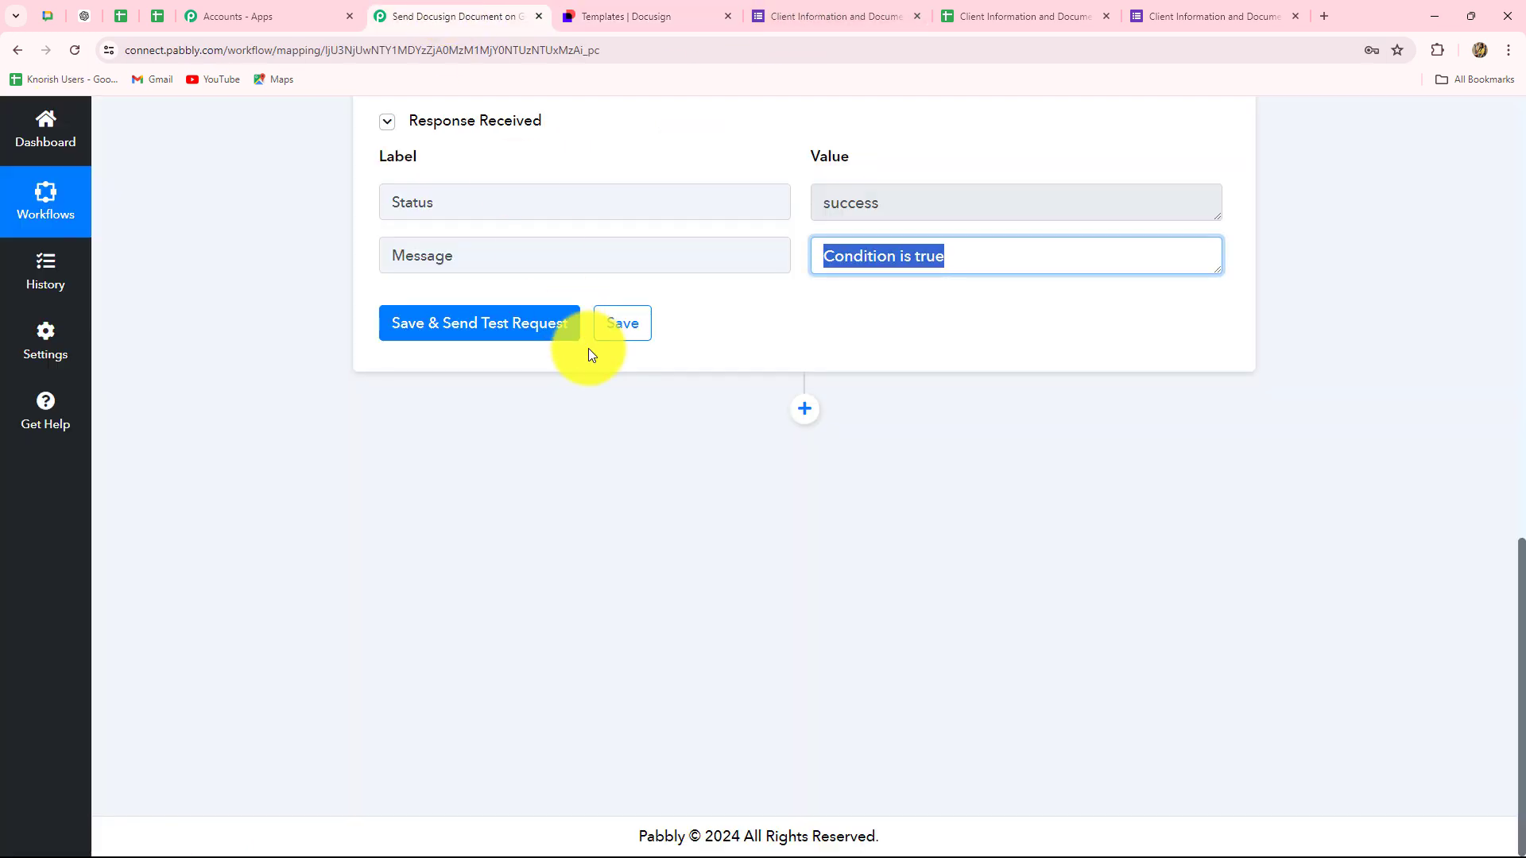
# - Add a Docusign step after the filter with action event Create Signature Request
pyautogui.click(805, 410)
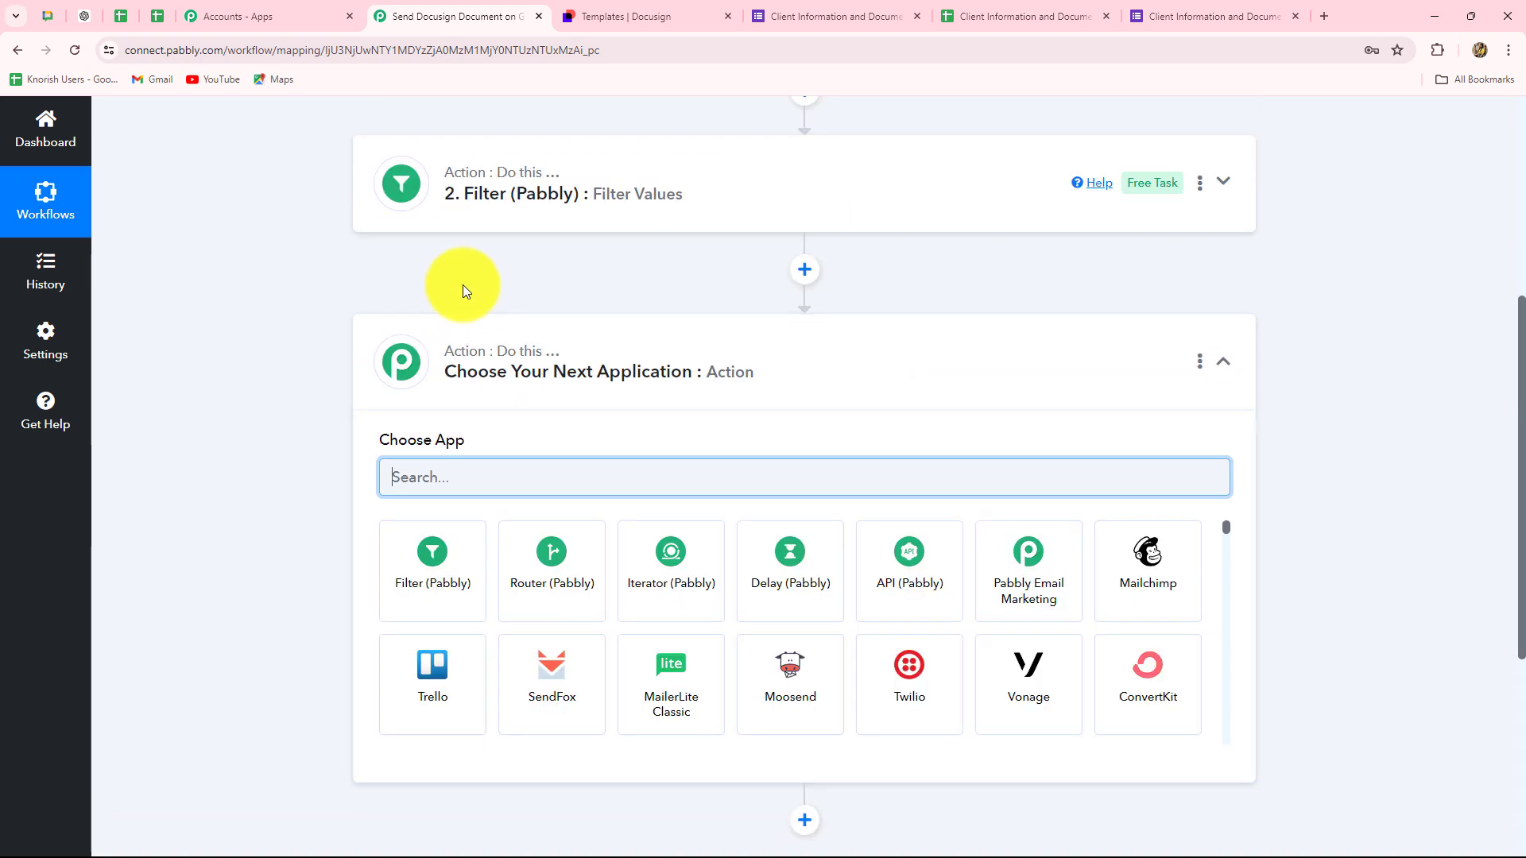
pyautogui.press('capslock')
pyautogui.write('Docu')
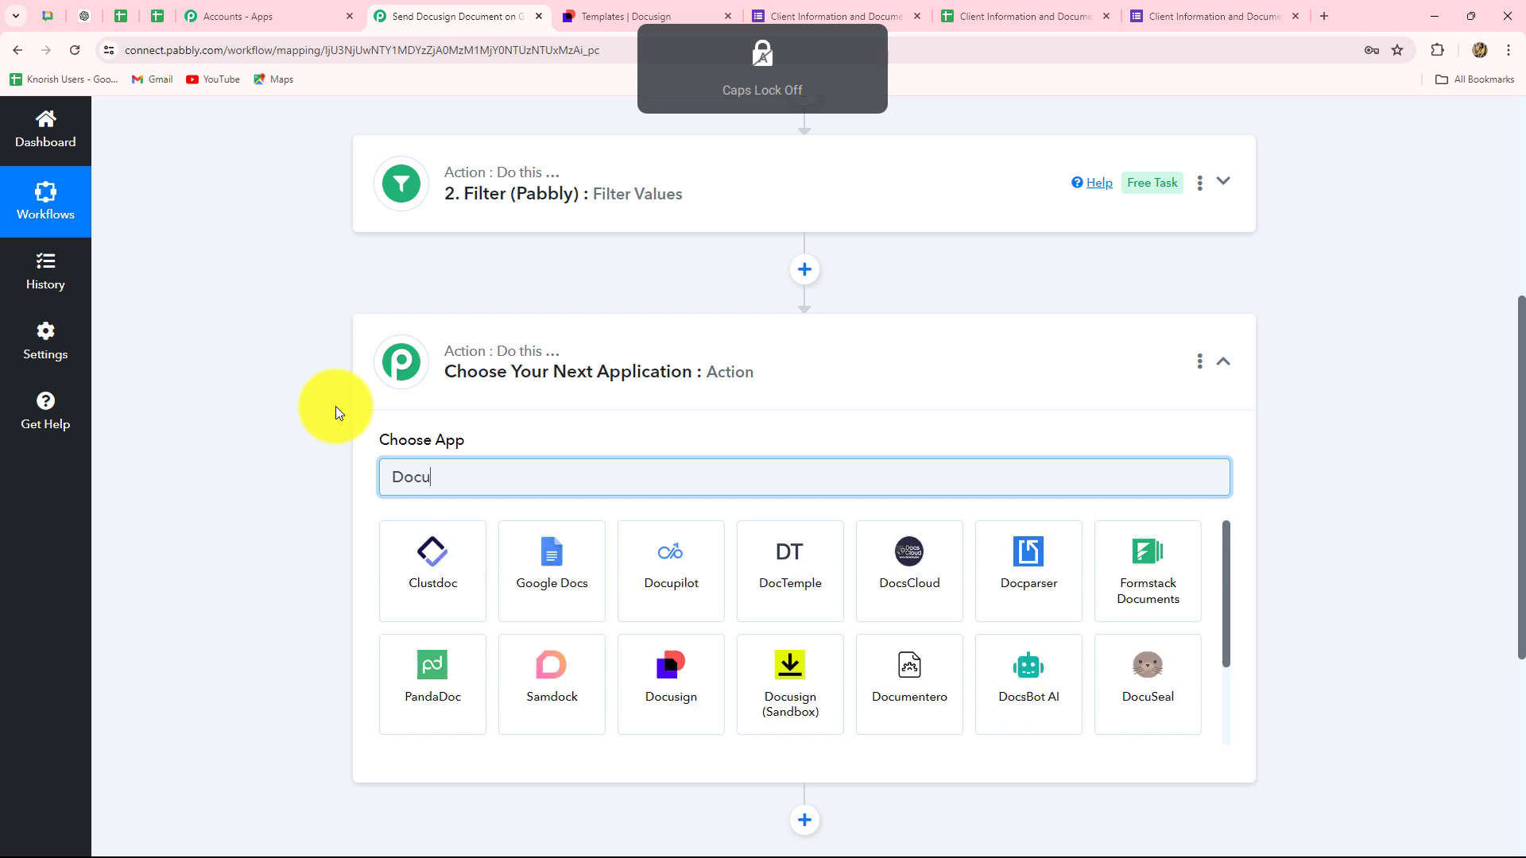
pyautogui.click(637, 544)
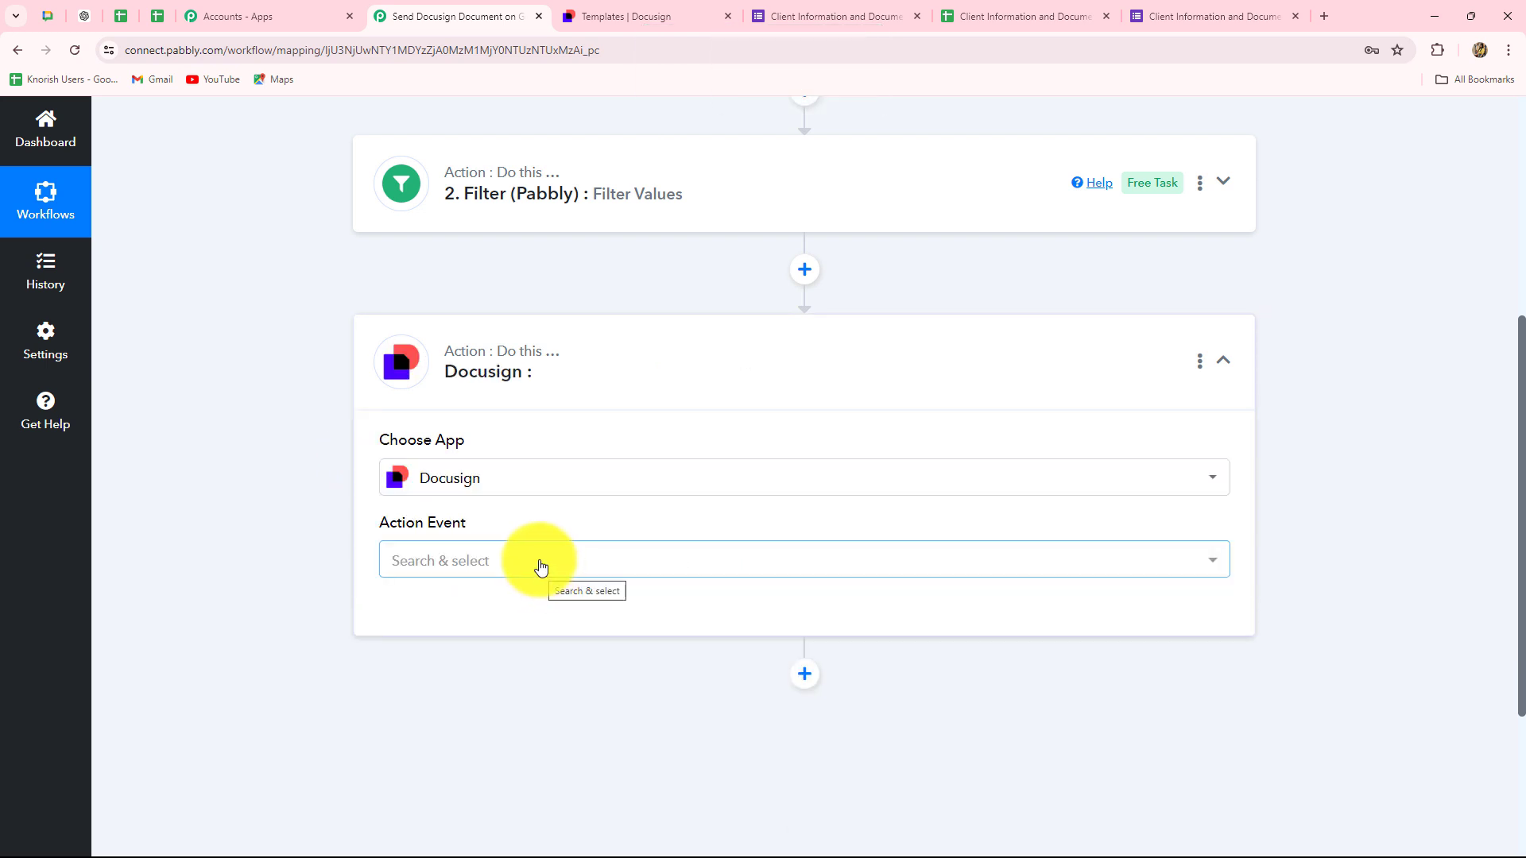
pyautogui.click(541, 567)
pyautogui.click(506, 663)
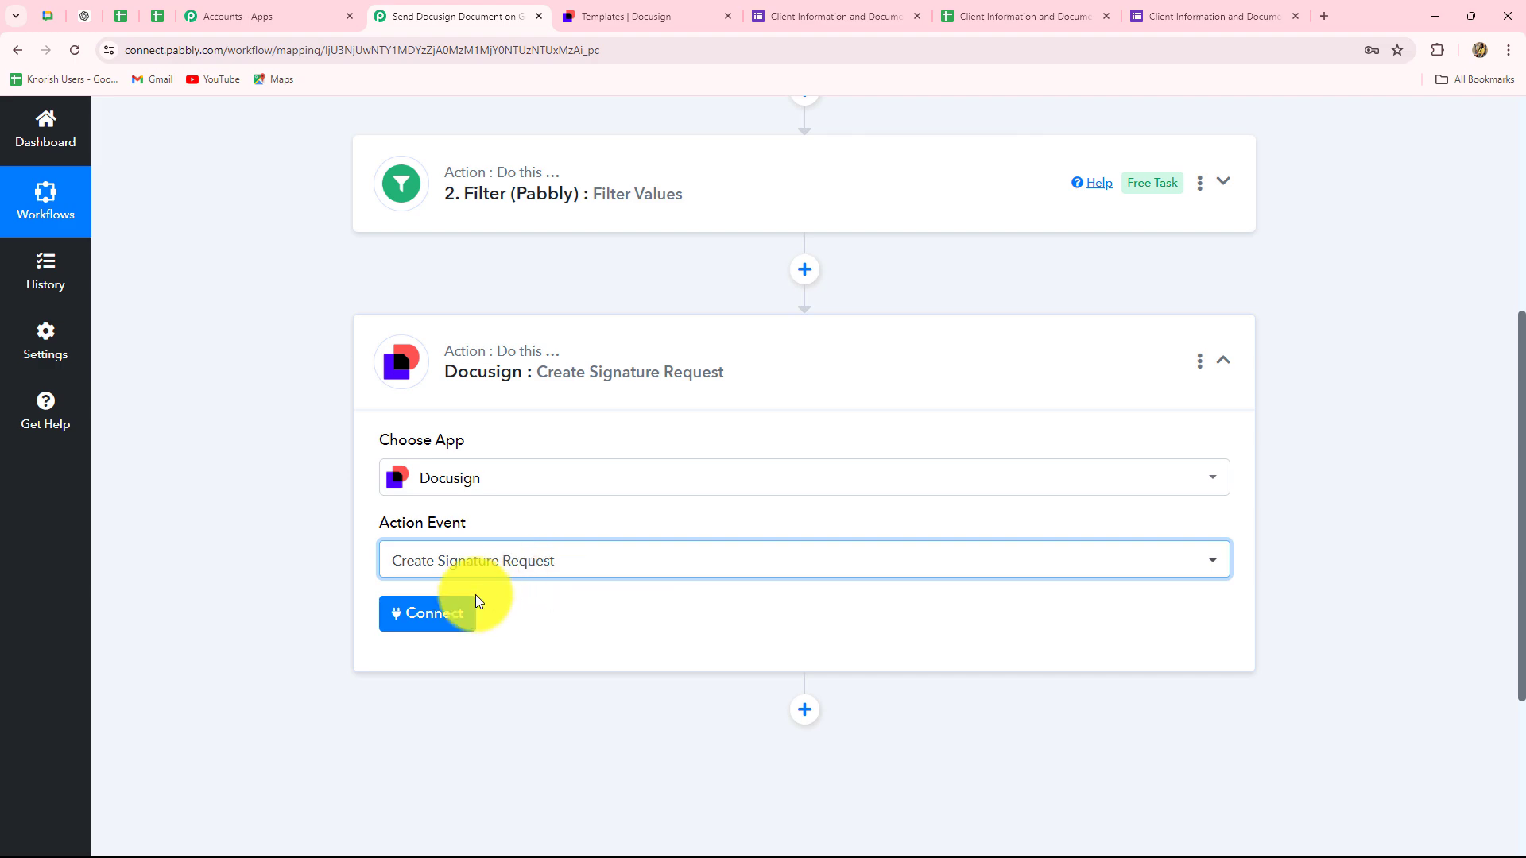
# - Add a new Docusign connection and authorise Pabbly with the Docusign account
pyautogui.click(433, 616)
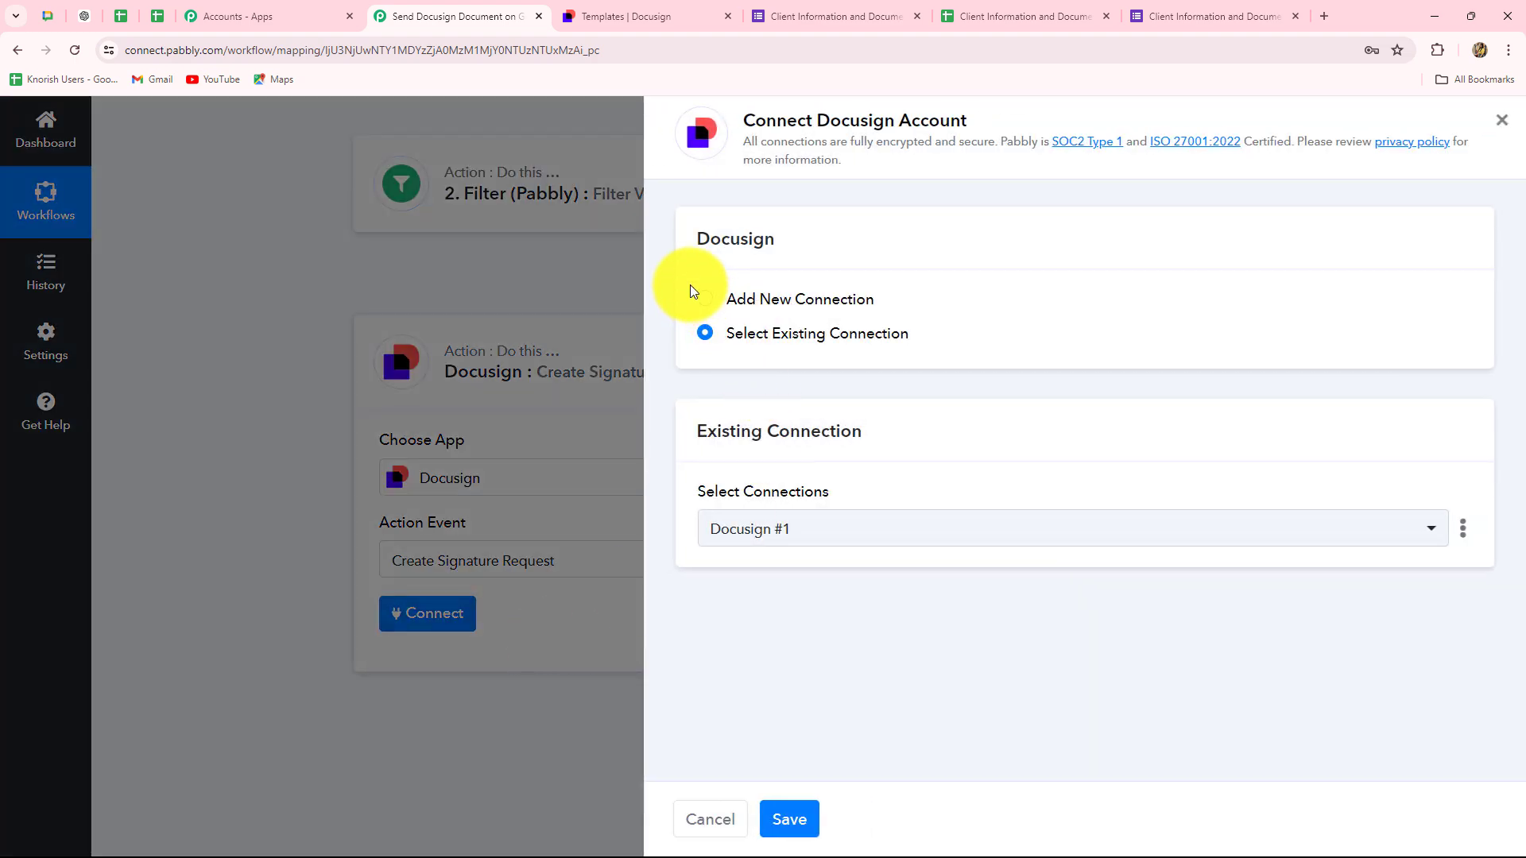
pyautogui.click(593, 17)
pyautogui.click(493, 16)
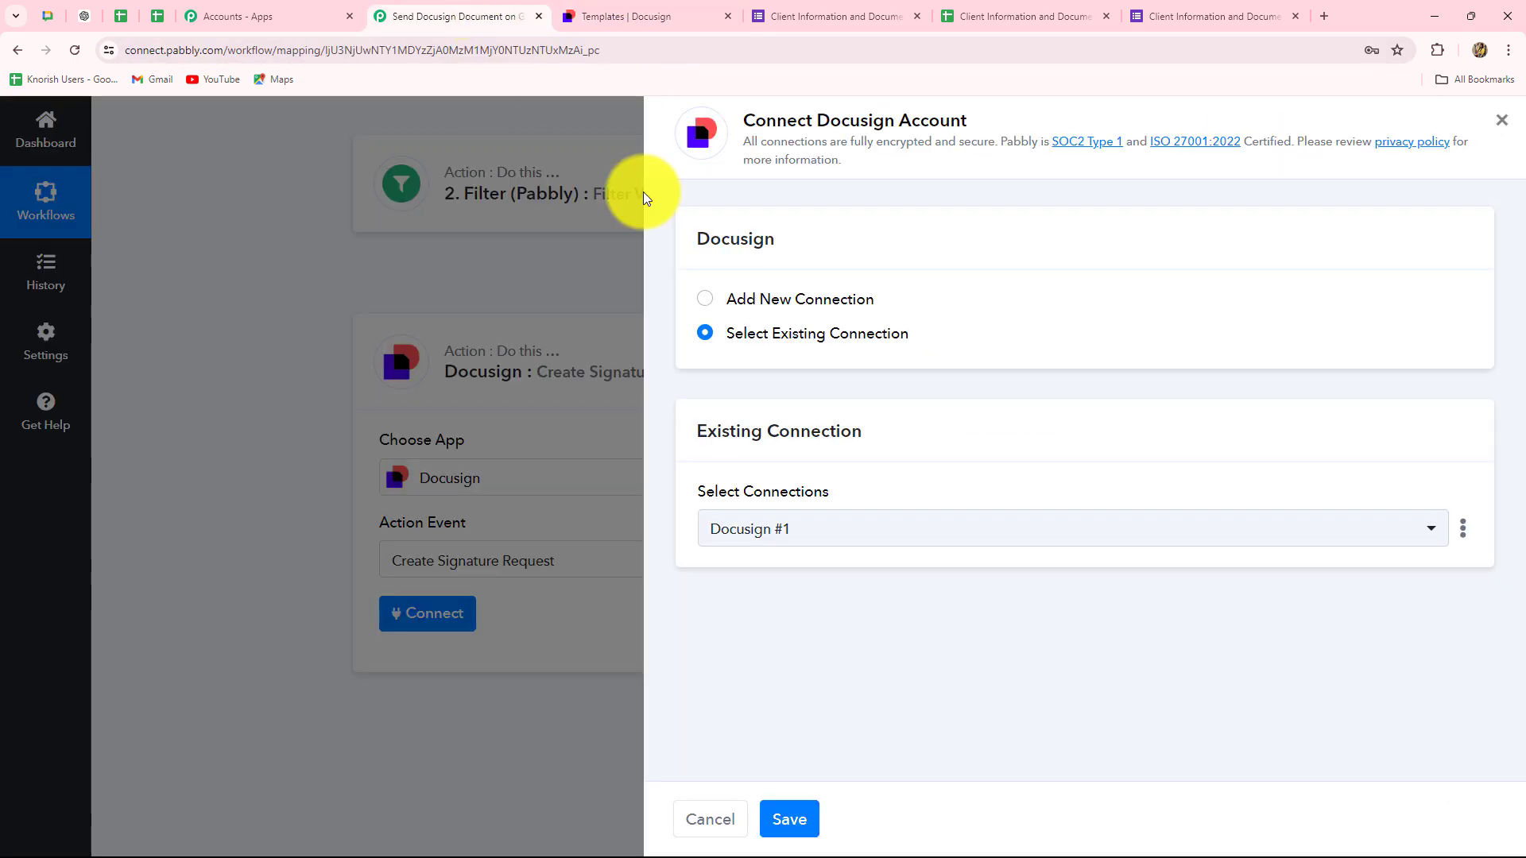
pyautogui.click(707, 300)
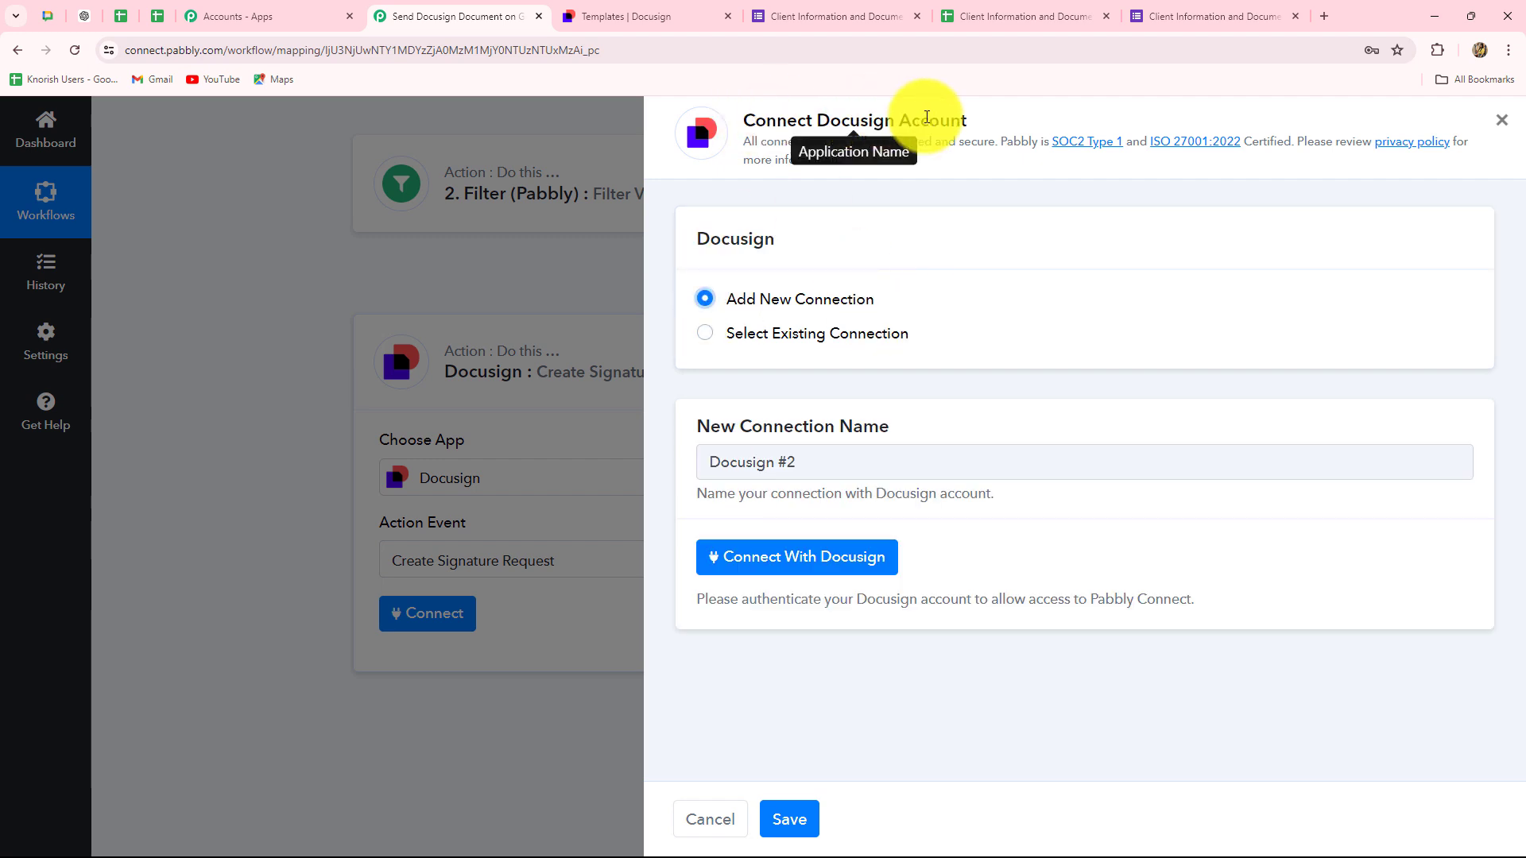
pyautogui.click(826, 558)
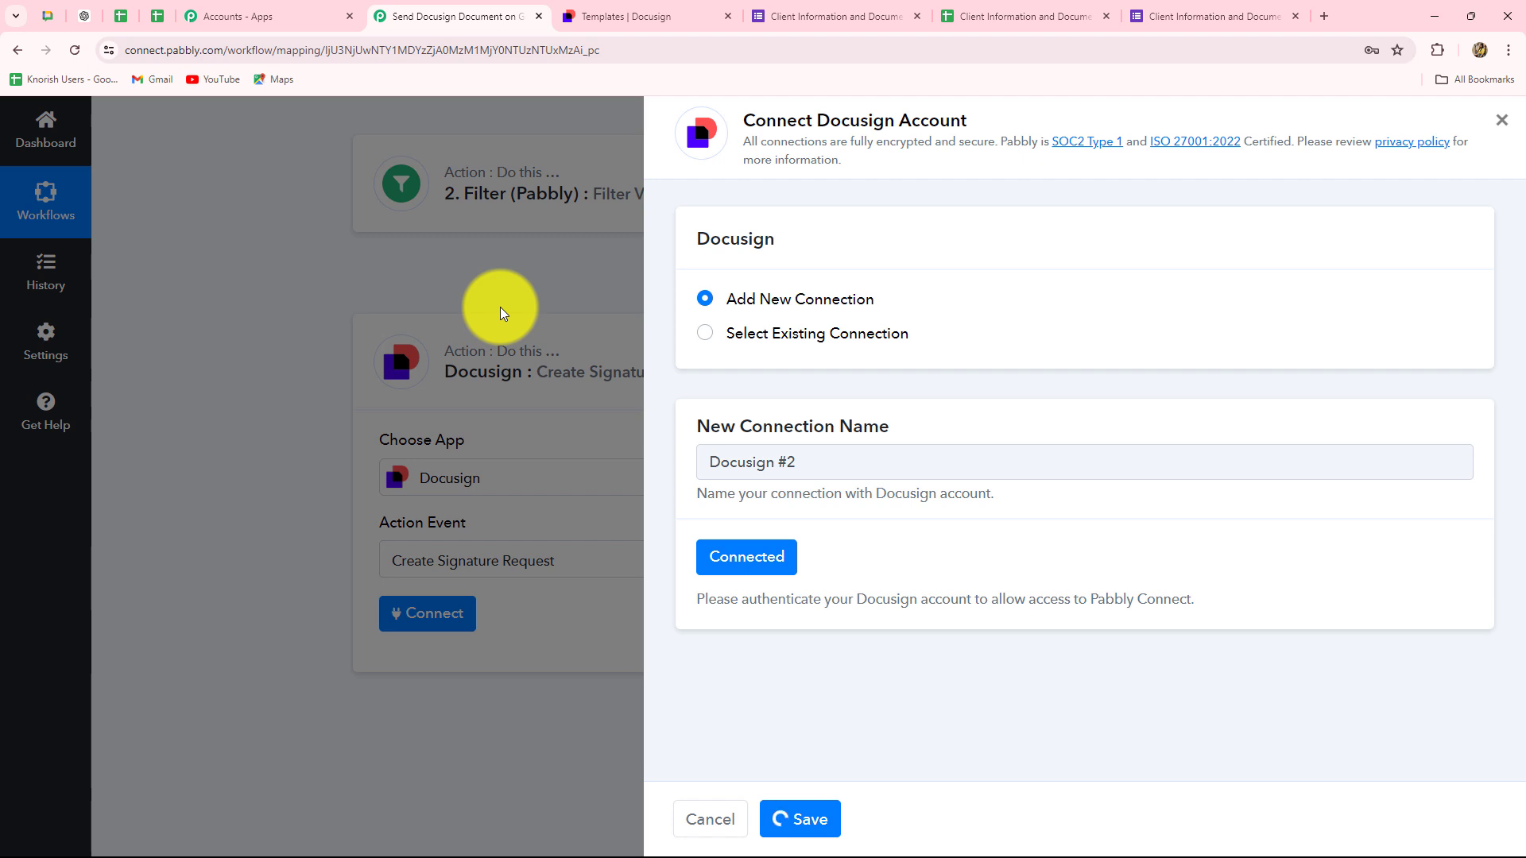
pyautogui.scroll(-4, 607, 509)
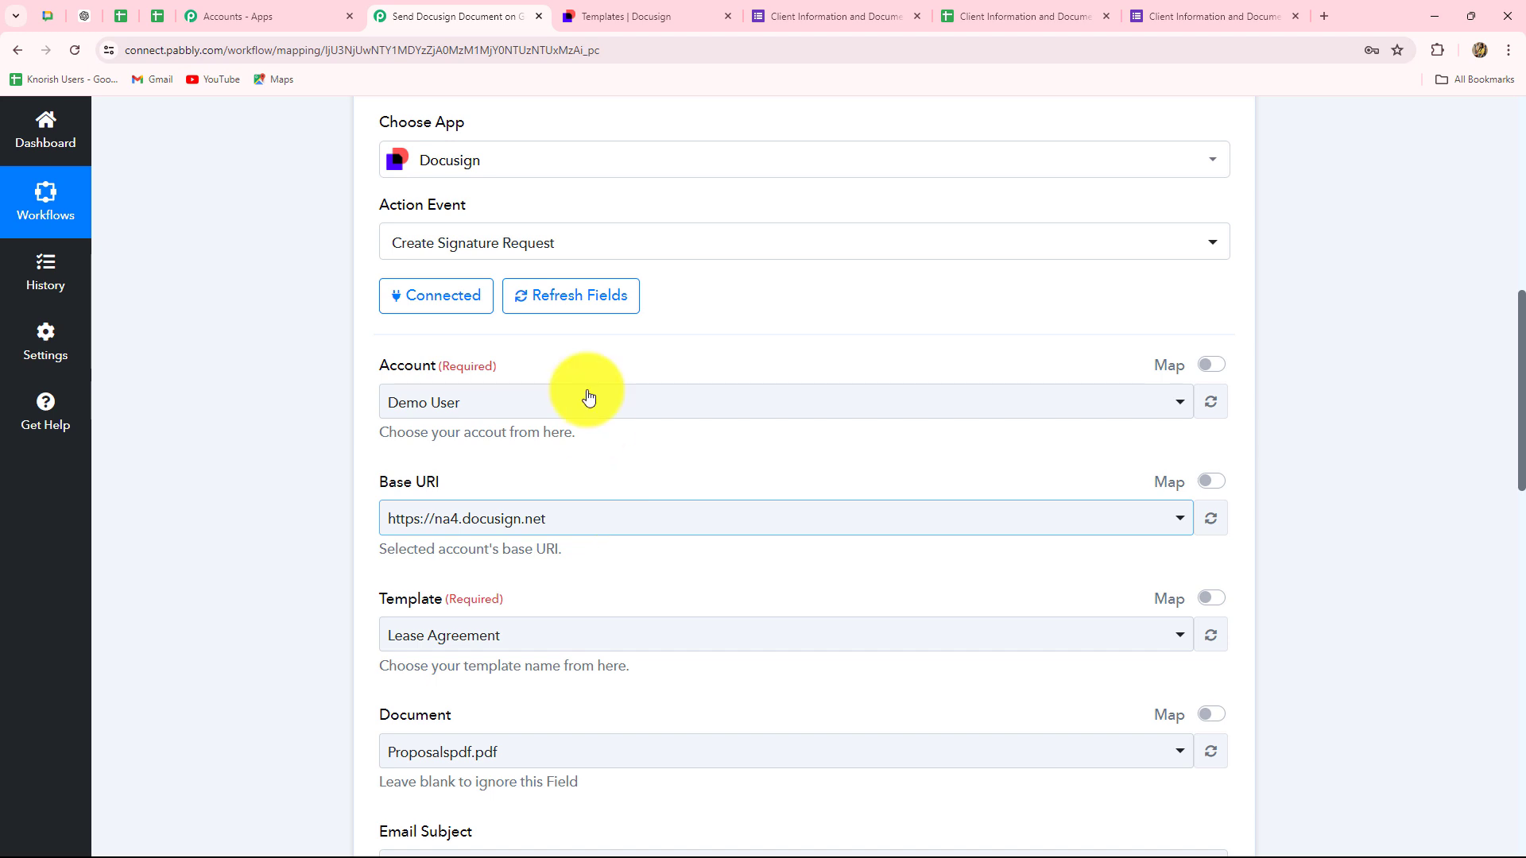
pyautogui.scroll(-10, 931, 457)
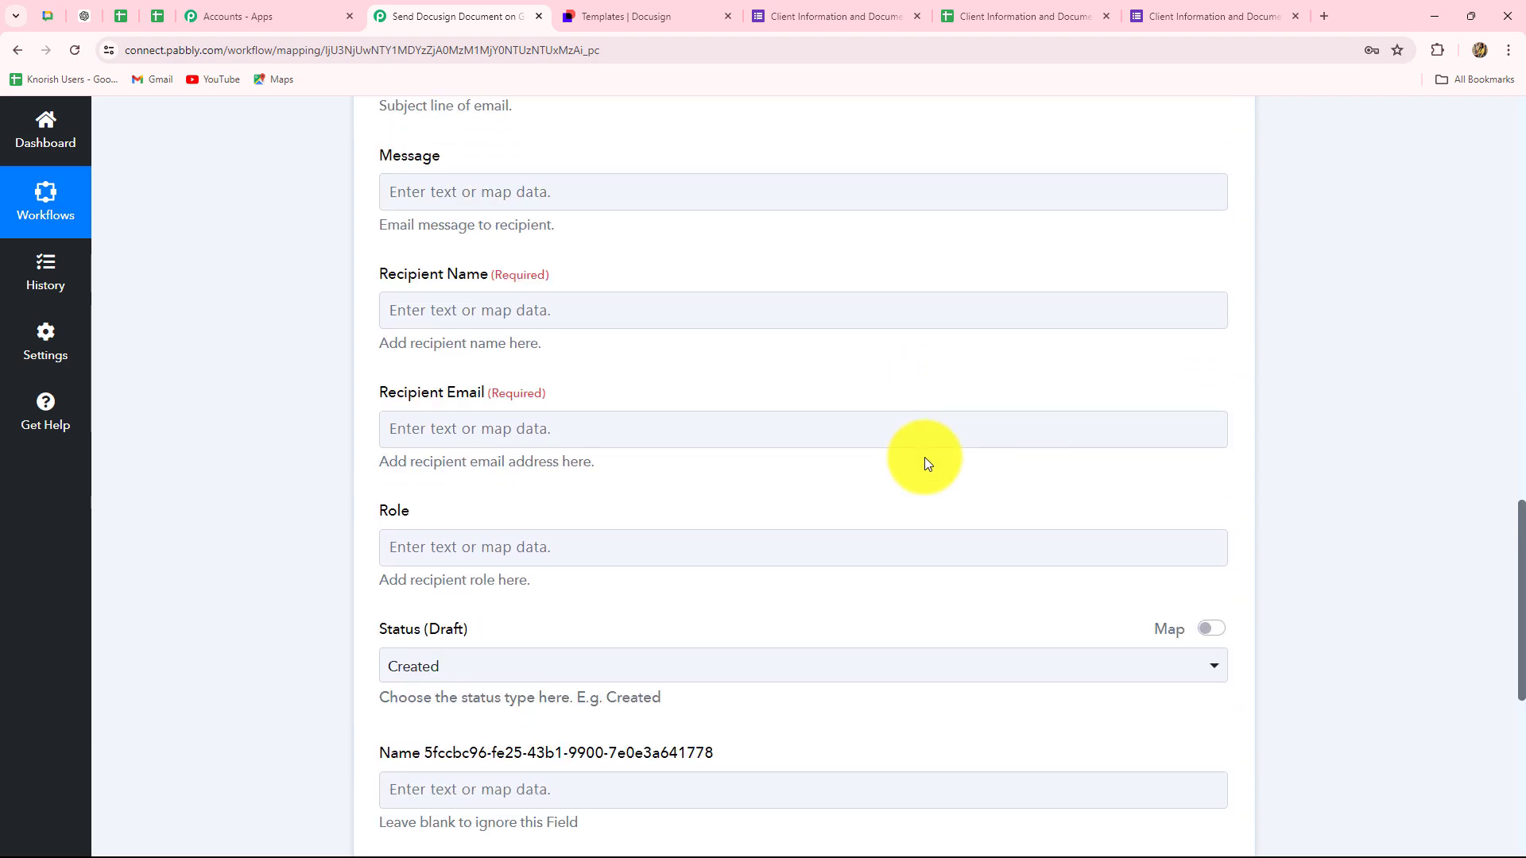
pyautogui.scroll(-5, 924, 456)
pyautogui.scroll(15, 923, 456)
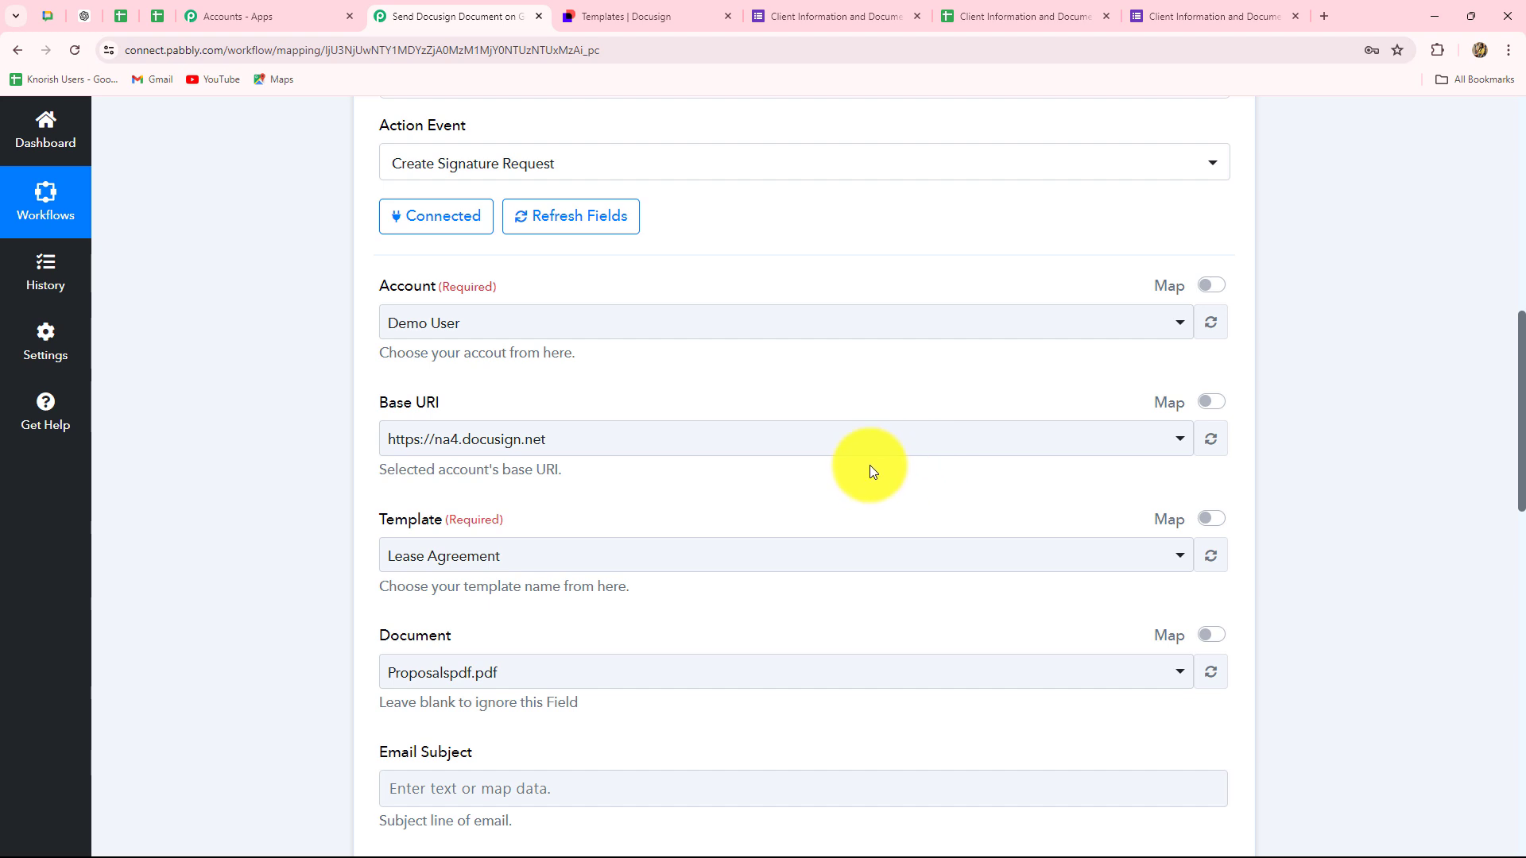
pyautogui.click(631, 325)
pyautogui.click(438, 415)
pyautogui.scroll(-3, 528, 317)
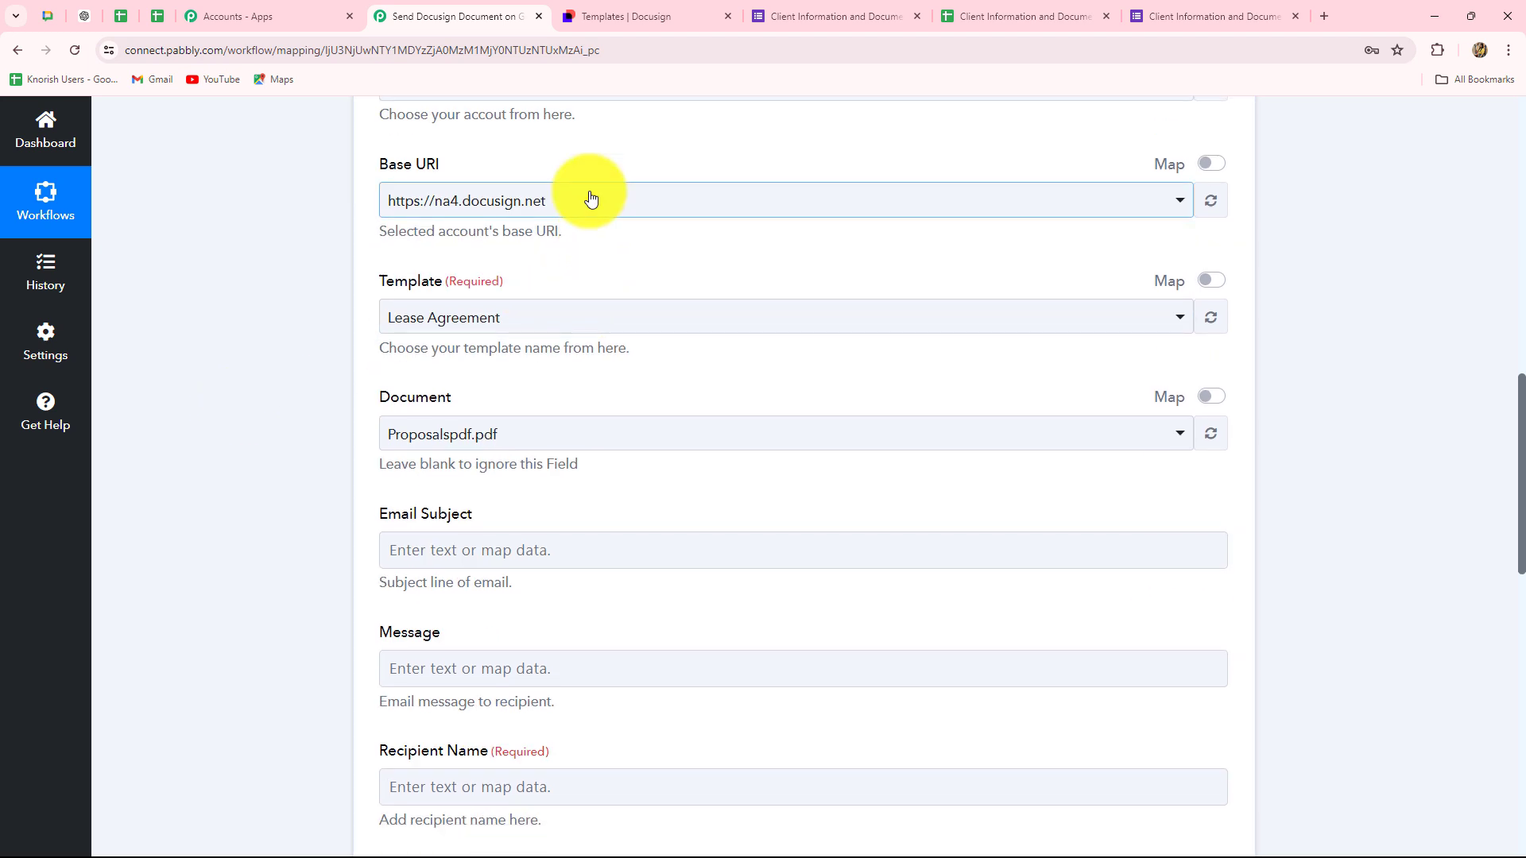
pyautogui.click(586, 201)
pyautogui.click(246, 285)
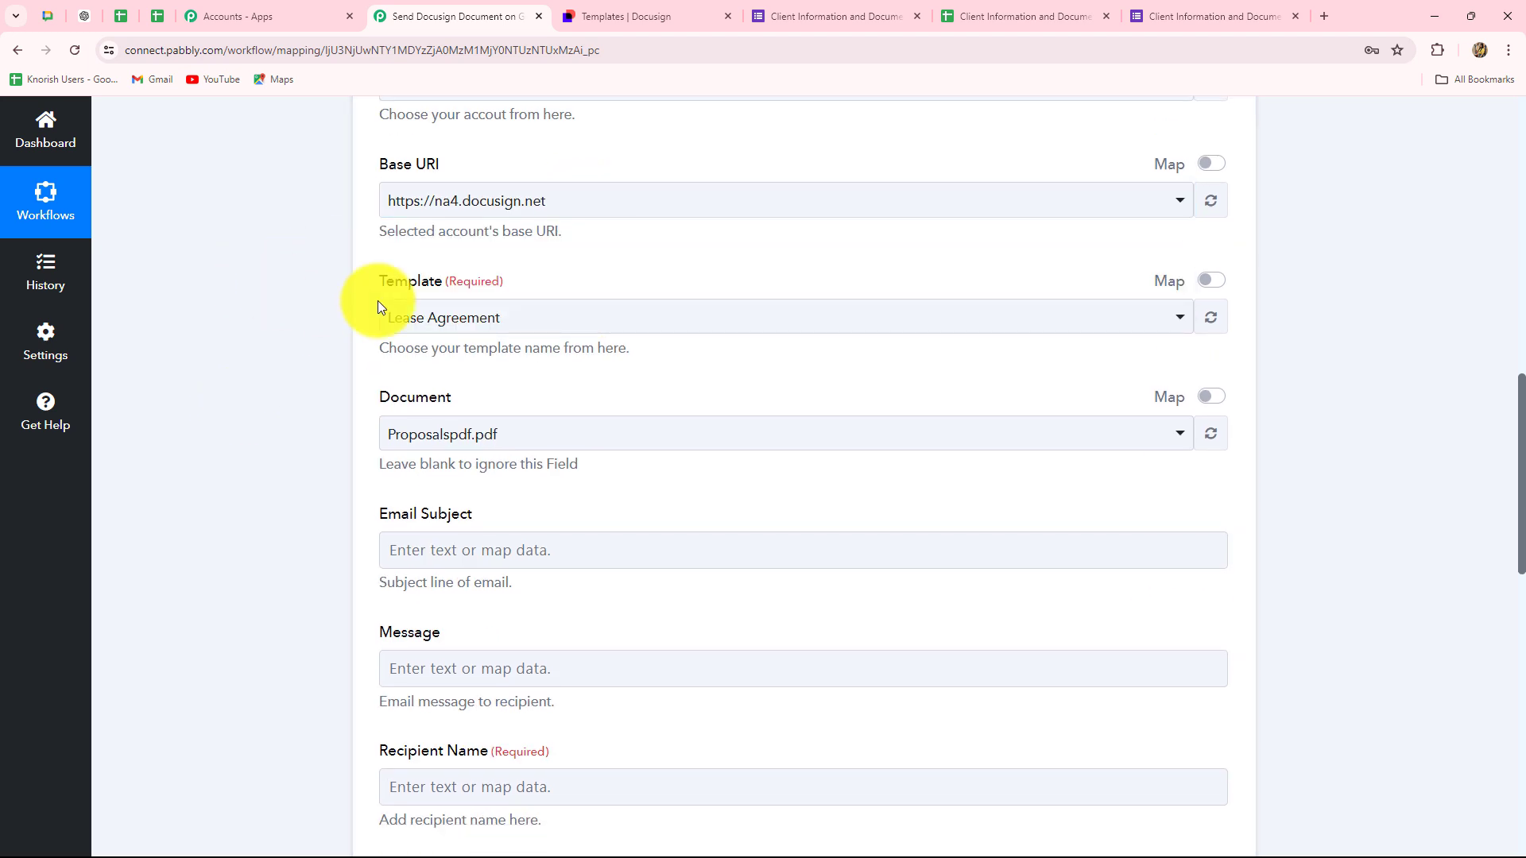
# - Keep Lease Agreement as the template, confirming it exists in DocuSign's Templates tab
pyautogui.click(545, 318)
pyautogui.click(273, 409)
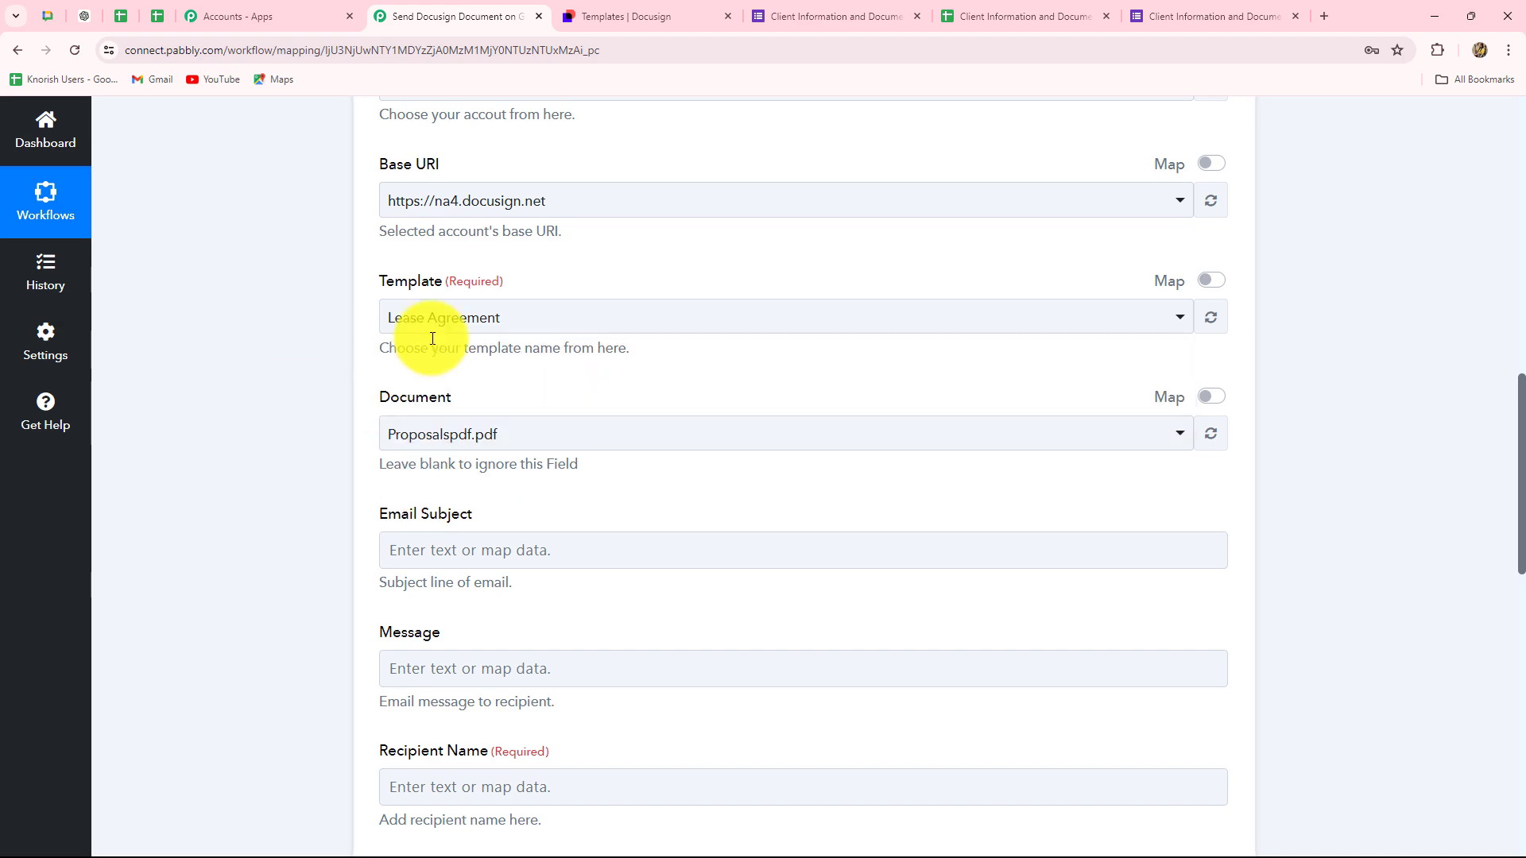
pyautogui.click(604, 14)
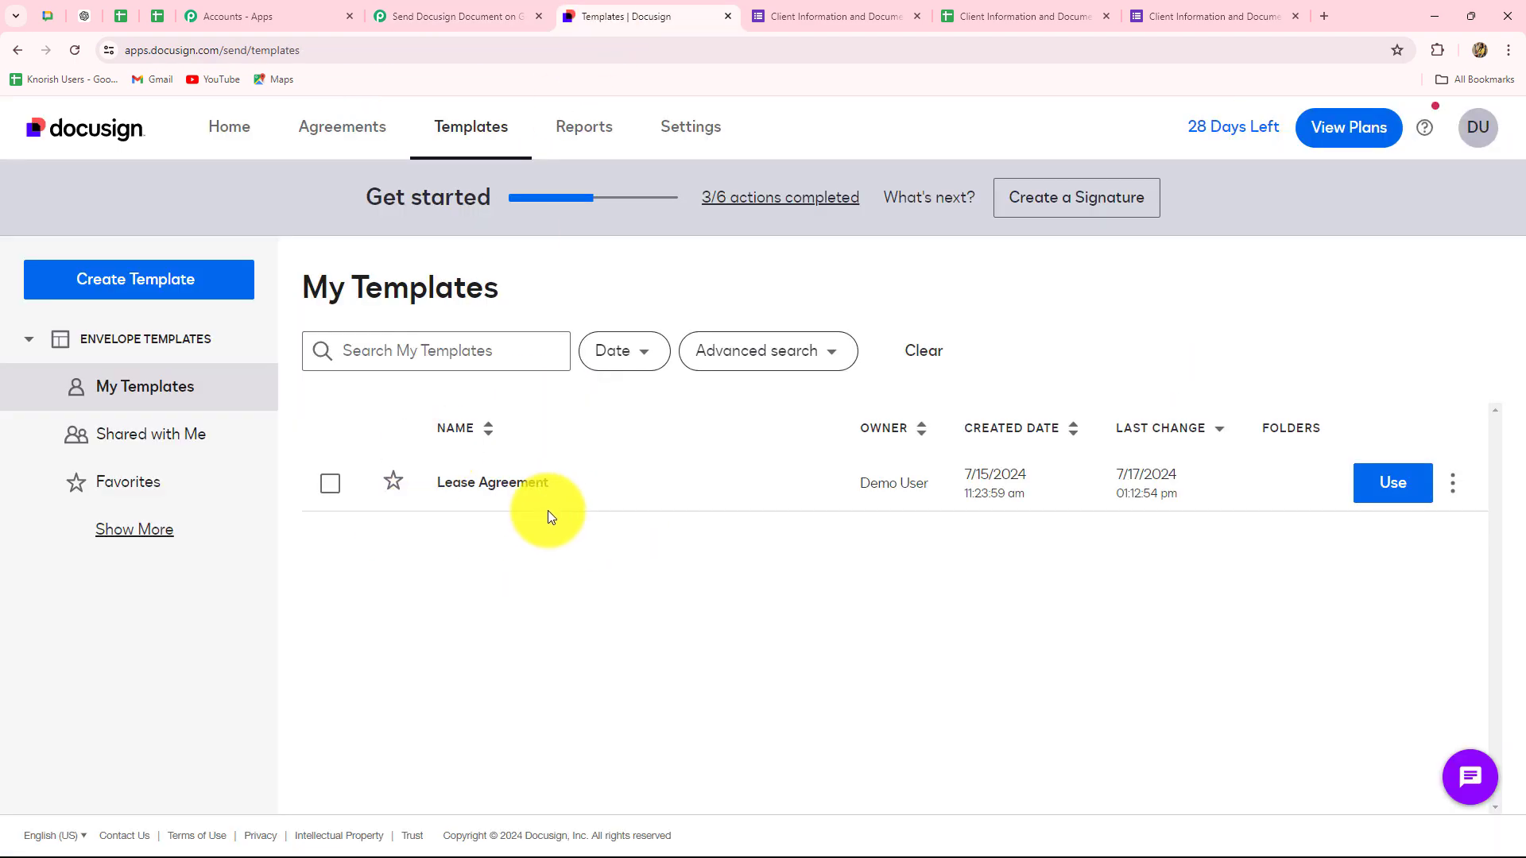
pyautogui.click(429, 14)
# - Keep Proposalspdf.pdf as the document and review the remaining step fields
pyautogui.scroll(-2, 541, 356)
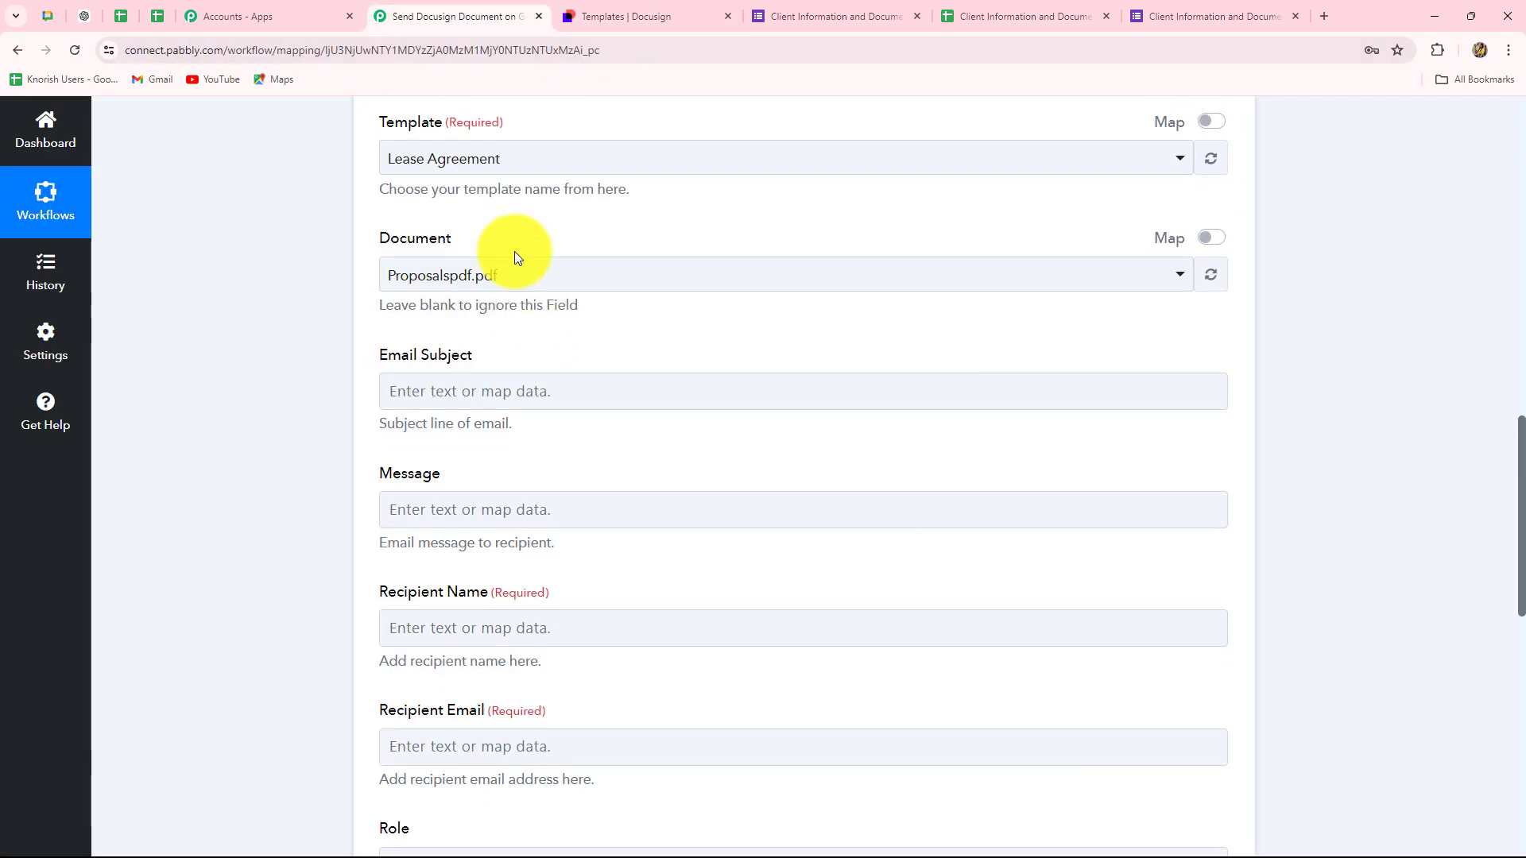
pyautogui.click(516, 279)
pyautogui.click(330, 402)
pyautogui.scroll(-3, 329, 403)
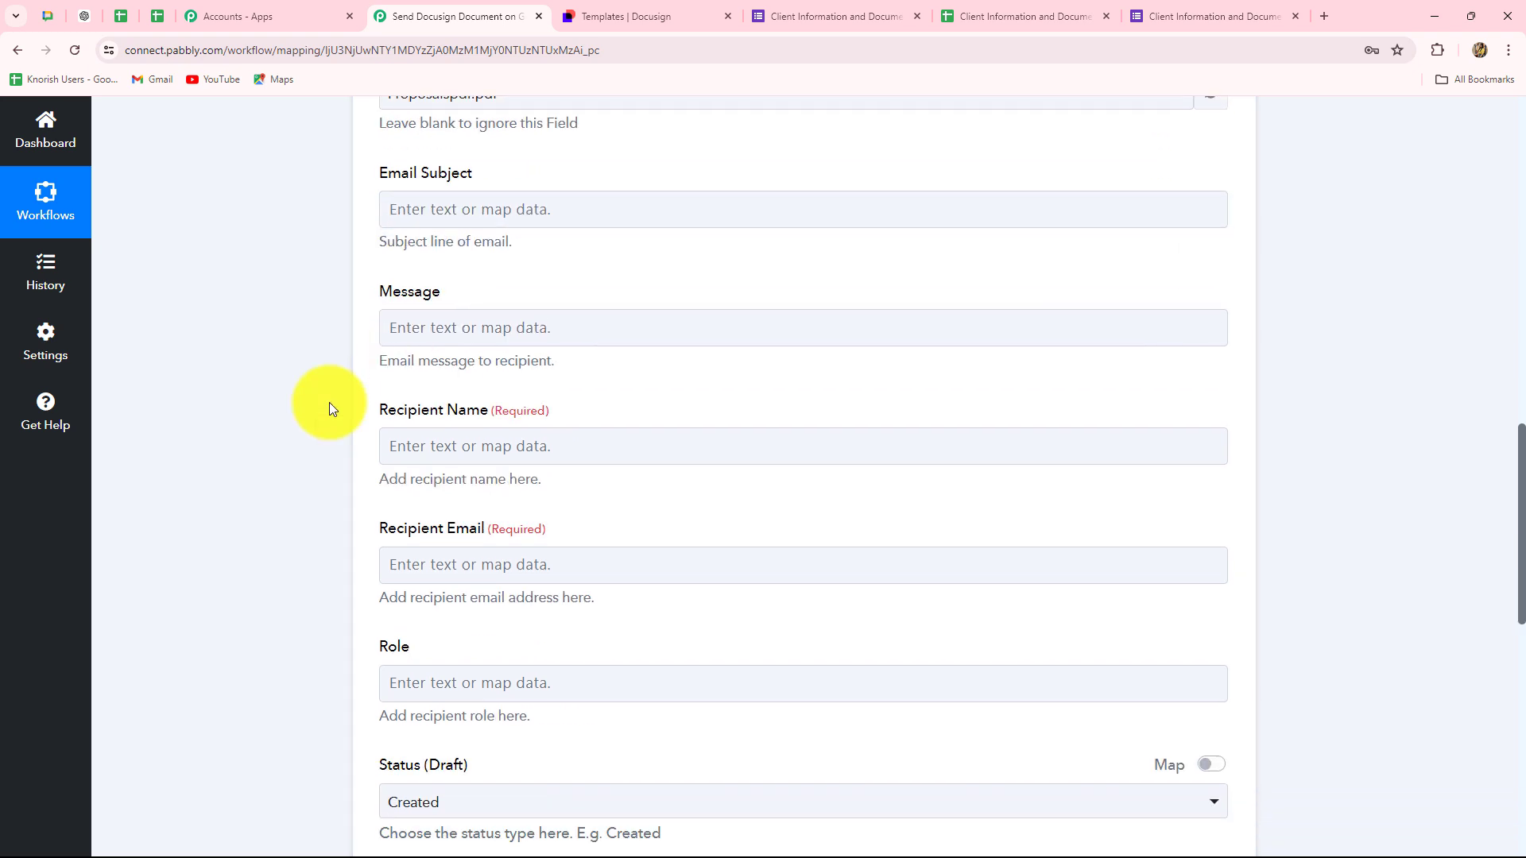
pyautogui.click(659, 288)
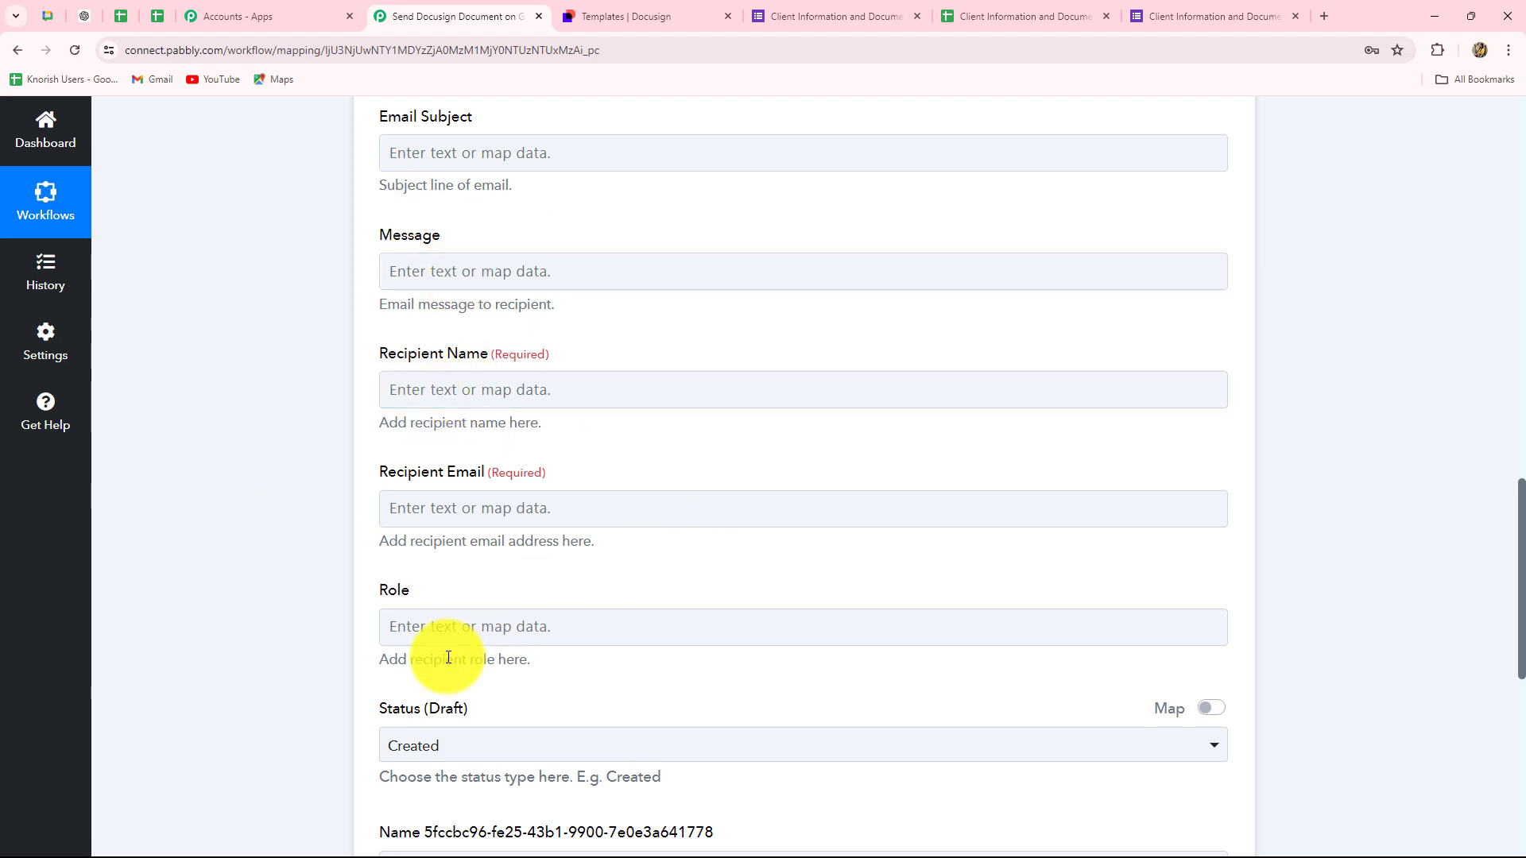
pyautogui.scroll(-4, 456, 646)
pyautogui.scroll(9, 457, 645)
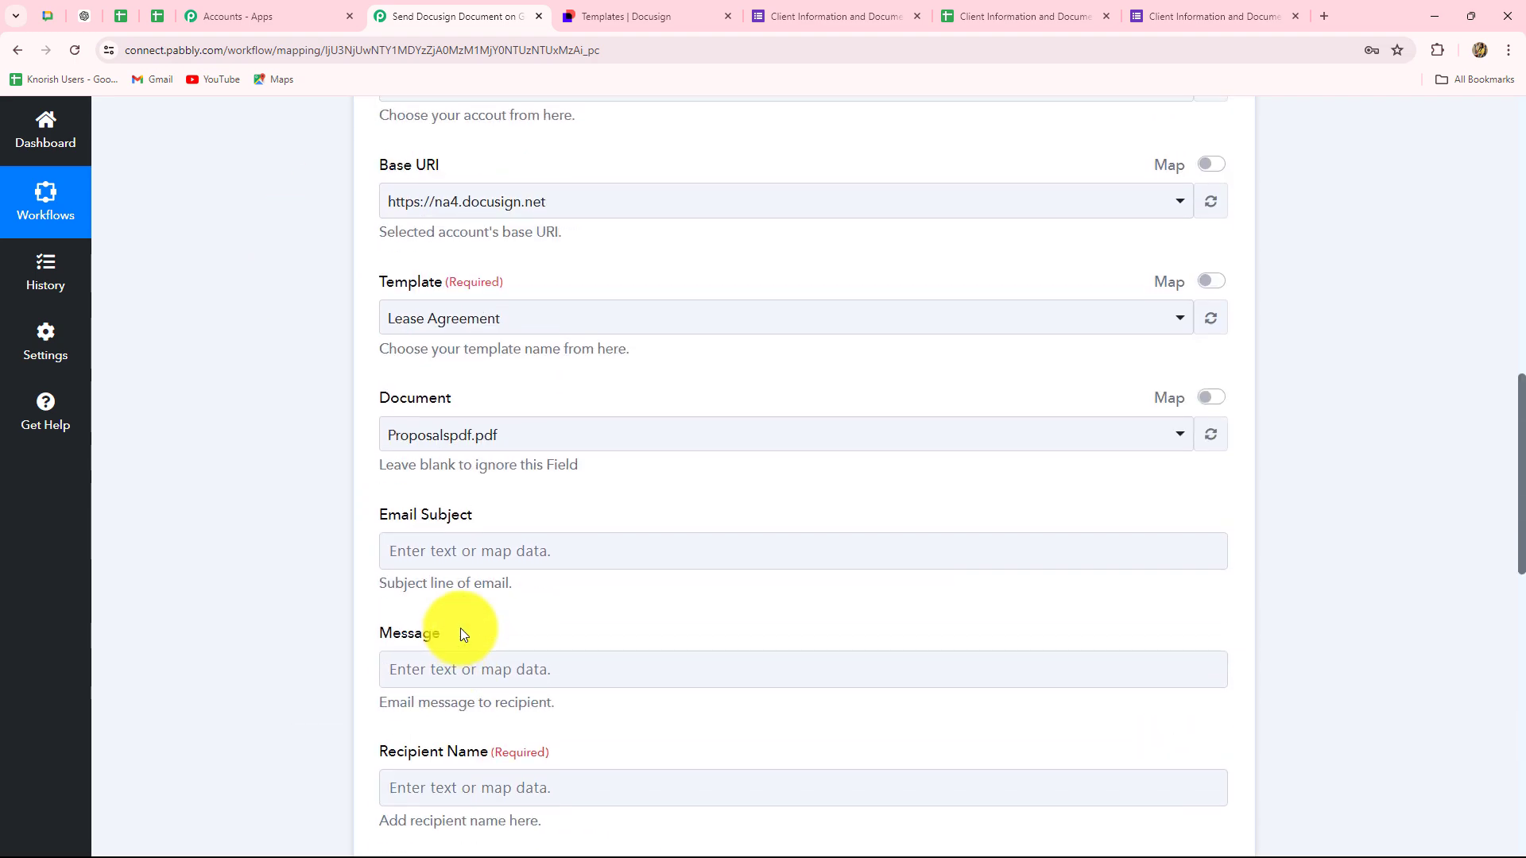
pyautogui.scroll(-3, 456, 588)
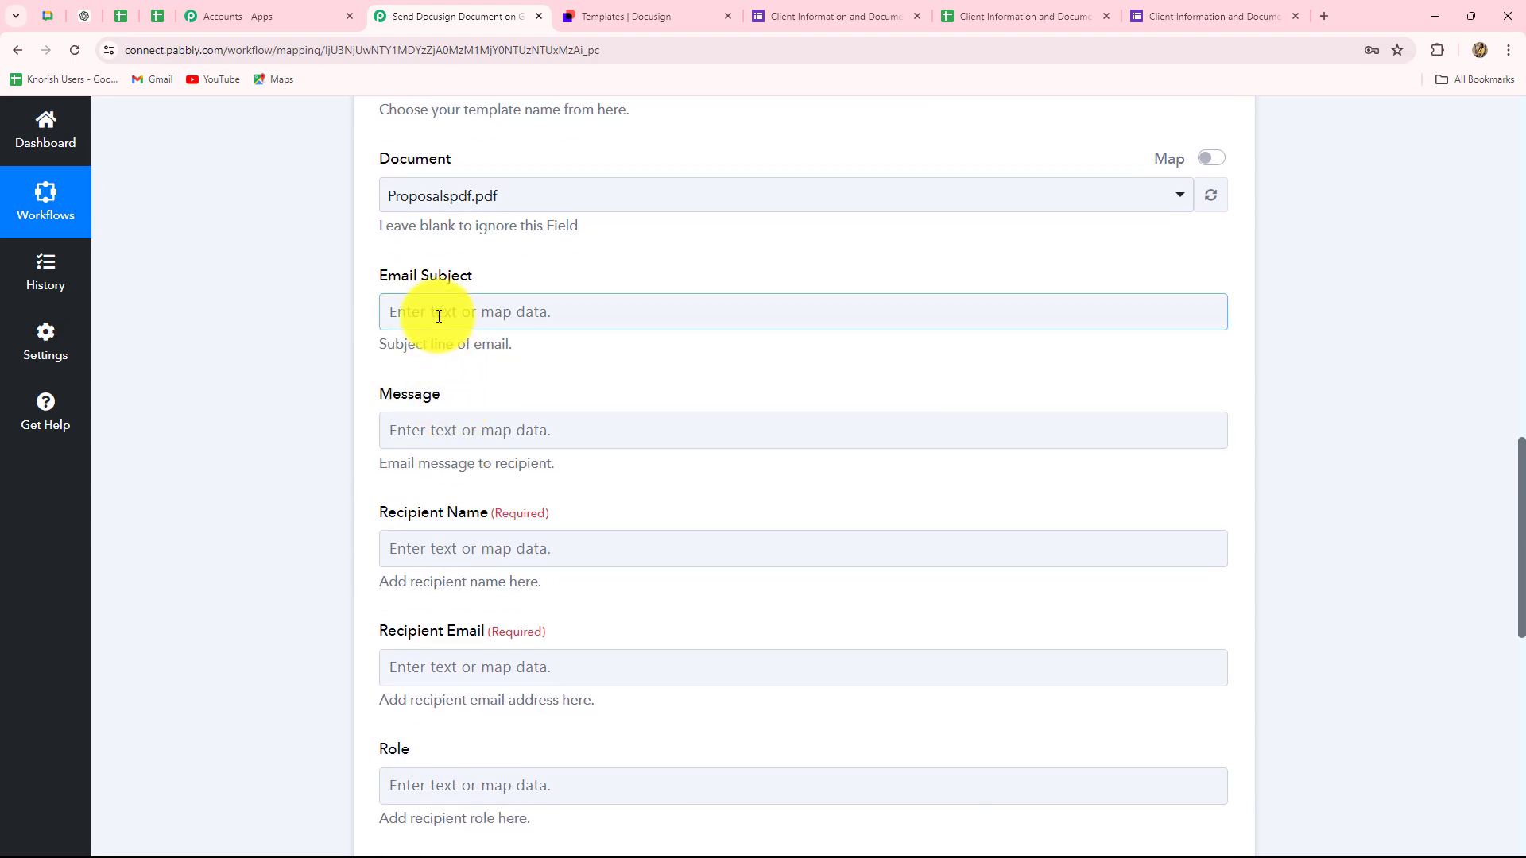
# - Paste 'Lease Agreement for Signature' as the email subject and the thank-you signing letter as the message
pyautogui.click(438, 317)
pyautogui.write('Lease Agreement for Signature')
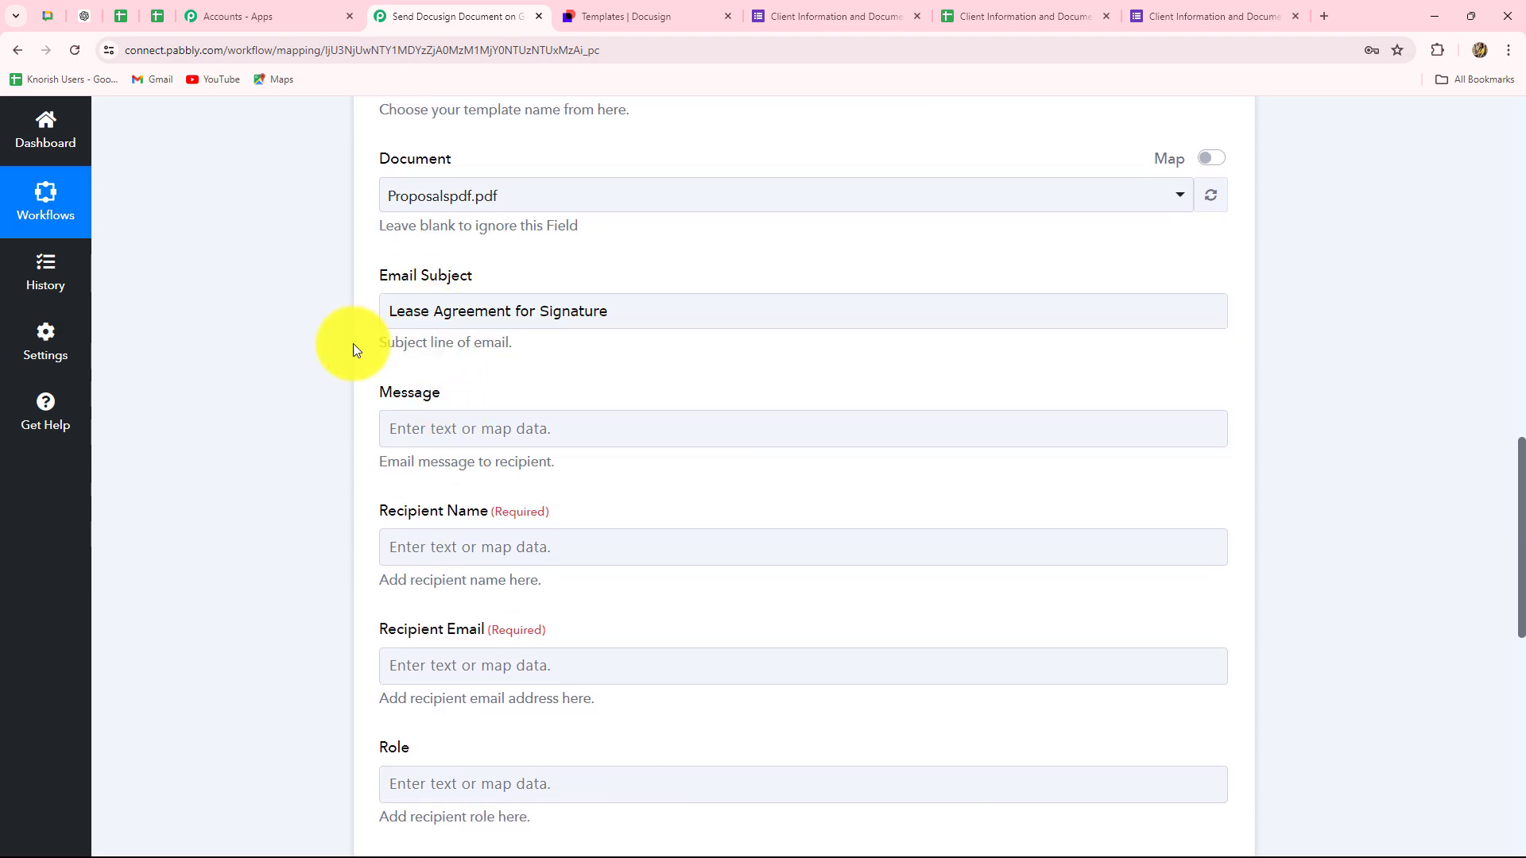
pyautogui.scroll(-3, 590, 345)
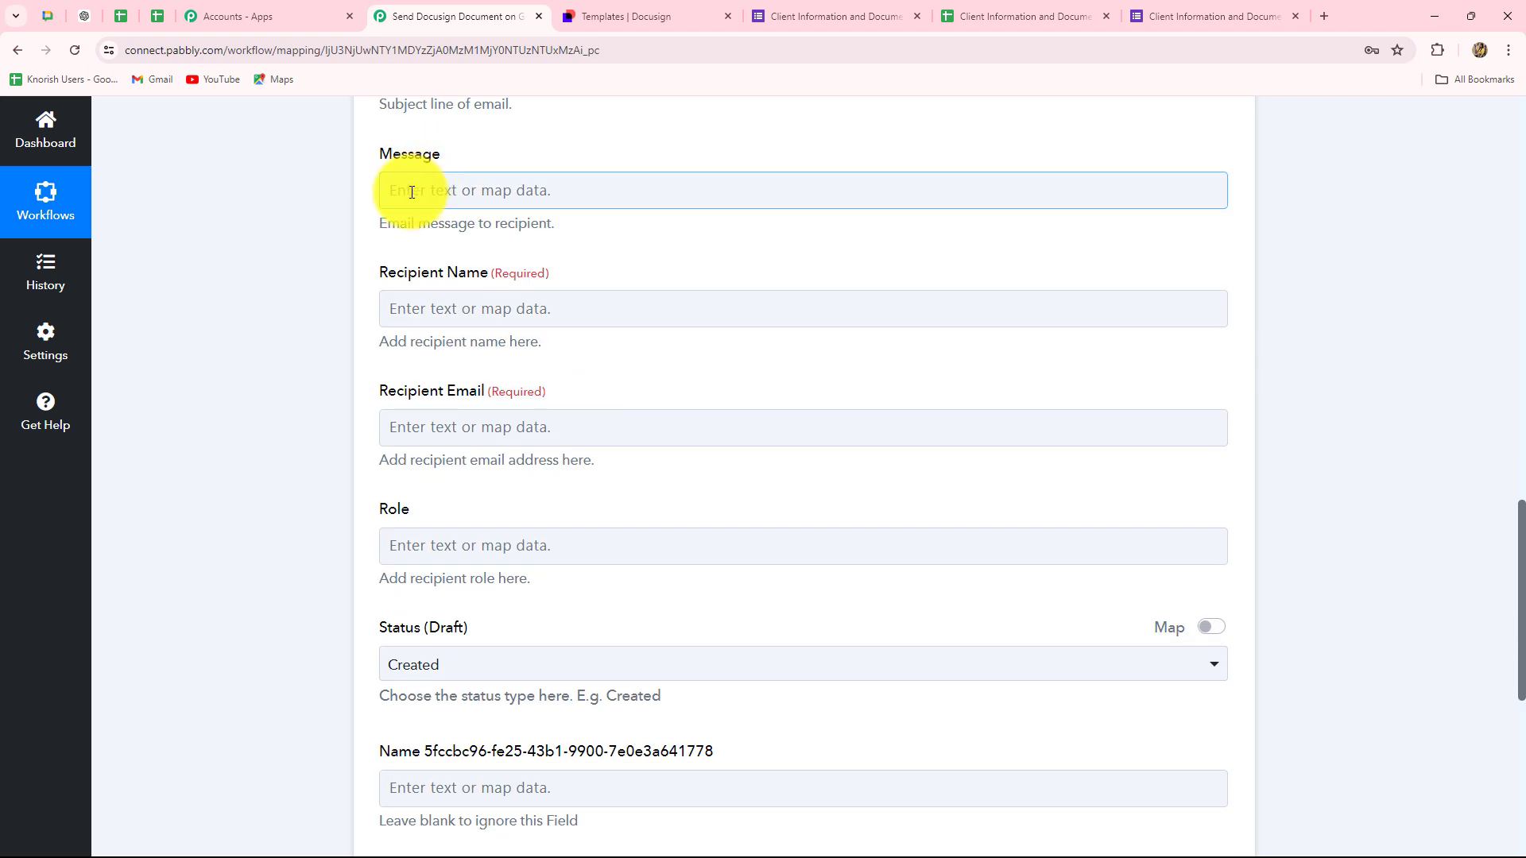
pyautogui.click(427, 188)
pyautogui.write('Dear ,  Thank you for submitting your information through our form. To proceed further, we kindly request you to review and sign the attached document. Please find the Lease Agreement attached for your review and signature.  Thanks.')
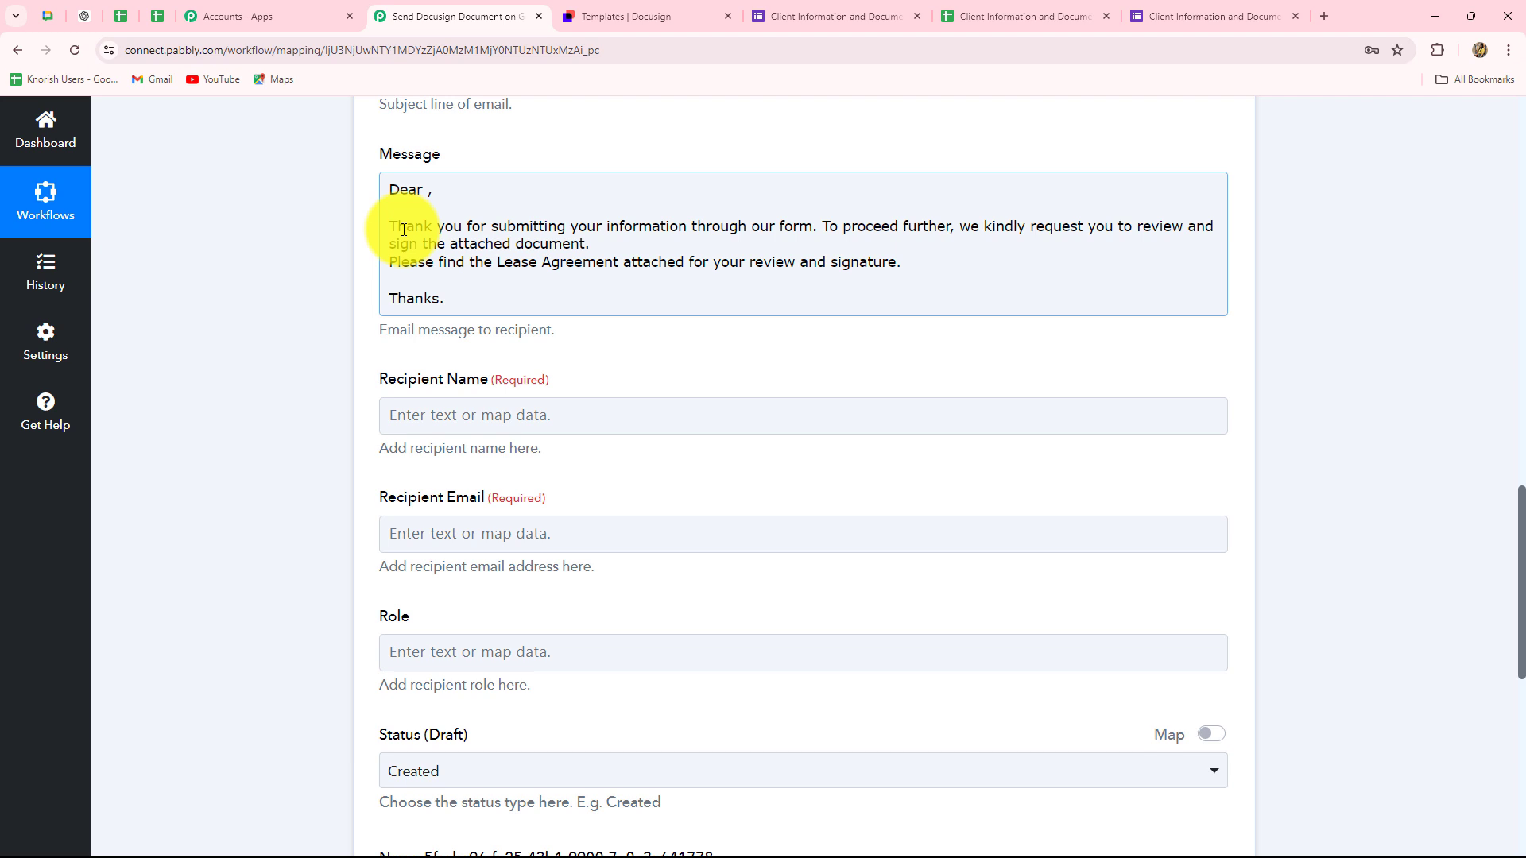
pyautogui.click(428, 189)
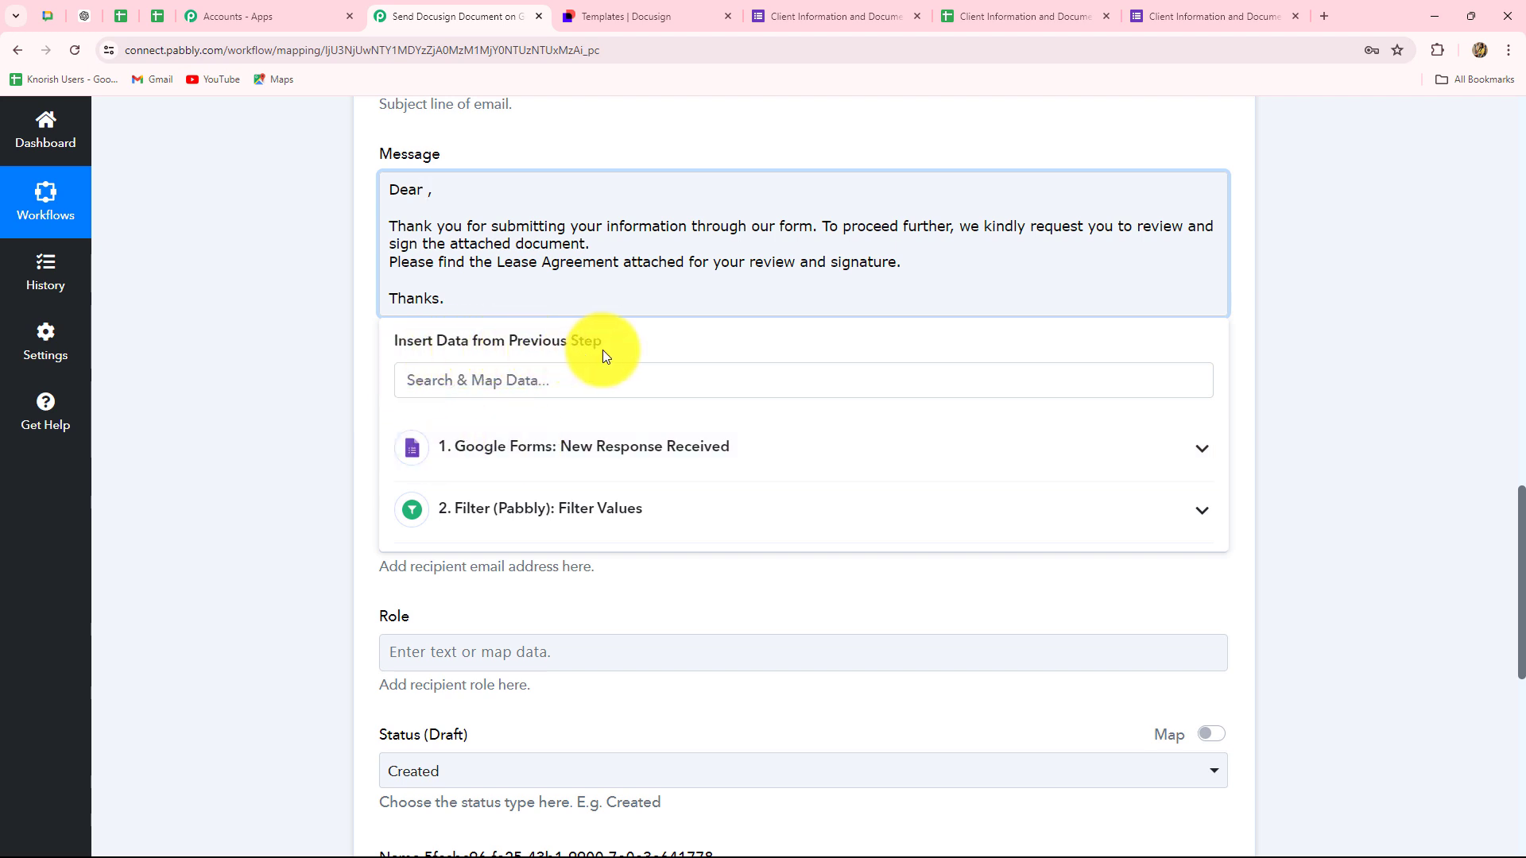
# - Insert the Google Forms Name answer after 'Dear' in the message greeting
pyautogui.click(612, 457)
pyautogui.scroll(-3, 584, 549)
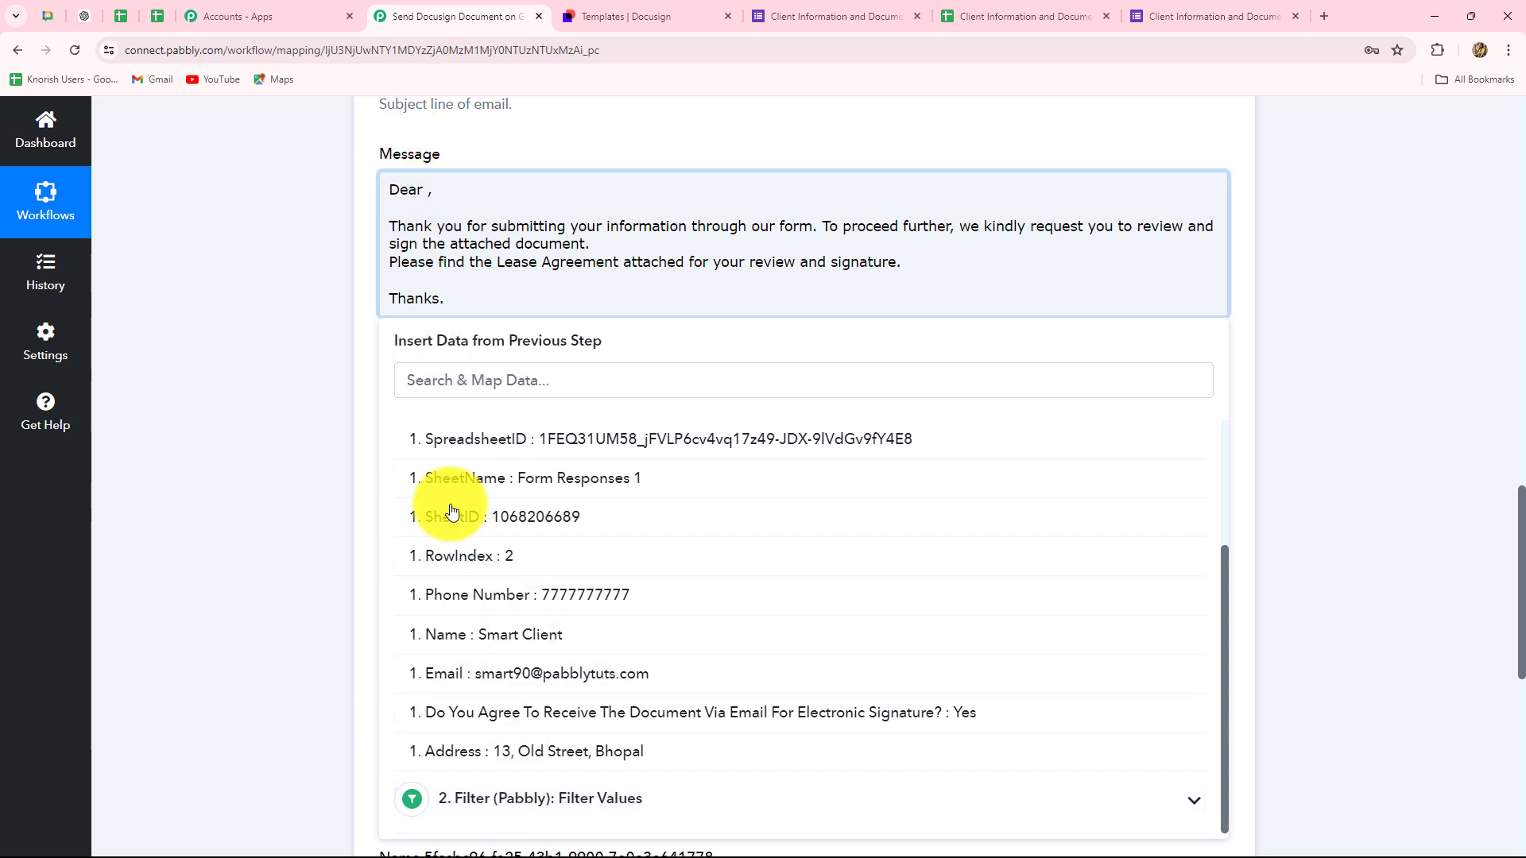
pyautogui.click(504, 635)
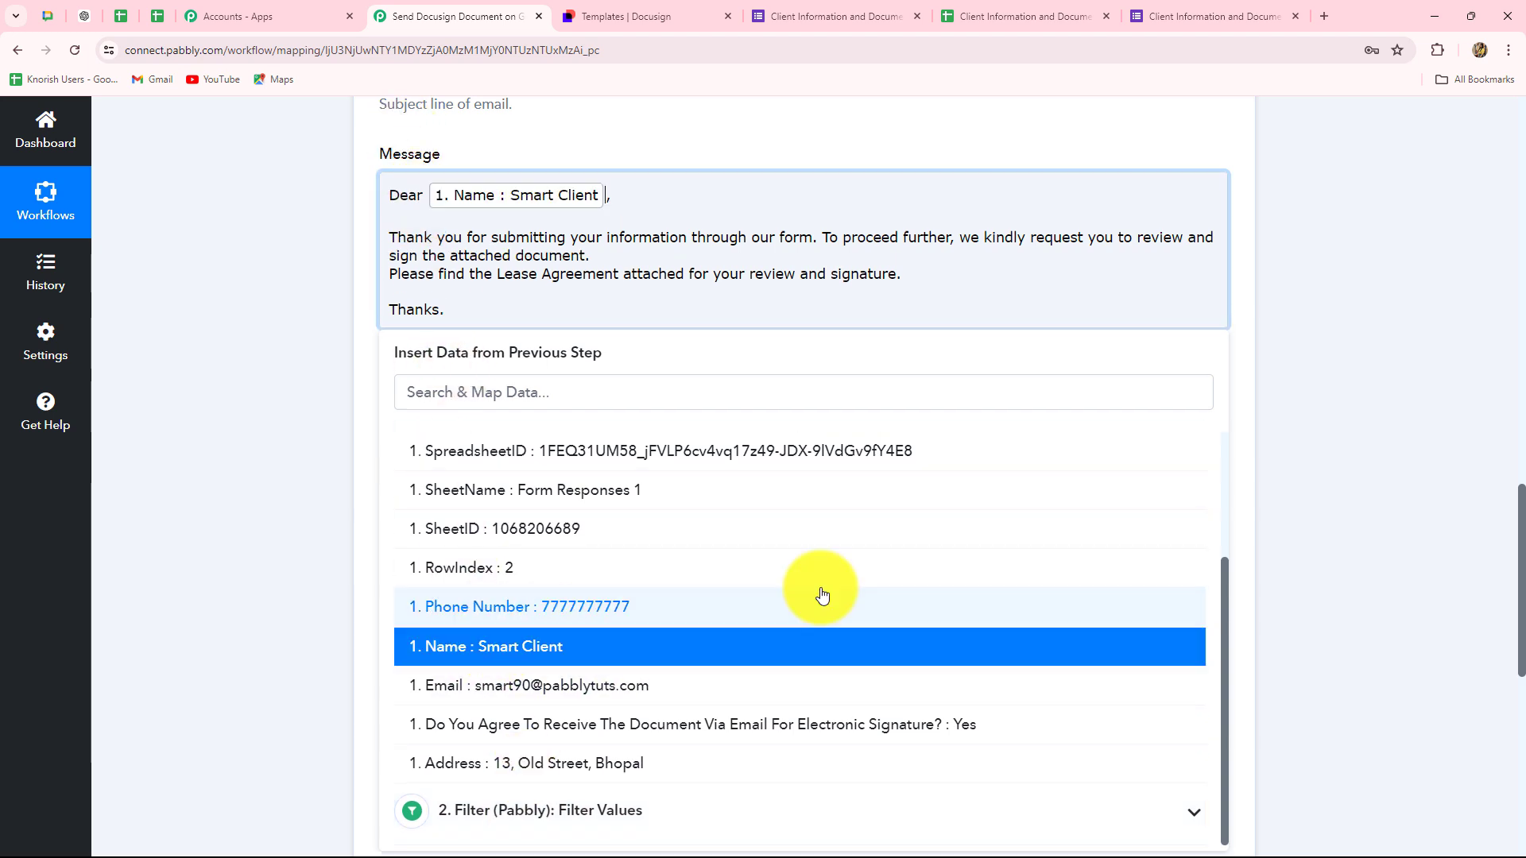
pyautogui.click(1448, 513)
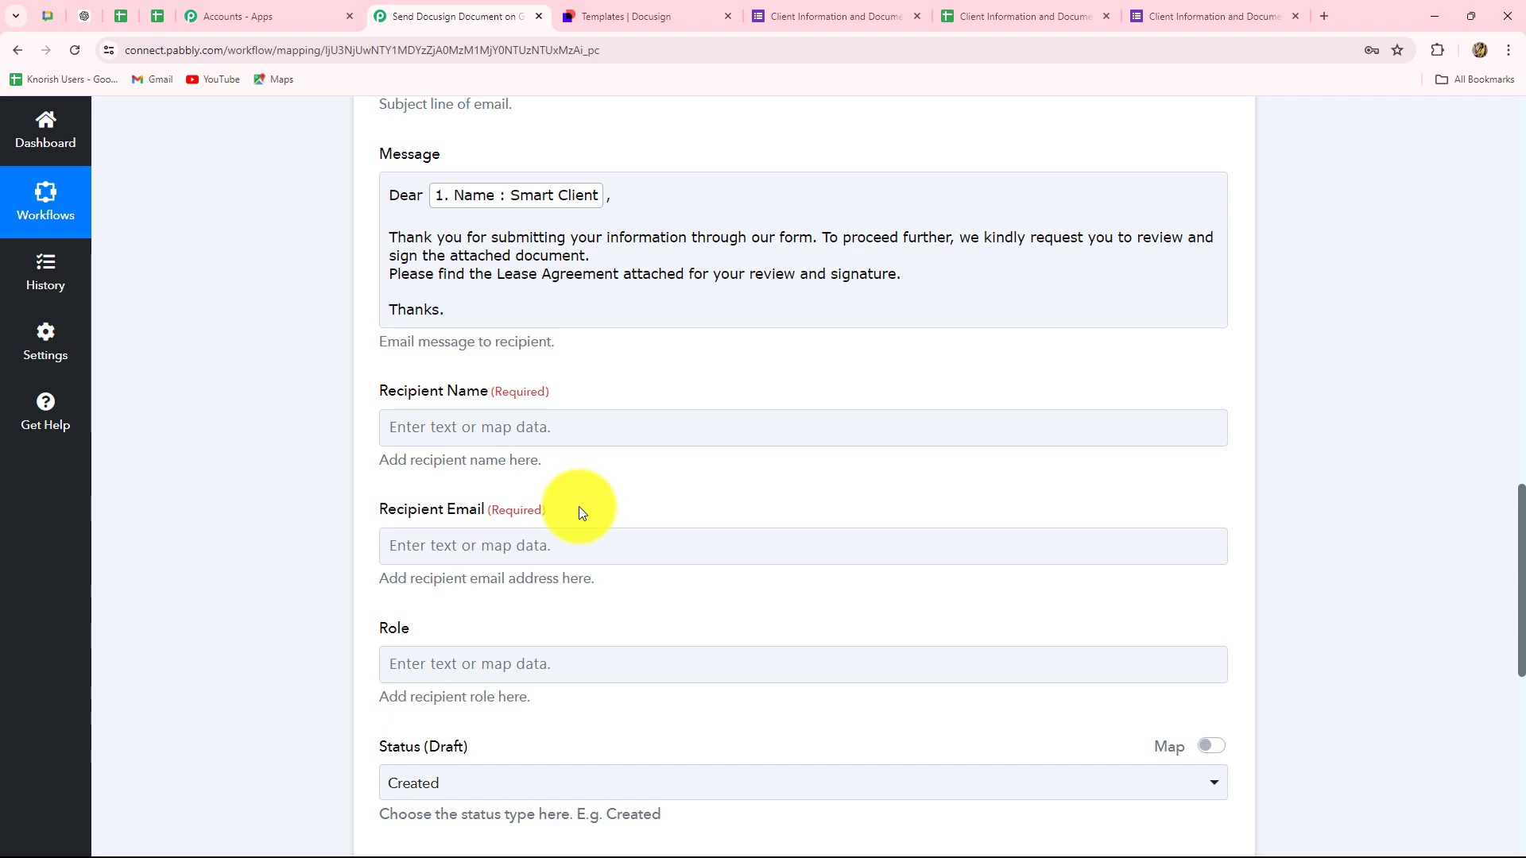
# - Map the form's Name to Recipient Name and its Email to Recipient Email
pyautogui.scroll(-3, 579, 509)
pyautogui.click(433, 189)
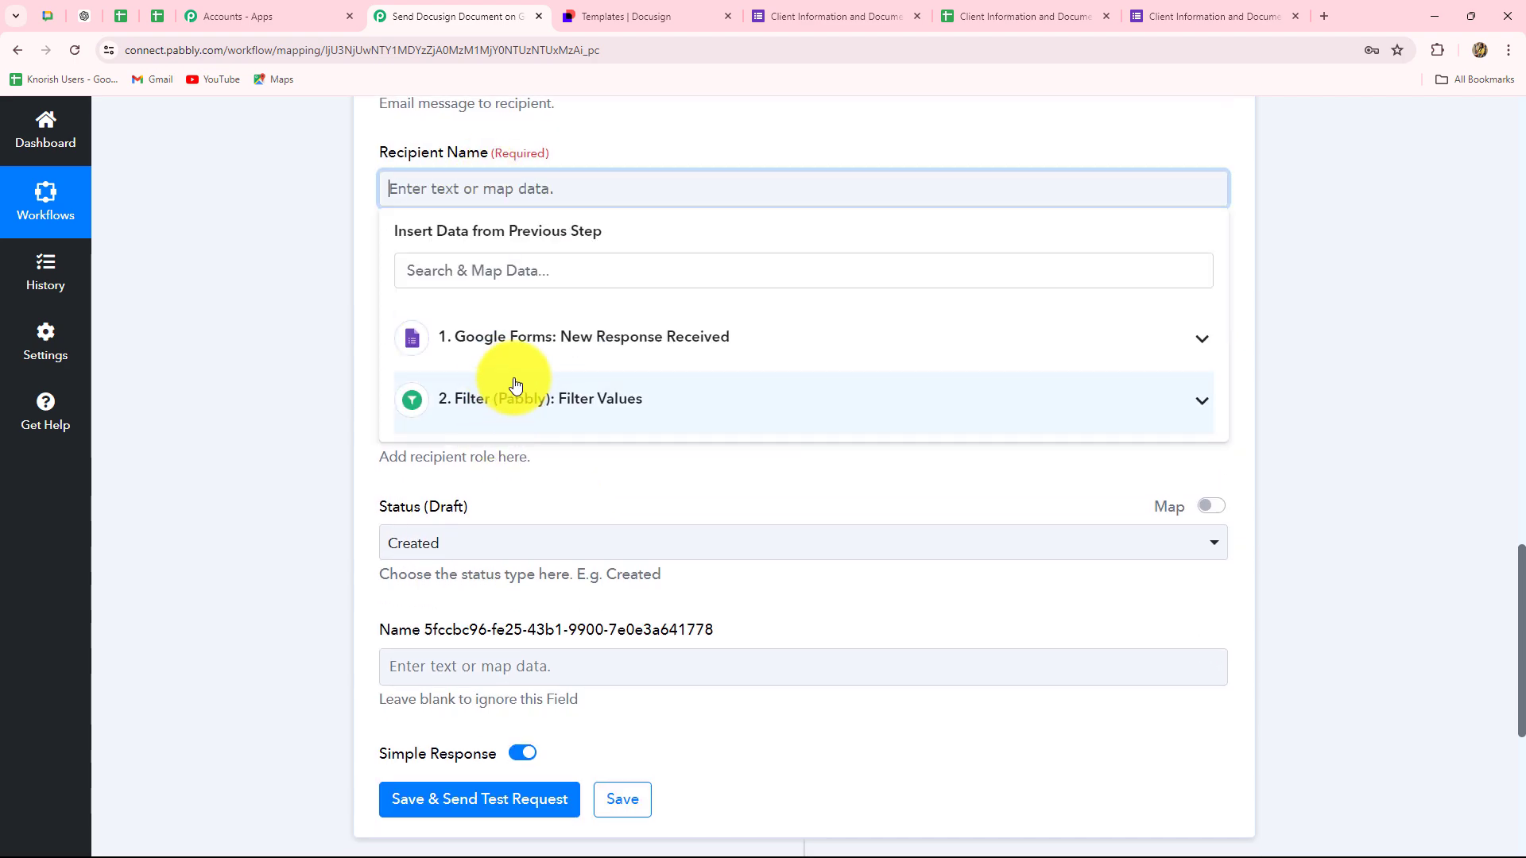
pyautogui.click(515, 337)
pyautogui.click(554, 708)
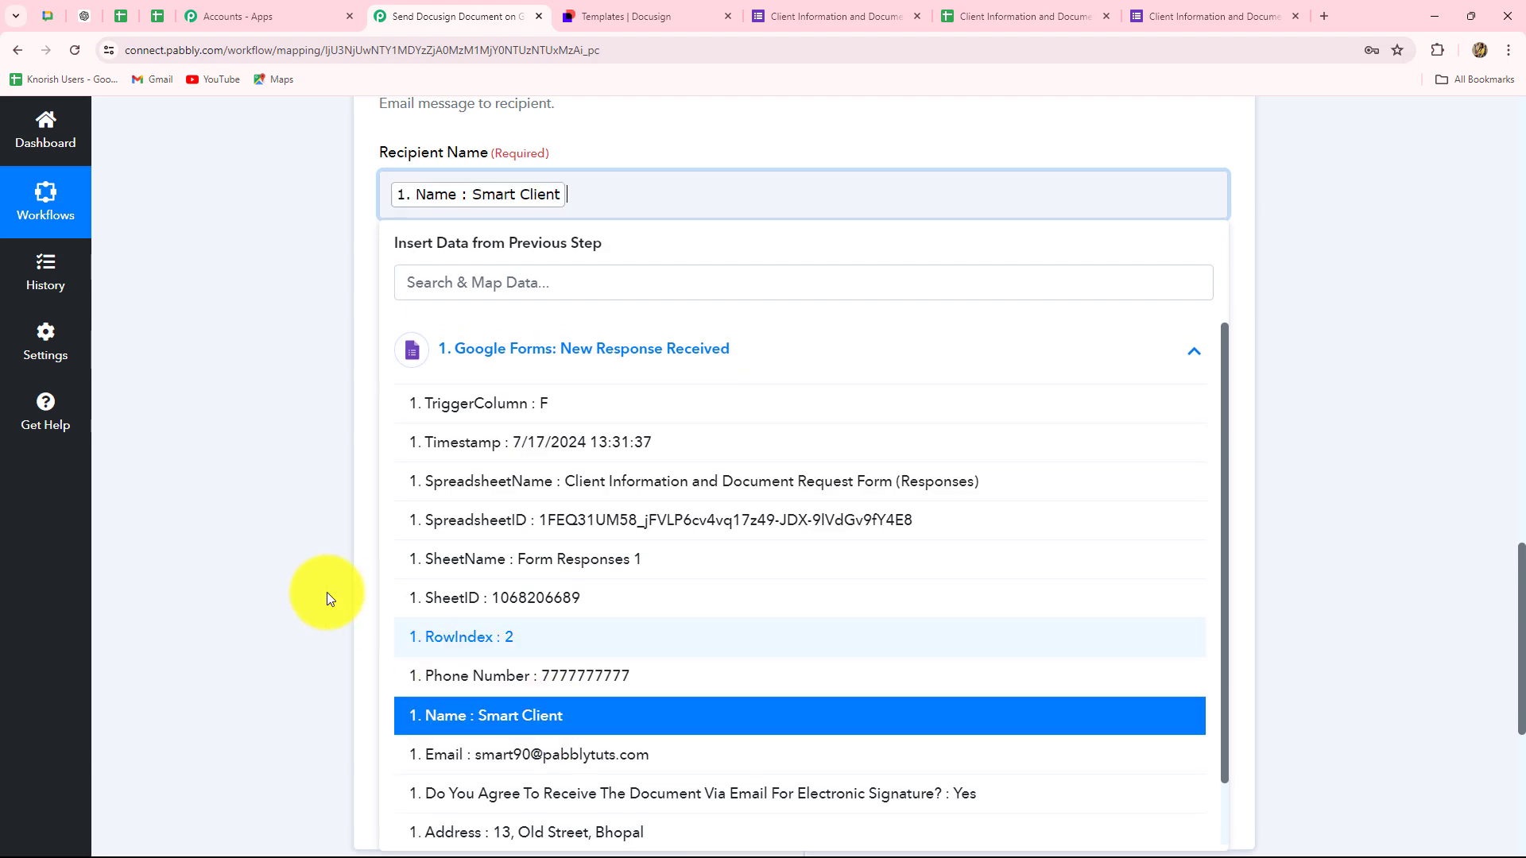
pyautogui.click(327, 596)
pyautogui.scroll(-2, 355, 504)
pyautogui.click(460, 158)
pyautogui.click(531, 332)
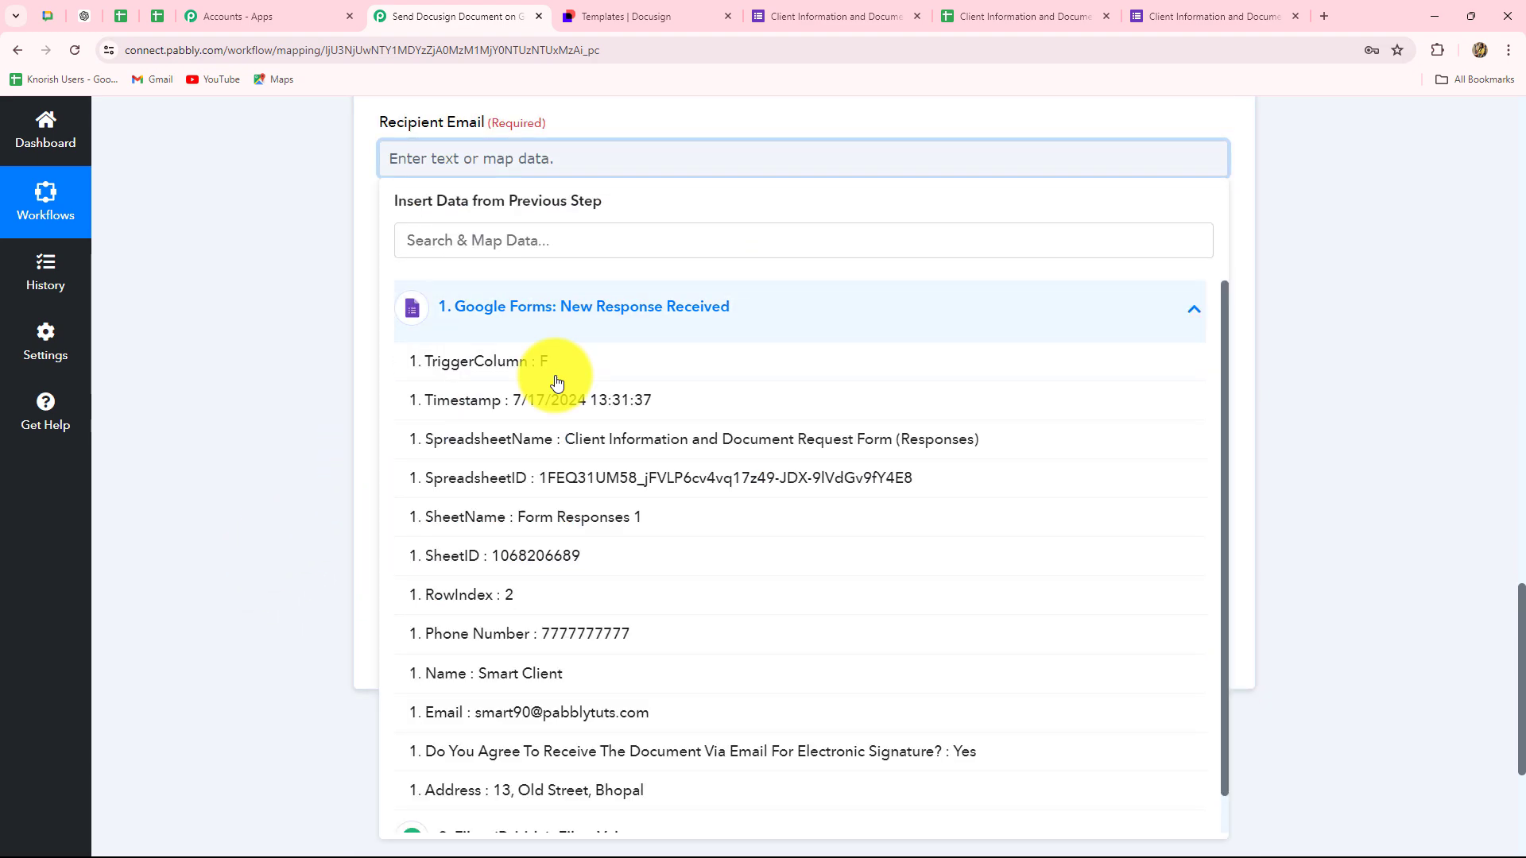
pyautogui.click(579, 807)
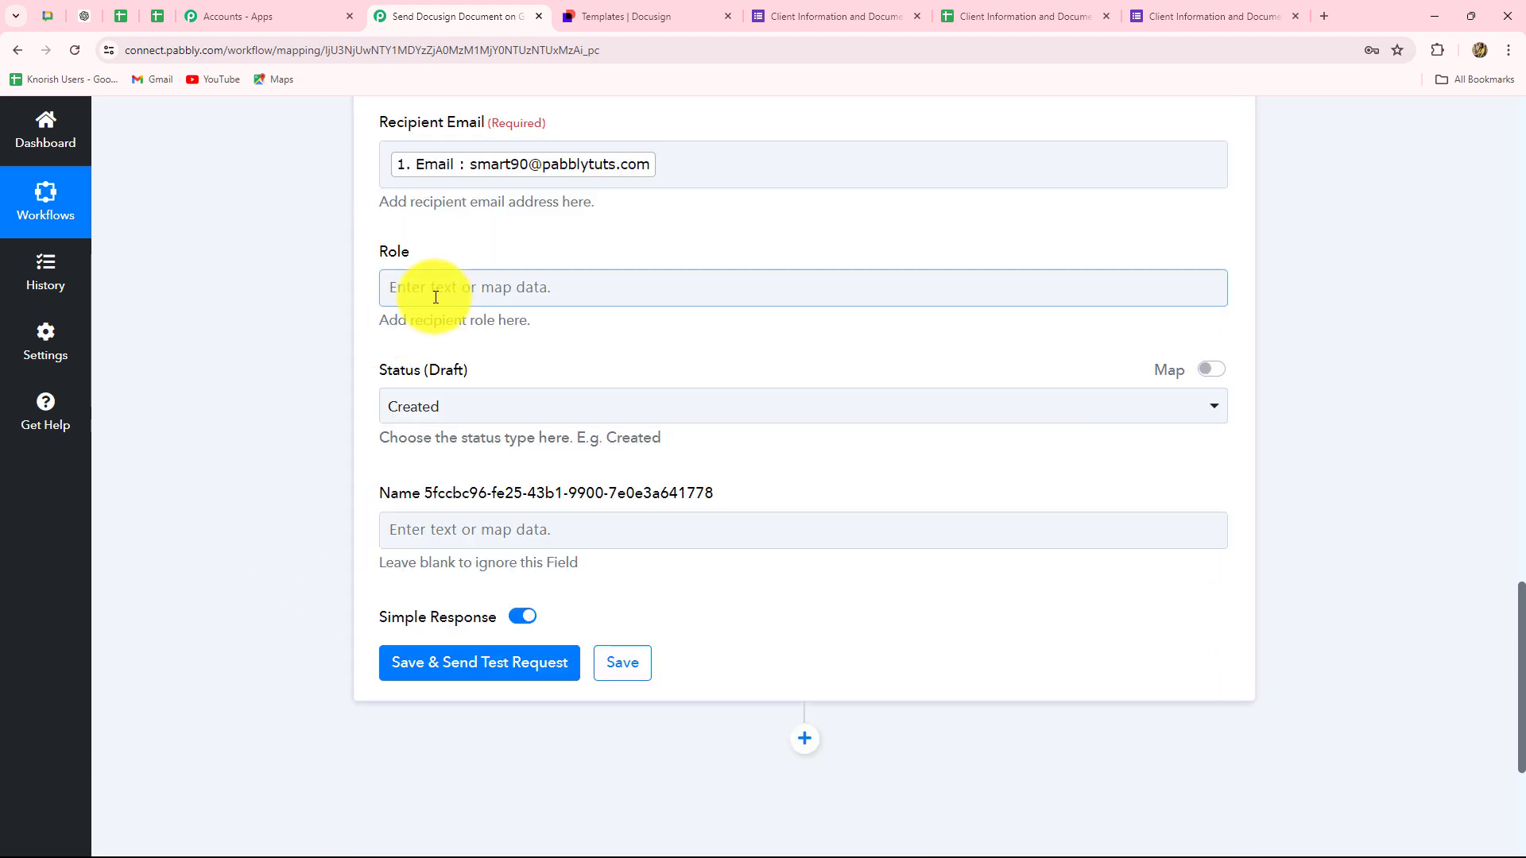
# - Set the recipient role to Signer and the envelope status to Sent
pyautogui.click(445, 291)
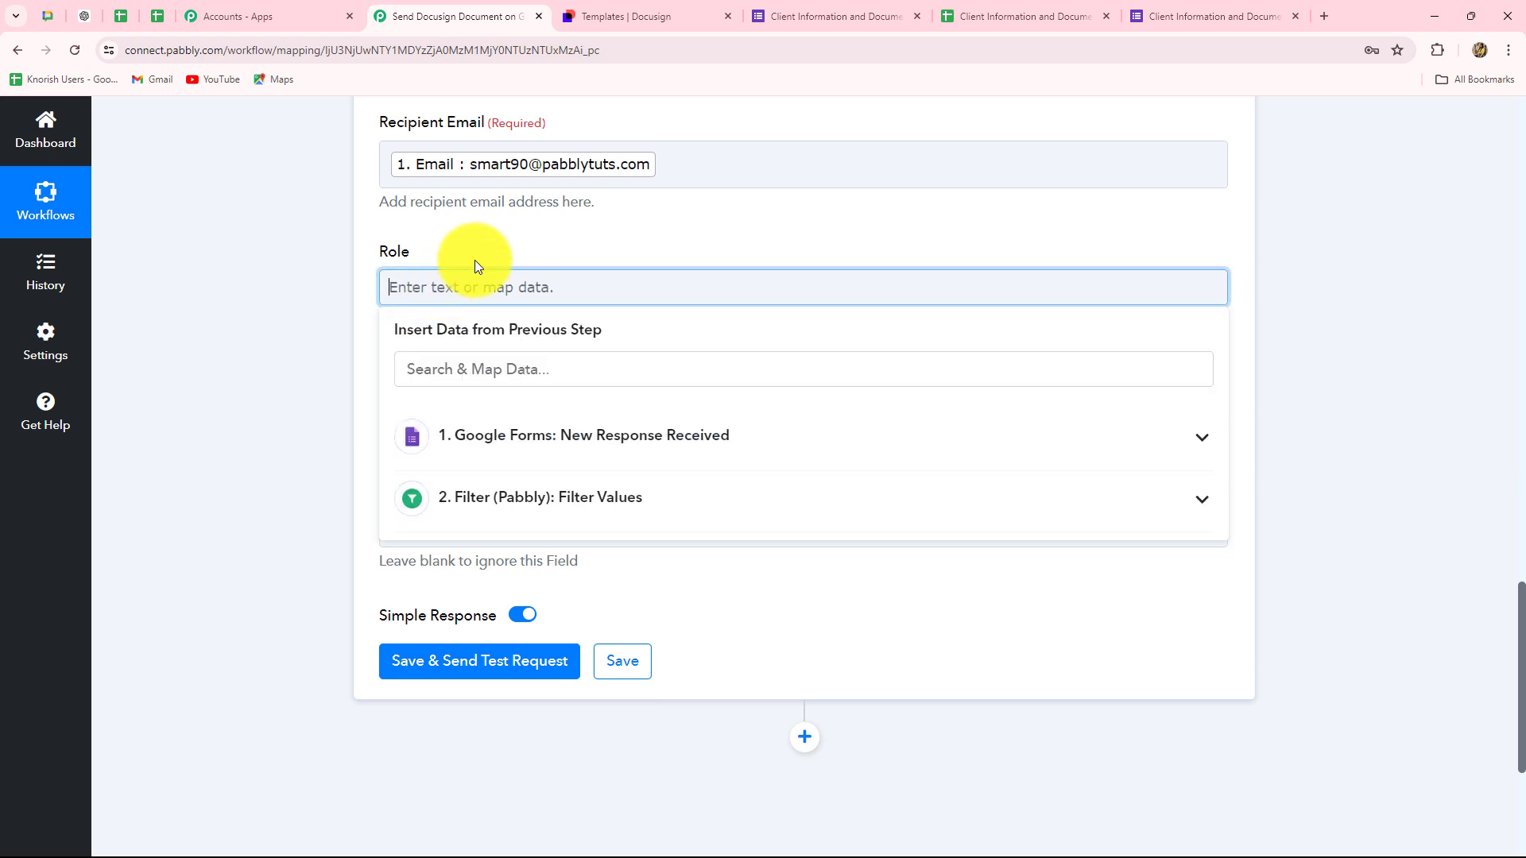
pyautogui.press('capslock')
pyautogui.write('Signer')
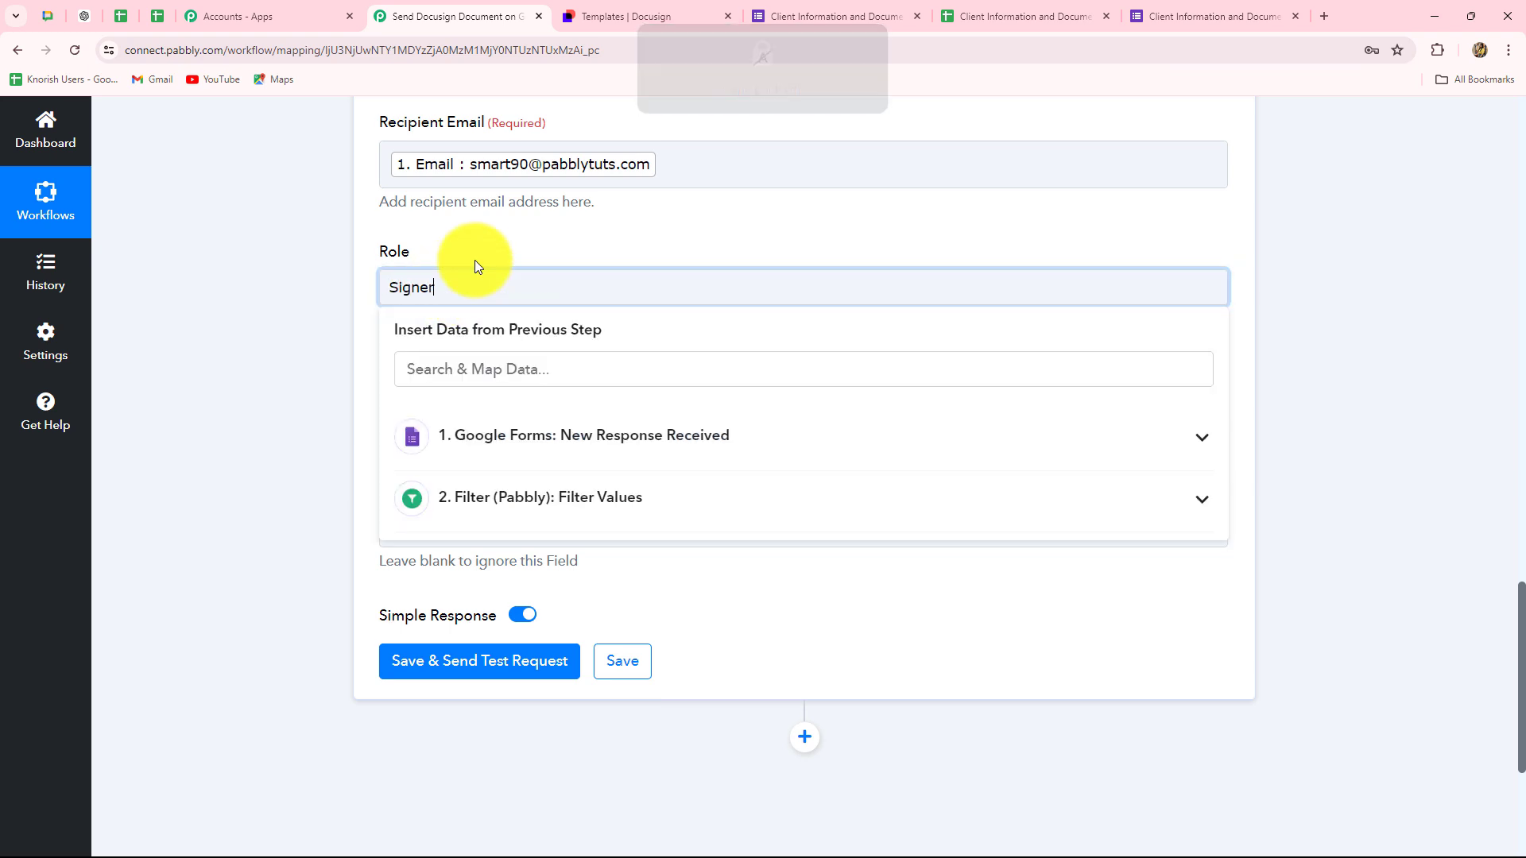
pyautogui.click(283, 277)
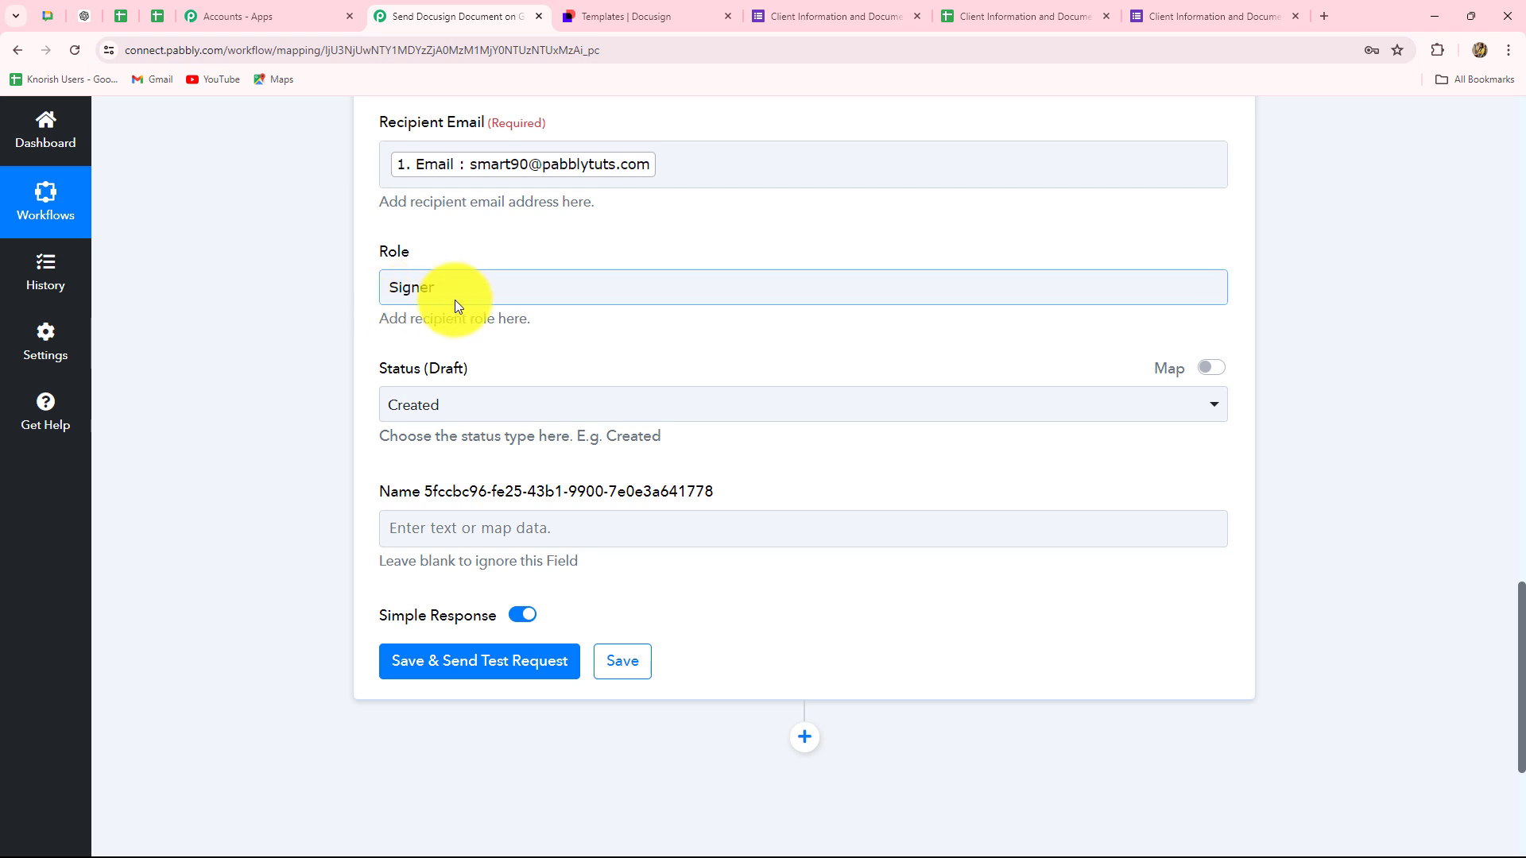
pyautogui.scroll(-1, 464, 421)
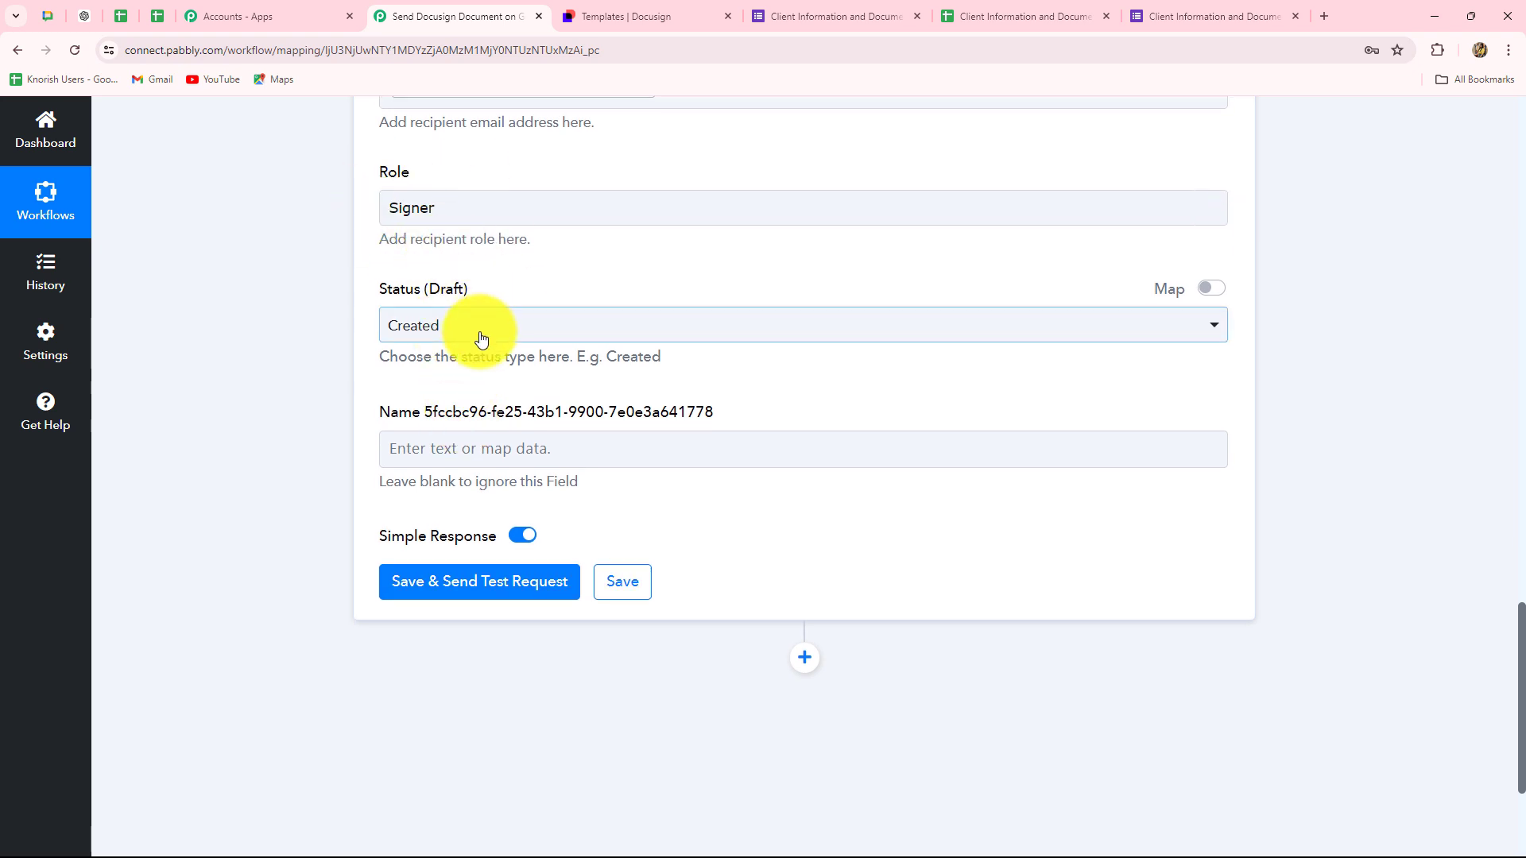
pyautogui.click(445, 333)
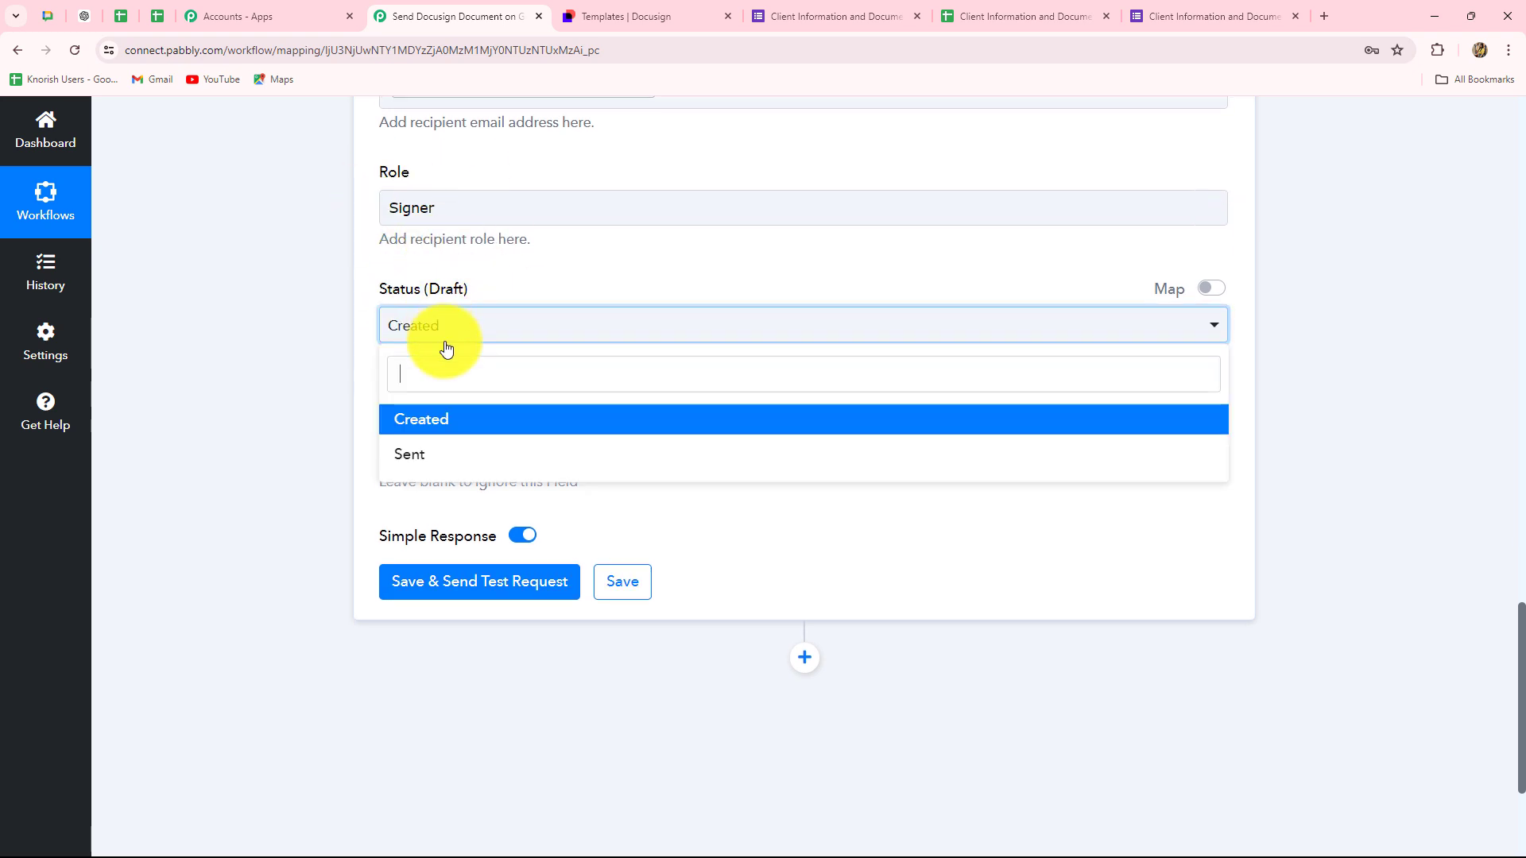
pyautogui.click(419, 462)
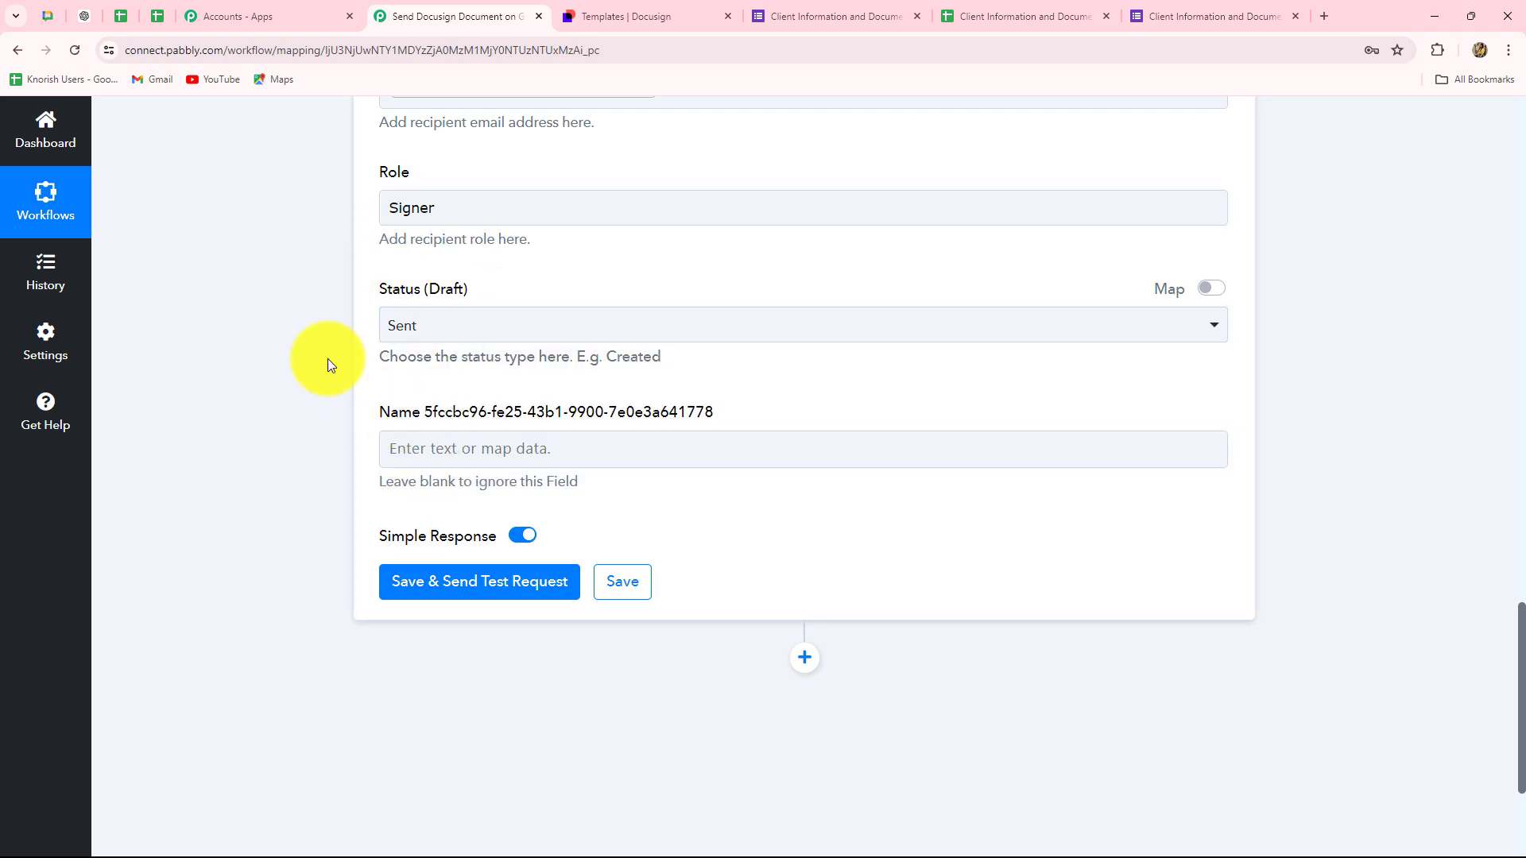
pyautogui.scroll(-3, 807, 508)
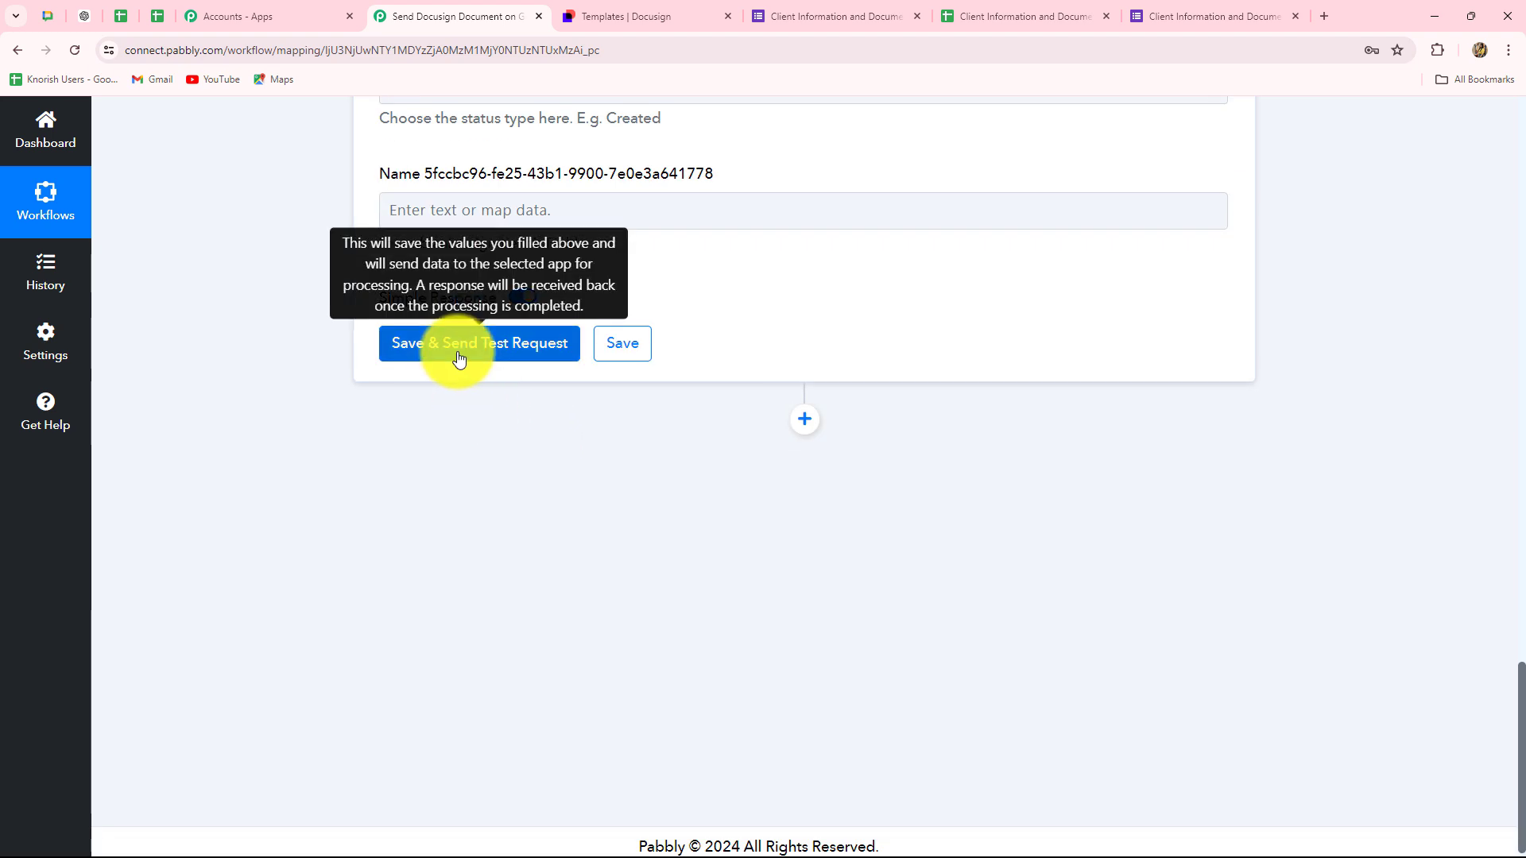
pyautogui.click(446, 350)
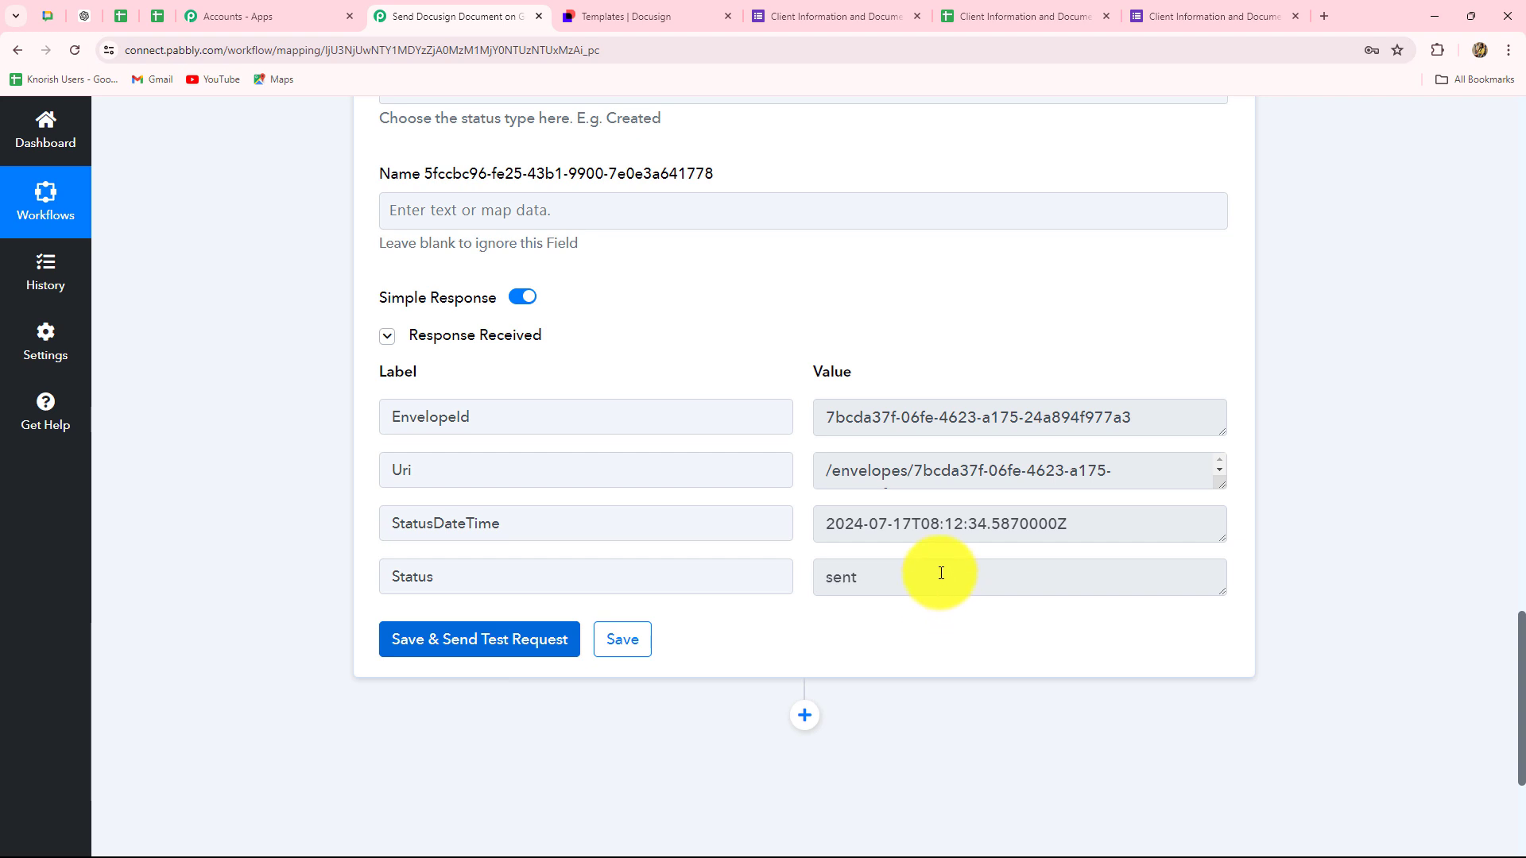
pyautogui.moveTo(942, 573); pyautogui.dragTo(790, 572)
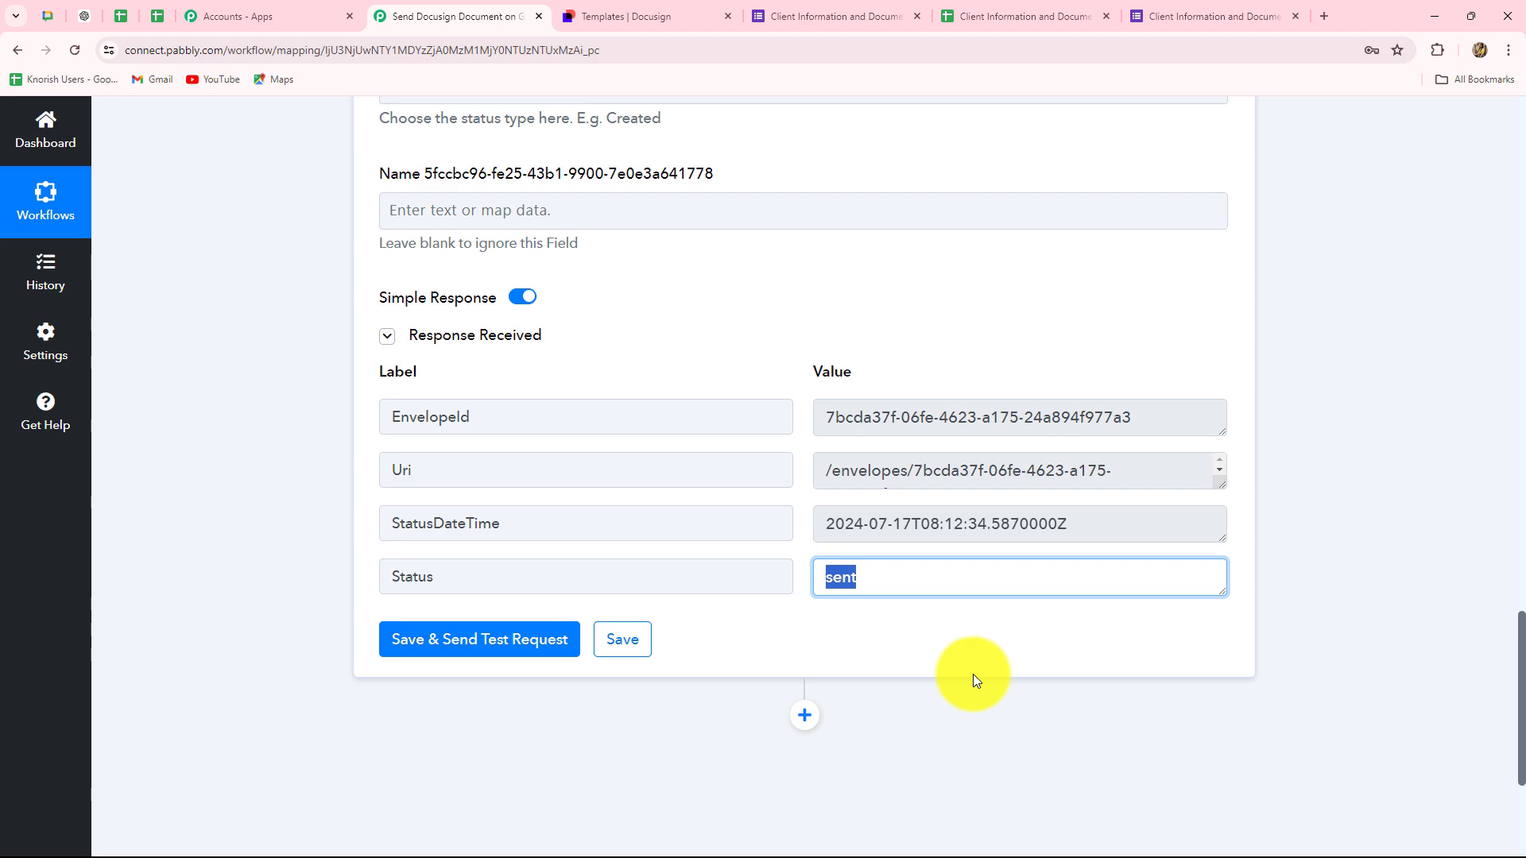
pyautogui.scroll(3, 973, 674)
pyautogui.scroll(-3, 973, 674)
pyautogui.scroll(9, 967, 659)
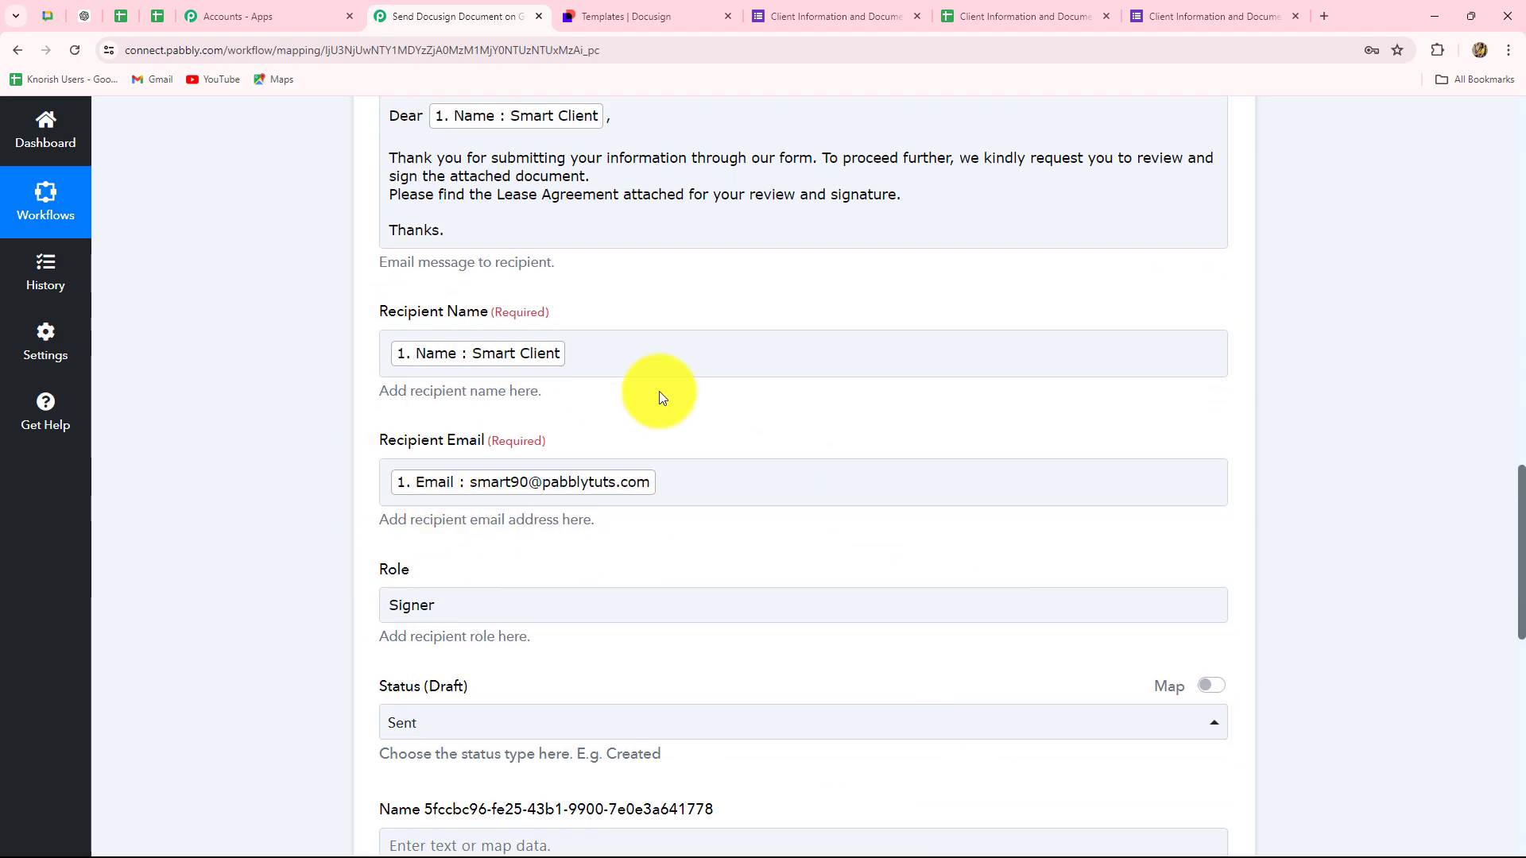
pyautogui.click(899, 233)
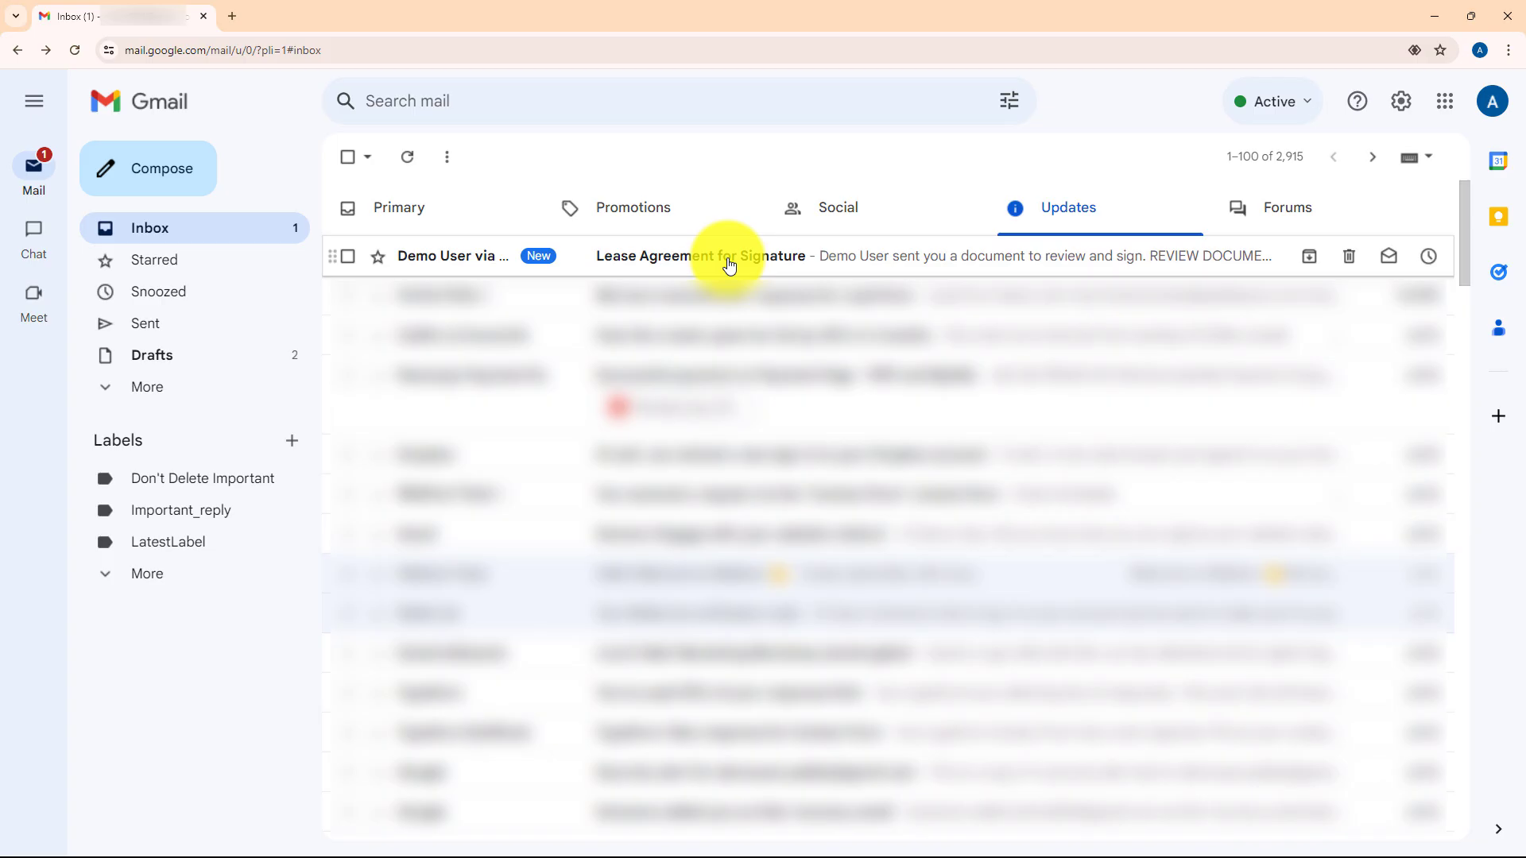
# - Open the Lease Agreement for Signature email in Gmail and review its greeting and message
pyautogui.click(726, 258)
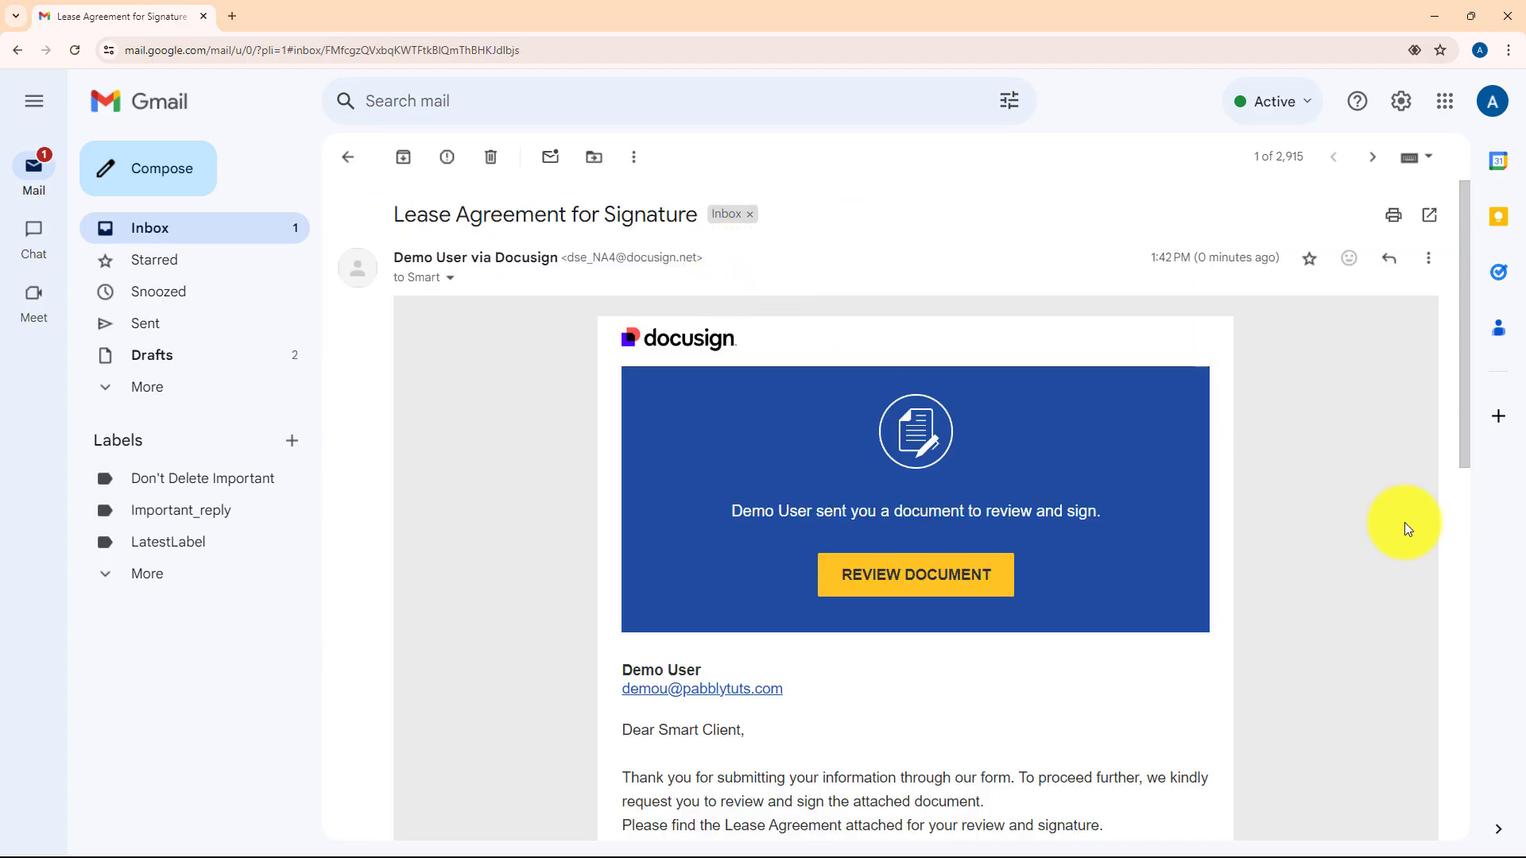
pyautogui.scroll(-4, 1404, 522)
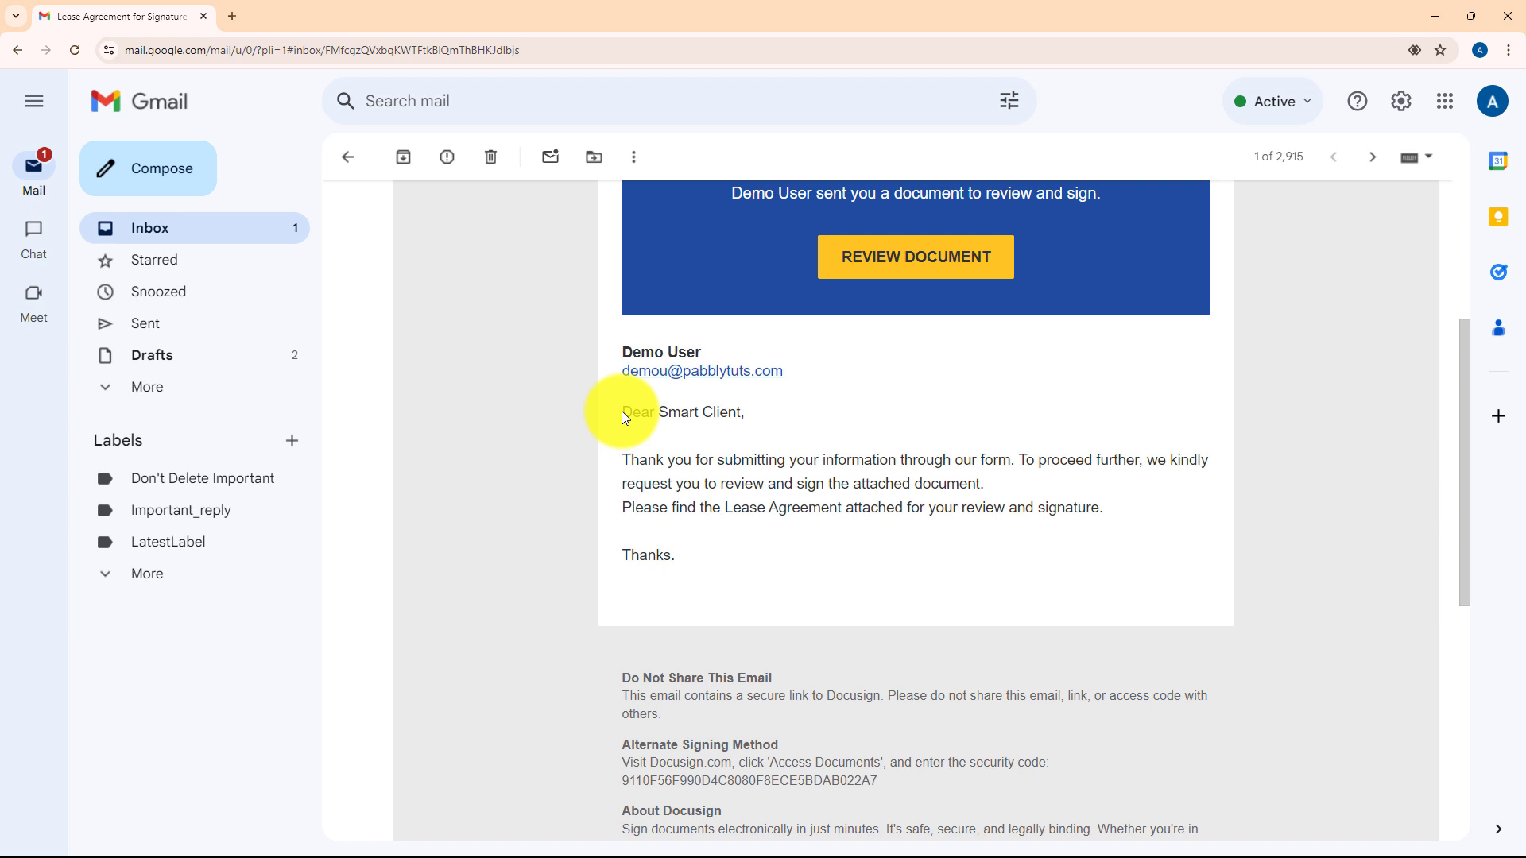
pyautogui.moveTo(622, 412); pyautogui.dragTo(698, 436)
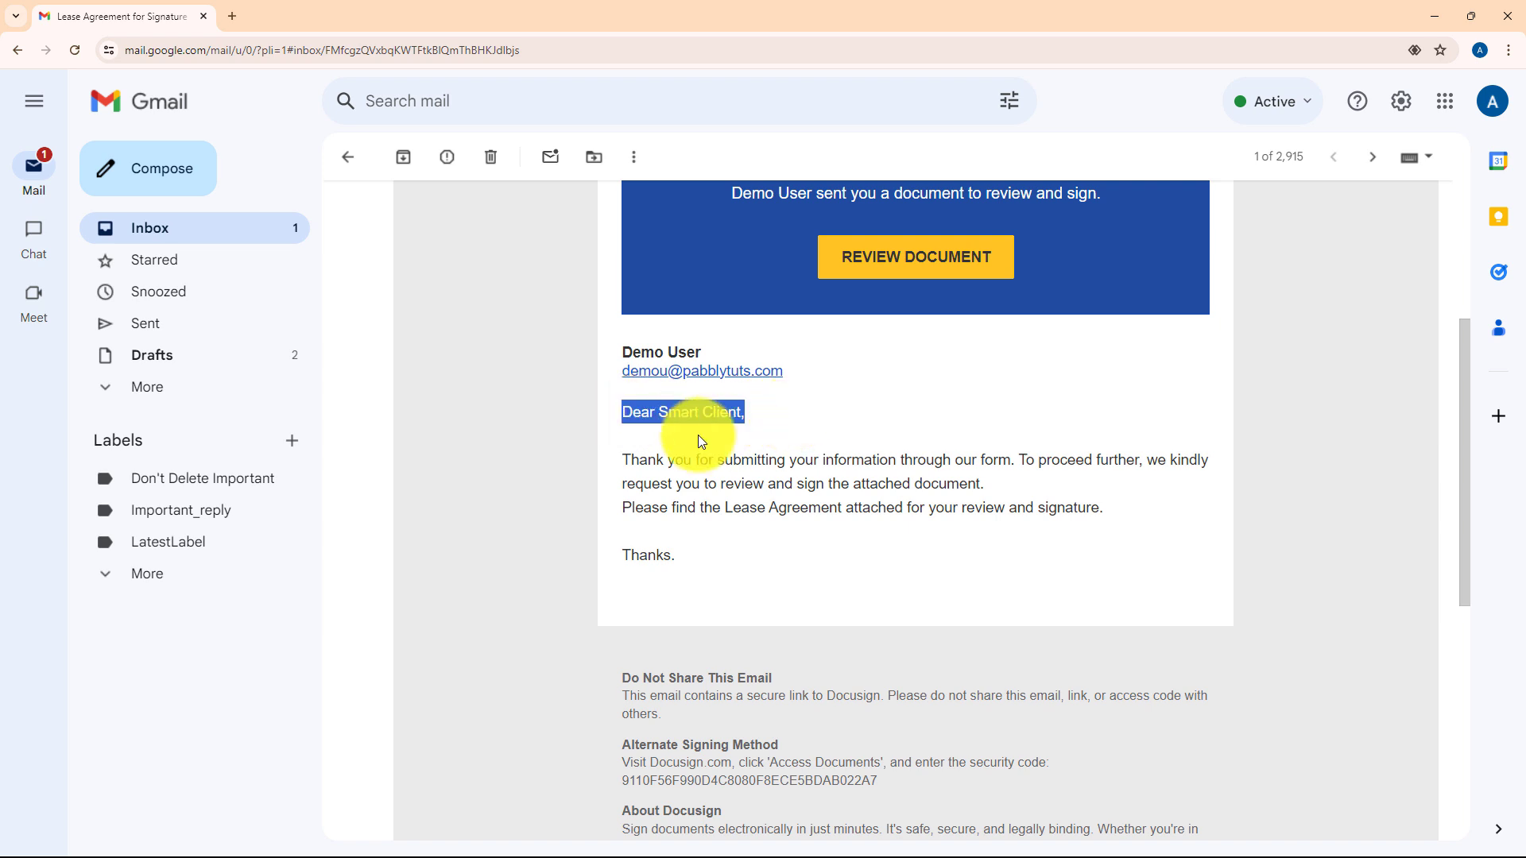
pyautogui.moveTo(612, 460); pyautogui.dragTo(1105, 513)
pyautogui.scroll(4, 774, 579)
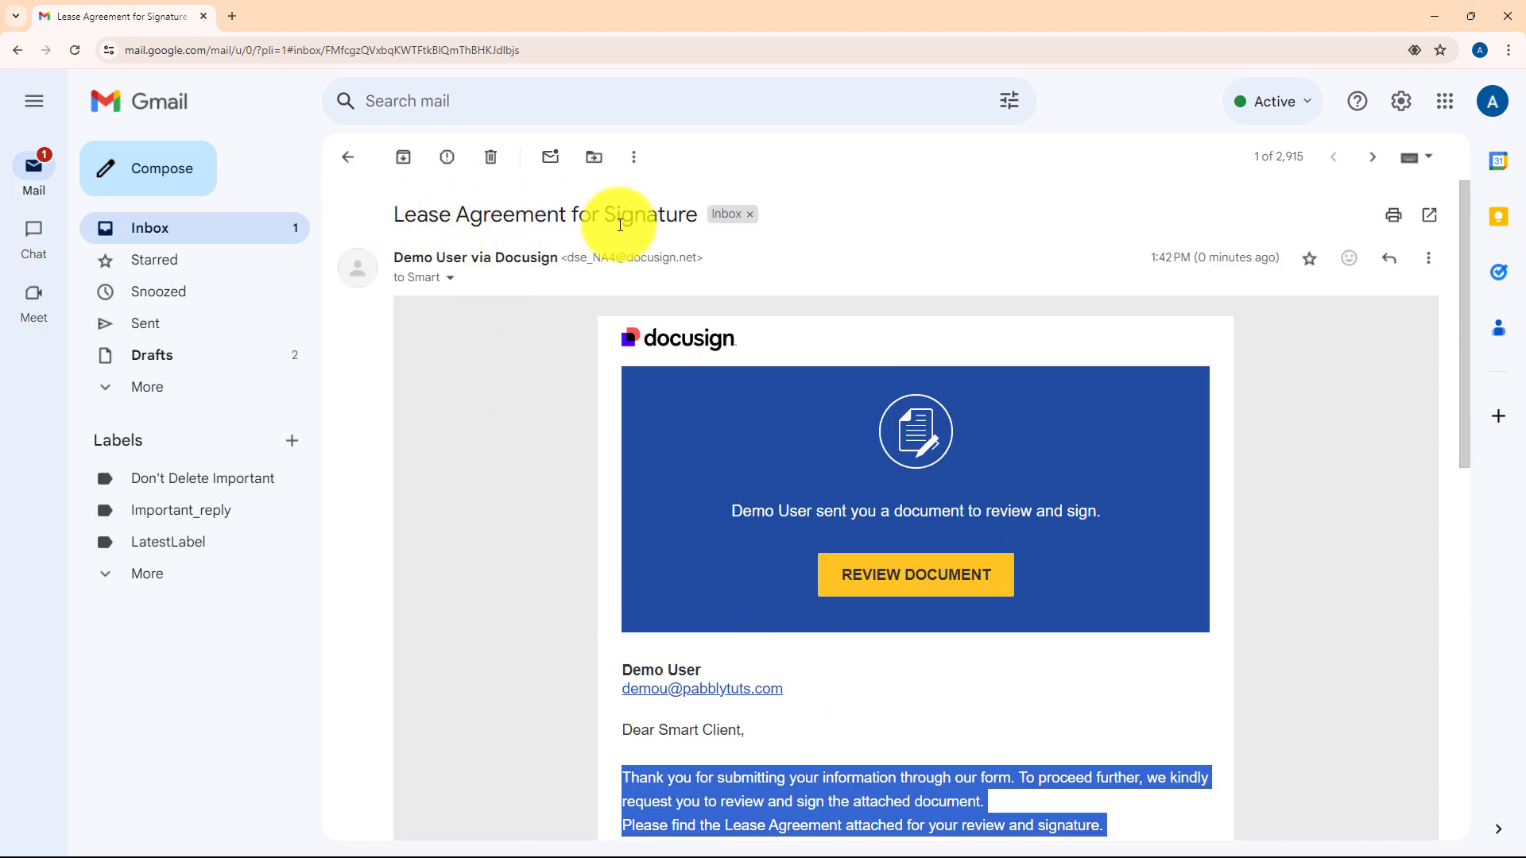
pyautogui.scroll(-3, 733, 545)
pyautogui.scroll(2, 733, 545)
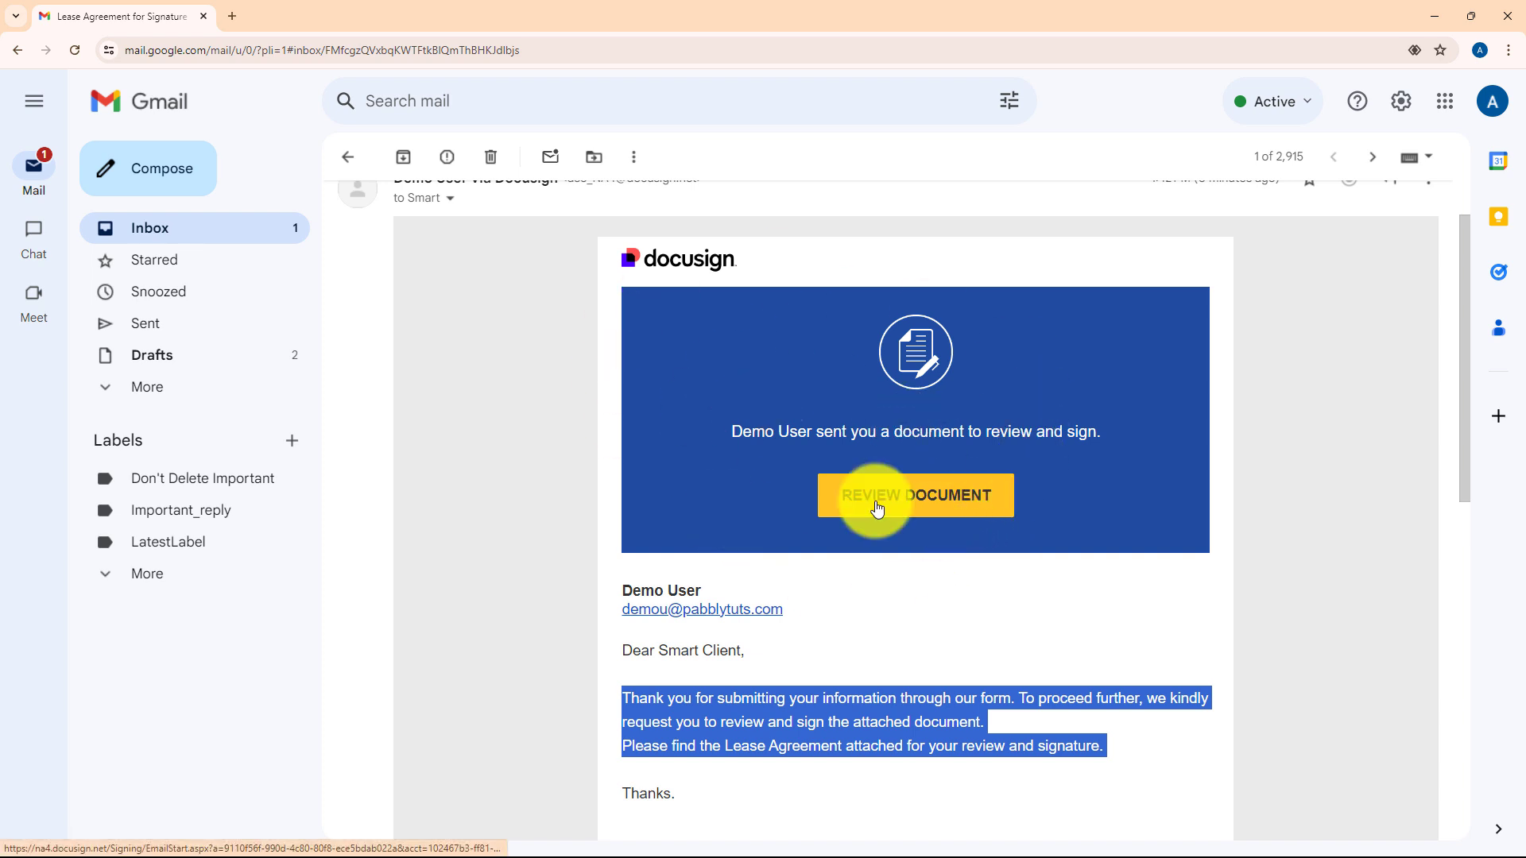
pyautogui.scroll(-2, 878, 509)
# - Return to the Pabbly workflow and collapse the Docusign step's settings
pyautogui.click(1434, 16)
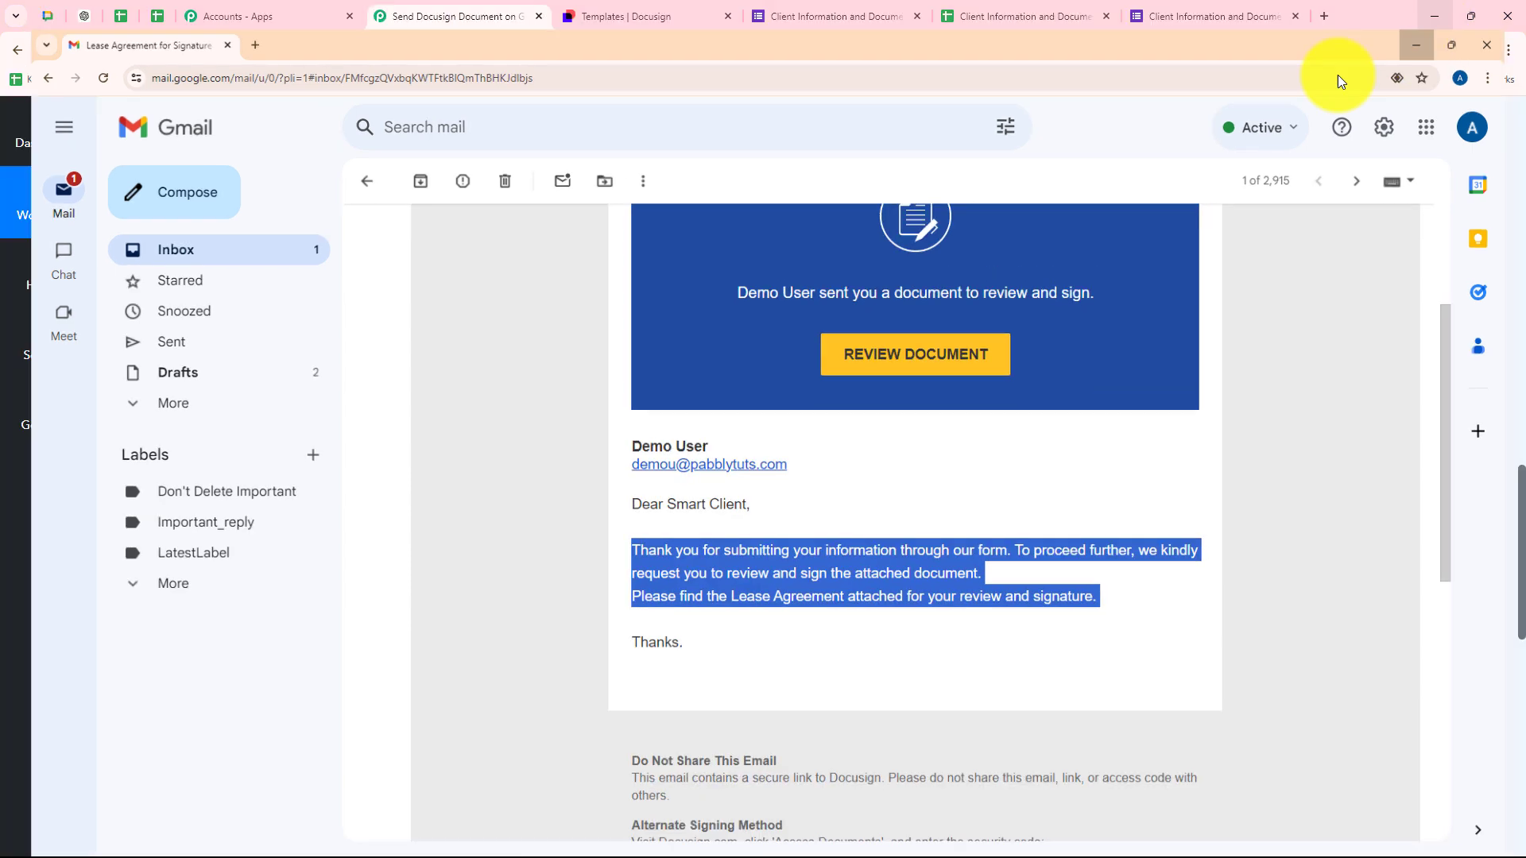
pyautogui.scroll(5, 1113, 489)
pyautogui.scroll(10, 1113, 485)
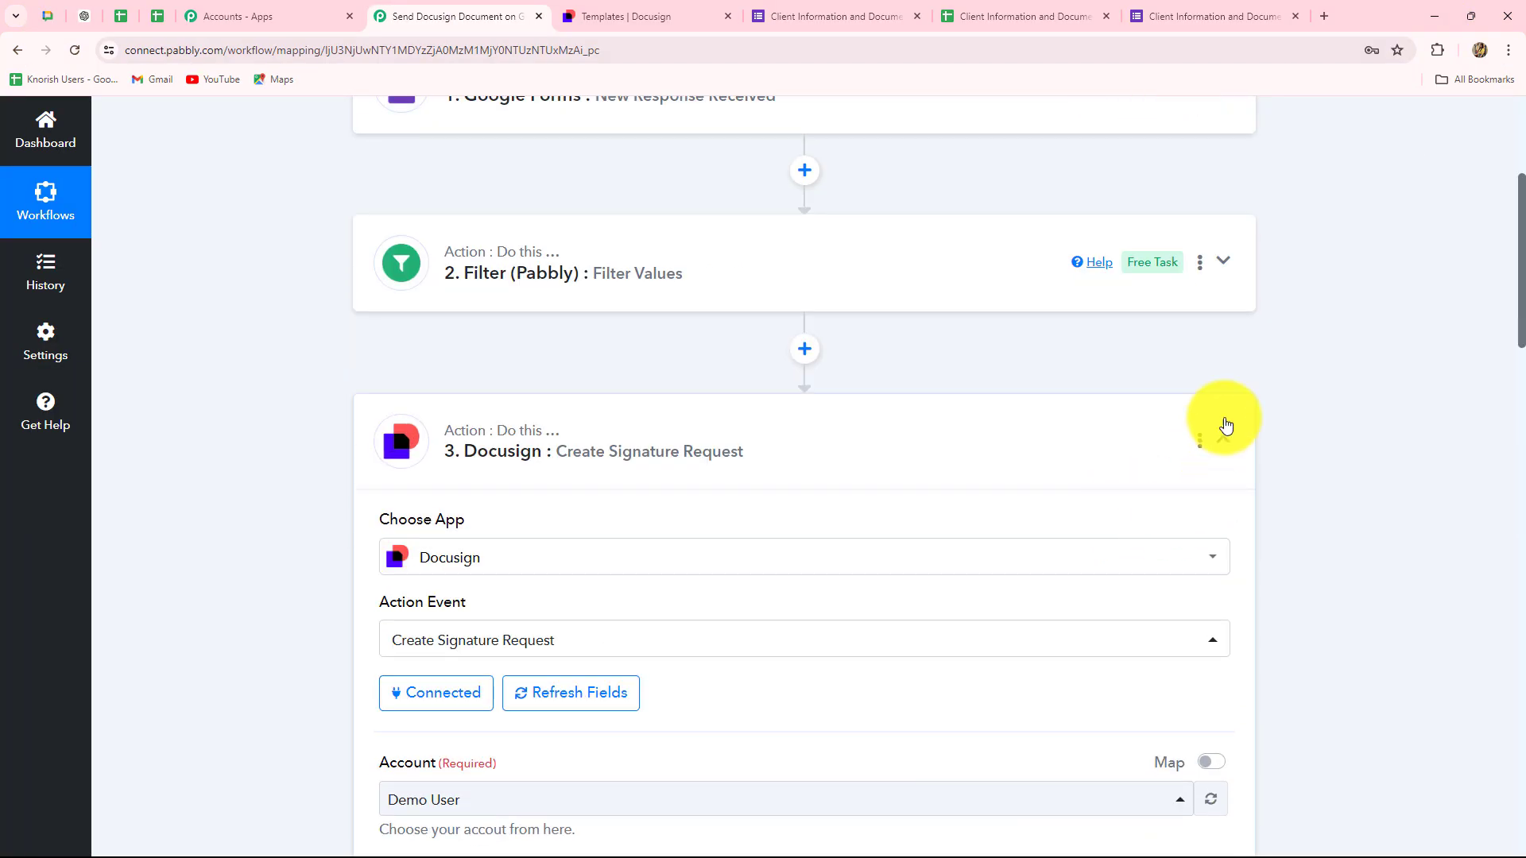
pyautogui.click(1222, 441)
pyautogui.scroll(5, 1359, 450)
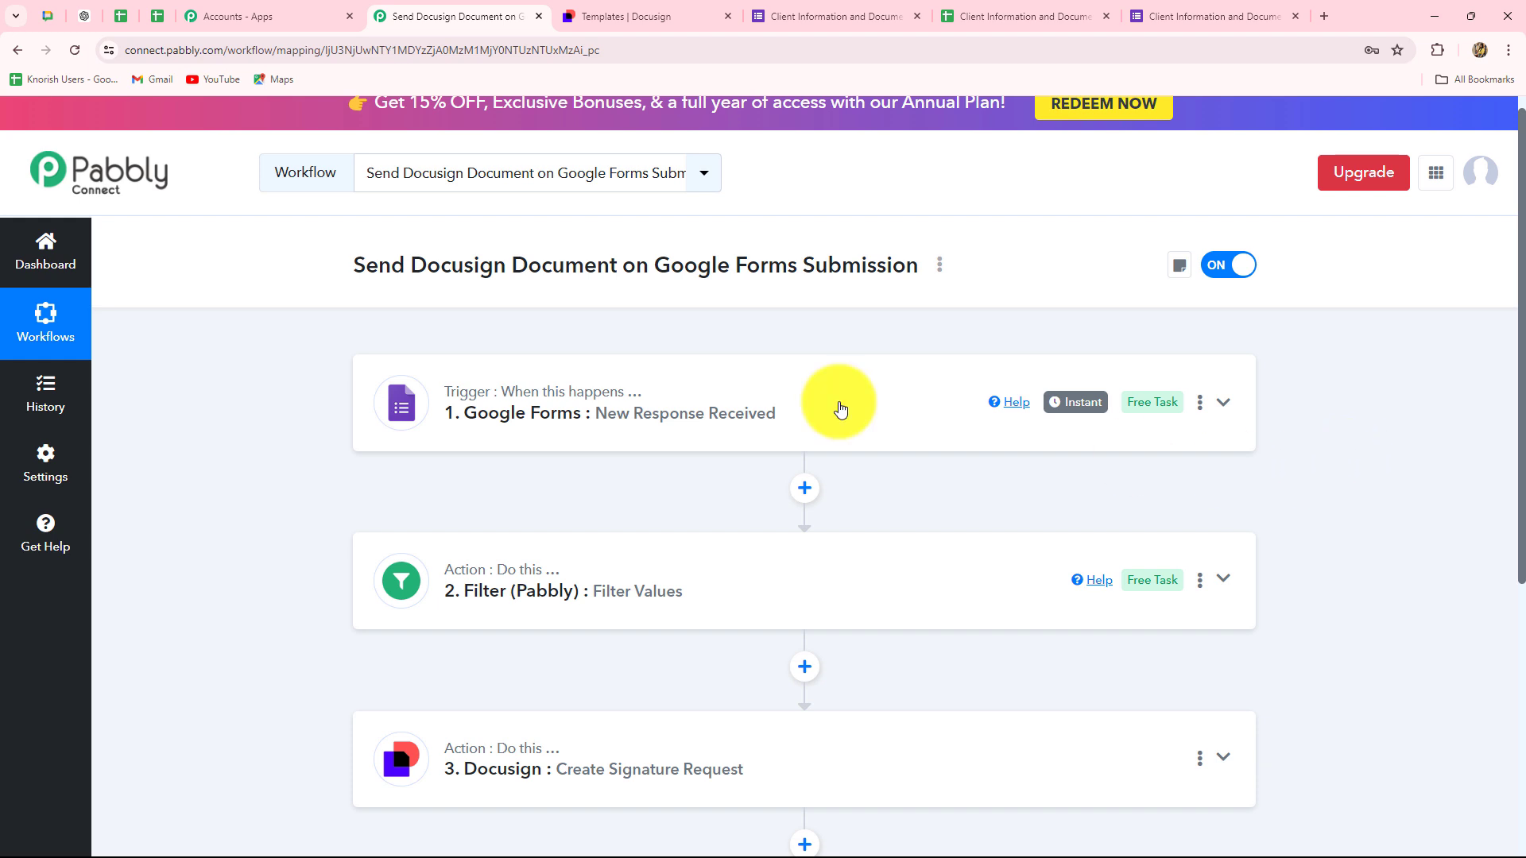
# - Copy the Client Information form's shortened share link and load it in a new tab
pyautogui.click(830, 16)
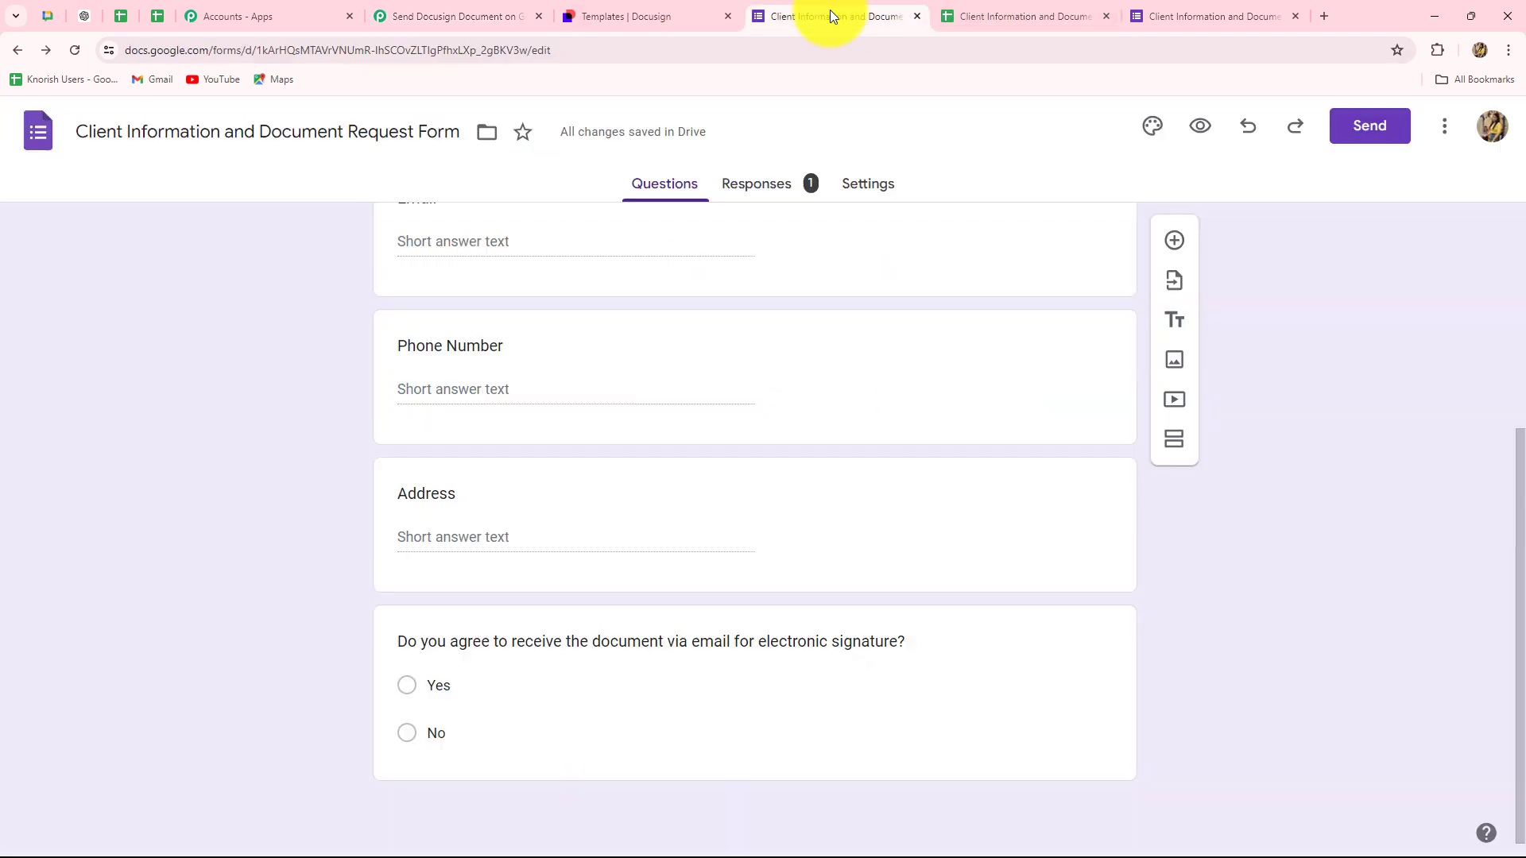
pyautogui.click(1372, 128)
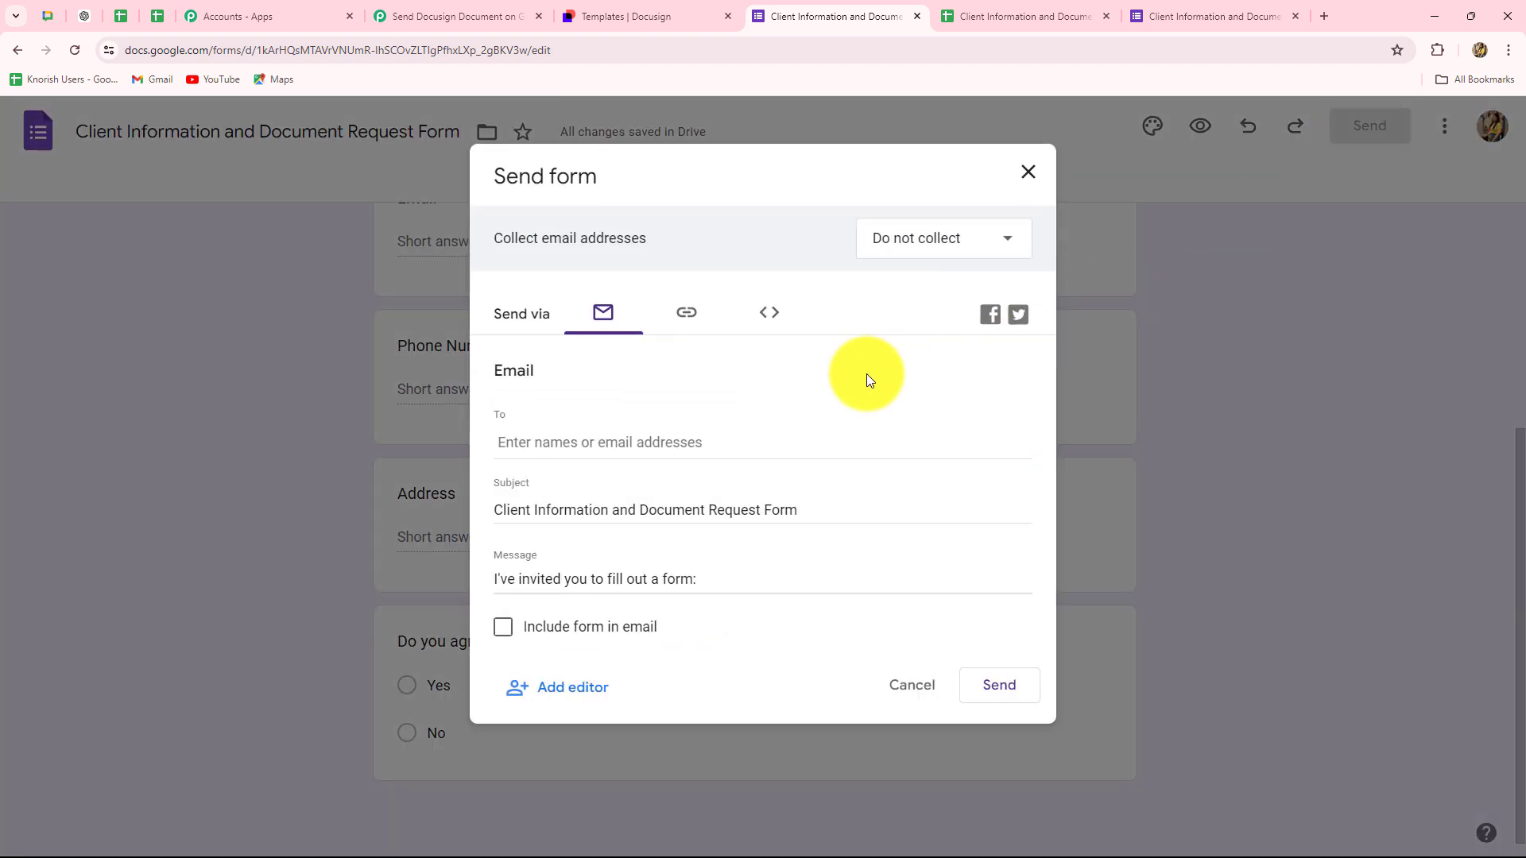
pyautogui.click(680, 314)
pyautogui.click(503, 442)
pyautogui.click(1025, 469)
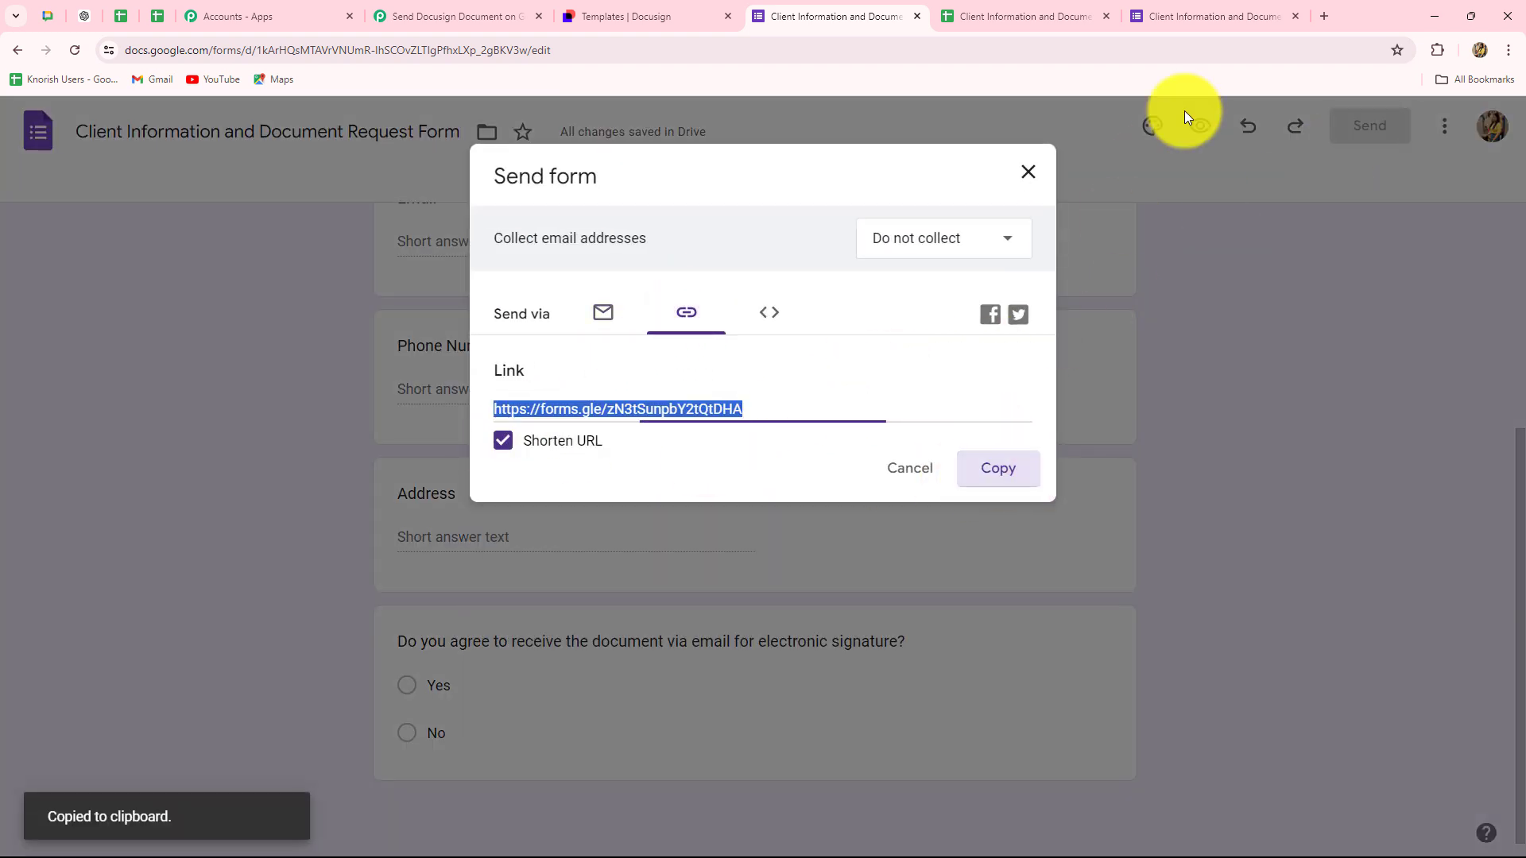
pyautogui.click(1323, 17)
pyautogui.hotkey('ctrl', 'v')
pyautogui.press('Return')
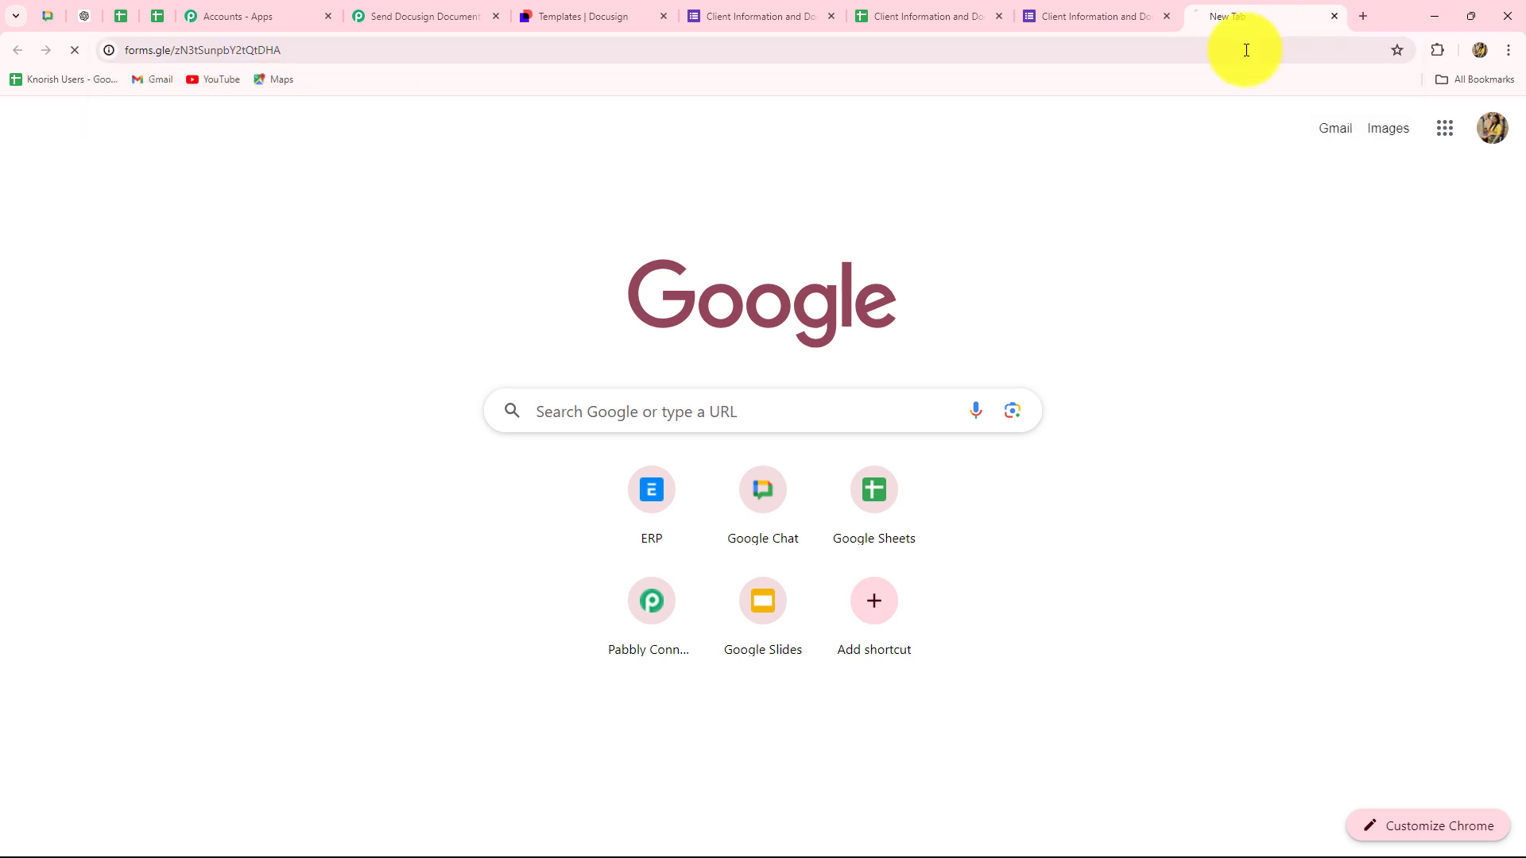
# - Fill in Name 'Test Client' plus the respondent's email, phone number and address
pyautogui.scroll(-5, 258, 318)
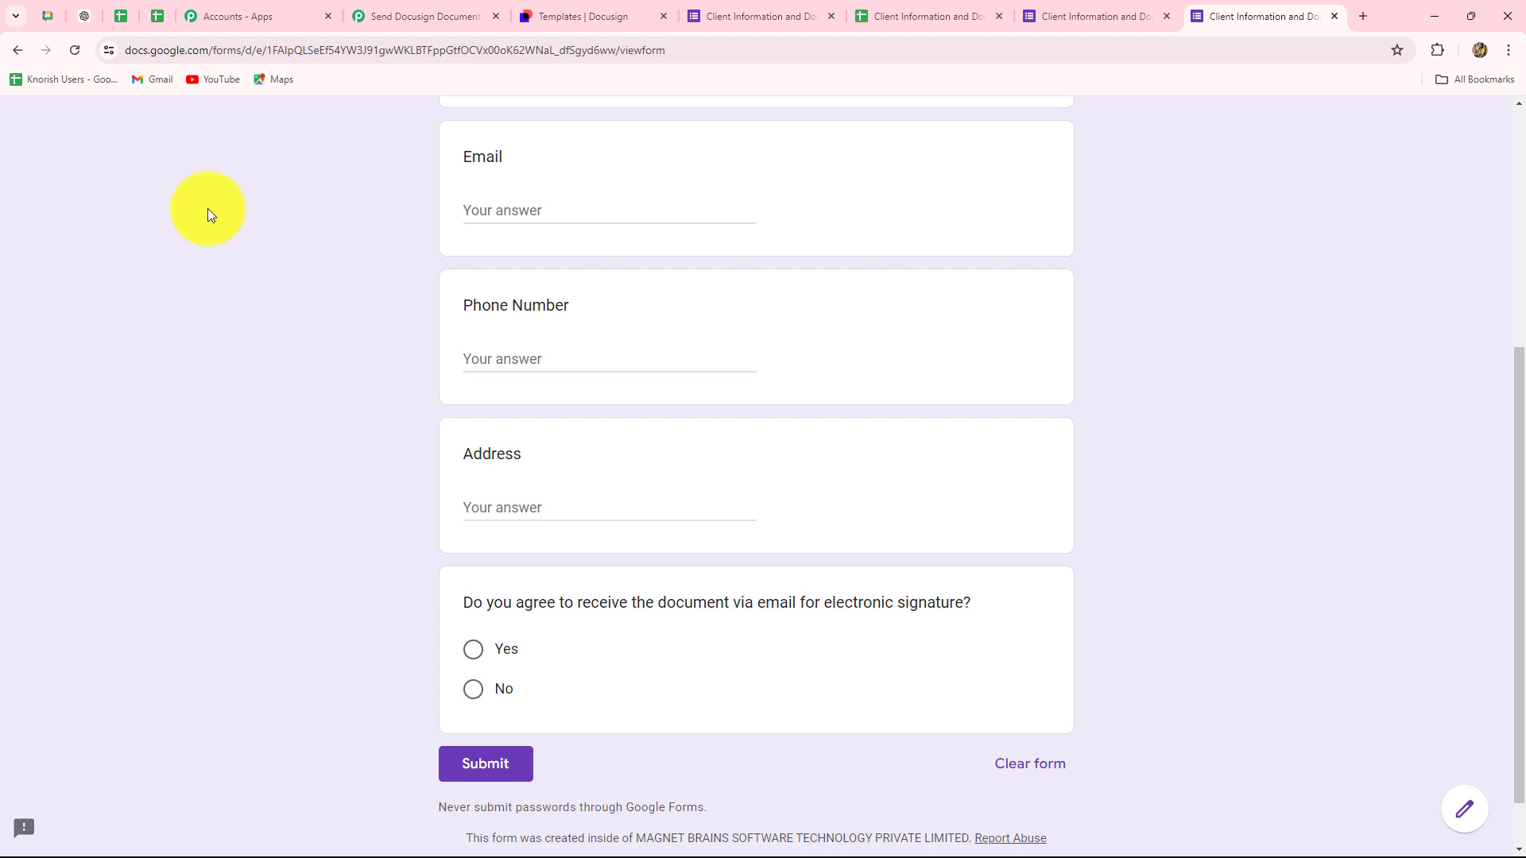
pyautogui.scroll(2, 207, 208)
pyautogui.click(484, 213)
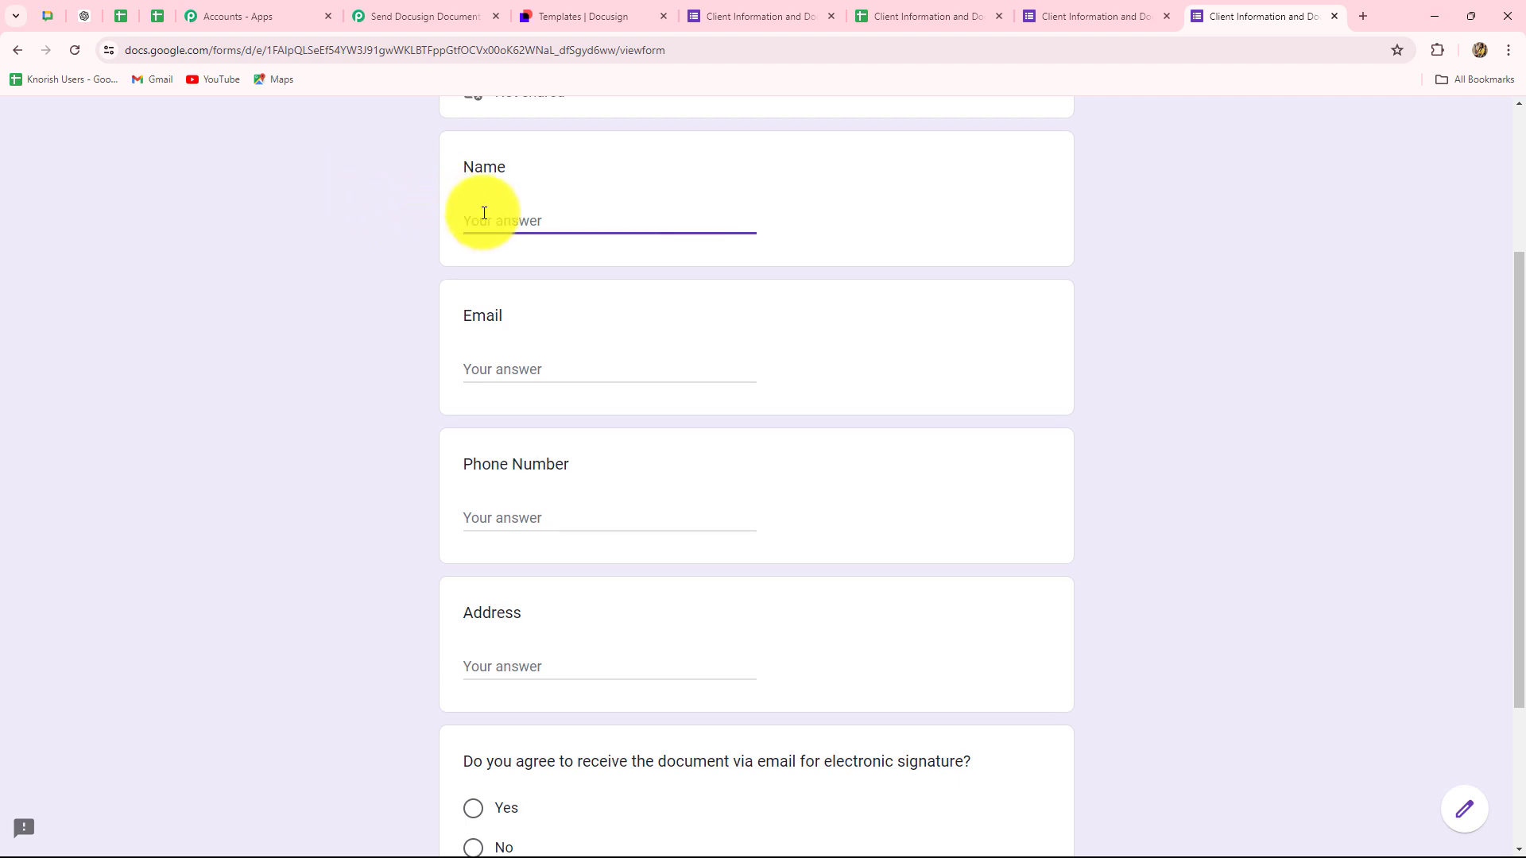
pyautogui.write('Test Client')
pyautogui.click(493, 382)
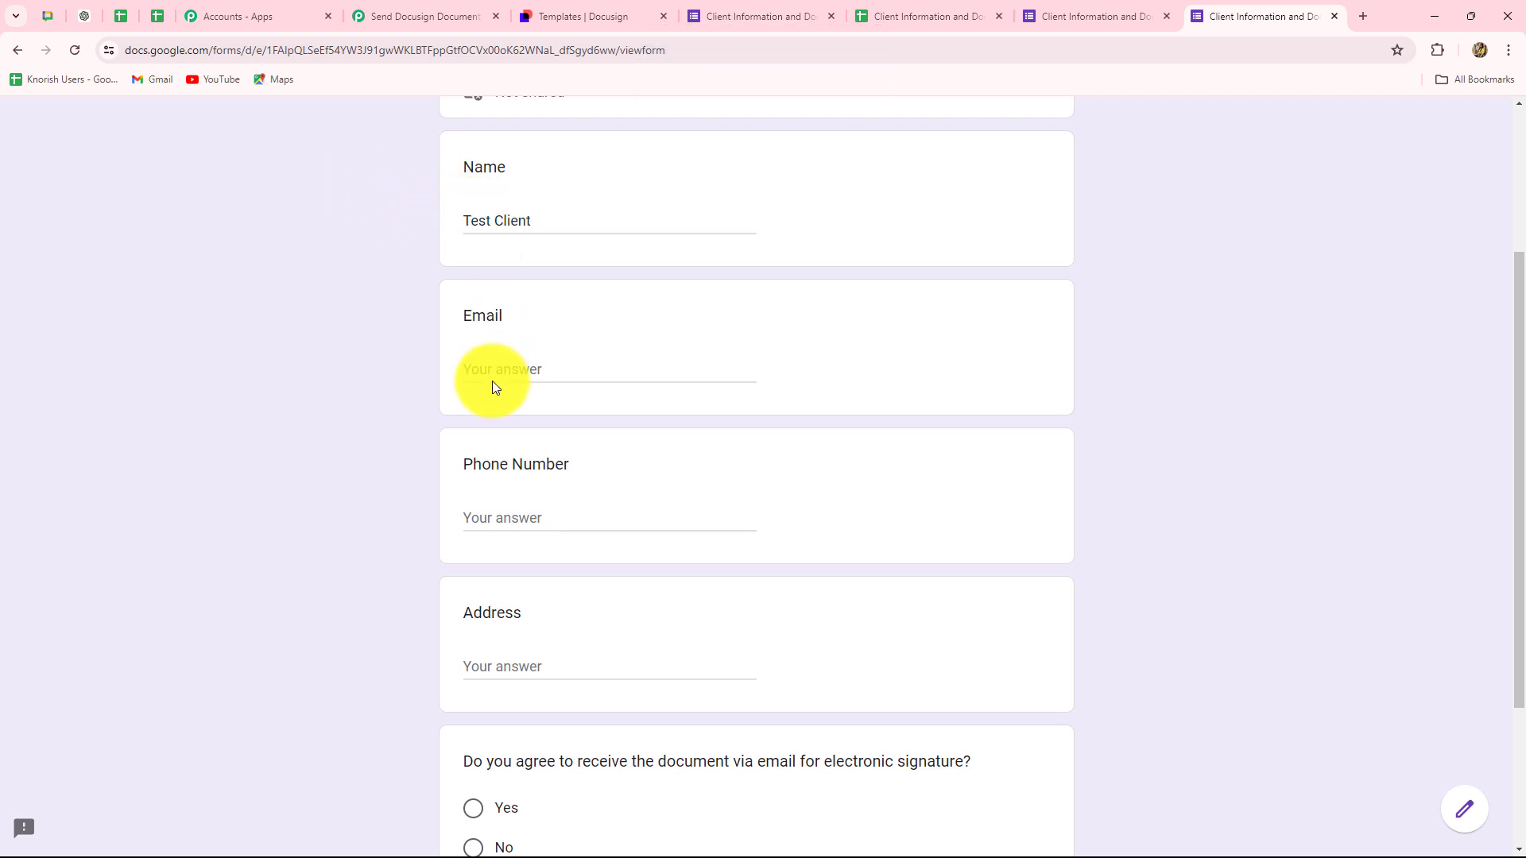
pyautogui.hotkey('ctrl', 'v')
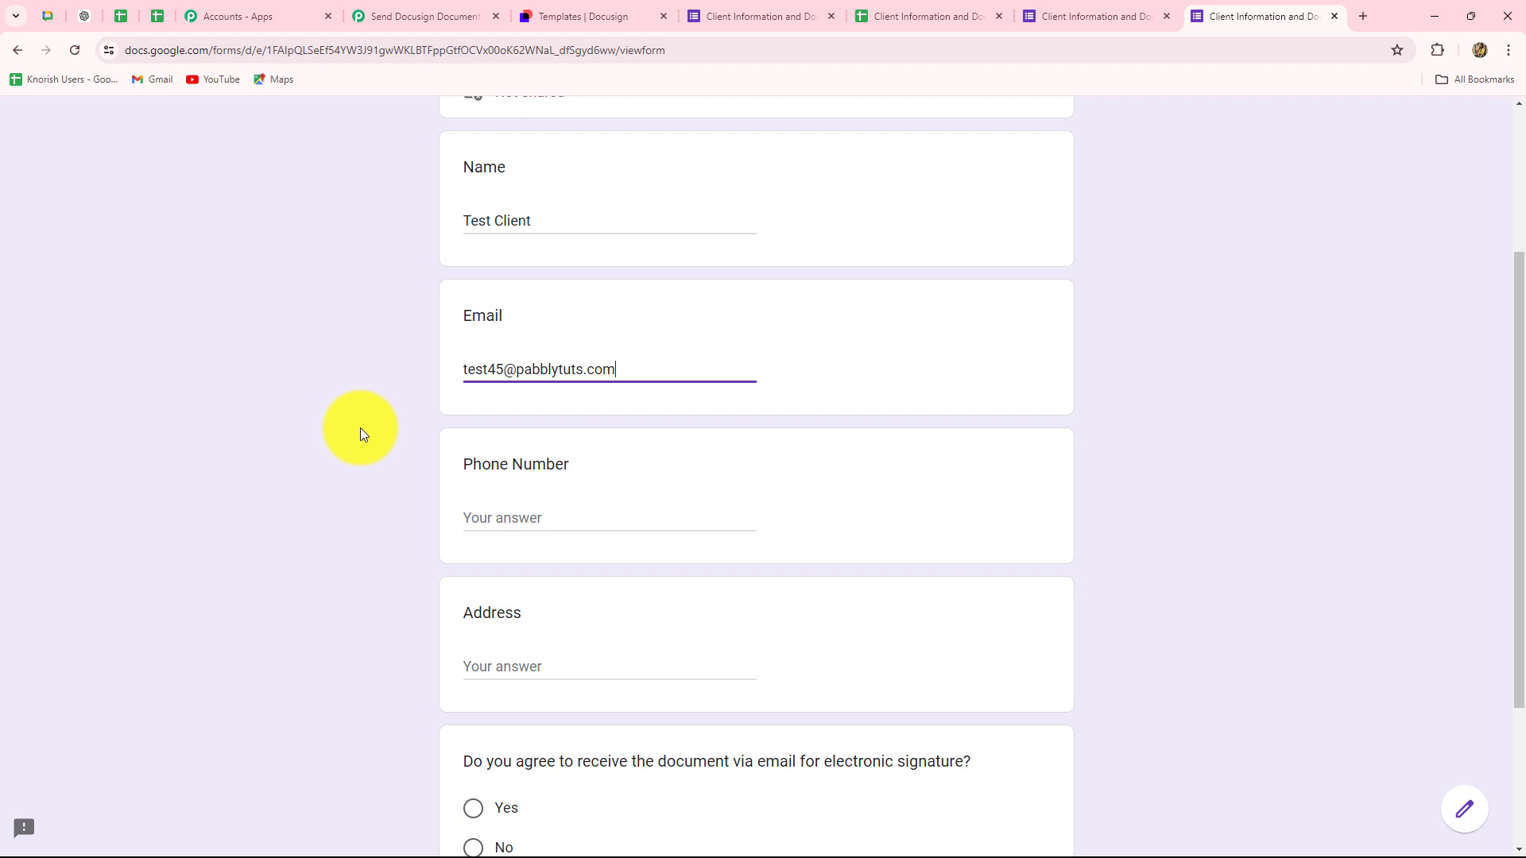
pyautogui.click(497, 527)
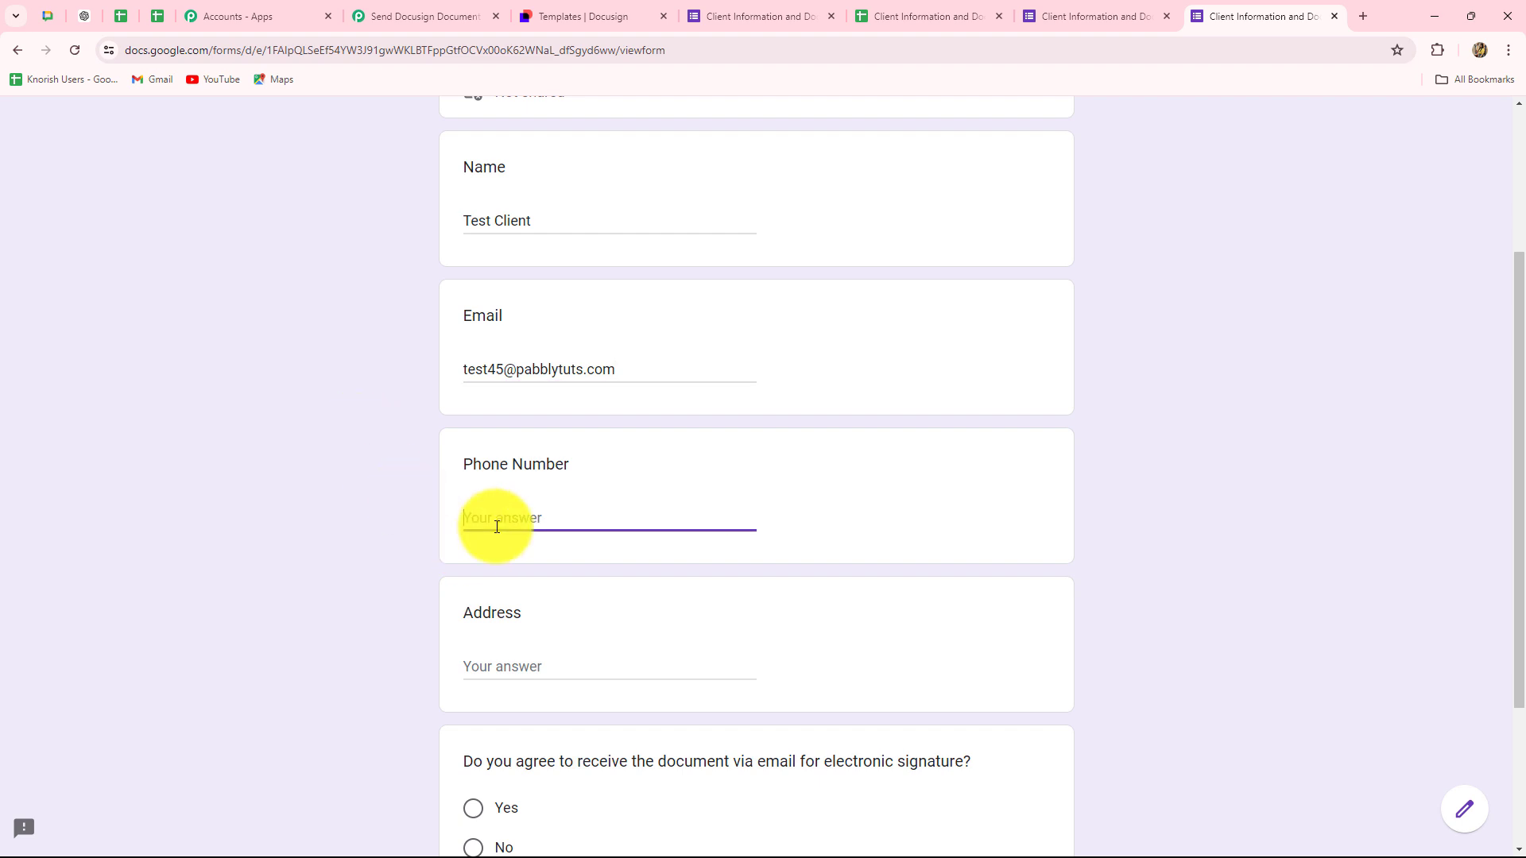
pyautogui.hotkey('ctrl', 'v')
pyautogui.click(504, 664)
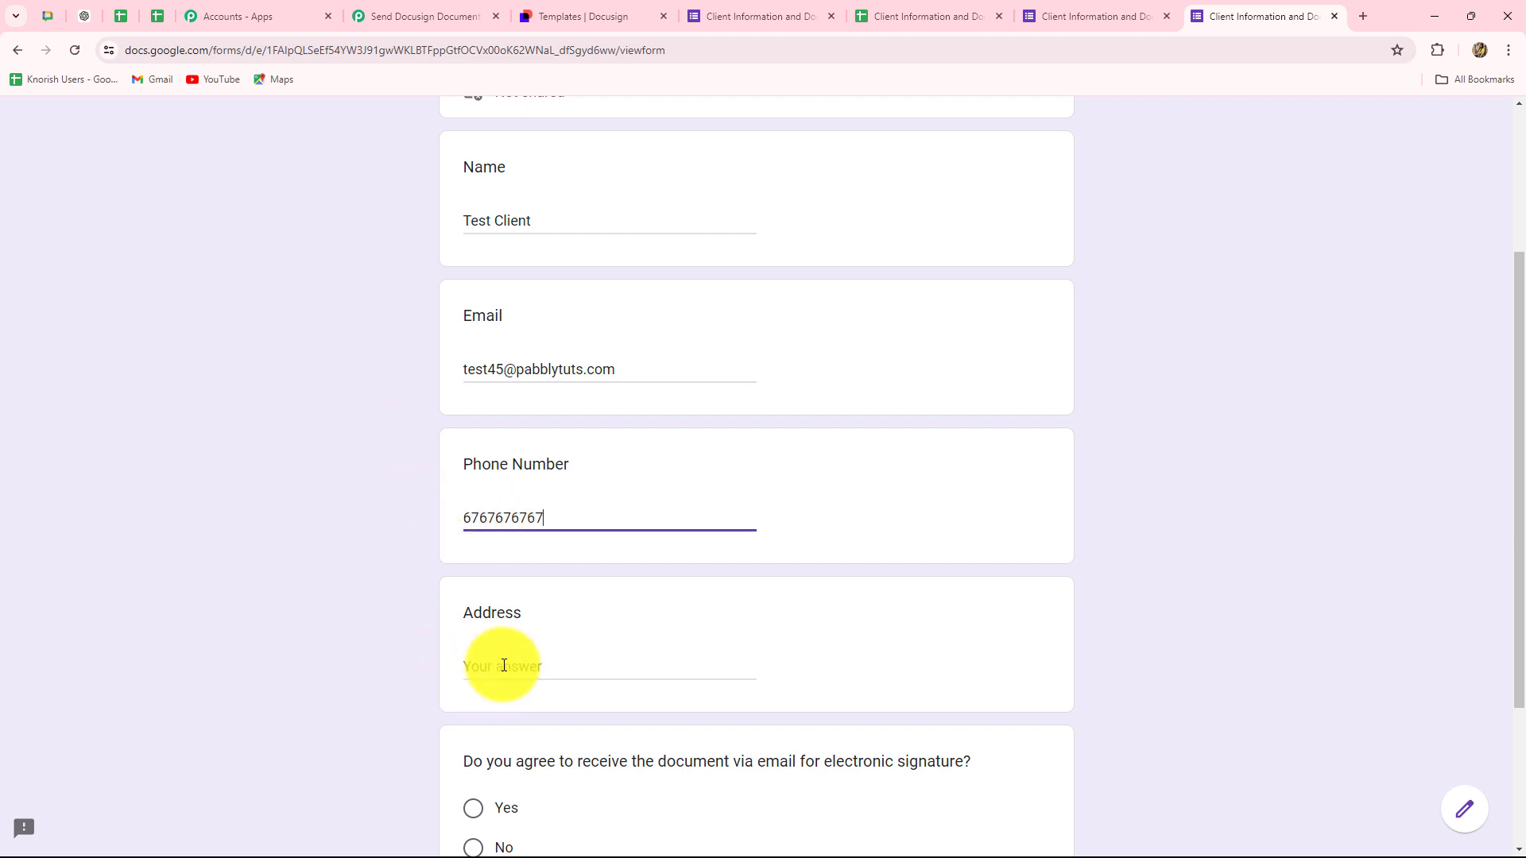
pyautogui.hotkey('ctrl', 'v')
# - Answer Yes to receiving the document for e-signature and submit the response
pyautogui.scroll(-3, 586, 494)
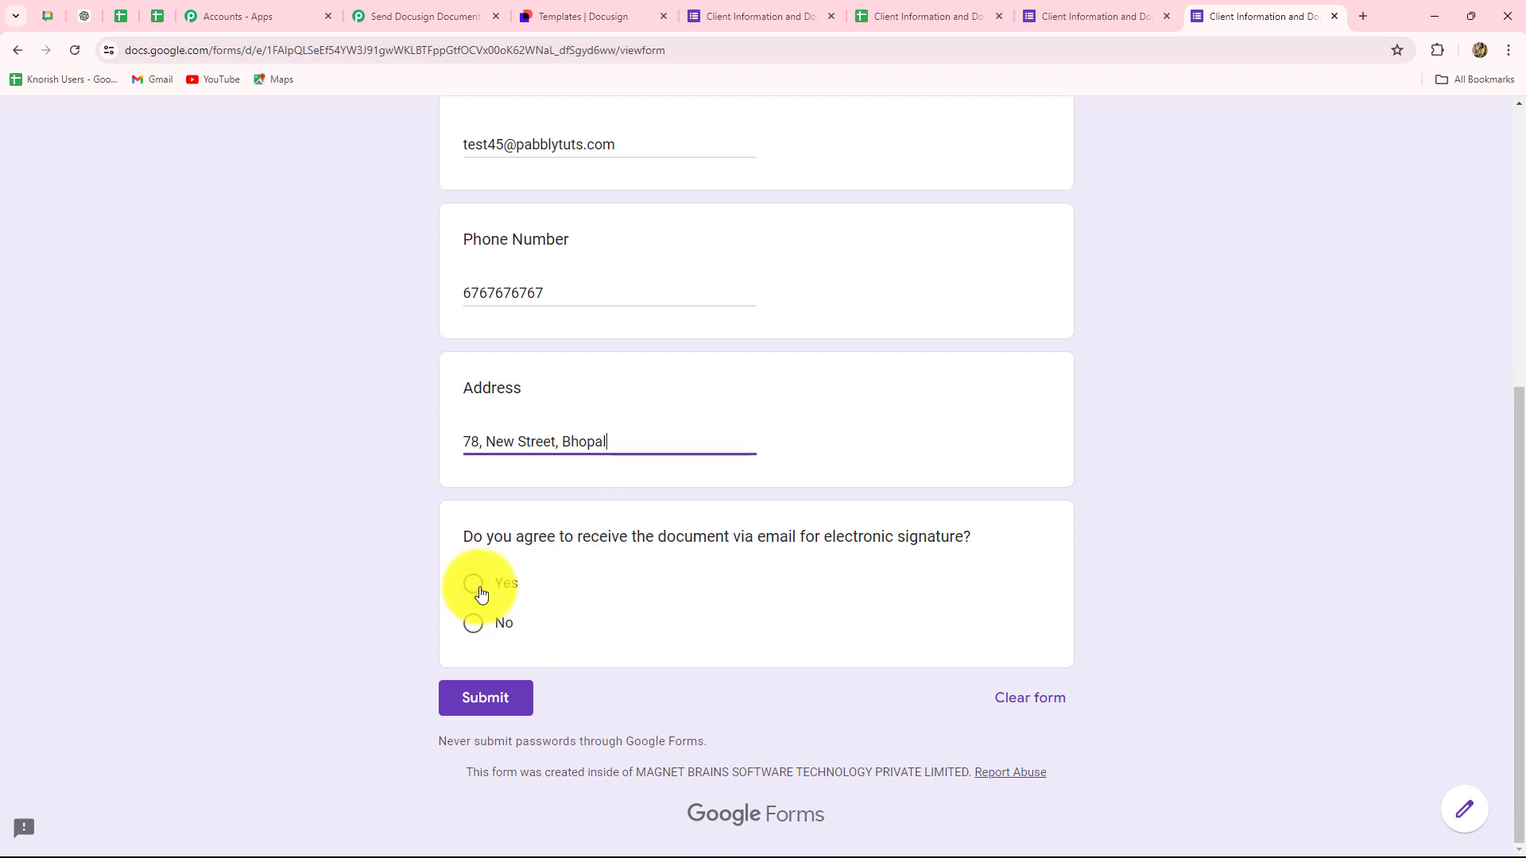
pyautogui.click(479, 592)
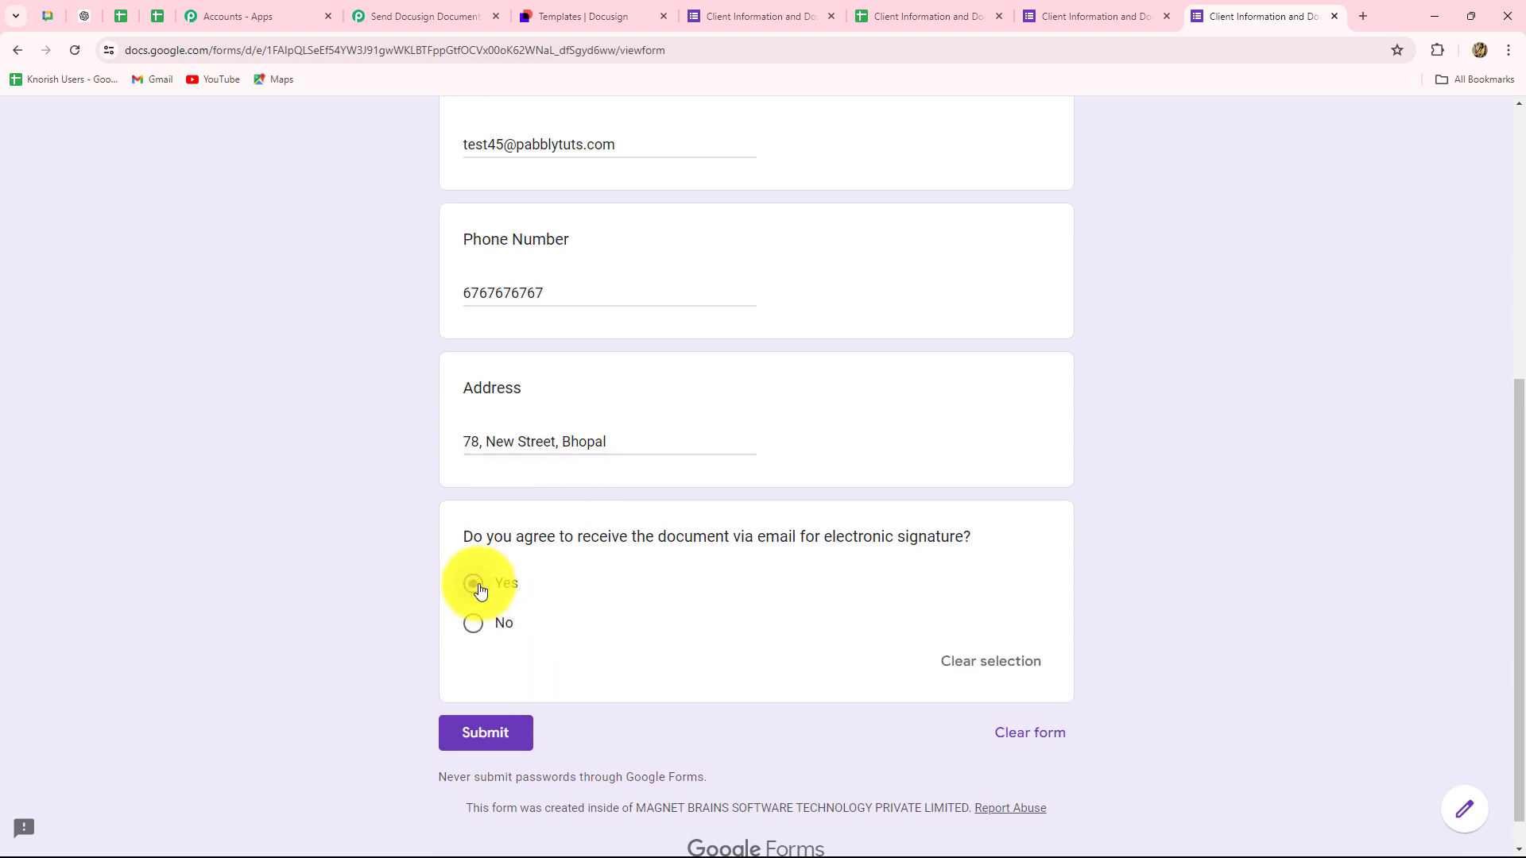
pyautogui.click(472, 748)
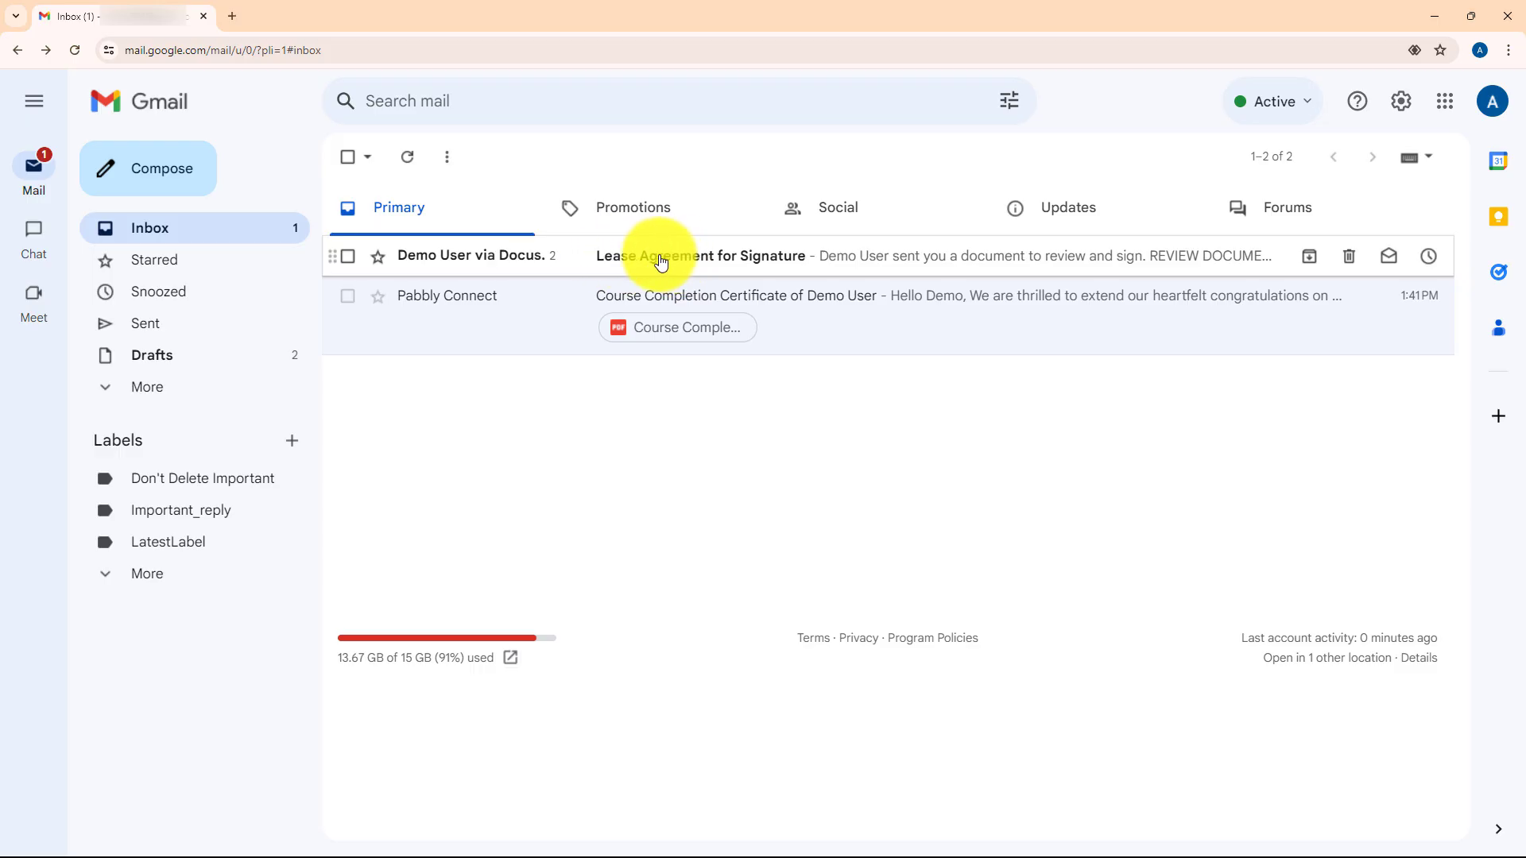
# - Open the new Lease Agreement email and check the personalised name in its greeting
pyautogui.click(660, 256)
pyautogui.scroll(-5, 881, 419)
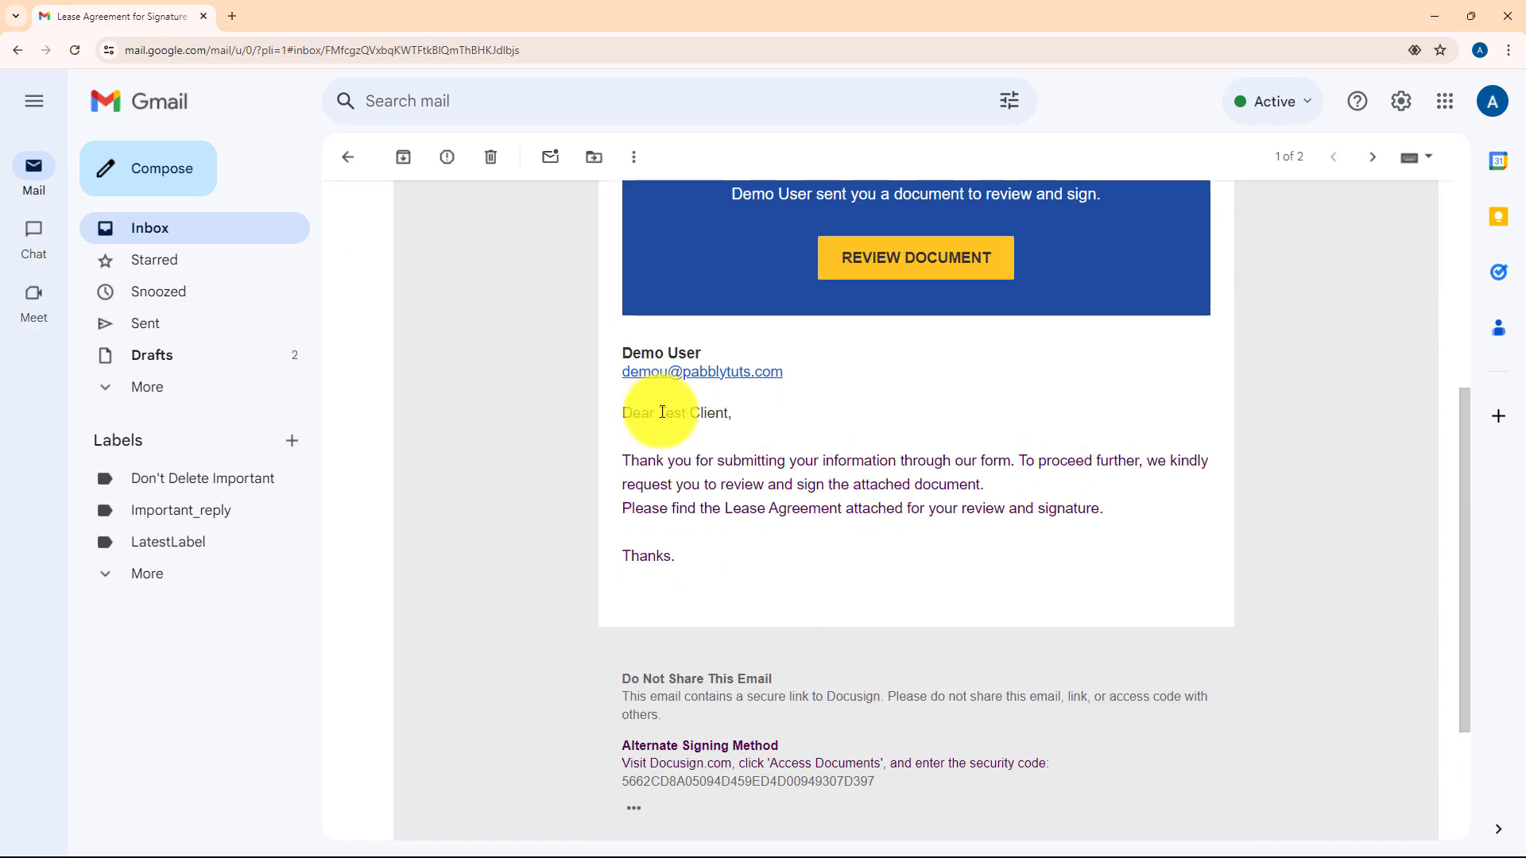
pyautogui.moveTo(662, 413); pyautogui.dragTo(726, 406)
pyautogui.click(671, 436)
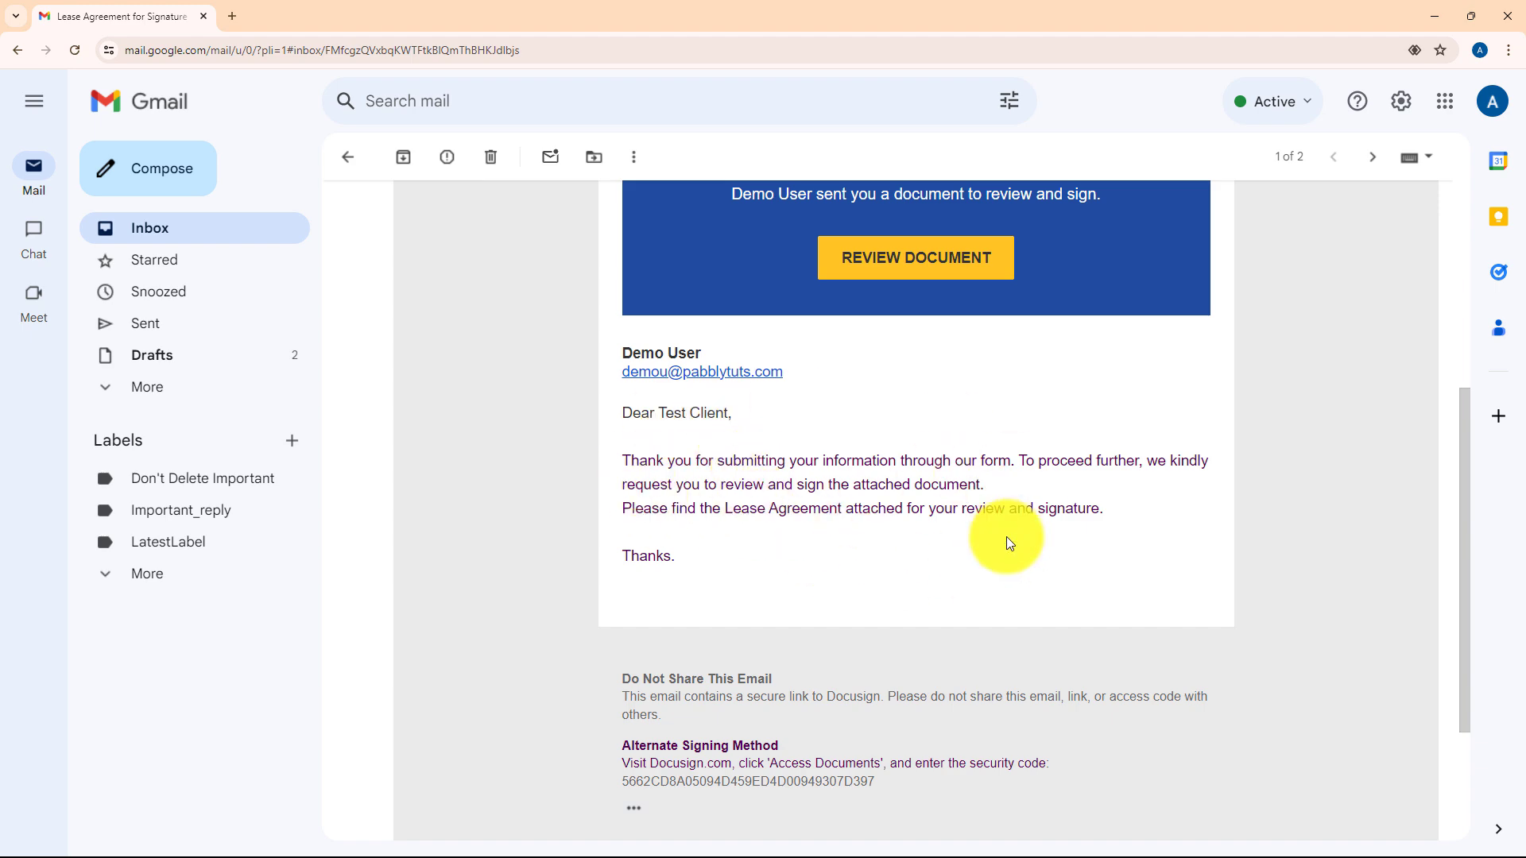
pyautogui.scroll(5, 1031, 549)
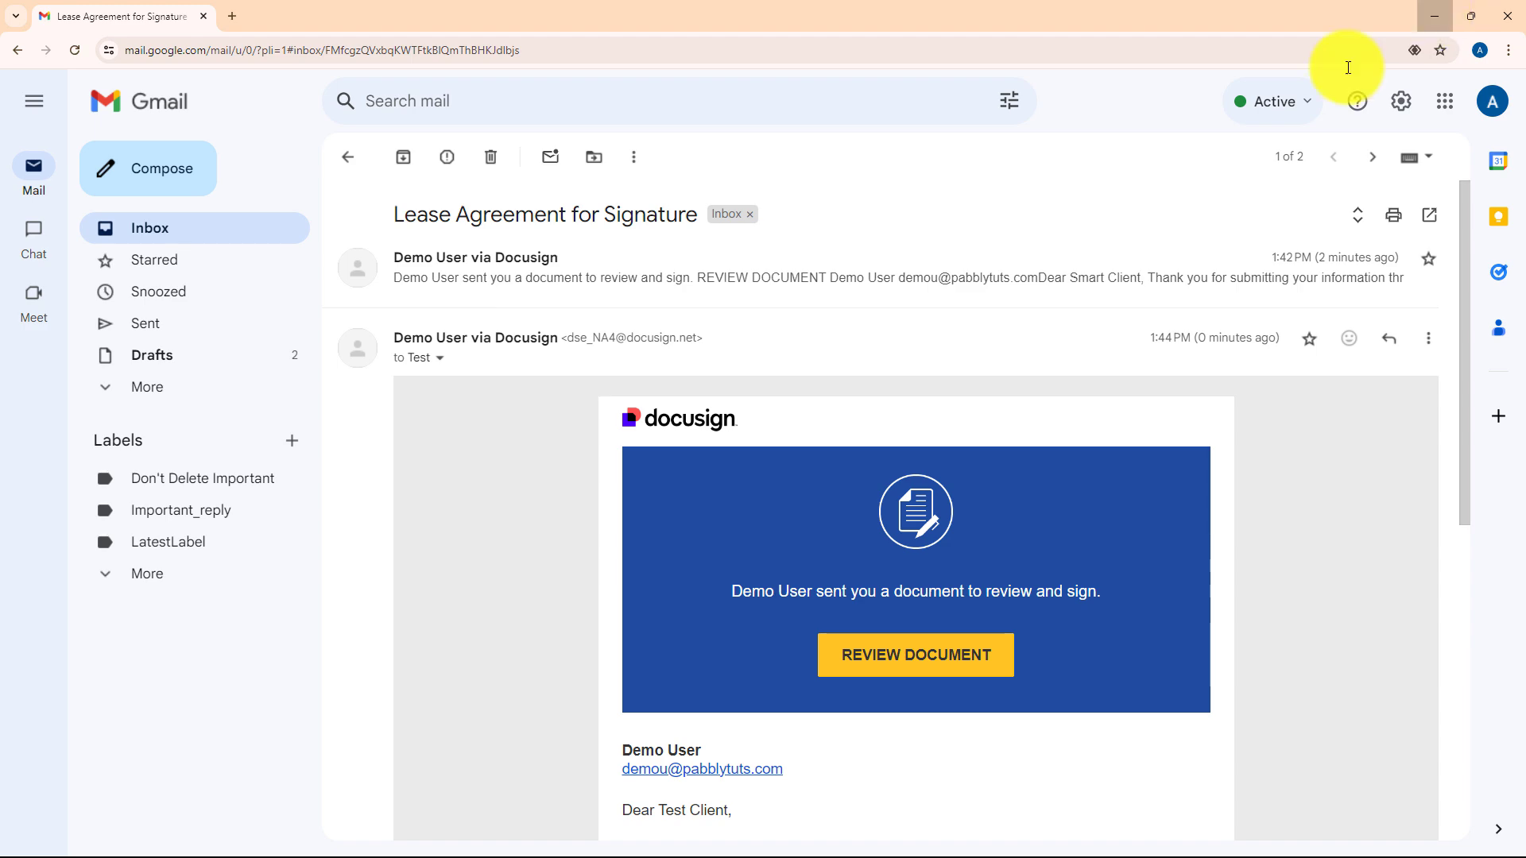
# - Switch back to the Pabbly Connect workflow tab
pyautogui.hotkey('alt', 'Tab')
pyautogui.click(417, 17)
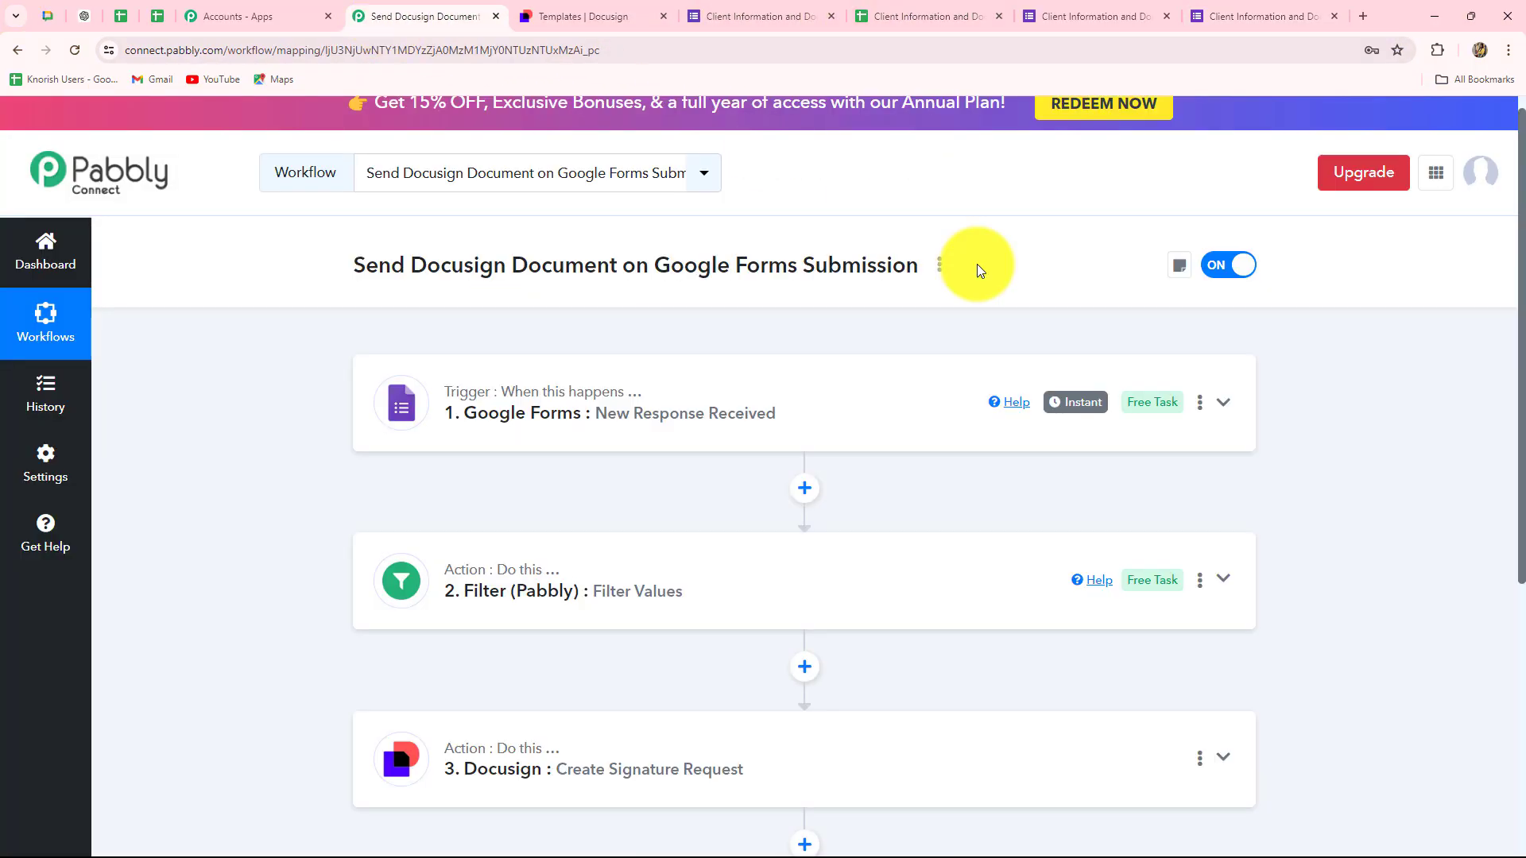
pyautogui.scroll(-2, 1460, 465)
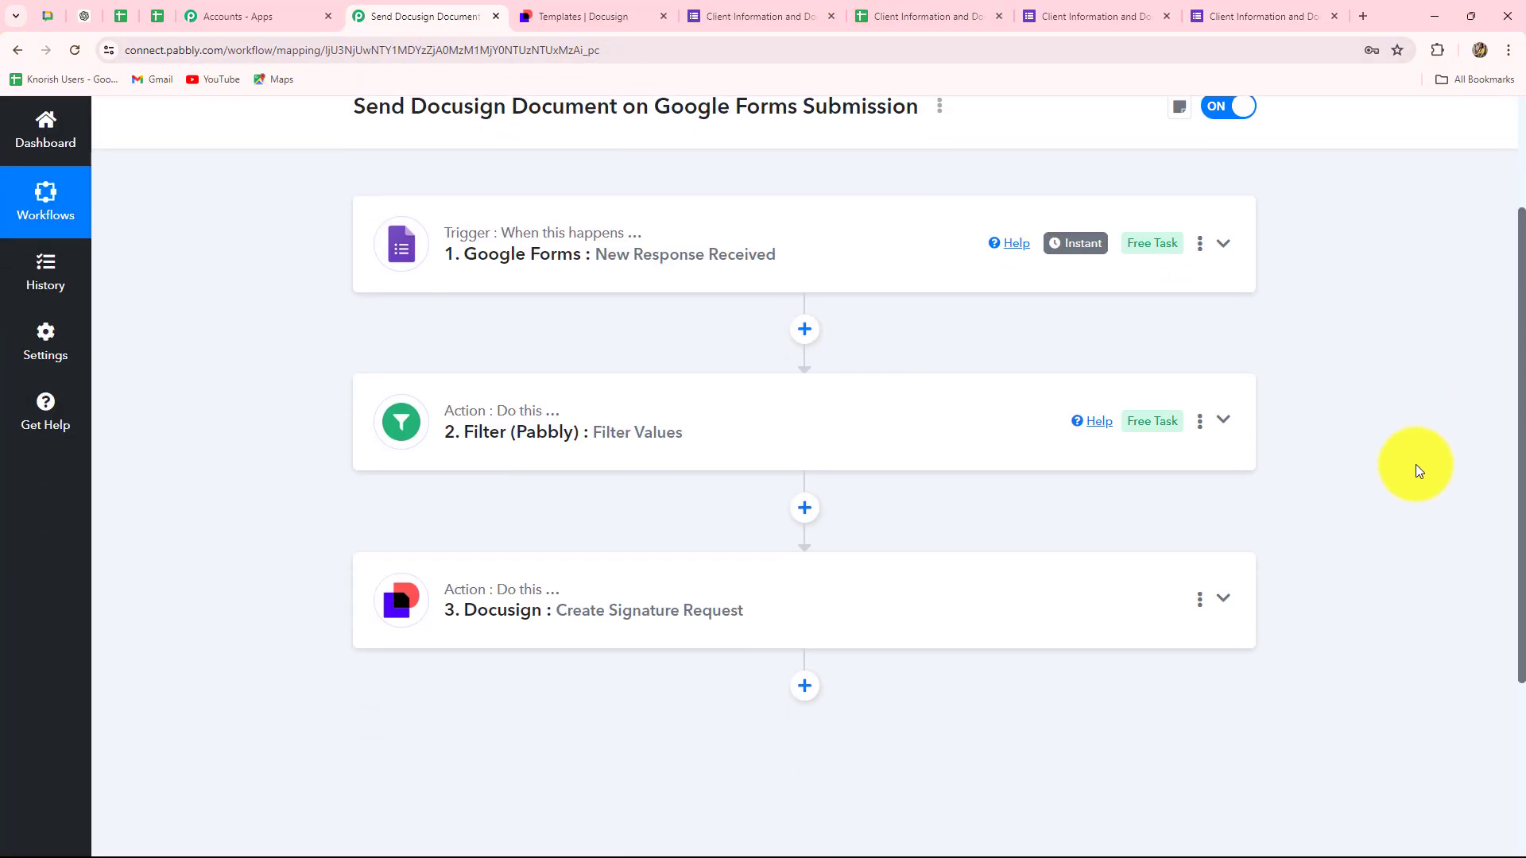